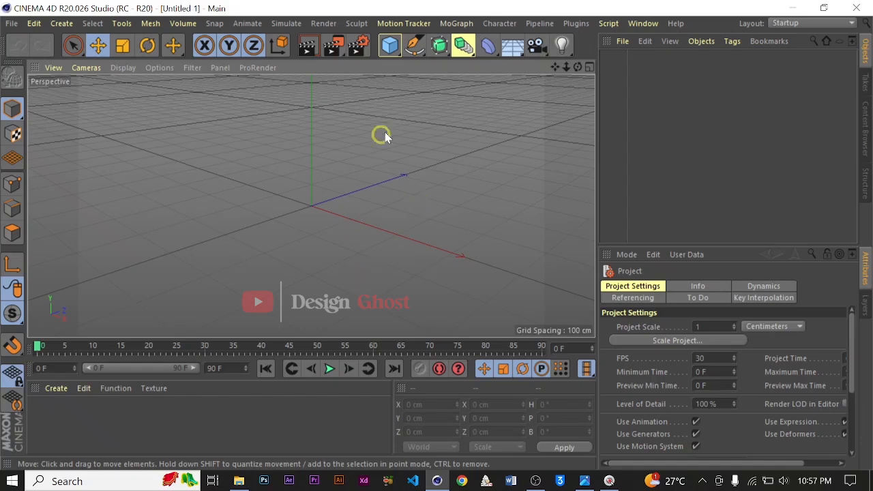
Step: Add a MoText object to the scene and set its alignment to Middle
left_click(456, 23)
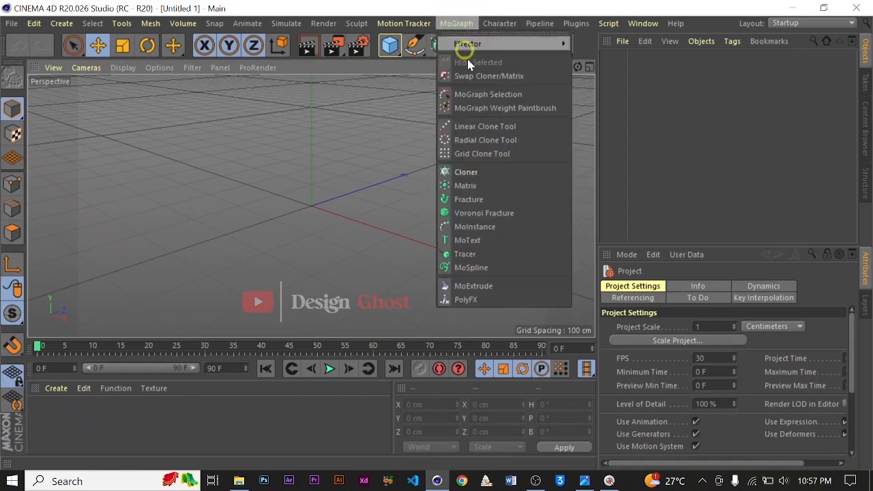
left_click(521, 241)
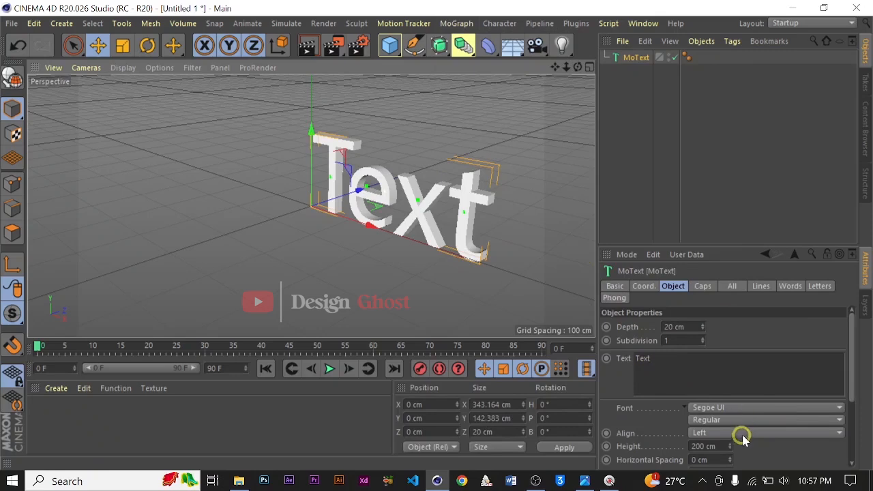
left_click(744, 433)
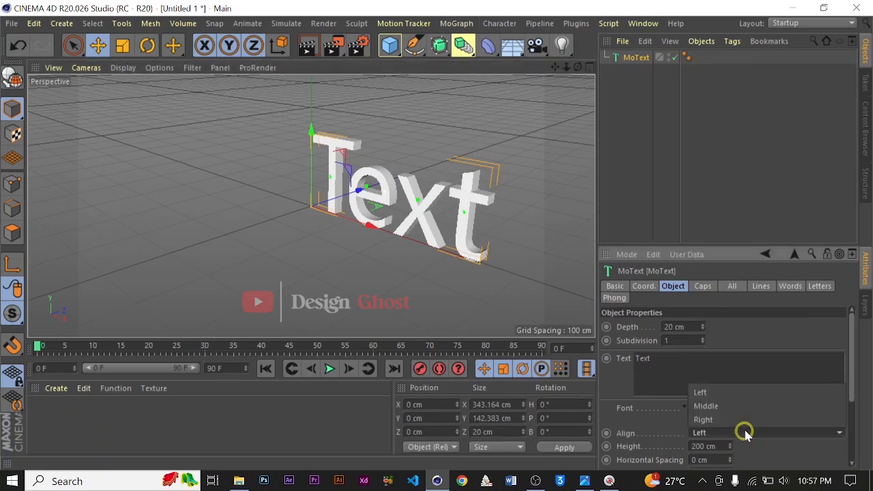
left_click(773, 409)
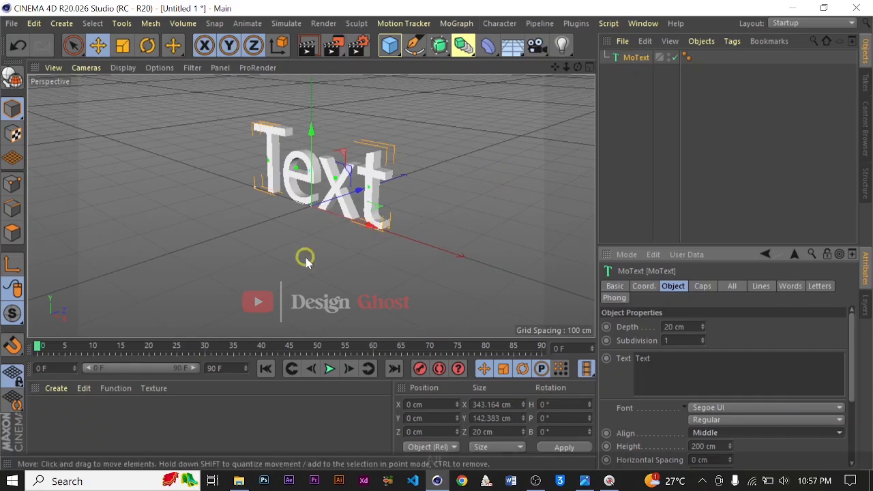
Step: Raise the text object along the Y axis to about 222 cm above the ground grid
left_click_drag(376, 241, 371, 195, "alt")
left_click_drag(555, 66, 335, 142)
left_click_drag(339, 226, 335, 111)
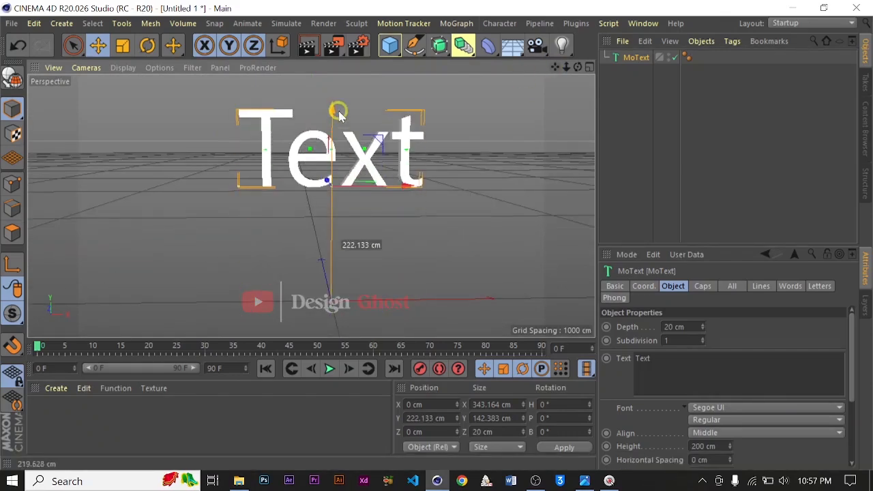
Step: Replace the MoText object's default wording with "sun"
left_click_drag(554, 67, 440, 213)
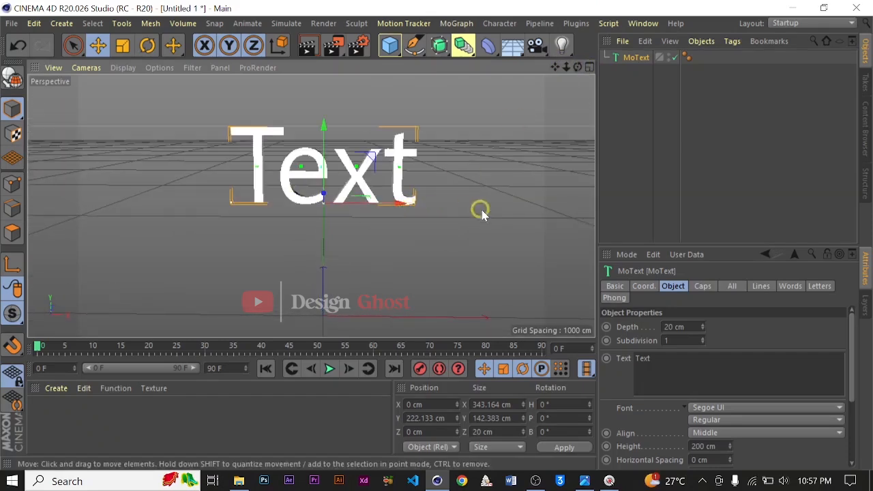
left_click_drag(508, 174, 481, 102, "alt")
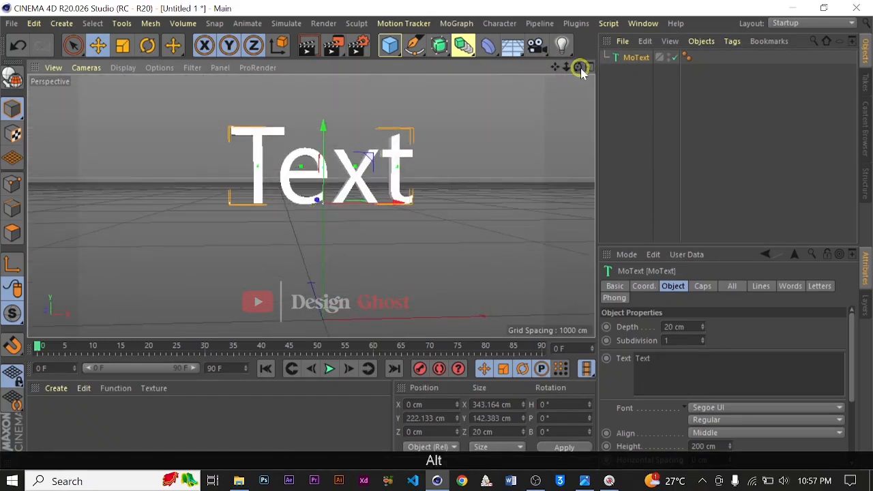
mouse_move(432, 234)
left_mouse_down("alt")
mouse_move(450, 242)
mouse_move(423, 230)
mouse_move(437, 232)
left_mouse_up("alt")
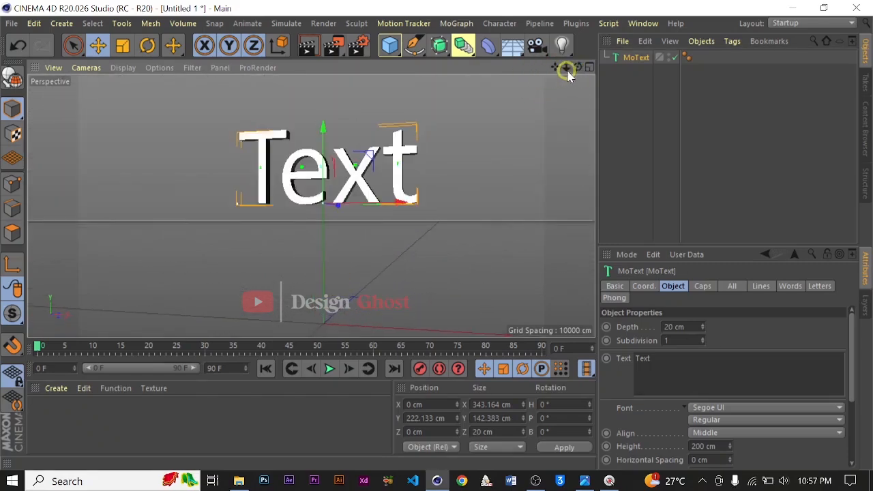
left_click_drag(567, 71, 435, 234)
left_click_drag(553, 71, 511, 123)
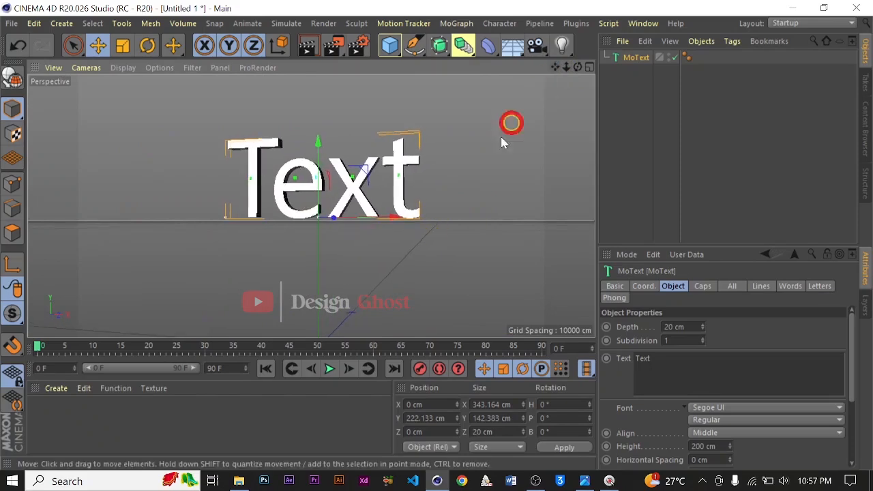
left_click_drag(248, 141, 274, 149, "alt")
scroll(297, 199, "up", 3)
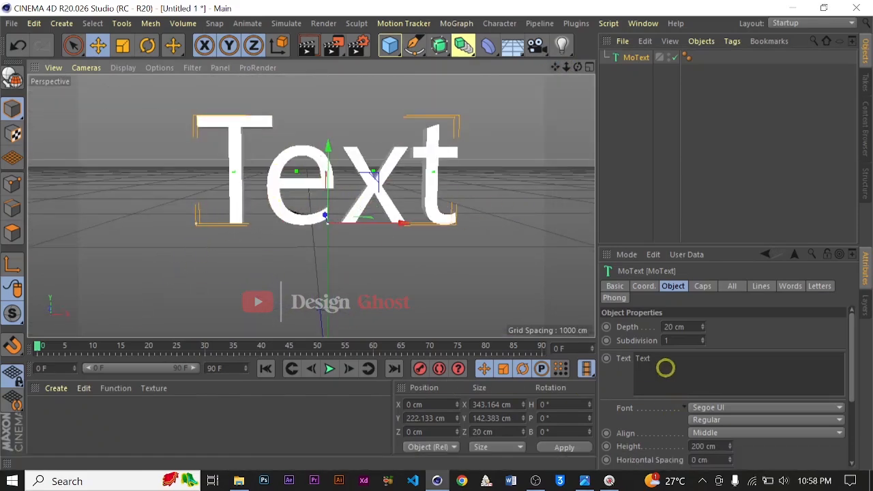
left_click_drag(675, 360, 592, 357)
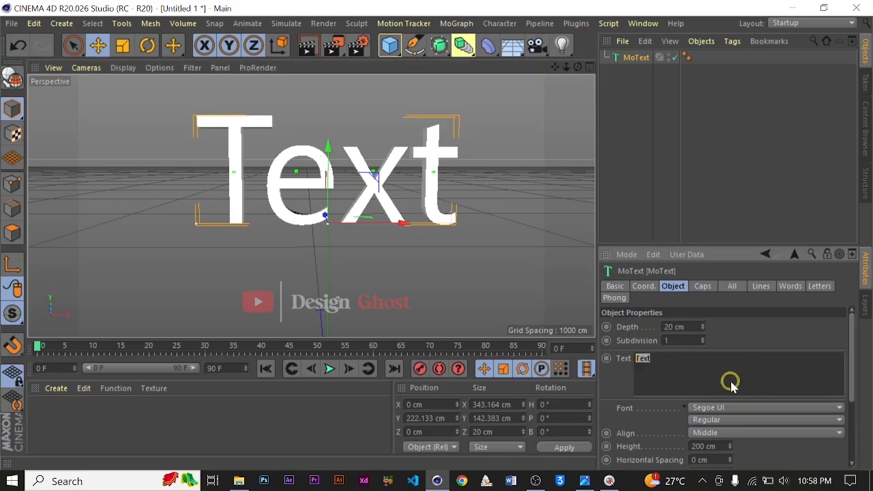
type("s")
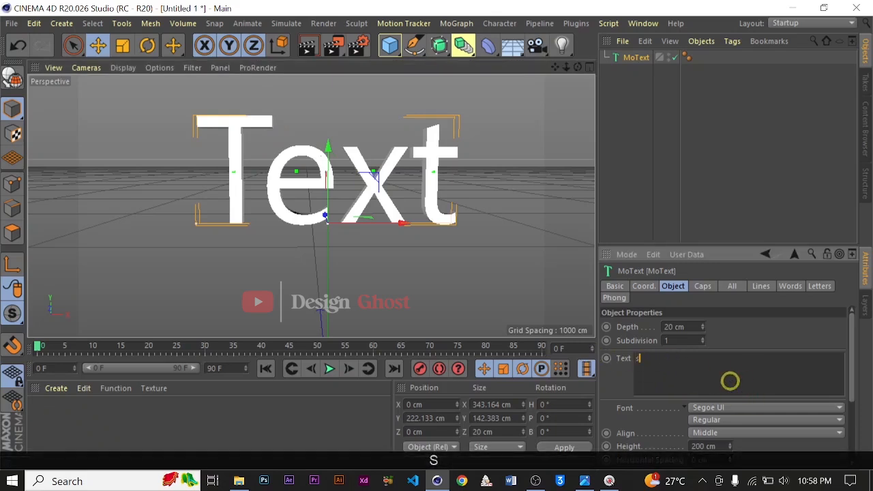
type("un")
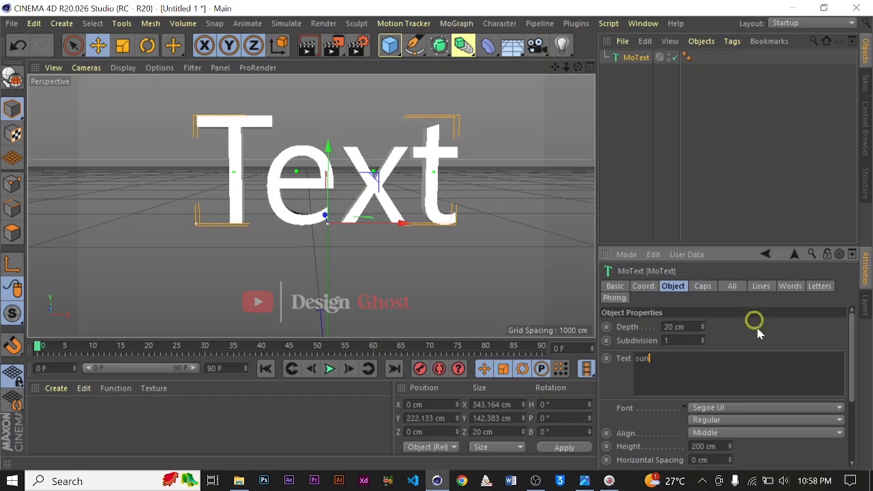
Step: Set the text's font to Montserrat Alternates ExtraBold and its horizontal spacing to -16 cm
left_click(755, 409)
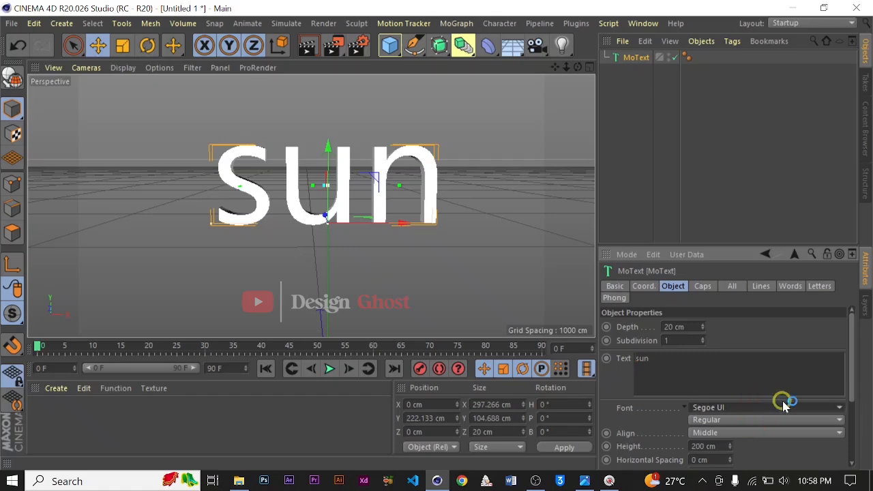
left_click(787, 406)
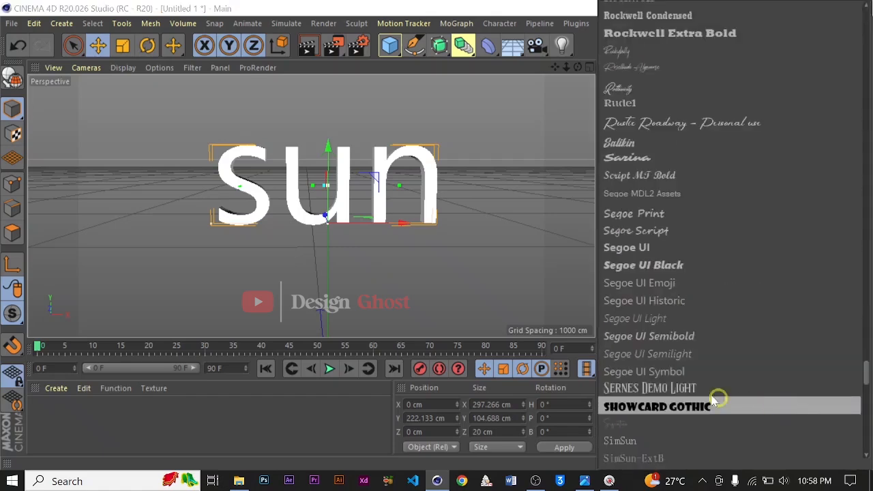
scroll(703, 327, "up", 10)
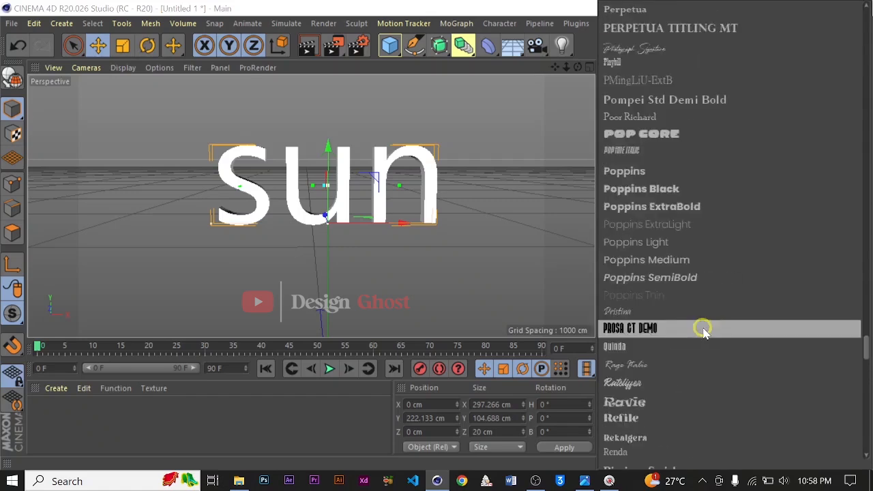
scroll(702, 330, "up", 15)
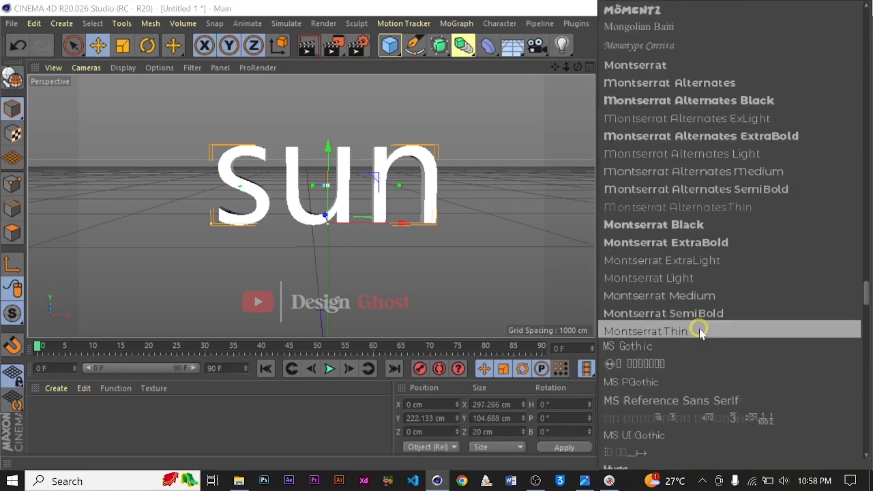
left_click(721, 137)
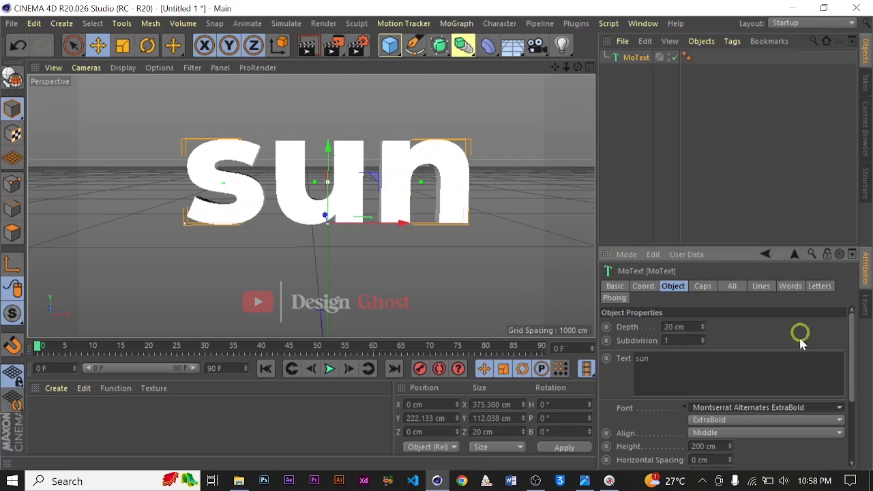
scroll(759, 400, "down", 3)
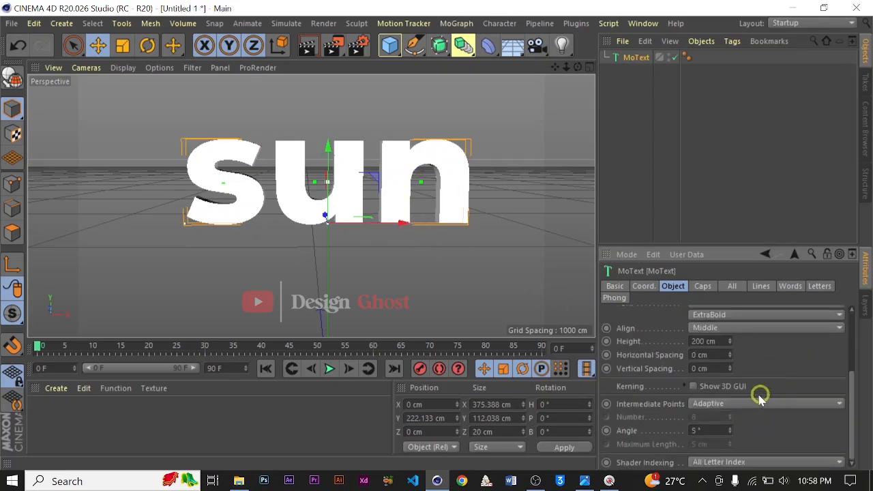
left_click_drag(729, 359, 726, 350)
Step: Set the extrusion depth of the "sun" text to 40 cm
left_click_drag(369, 209, 184, 235, "alt")
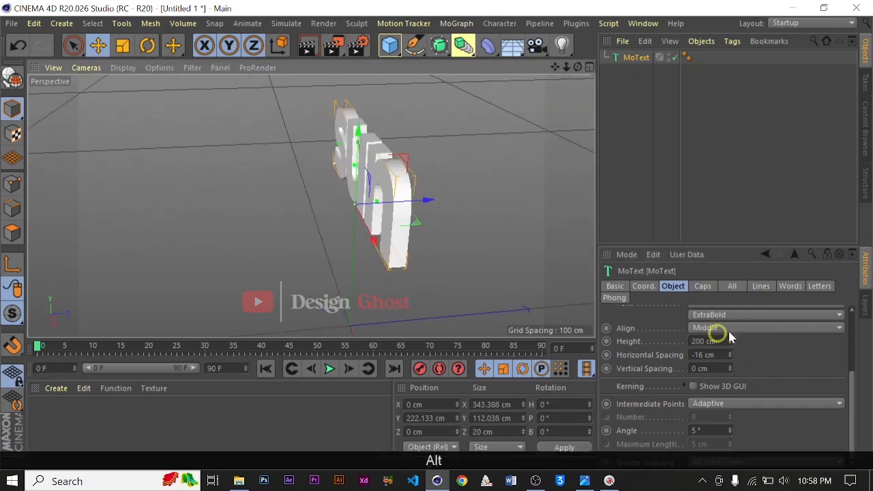
scroll(789, 351, "up", 3)
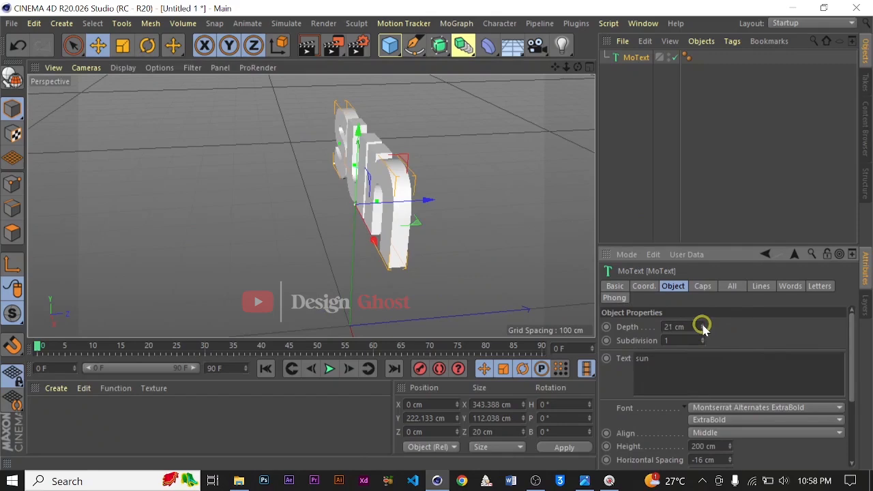
left_click_drag(702, 328, 702, 327)
left_click_drag(353, 189, 463, 158, "alt")
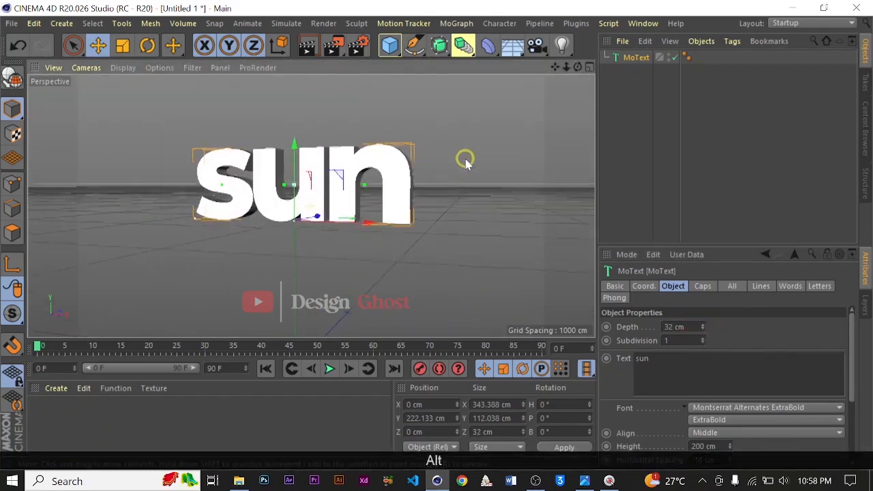
left_click_drag(366, 182, 280, 232, "alt")
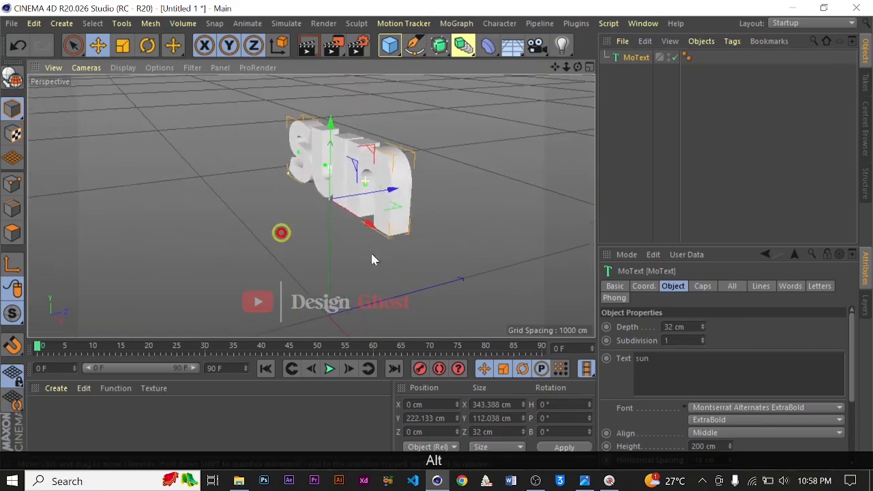
left_click_drag(702, 327, 702, 324)
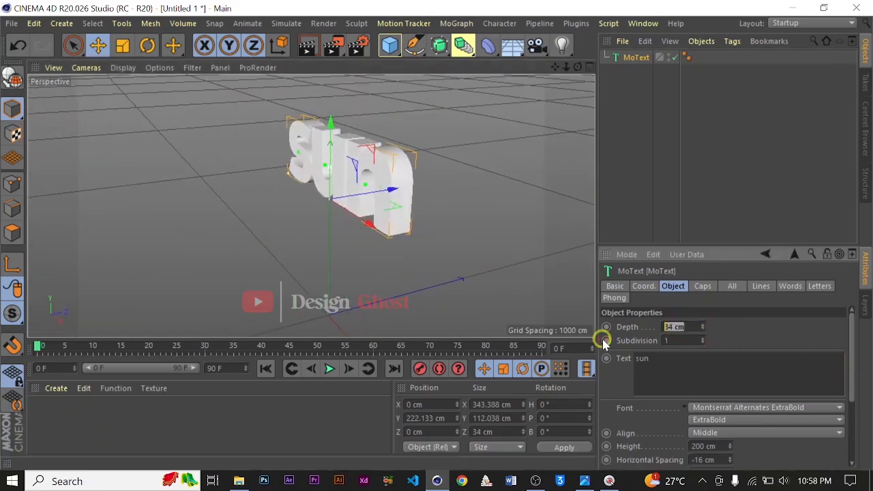
type("40")
key("Return")
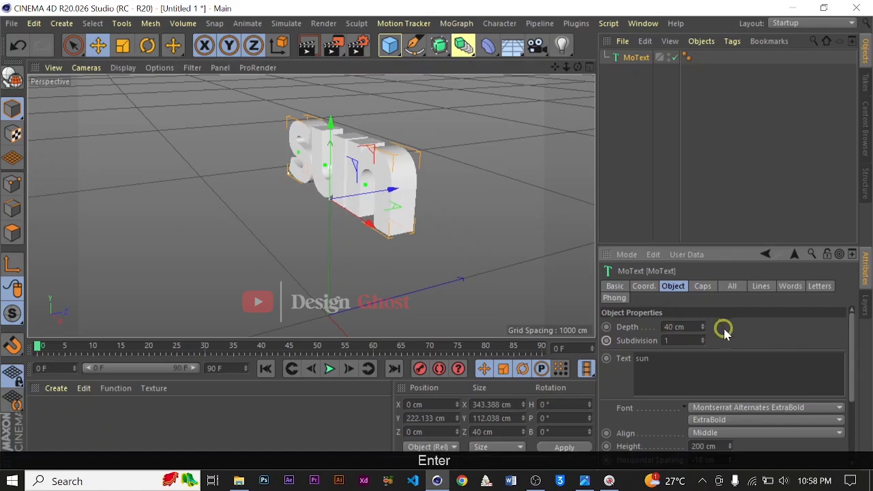
Step: Change the text's start cap to Fillet Cap and set its fillet steps to 10
left_click(703, 286)
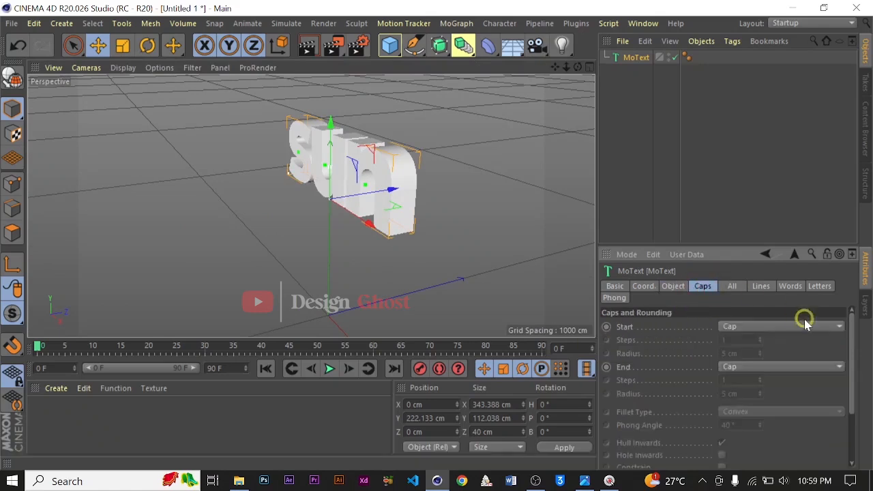
left_click(750, 328)
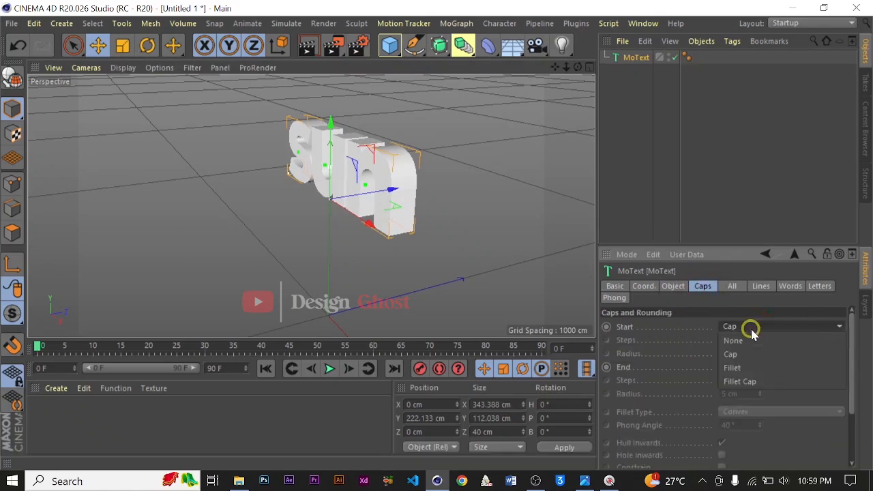
left_click(749, 381)
scroll(441, 208, "up", 5)
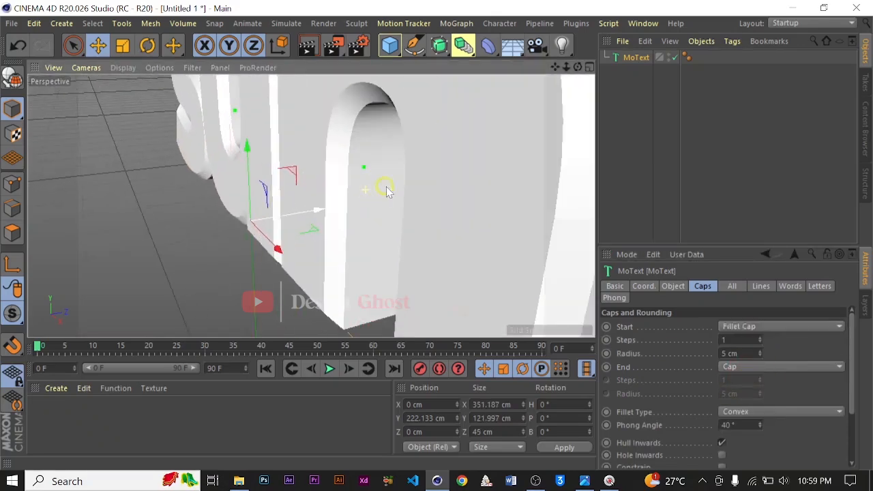
left_click_drag(442, 206, 516, 212, "alt")
scroll(509, 183, "down", 4)
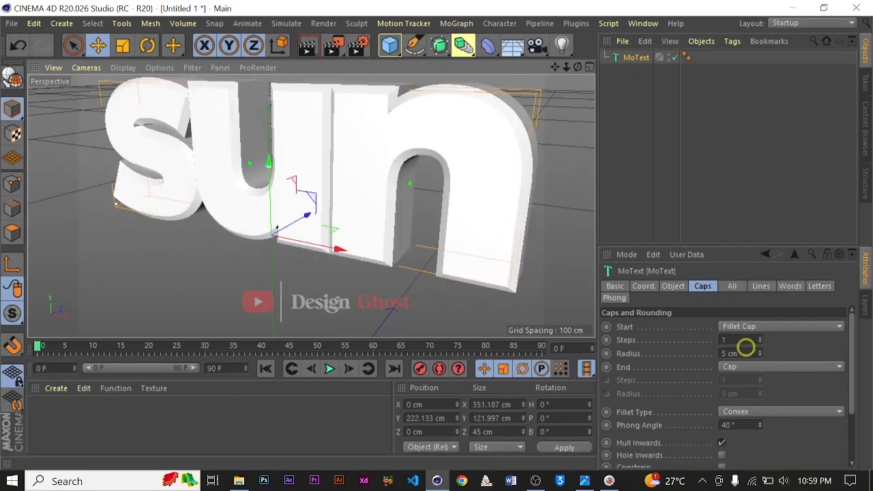
left_click(739, 368)
type("10")
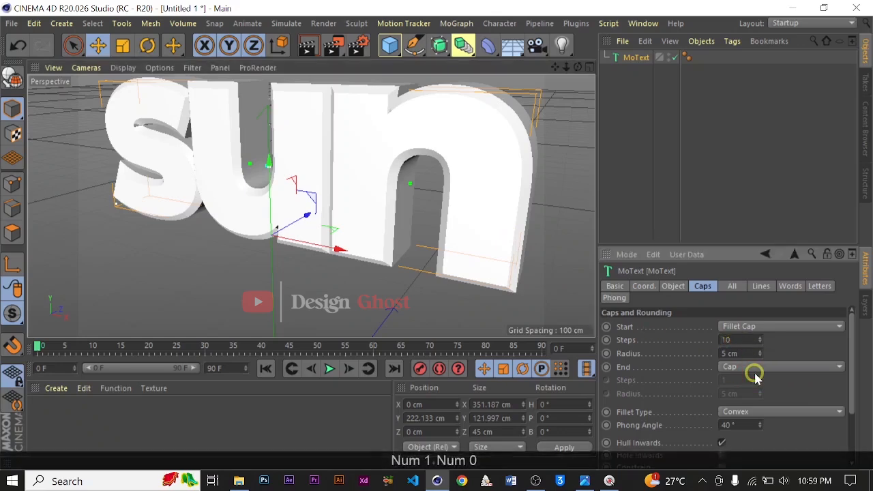
key("Return")
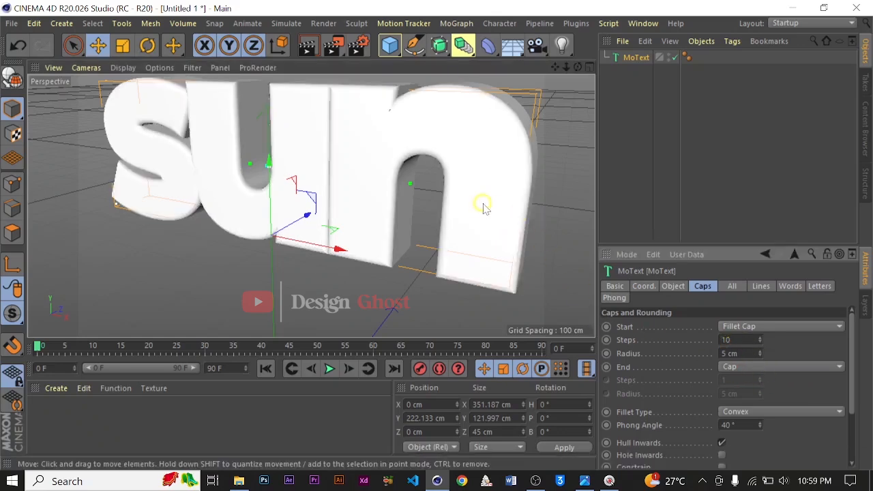
Step: Set the start cap's fillet radius to 2 cm
left_click_drag(483, 204, 566, 255, "alt")
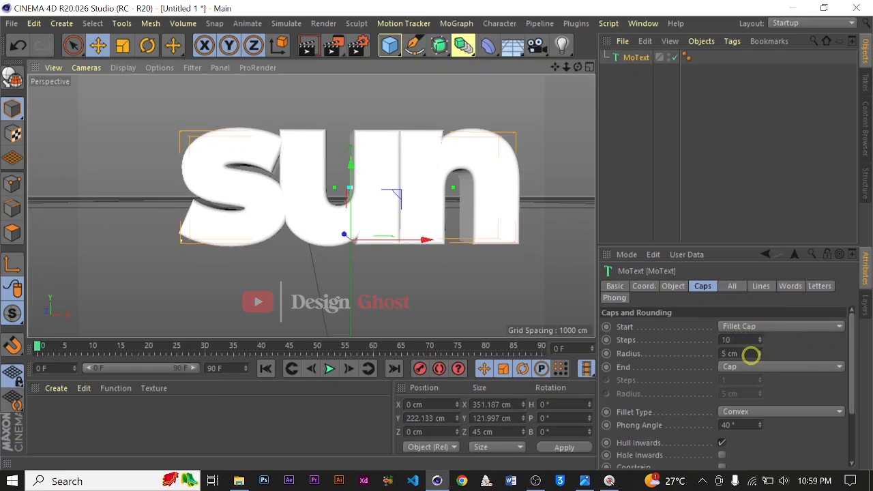
left_click(723, 354)
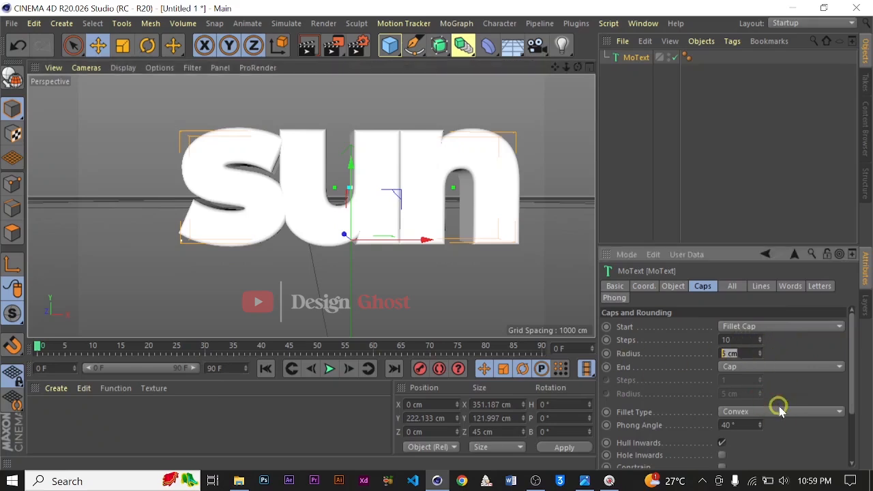
type("2")
key("Return")
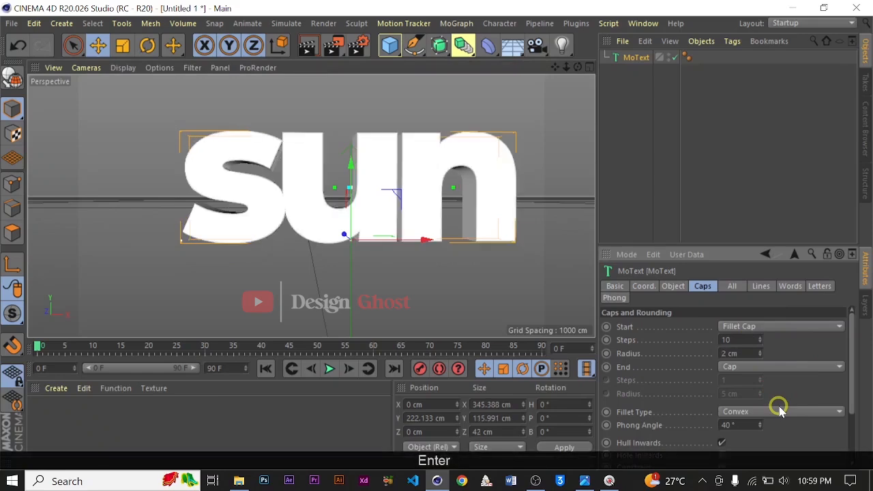
scroll(342, 159, "up", 5)
left_click_drag(295, 187, 285, 212, "alt")
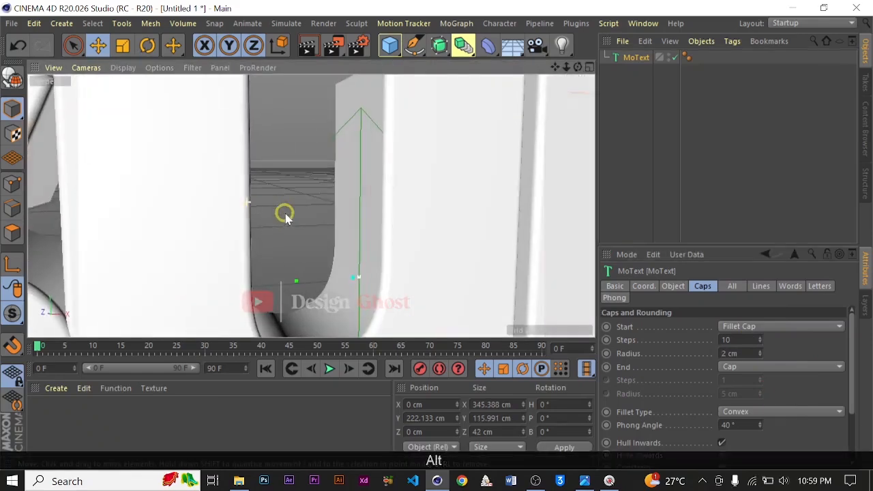
Step: Change the text's end cap to Fillet Cap with 10 steps and a 2 cm radius
scroll(271, 217, "down", 4)
left_click_drag(466, 222, 136, 220, "alt")
scroll(426, 238, "down", 3)
scroll(393, 244, "down", 2)
left_click_drag(316, 221, 223, 193, "alt")
left_click_drag(379, 264, 450, 170, "alt")
left_click(765, 366)
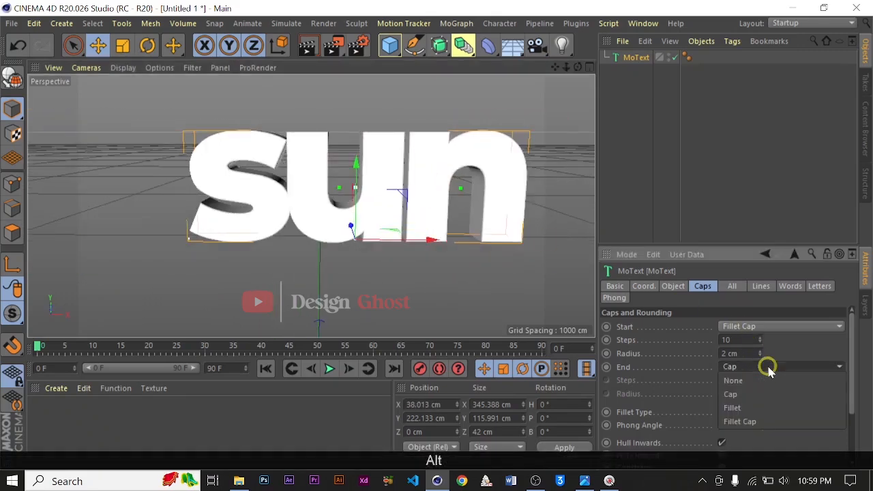
left_click(748, 421)
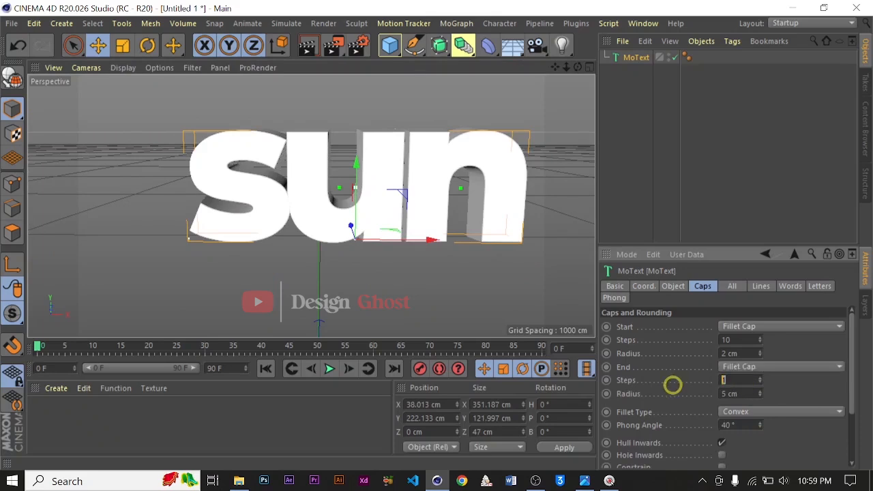
type("10")
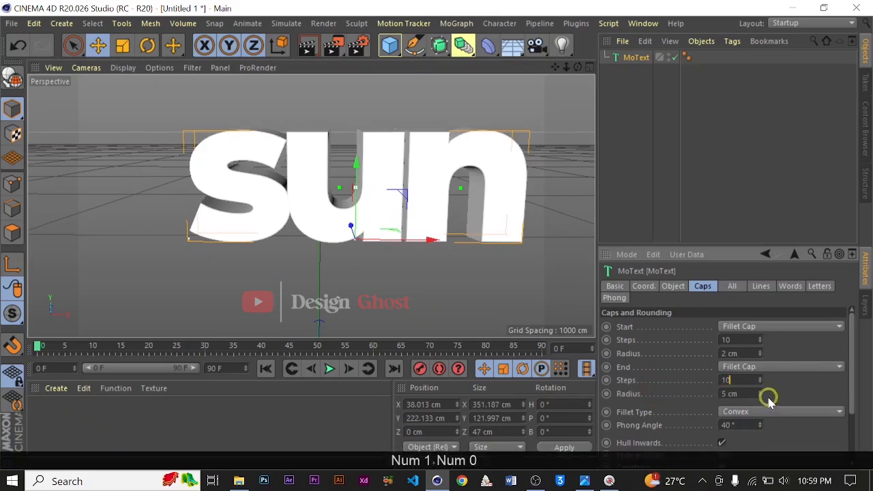
left_click(731, 393)
type("2")
key("Return")
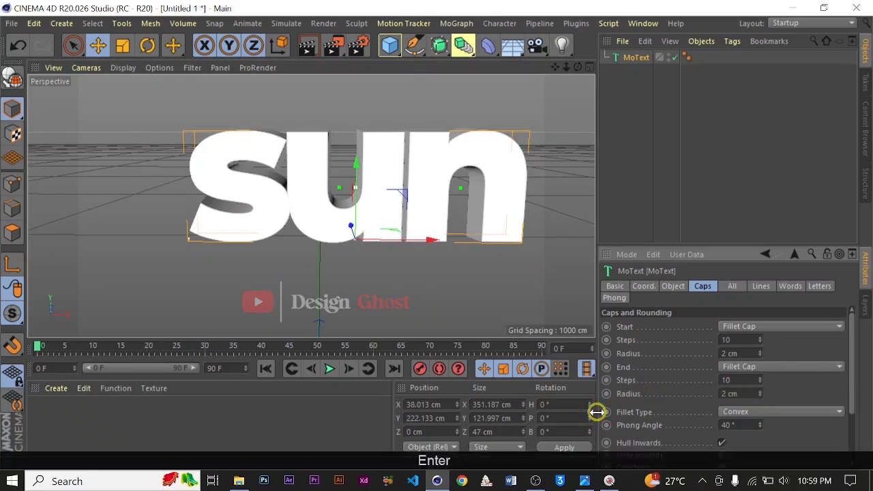
Step: Raise the "sun" text to a Y position of about 247 cm and duplicate it directly below at about 121 cm
scroll(414, 268, "down", 2)
left_click_drag(414, 269, 498, 143, "alt")
left_click_drag(326, 168, 434, 198, "alt")
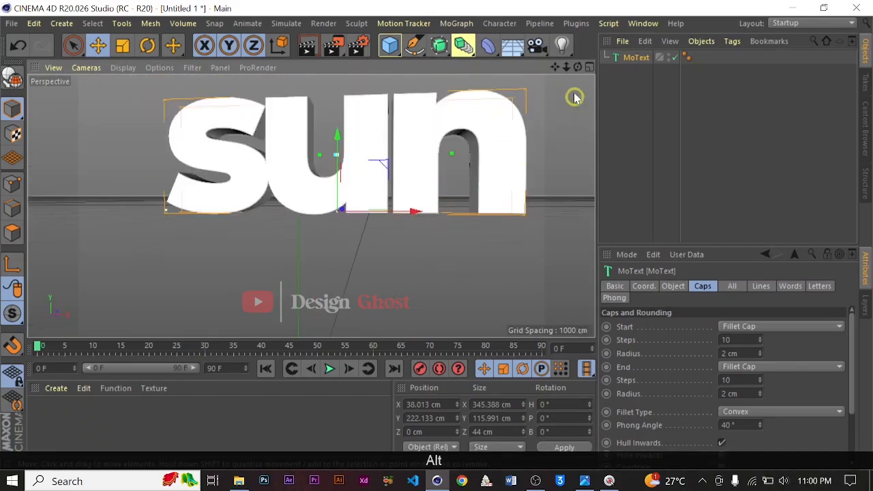
left_click_drag(559, 67, 467, 158)
scroll(466, 157, "down", 3)
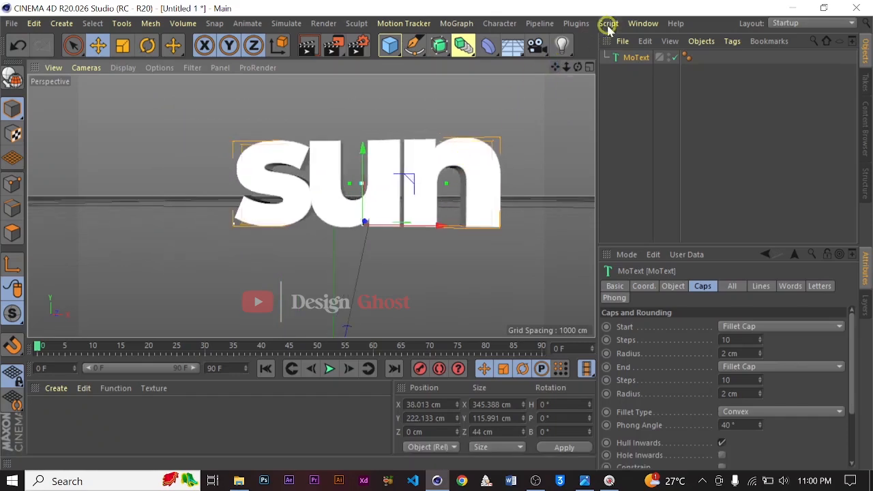
left_click_drag(566, 66, 435, 234)
left_click_drag(551, 66, 435, 234)
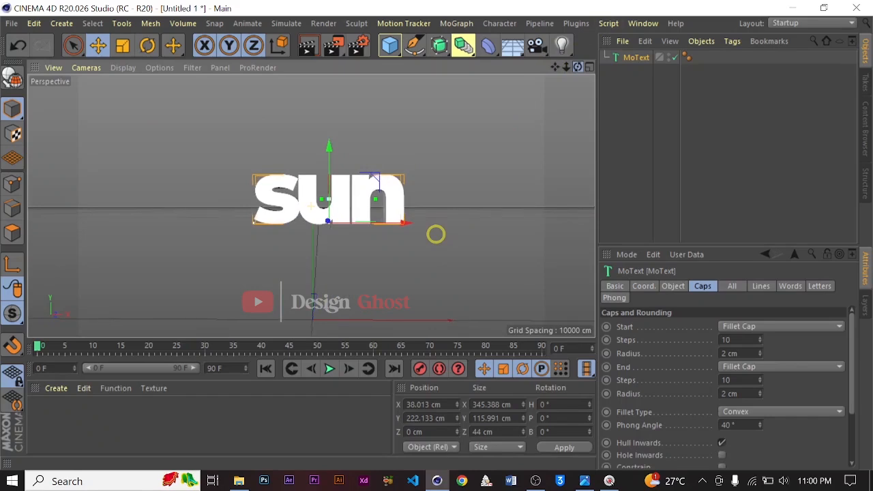
scroll(274, 161, "up", 3)
scroll(335, 162, "down", 1)
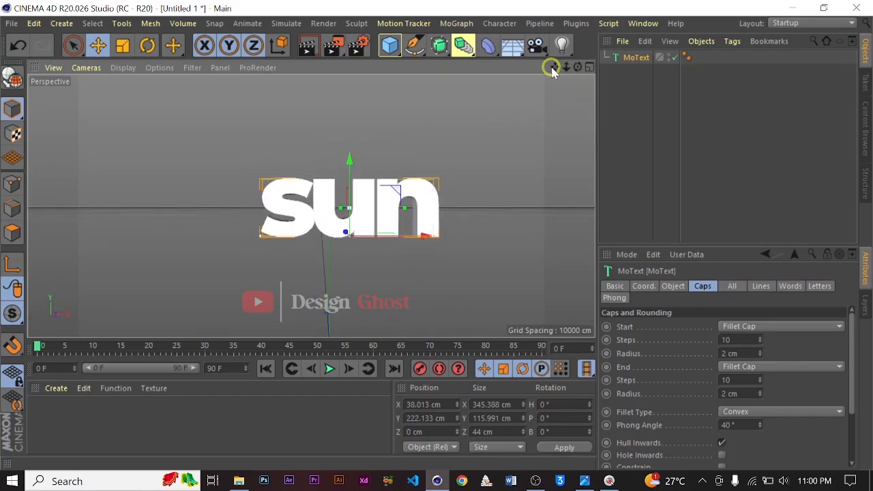
left_click_drag(553, 66, 434, 233)
left_click_drag(330, 155, 328, 141)
left_click_drag(346, 211, 356, 201, "alt")
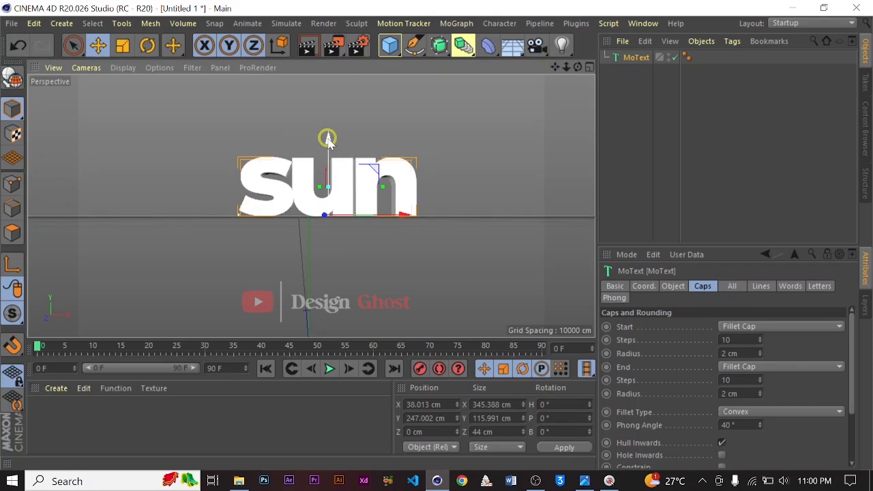
key("ctrl")
left_click_drag(327, 138, 331, 204, "ctrl")
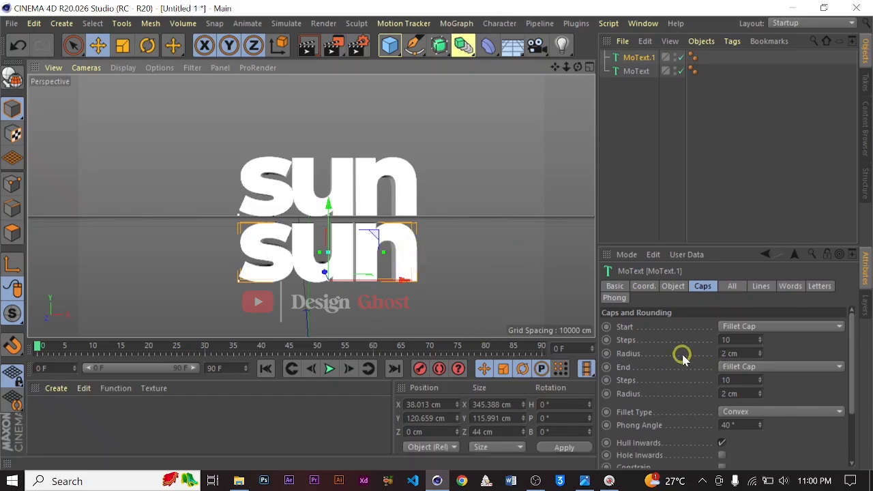
Step: Change the wording of the lower text copy to "day" in lowercase
left_click(633, 58)
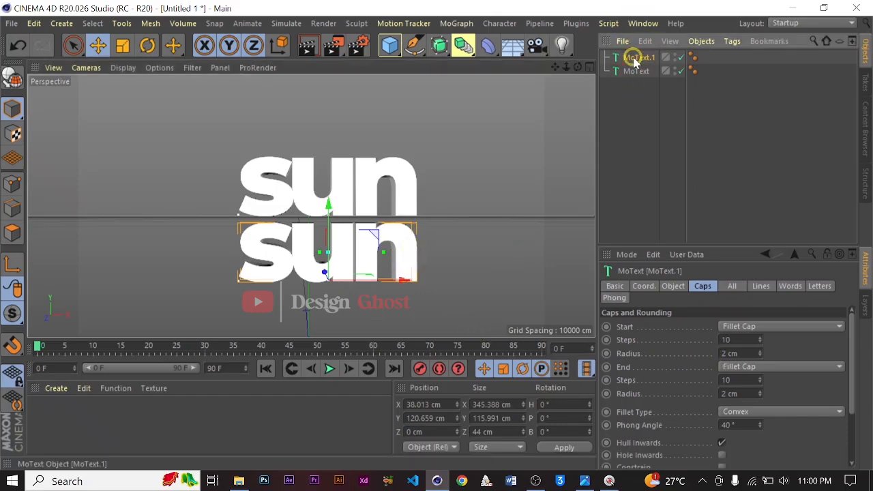
left_click(624, 287)
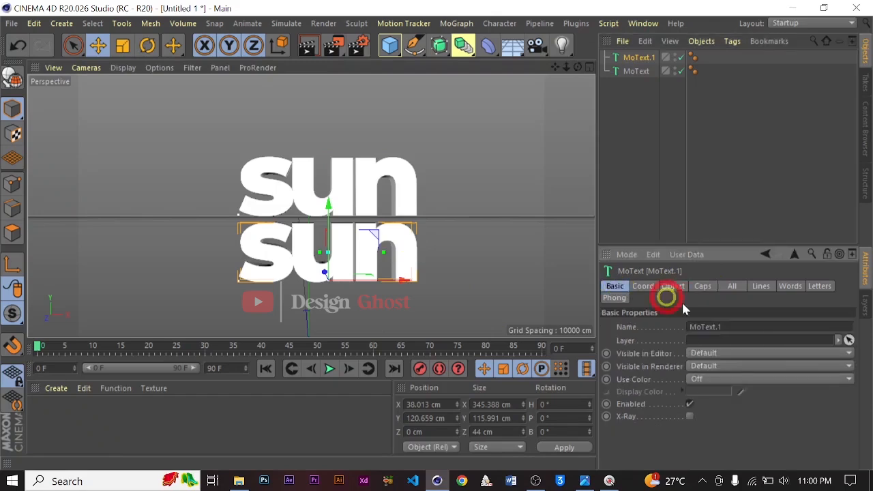
left_click(649, 287)
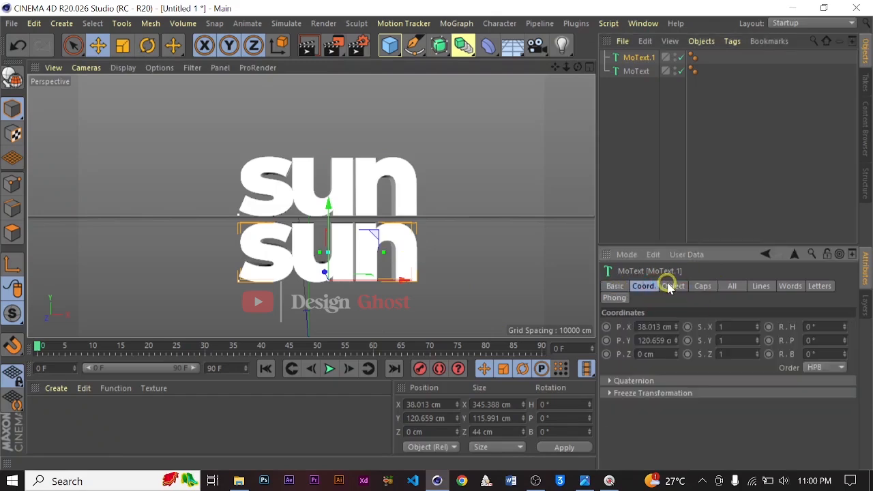
left_click(672, 286)
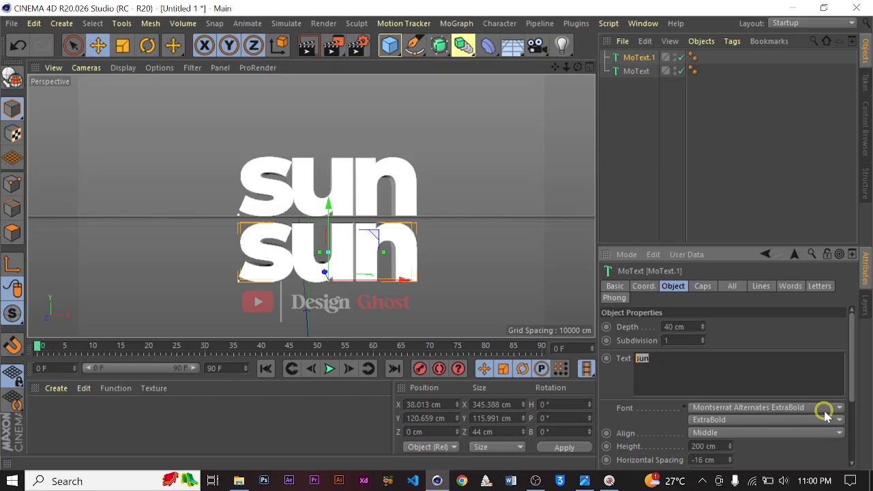
type("day")
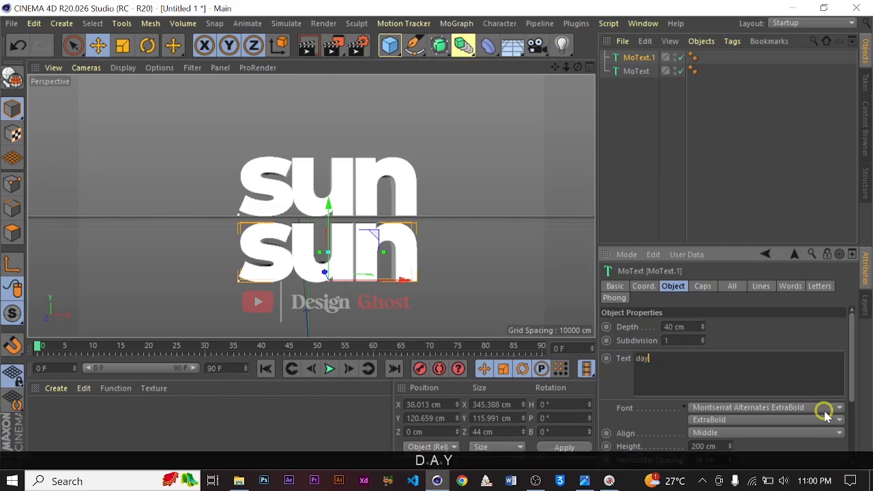
left_click(765, 421)
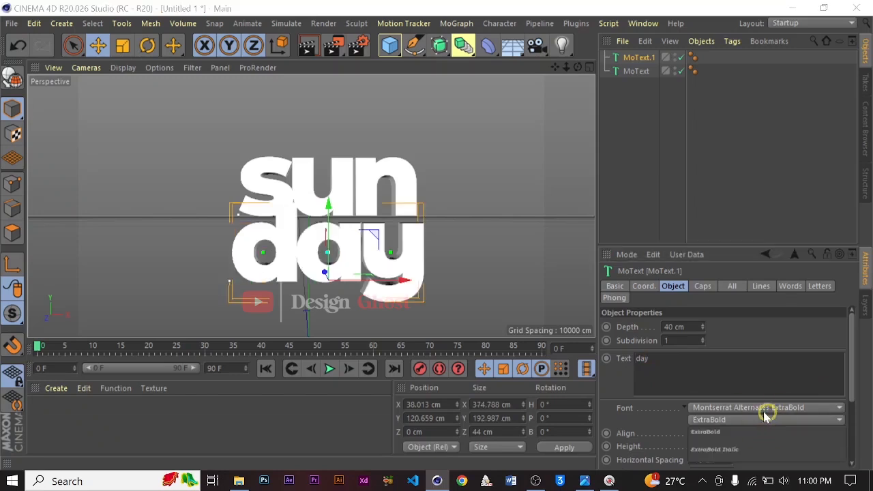
left_click(673, 365)
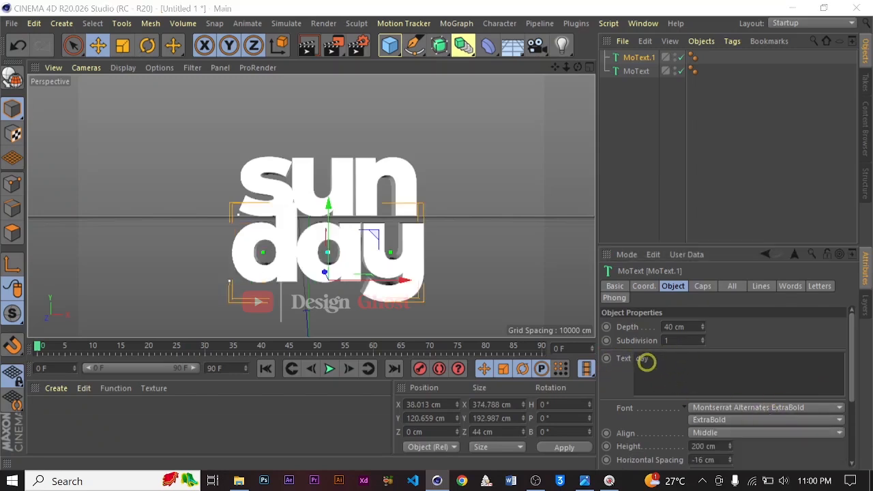
Step: Change the lower text's wording to uppercase "DAY", keeping the Montserrat Alternates ExtraBold font
left_click_drag(645, 362, 627, 360)
key("Caps_Lock")
type("DAY")
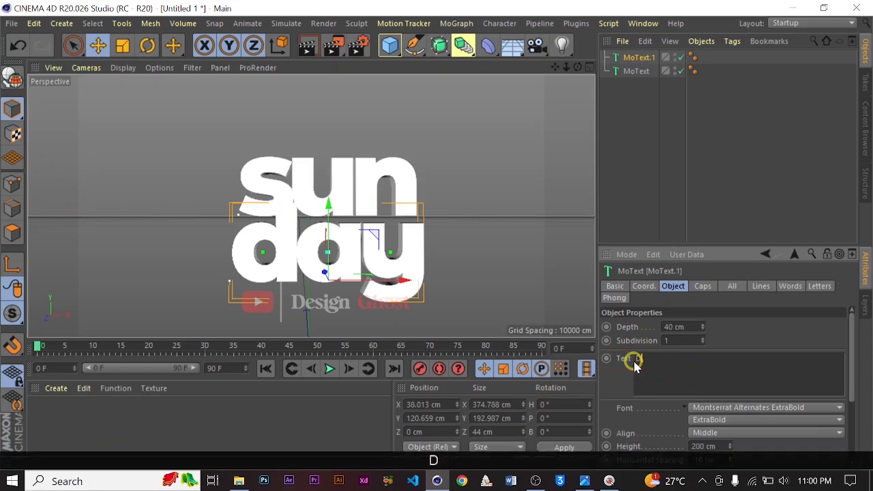
left_click(777, 409)
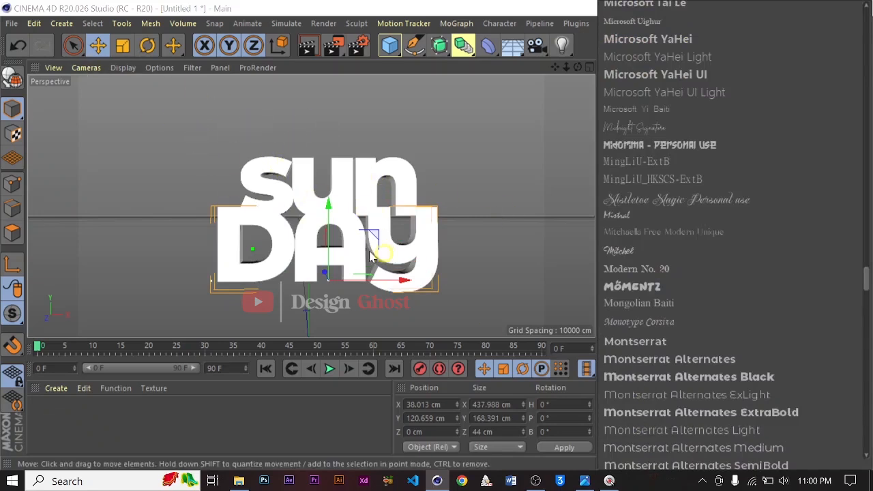
left_click(151, 56)
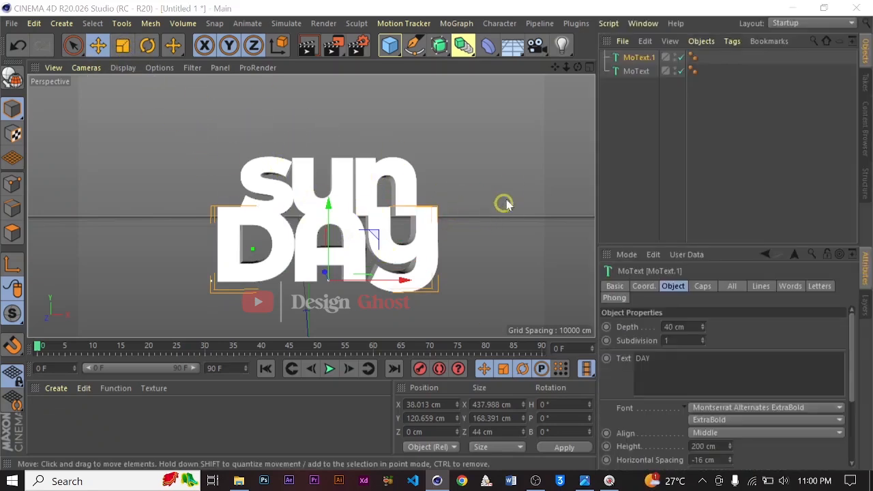
Step: Scale the "DAY" text down uniformly to about 352 cm wide so it matches the width of "sun"
left_click(122, 46)
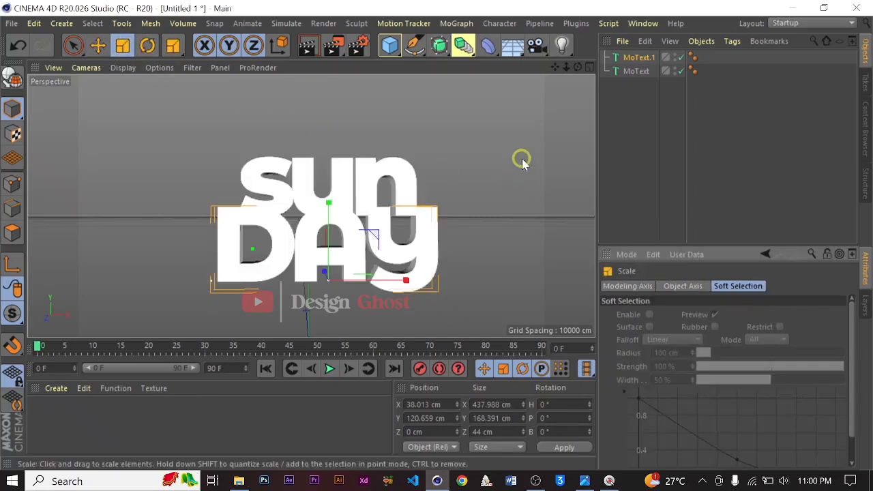
left_click_drag(523, 151, 427, 190)
scroll(360, 250, "up", 5)
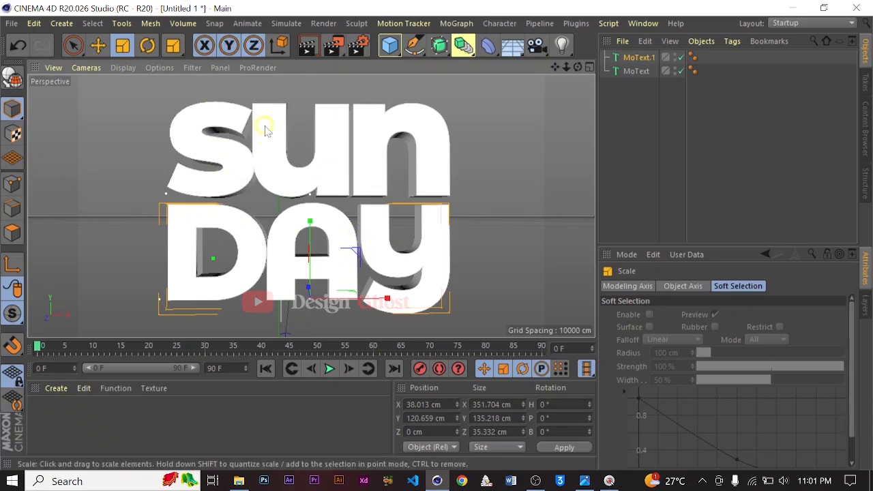
Step: Move the "DAY" text up close beneath "sun", to a Y position of about 125 cm
key("t")
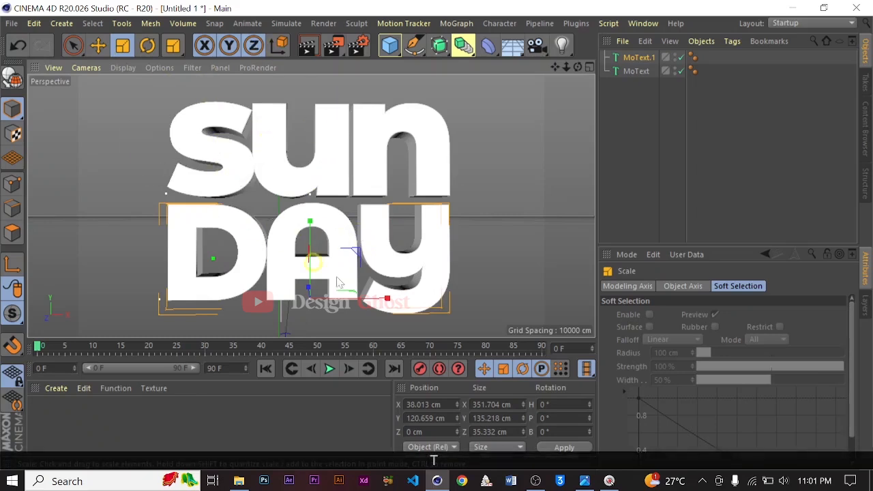
left_click(98, 45)
left_click_drag(312, 230, 312, 223)
scroll(383, 237, "up", 2)
scroll(462, 239, "down", 3)
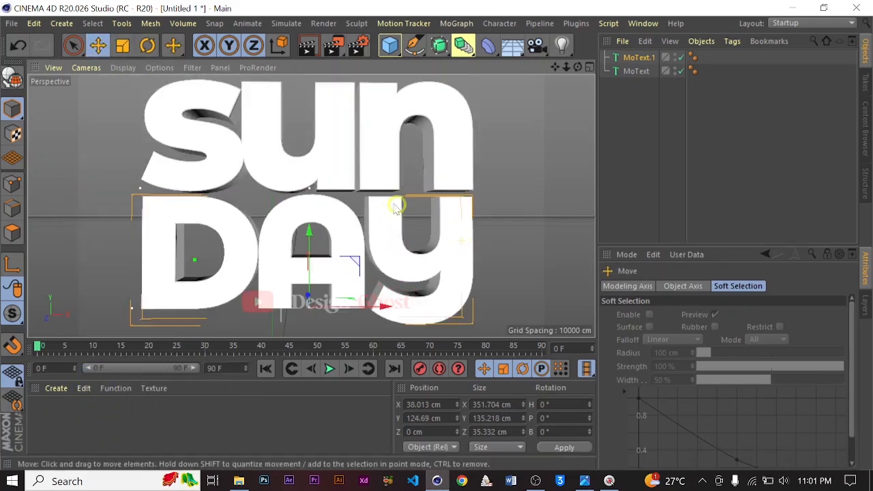
Step: Set the extrusion depth of the "DAY" text to 40 cm to match the "sun" text
left_click_drag(400, 203, 417, 129, "alt")
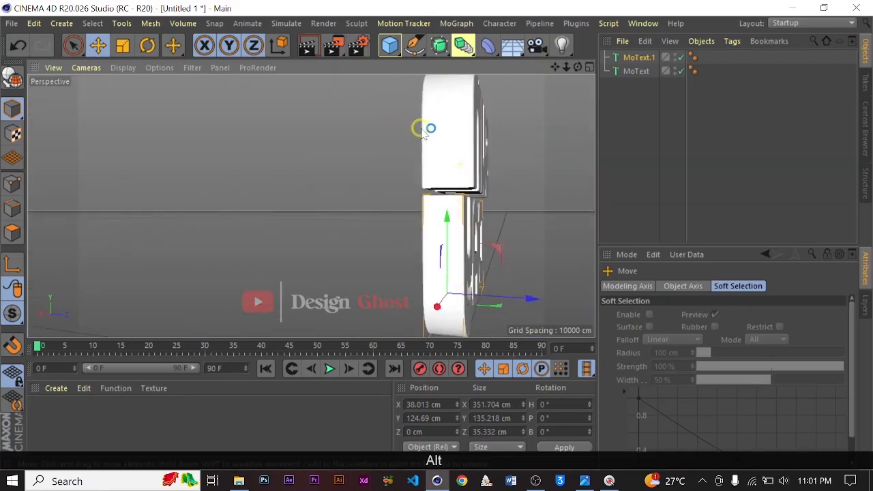
mouse_move(477, 219)
left_mouse_down("alt")
mouse_move(468, 228)
mouse_move(464, 202)
mouse_move(473, 231)
left_mouse_up("alt")
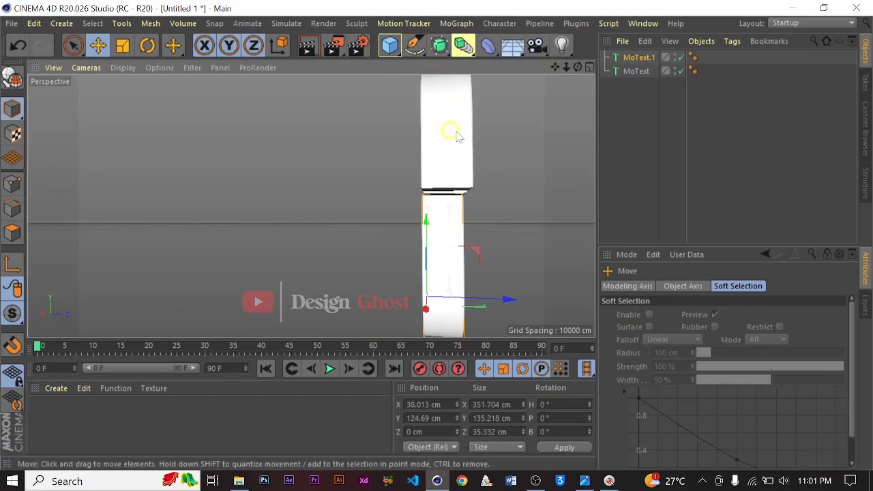
left_click(632, 60)
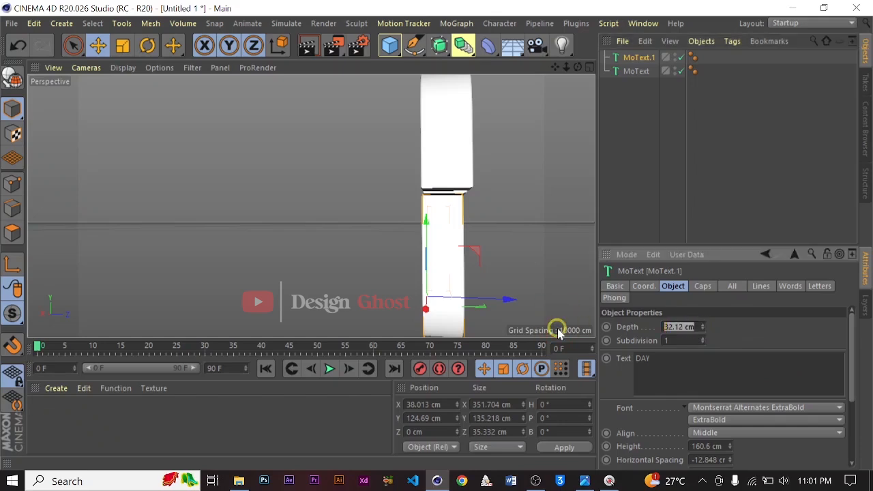
type("40")
key("Return")
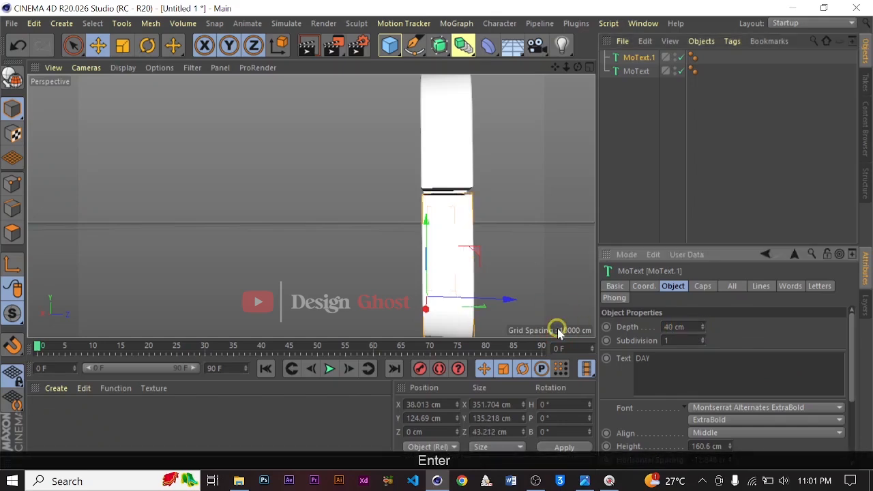
Step: Group the "sun" and "DAY" text objects together under one null
left_click_drag(126, 175, 340, 224, "alt")
scroll(118, 300, "down", 1)
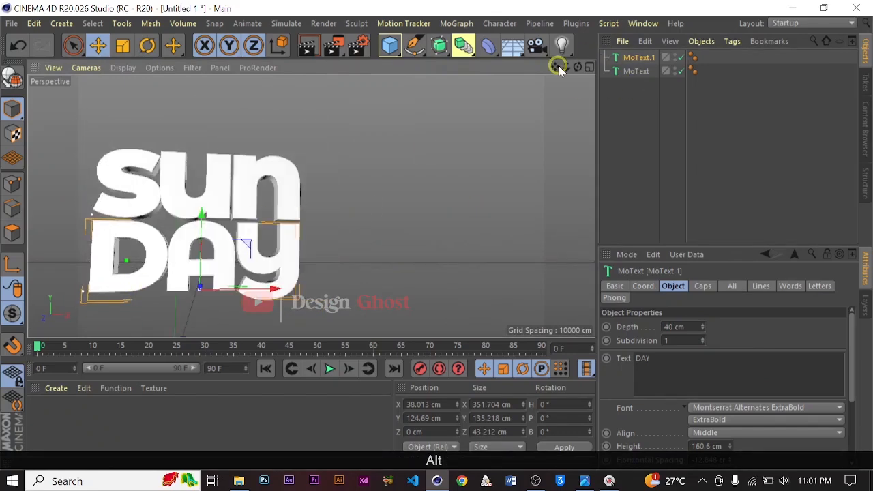
left_click_drag(555, 67, 435, 234)
middle_click_drag(436, 234, 529, 231, "alt")
left_click_drag(345, 269, 430, 238, "alt")
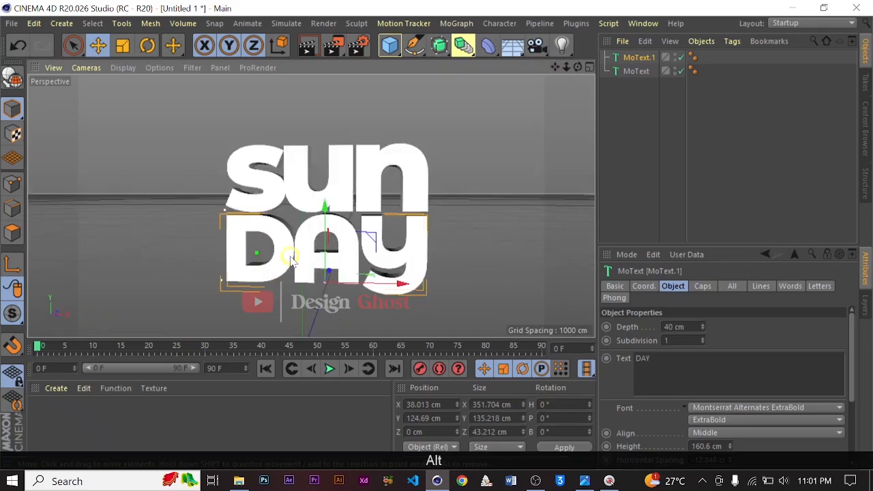
right_click_drag(292, 257, 340, 237, "alt")
left_click_drag(341, 236, 352, 225, "alt")
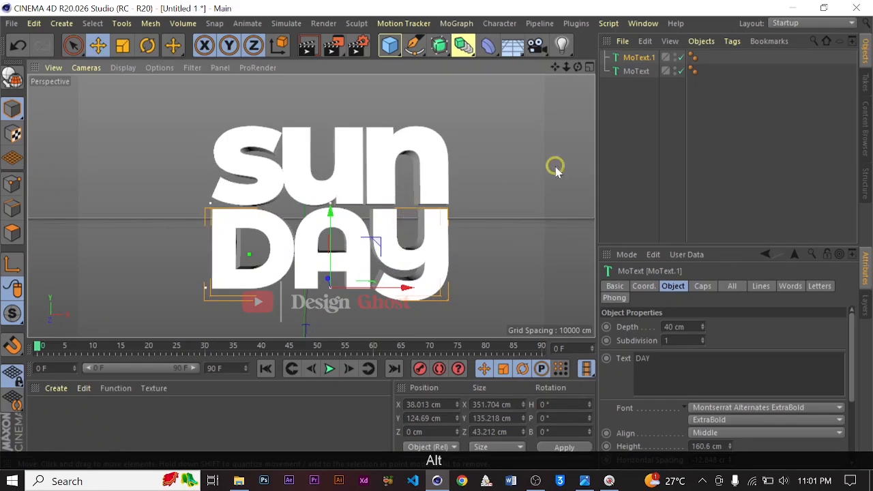
left_click(639, 72, "ctrl")
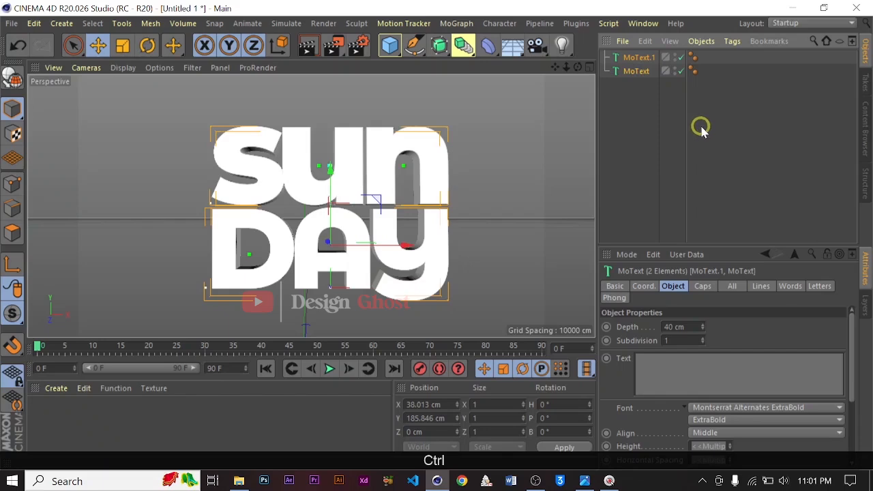
key("alt+g")
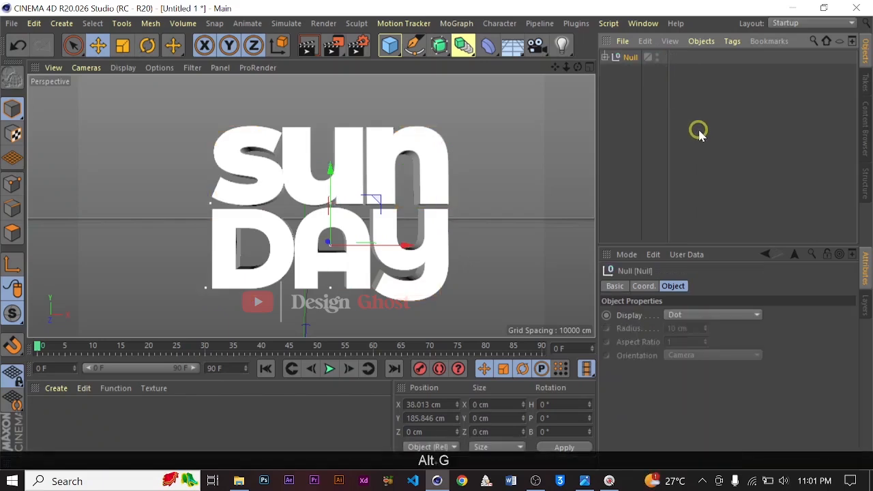
Step: Add a Wrap deformer as a child of the null that groups the two texts
left_click(497, 56)
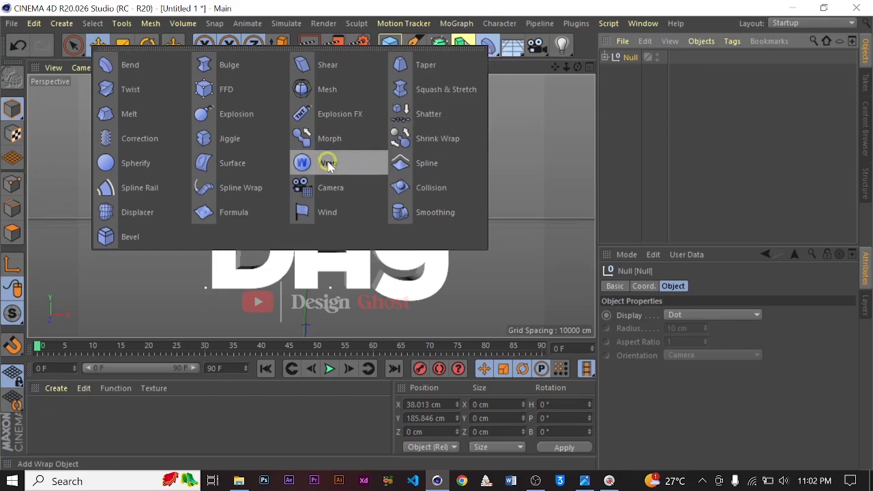
key("shift")
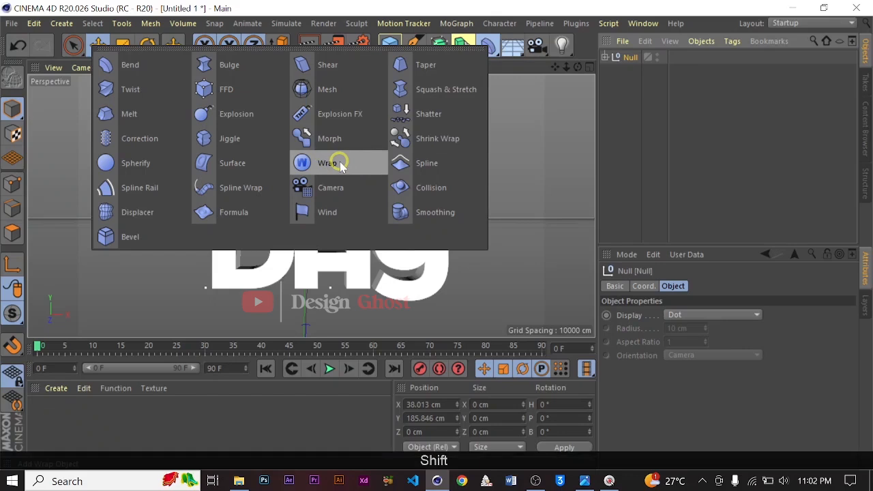
left_click(339, 165, "shift")
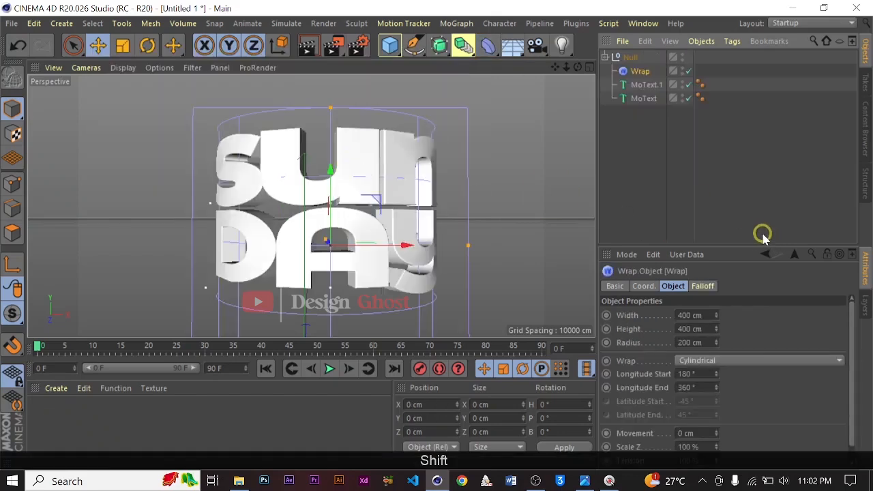
scroll(400, 203, "down", 3)
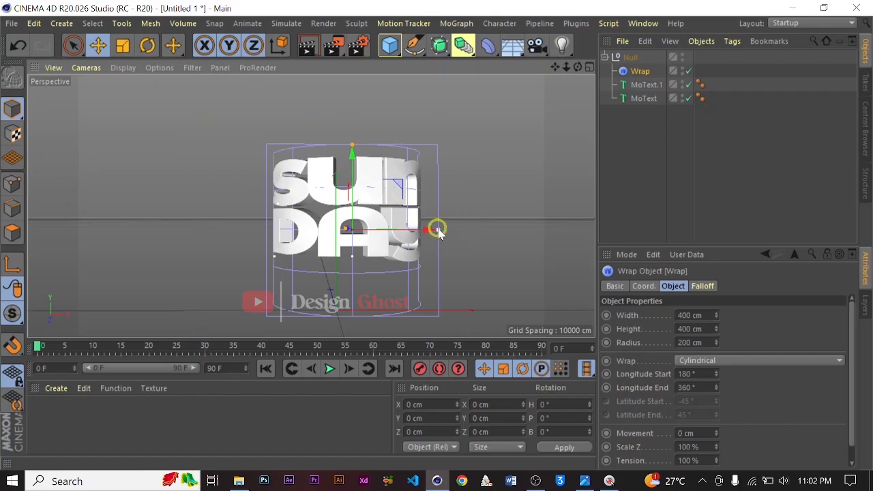
left_click_drag(439, 231, 495, 223)
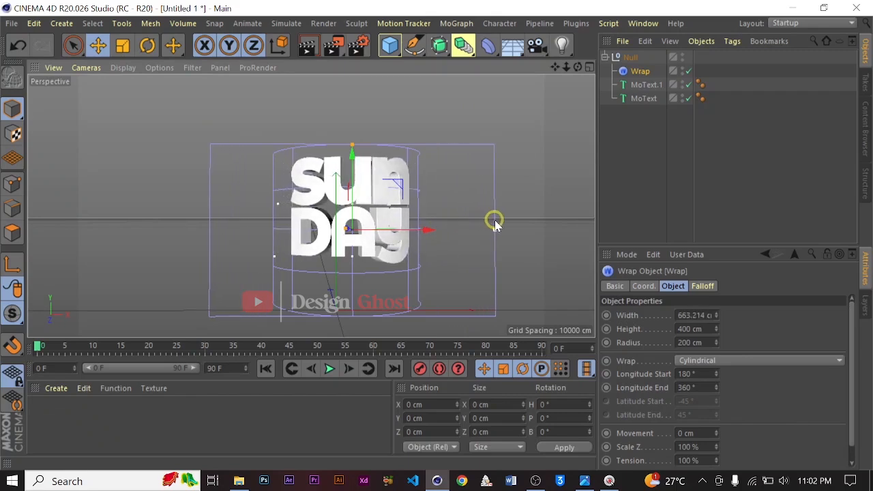
key("ctrl+z")
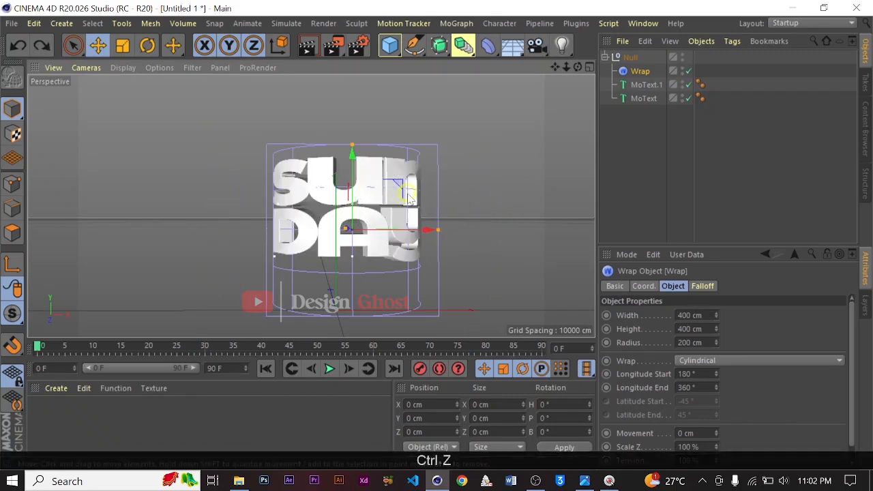
left_click_drag(346, 228, 362, 224)
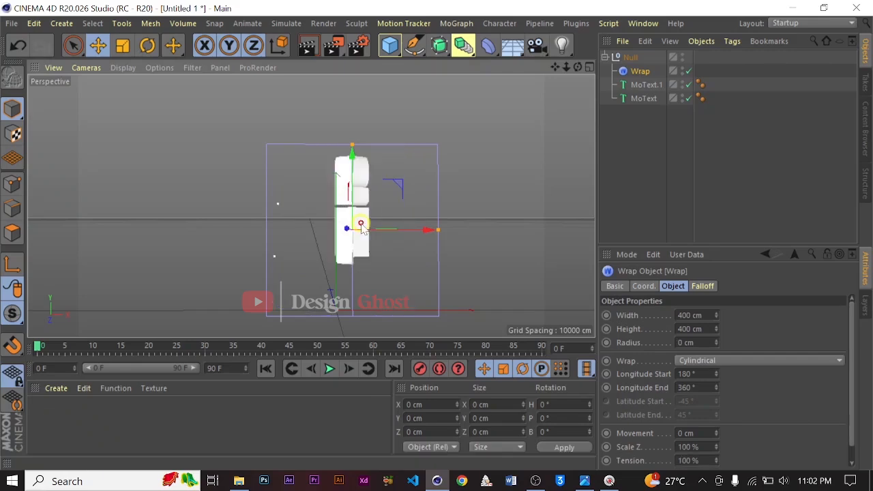
key("ctrl+z")
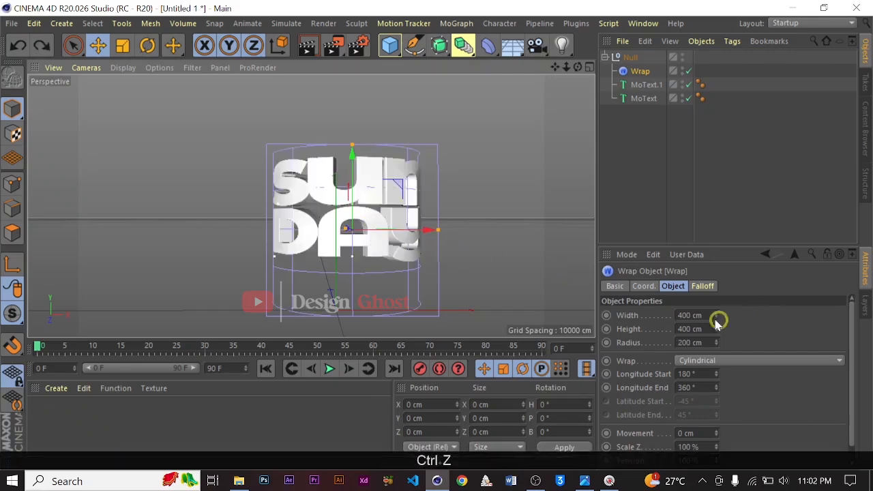
Step: Resize the Wrap deformer to about 600 cm wide and 206 cm high, and raise it to a Y position of about 53 cm
left_click(637, 71)
scroll(746, 376, "down", 1)
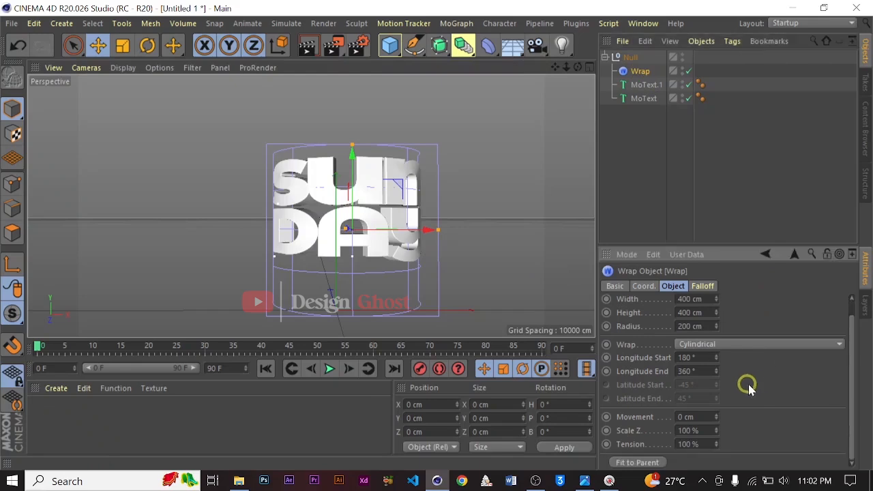
scroll(750, 386, "up", 1)
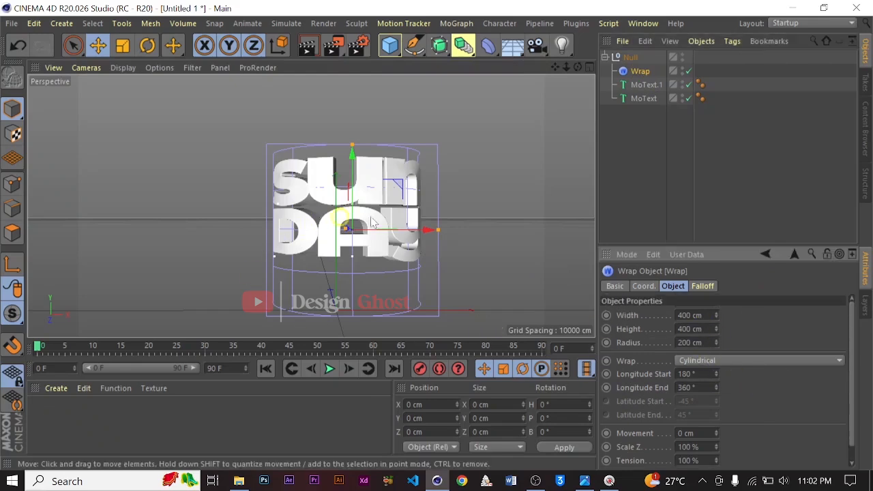
scroll(442, 234, "up", 3)
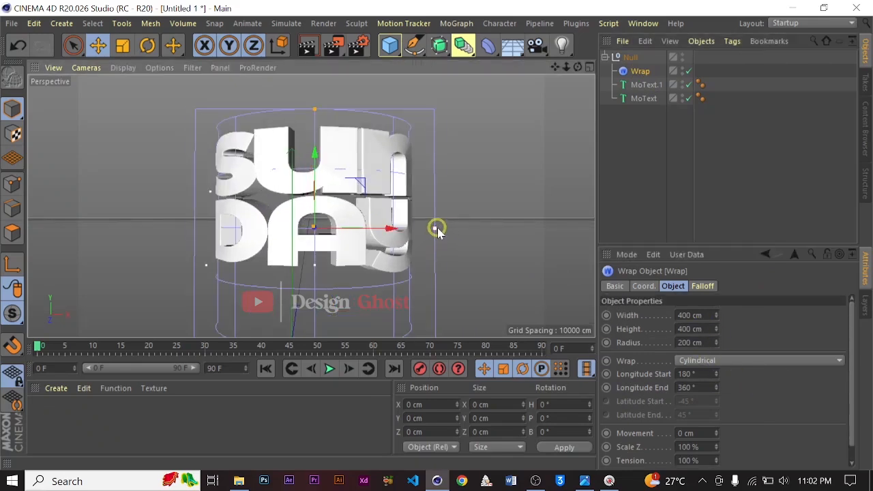
left_click_drag(437, 230, 494, 228)
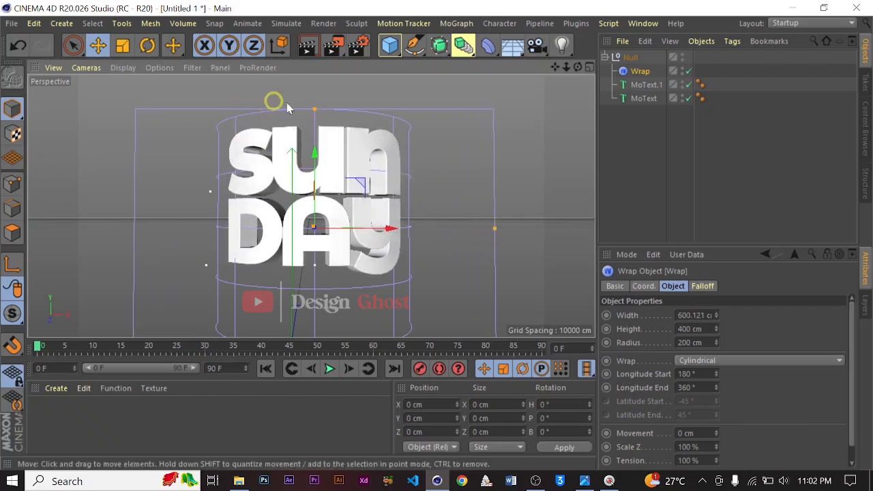
left_click_drag(315, 111, 350, 181)
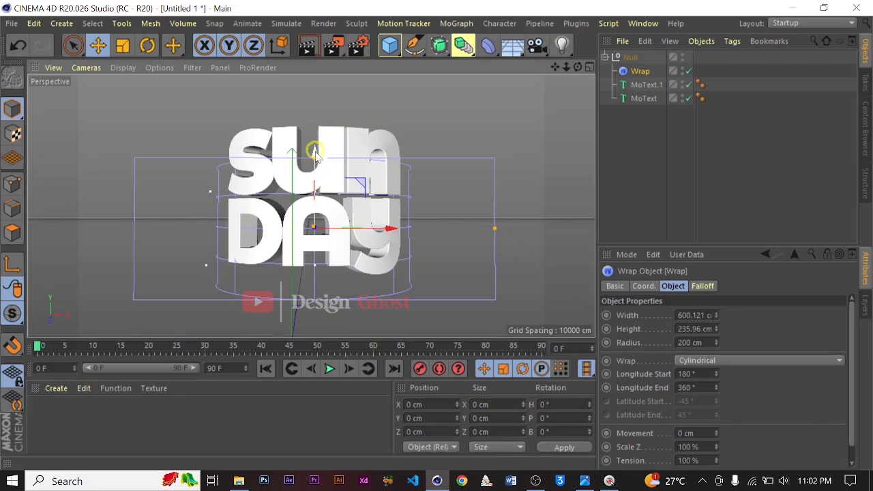
left_click_drag(314, 159, 318, 132)
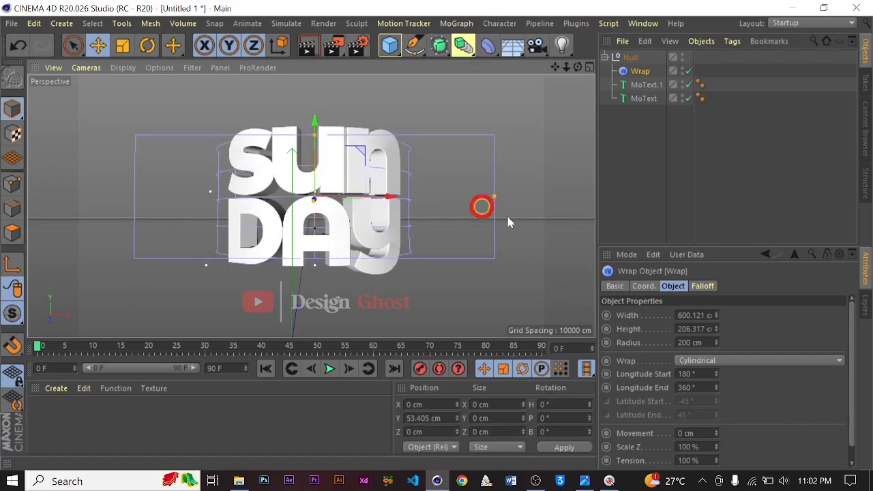
Step: Adjust the Wrap deformer's width to about 540 cm and its radius to about 194 cm
left_click_drag(495, 197, 452, 199)
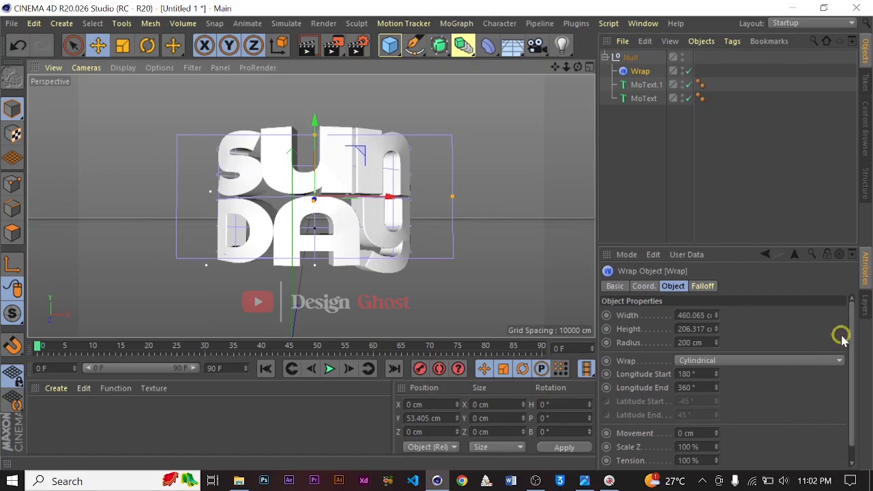
scroll(779, 390, "down", 1)
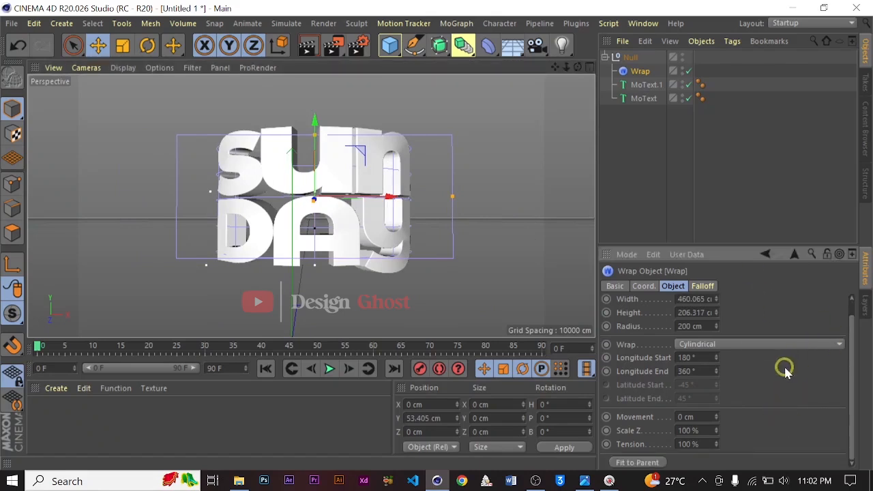
scroll(785, 371, "up", 1)
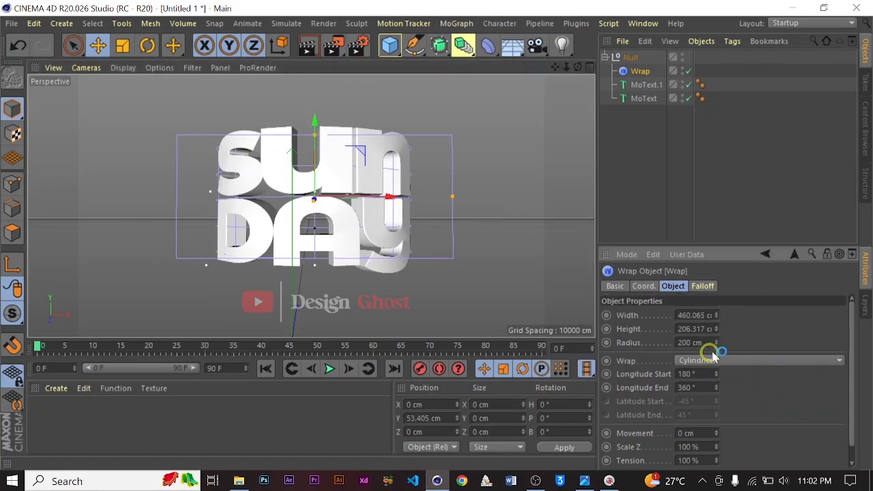
left_click_drag(715, 346, 717, 315)
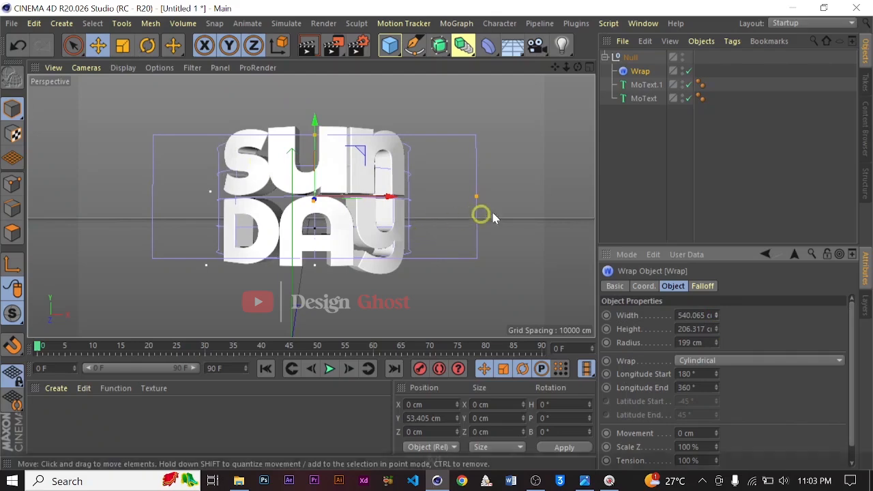
left_click_drag(491, 218, 216, 259, "alt")
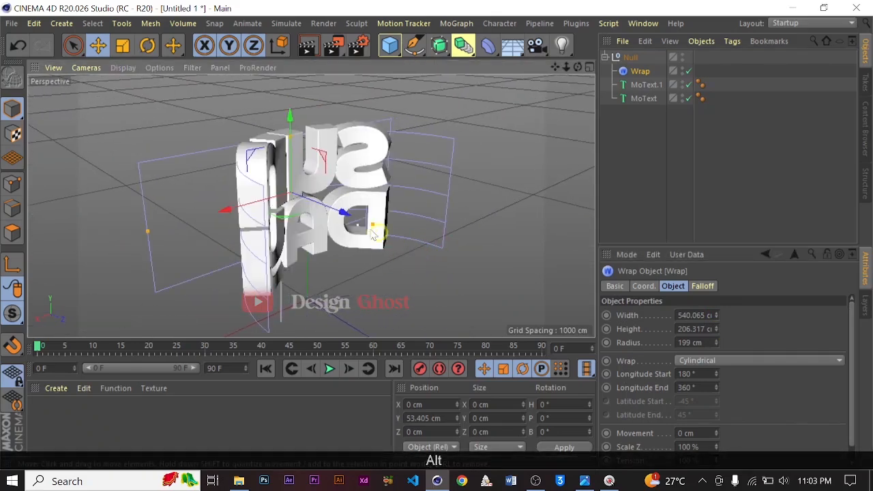
left_click_drag(372, 224, 328, 172)
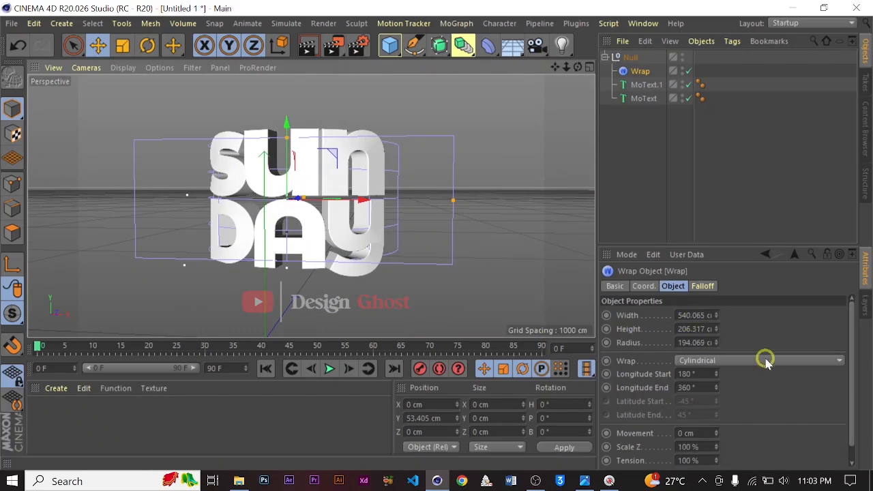
Step: Reduce the Wrap deformer's tension to 48% for a gentler curve across the letters
scroll(749, 410, "down", 1)
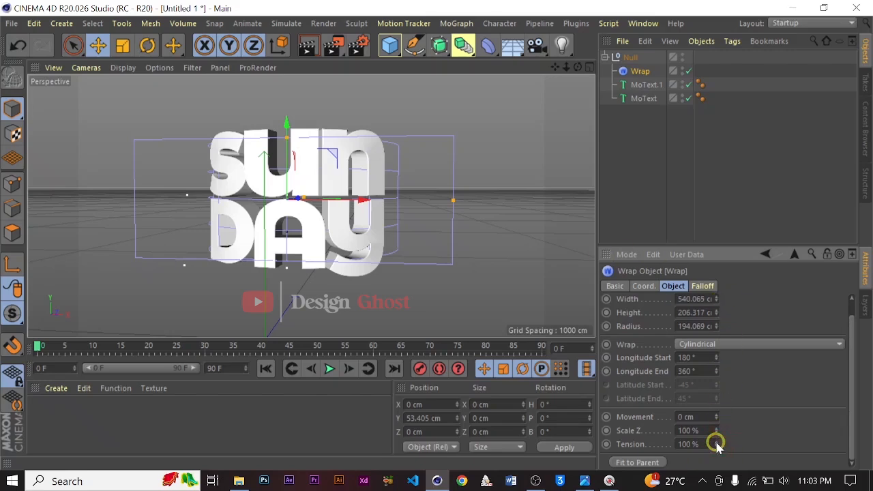
left_click_drag(716, 447, 714, 447)
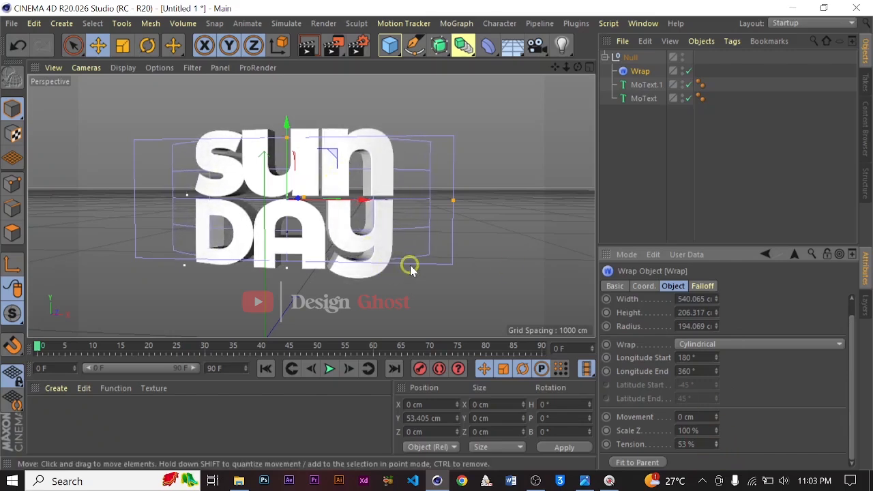
left_click_drag(399, 253, 368, 220, "alt")
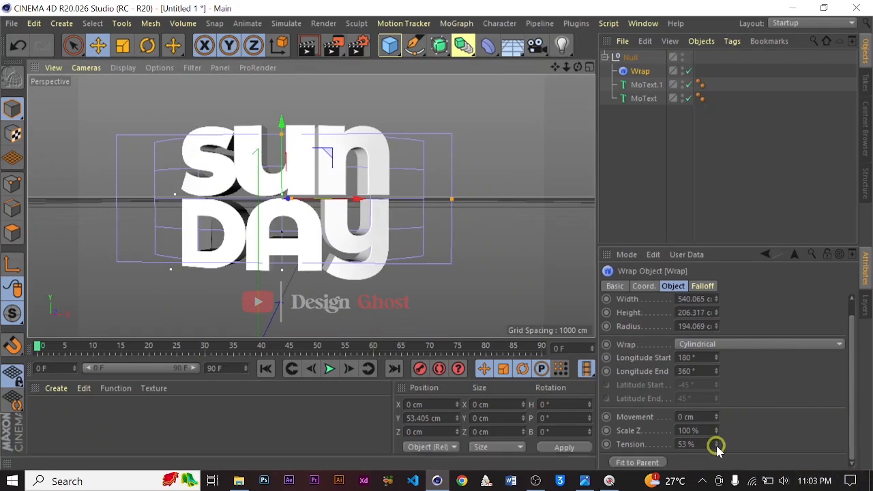
left_click_drag(716, 447, 716, 443)
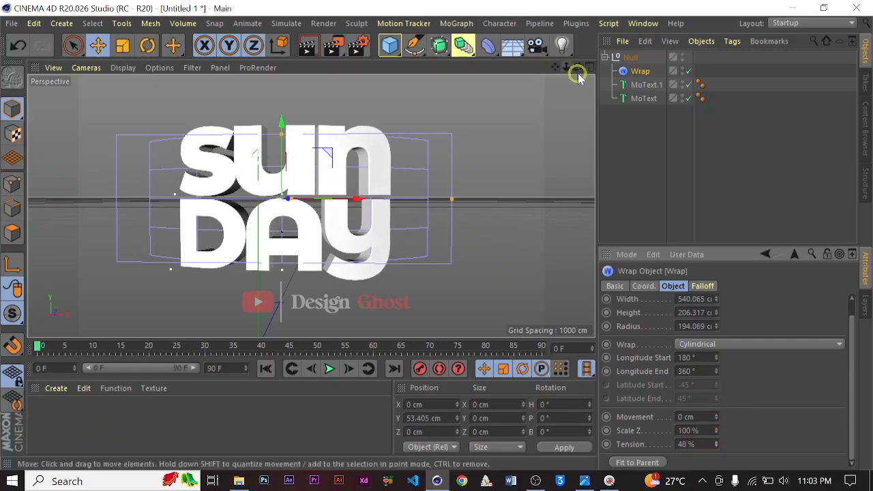
Step: Frame the curved text from the front and add a camera object at that view
left_click_drag(555, 67, 437, 235)
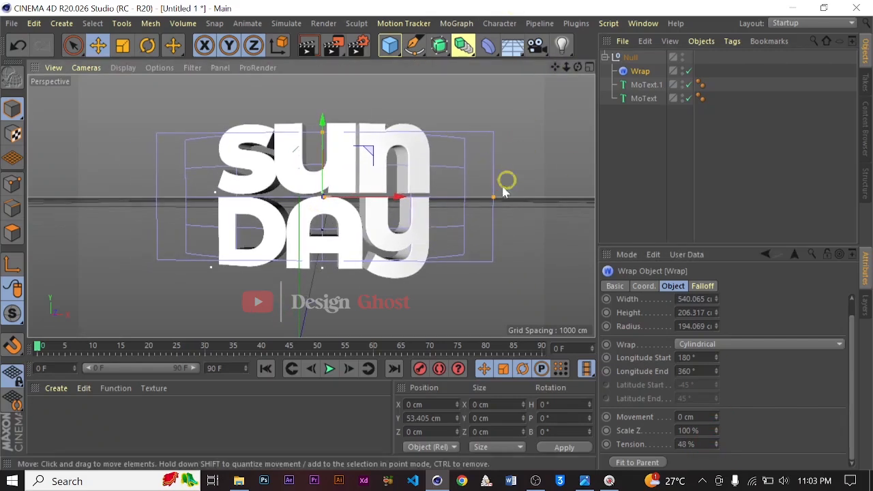
left_click_drag(495, 212, 500, 213, "alt")
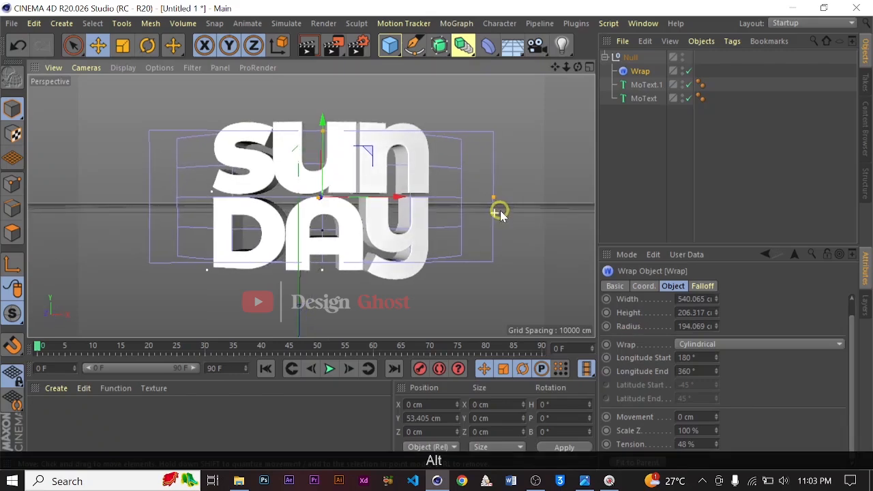
left_click_drag(420, 239, 420, 234, "alt")
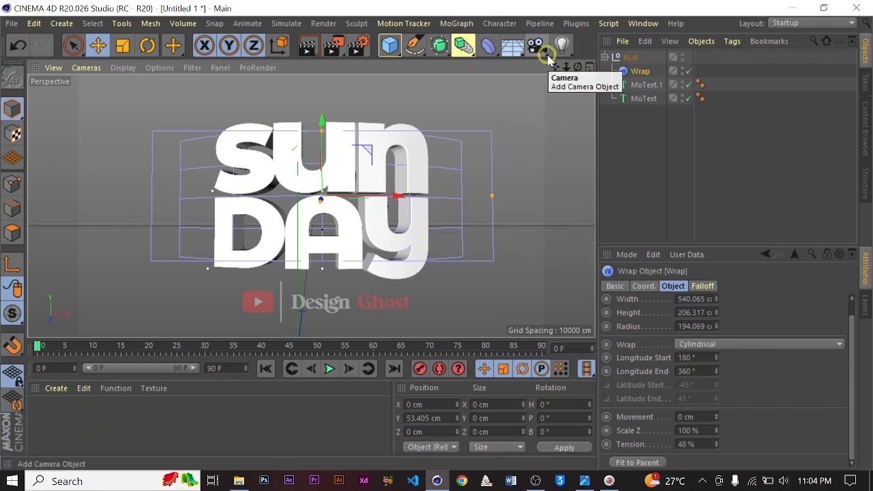
left_click(547, 56)
left_click_drag(547, 55, 594, 65)
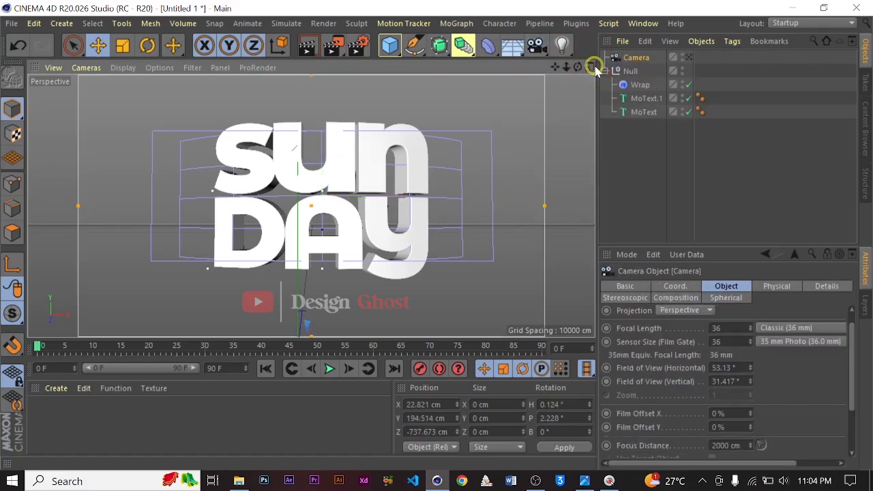
Step: Look through the new camera and shift it to about X 32.5, Y 215, Z -738 cm to centre the text
left_click(688, 57)
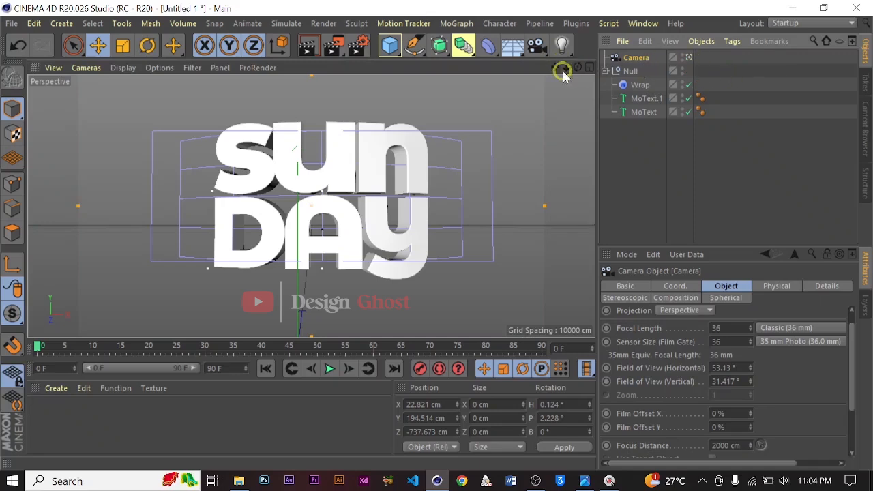
left_click_drag(554, 67, 437, 234)
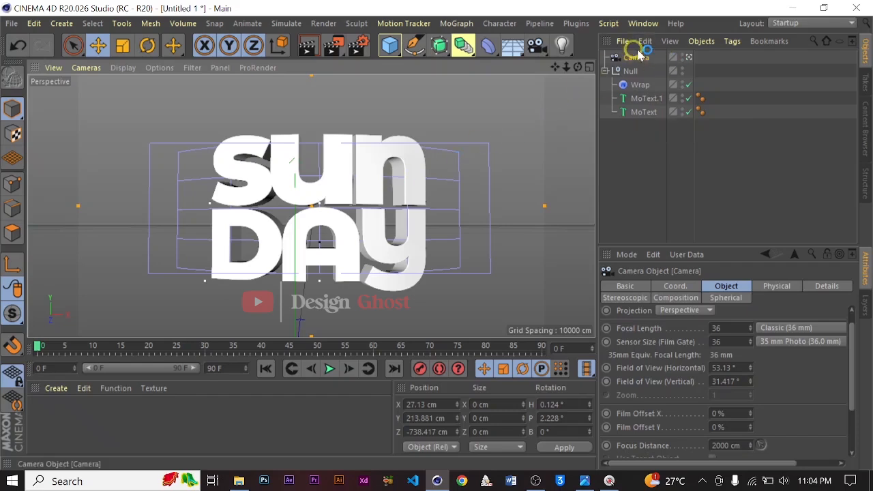
left_click_drag(554, 67, 436, 234)
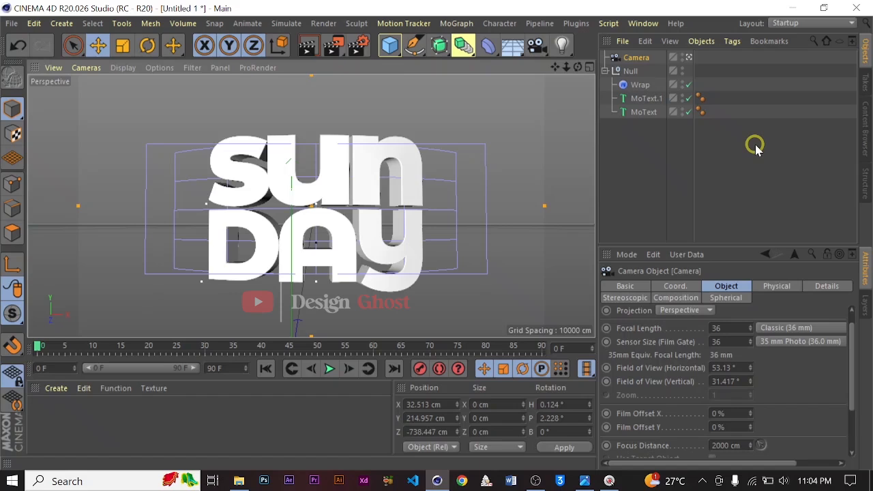
Step: Lock the camera with a Protection tag and return to the camera's view after orbiting around the text
left_click(732, 43)
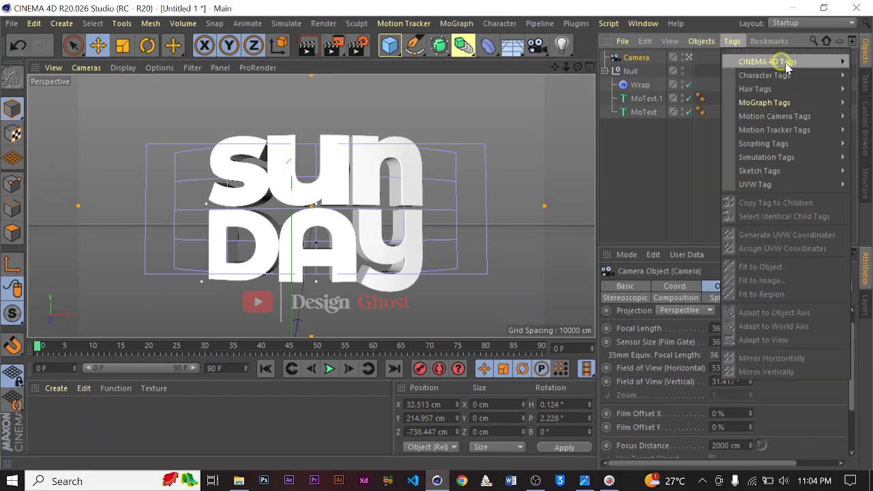
mouse_move(787, 62)
left_click(672, 279)
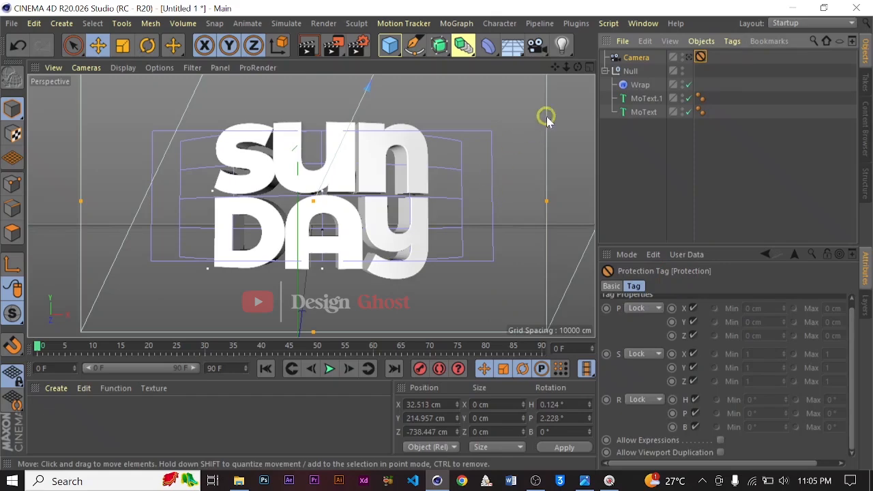
left_click_drag(511, 187, 461, 179, "alt")
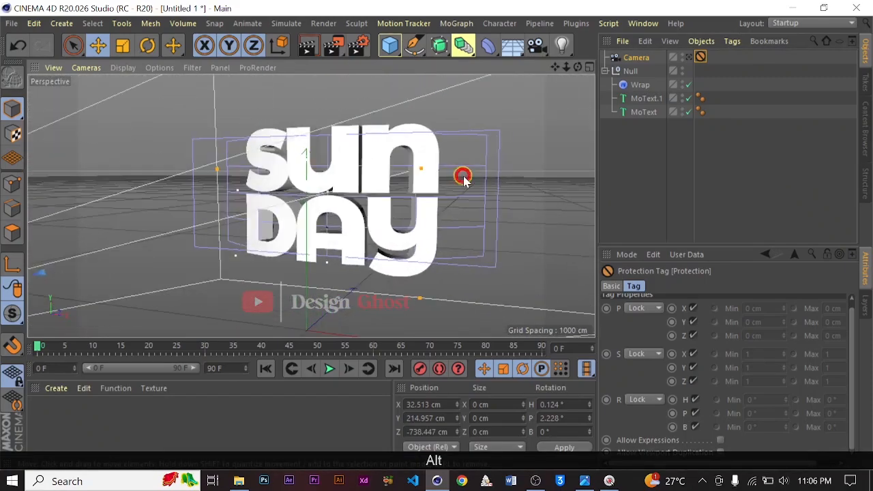
left_click(687, 57)
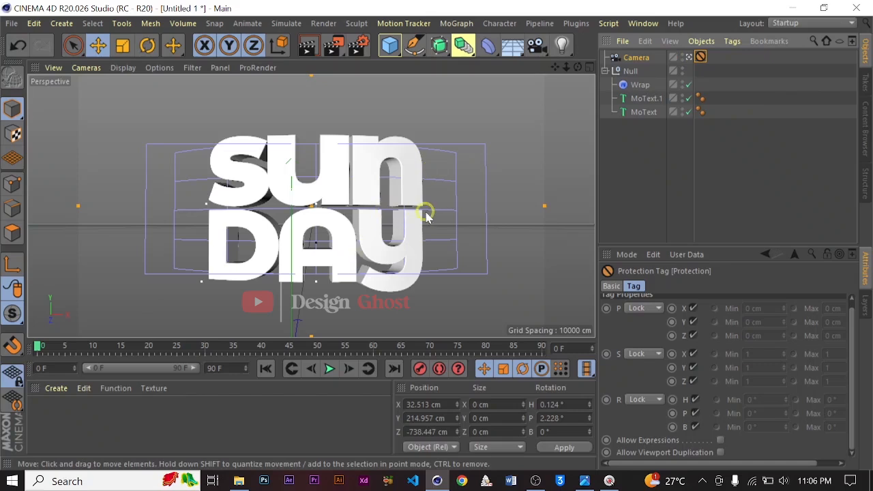
key("alt")
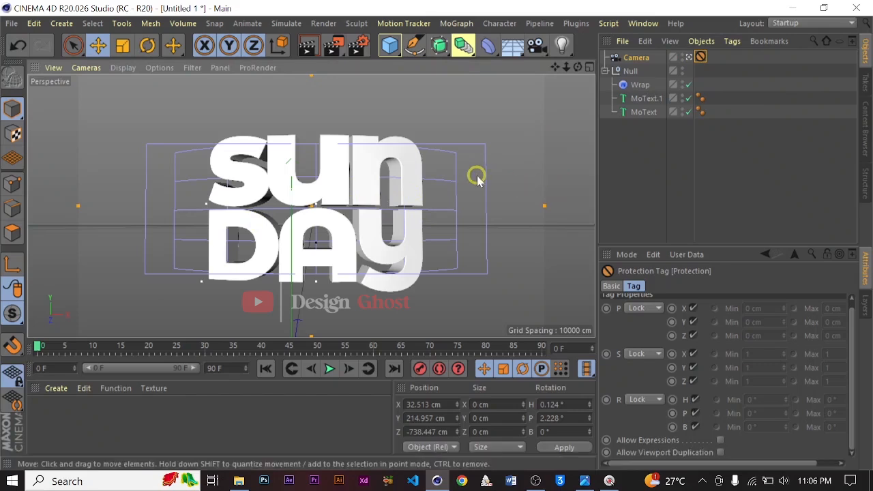
key("alt")
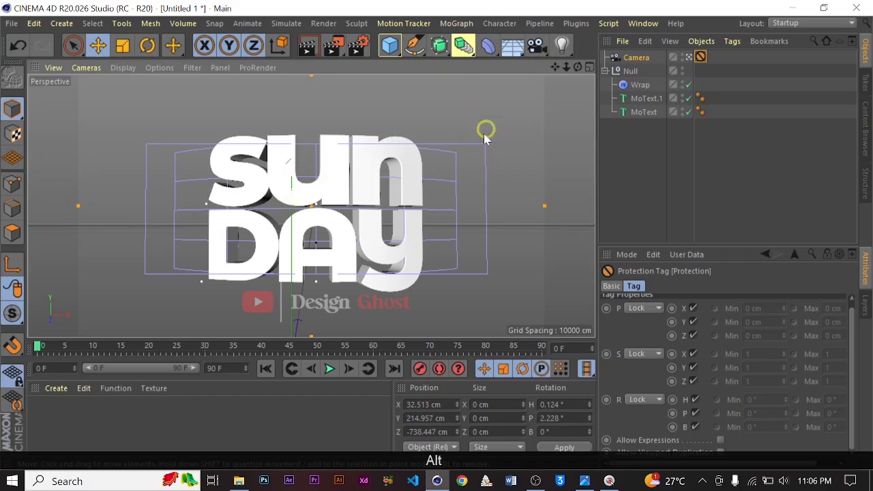
left_click(455, 152, "alt")
left_click_drag(405, 178, 335, 214, "alt")
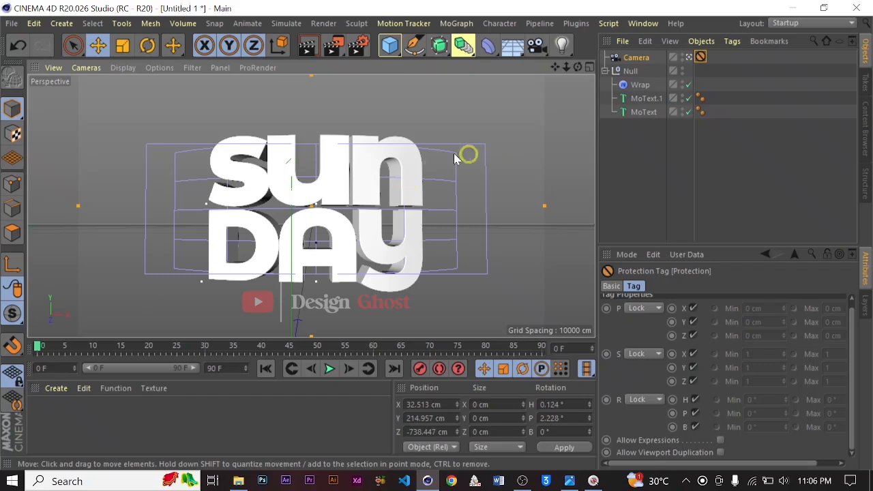
Step: Merge the MercyMP material collection into the scene and apply its glossy orange material to the "sun" text
left_click(10, 25)
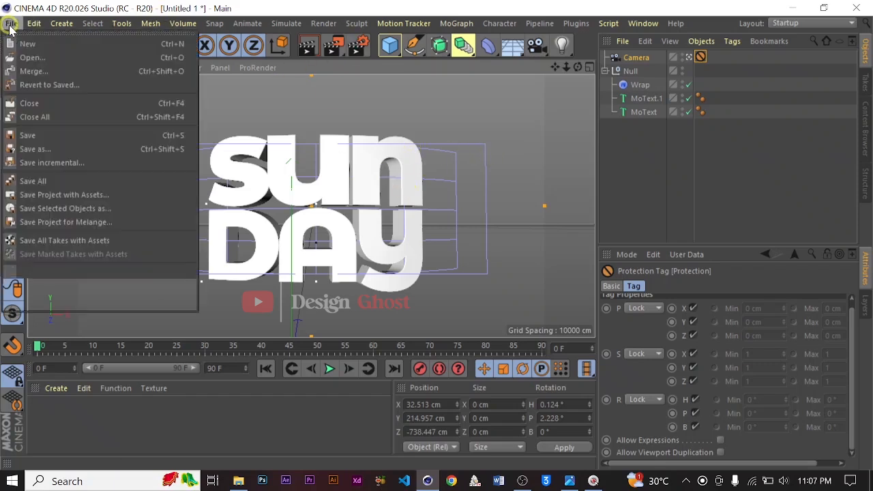
left_click(83, 71)
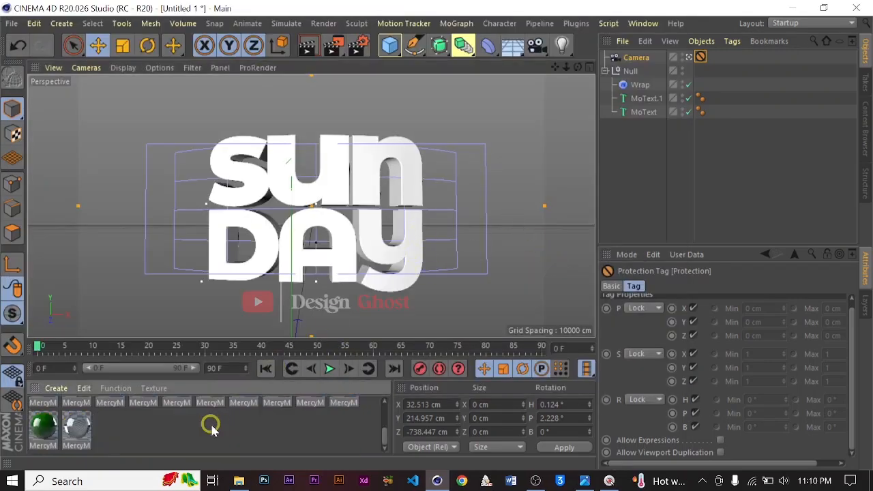
scroll(215, 419, "down", 5)
scroll(232, 423, "up", 2)
scroll(226, 421, "down", 2)
scroll(226, 421, "up", 2)
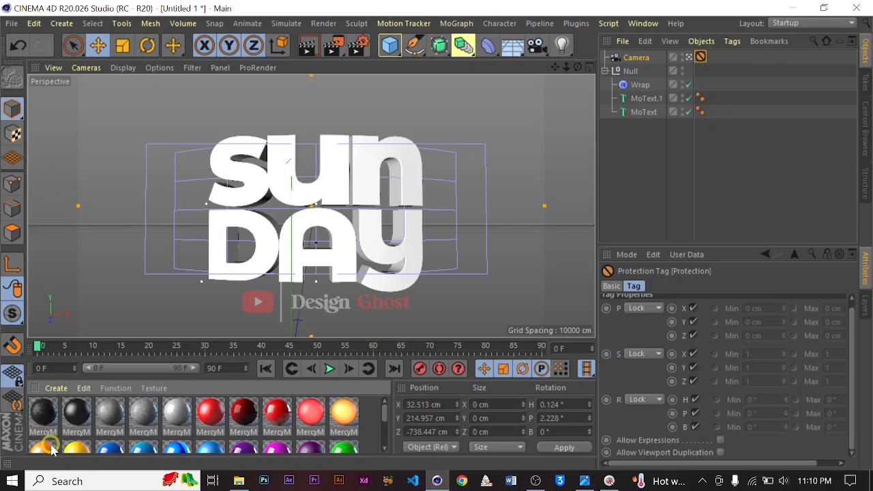
left_click_drag(51, 447, 254, 188)
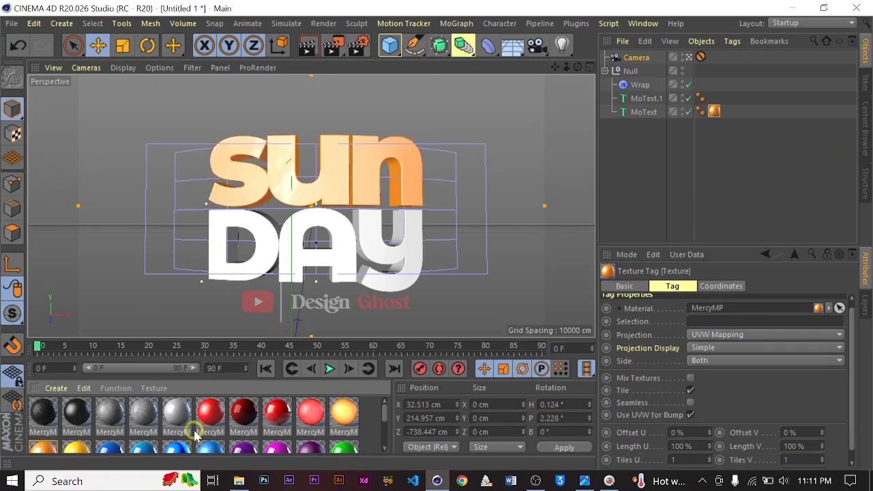
Step: Try the glossy dark blue MercyMP material on the "DAY" text and inspect its diffuse settings
scroll(224, 427, "down", 3)
scroll(224, 428, "up", 3)
scroll(224, 428, "down", 3)
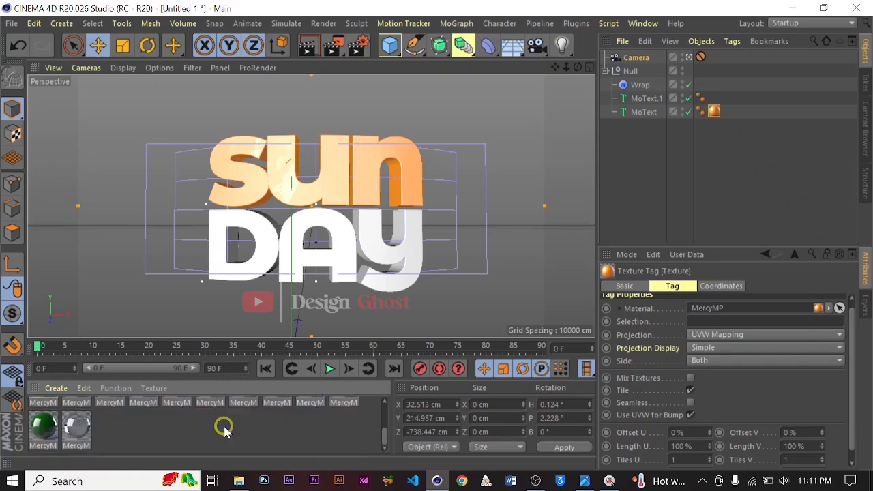
scroll(223, 427, "up", 3)
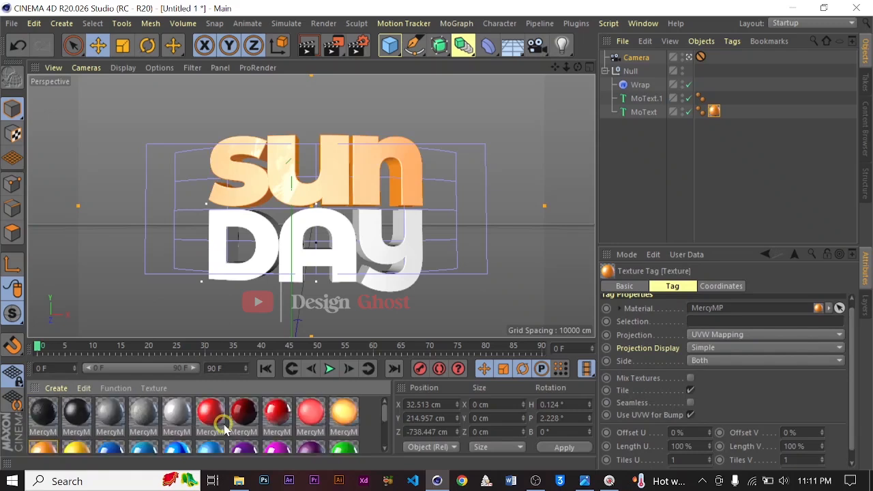
scroll(223, 427, "down", 3)
scroll(223, 427, "up", 3)
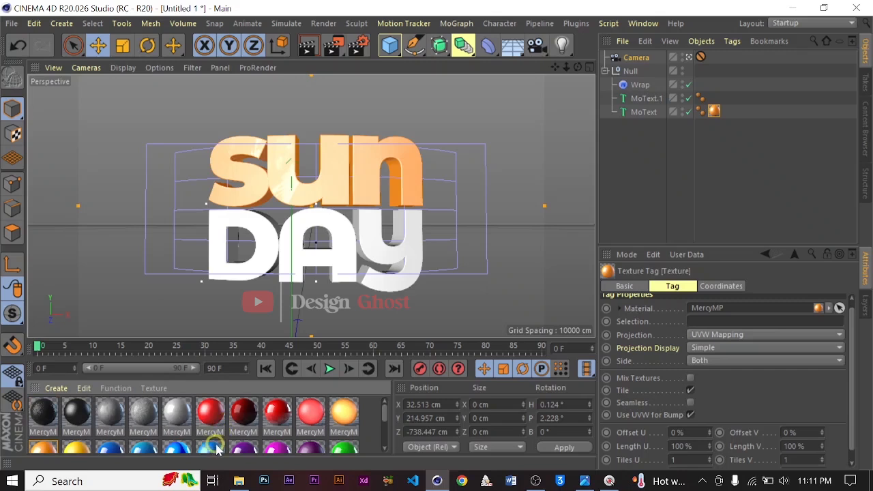
scroll(216, 442, "down", 3)
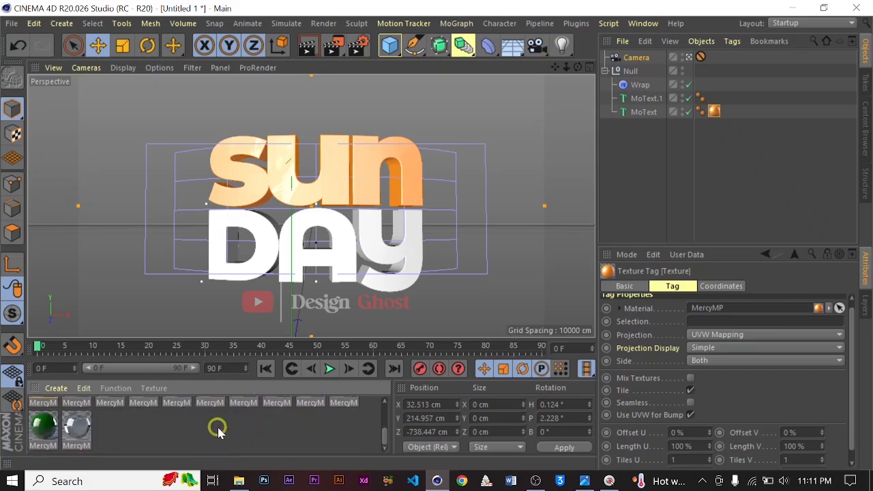
scroll(207, 429, "up", 3)
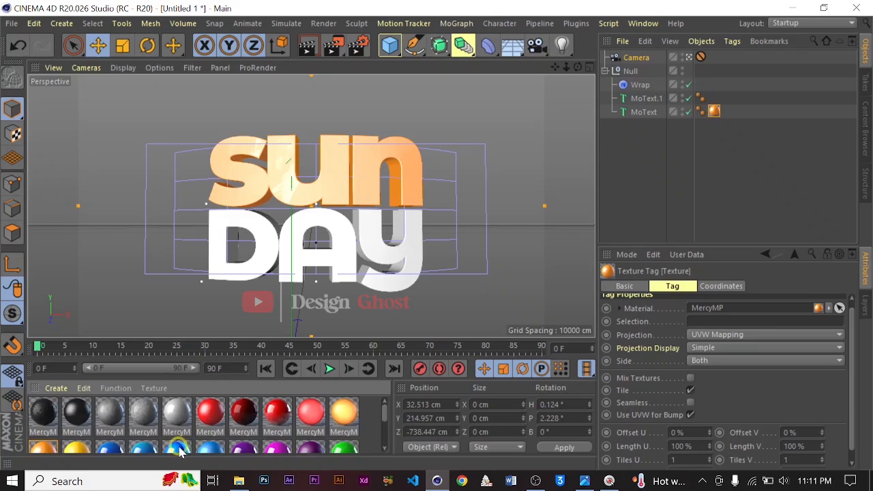
left_click_drag(178, 451, 269, 248)
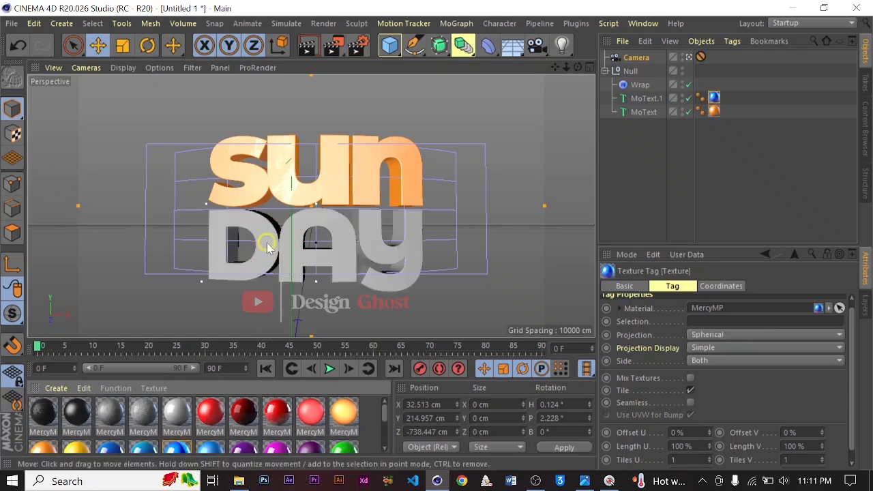
double_click(177, 448)
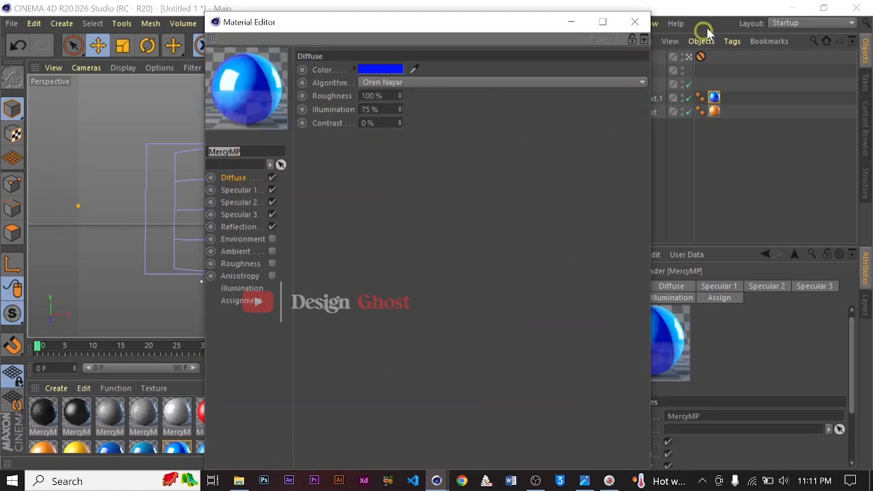
left_click(630, 22)
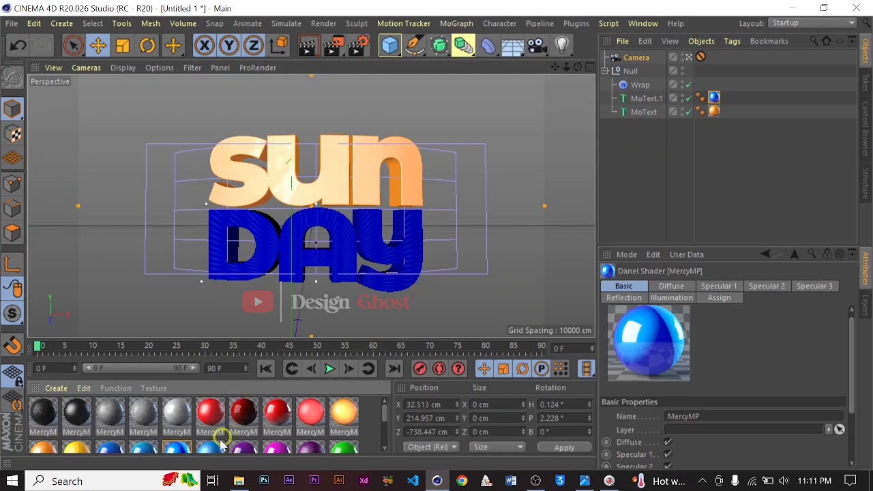
Step: Remove the dark blue texture tag from MoText.1
left_click_drag(215, 452, 711, 102)
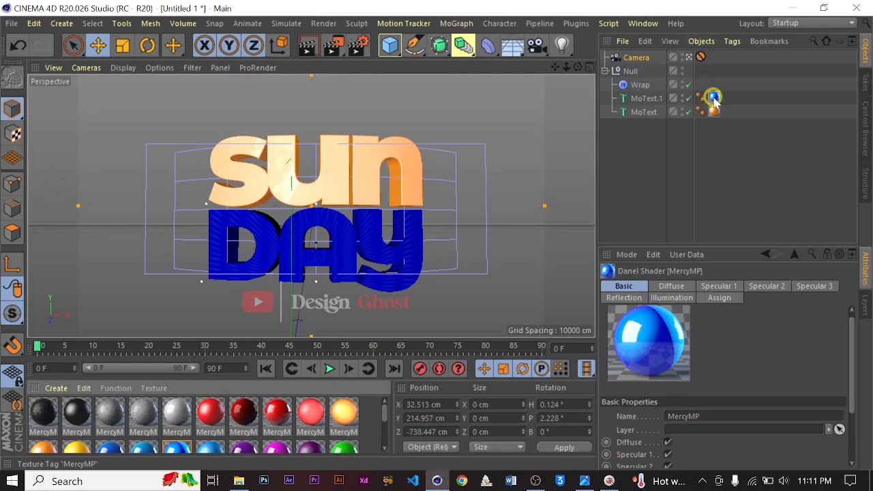
left_click(713, 99)
key("Delete")
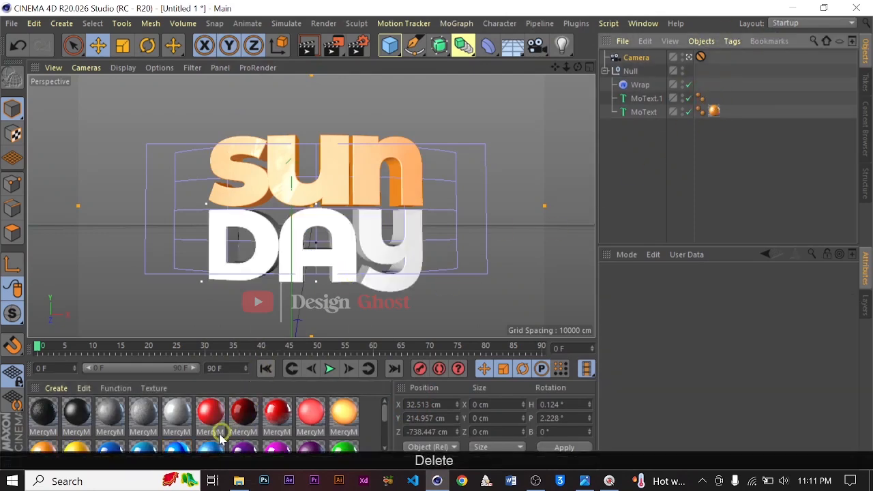
Step: Recolour the lighter blue MercyMP material to turquoise with hue 184° and saturation 87%, and apply it to the "DAY" text
double_click(216, 444)
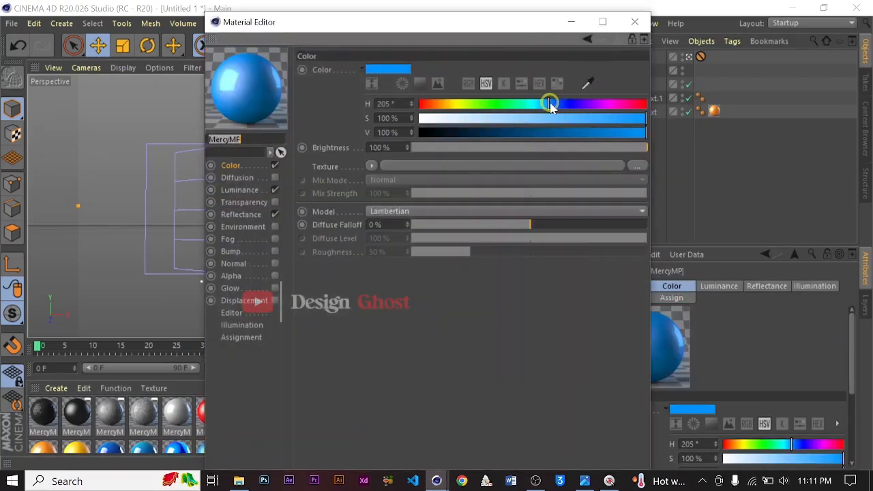
left_click_drag(550, 106, 535, 105)
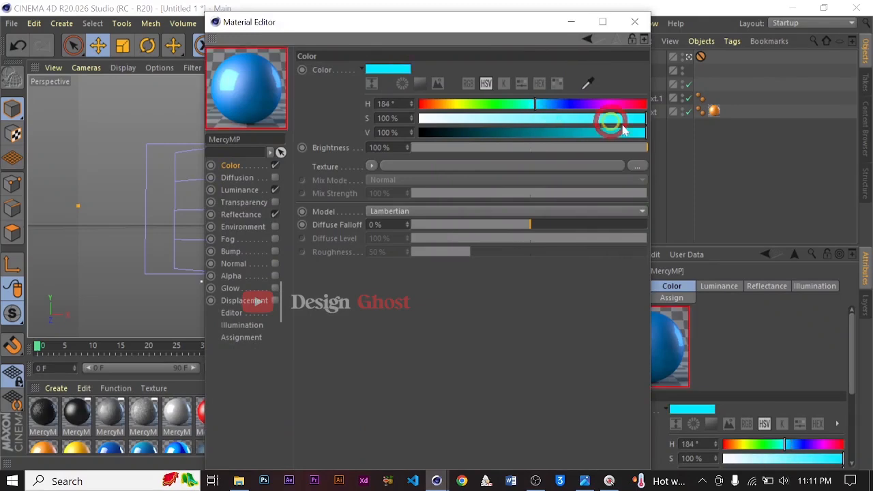
left_click_drag(635, 124, 617, 117)
left_click(634, 22)
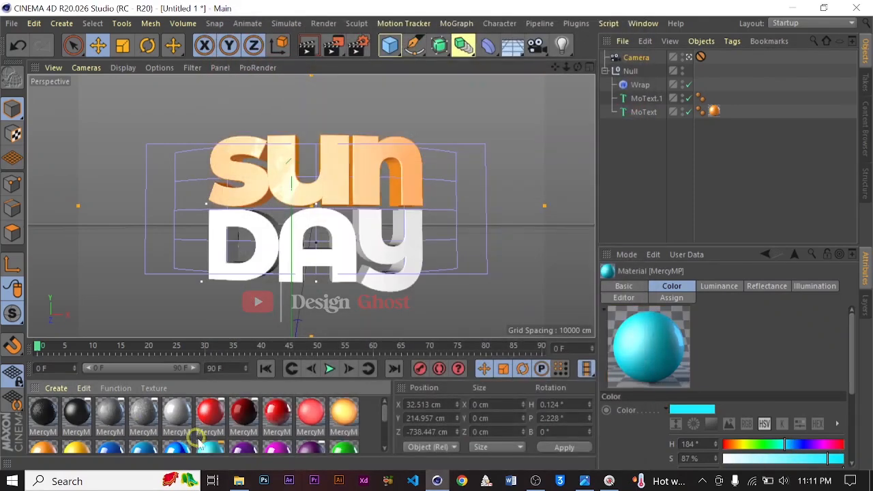
left_click_drag(316, 236, 332, 233)
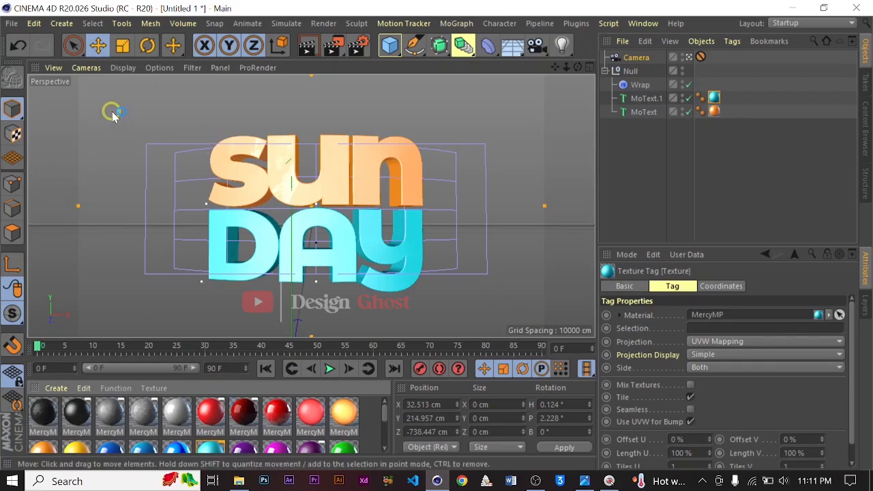
Step: Merge the softbox lighting and floor setup into the scene, and hide the FLOOR & BACKGROUND group in the viewport
left_click(14, 26)
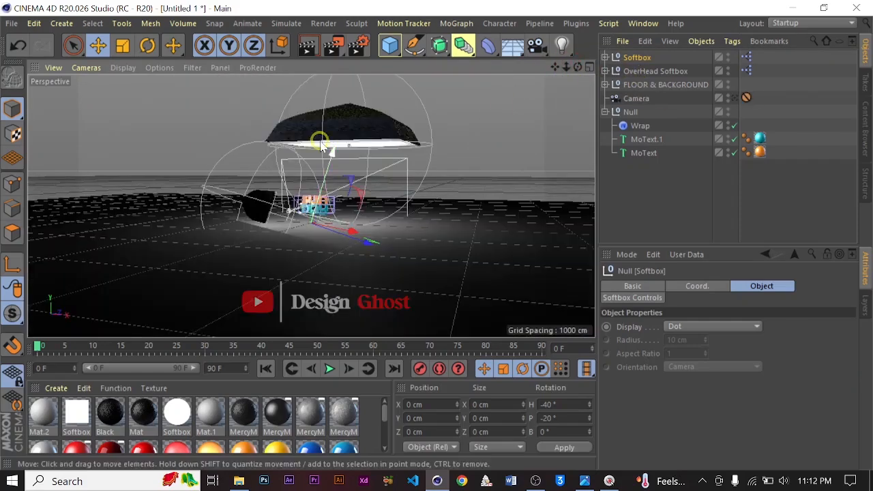
left_click_drag(387, 201, 526, 222, "alt")
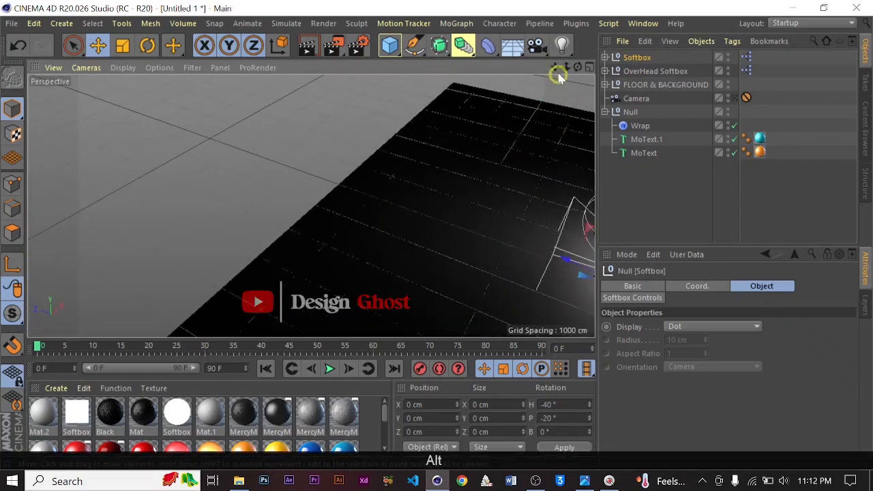
left_click_drag(555, 66, 419, 197)
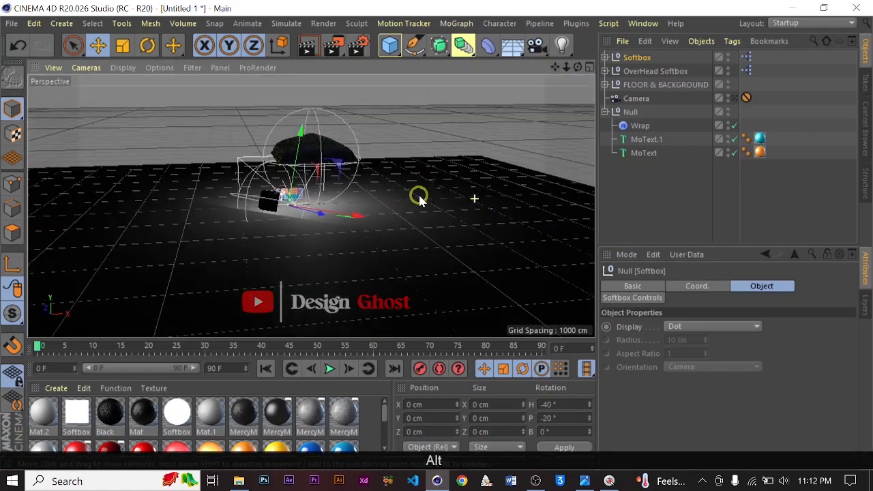
left_click(727, 82)
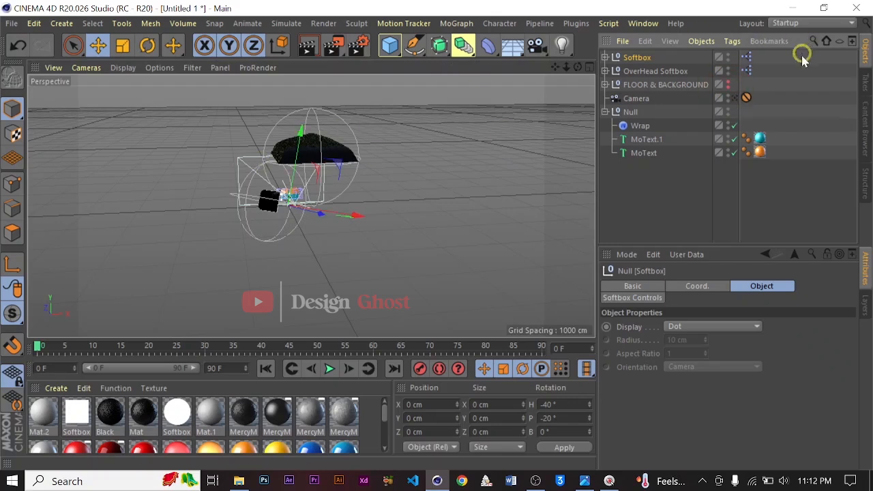
Step: Move the OverHead Softbox along X to about 38 cm so it sits above the text, and return to the camera's view
left_click(653, 71)
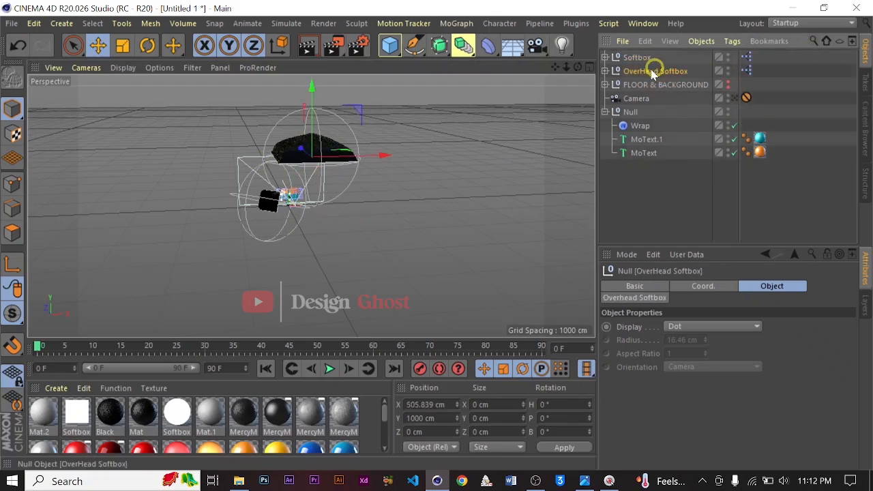
left_click_drag(384, 156, 353, 157)
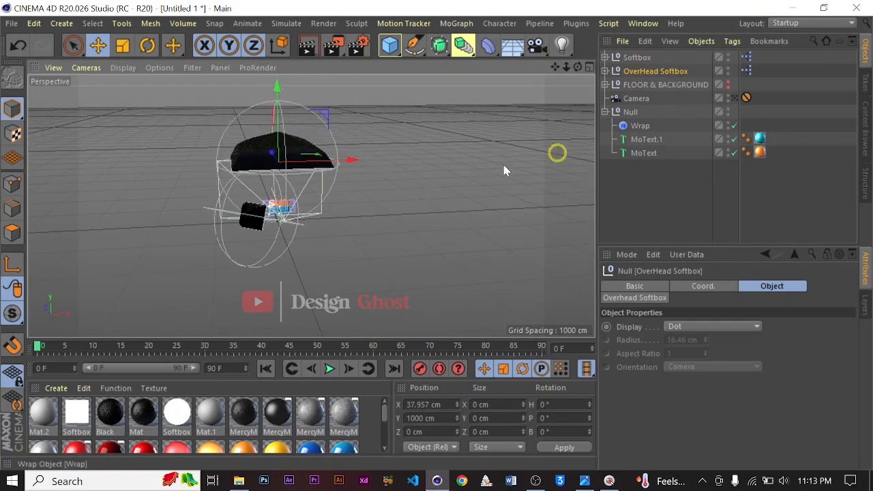
left_click_drag(377, 218, 347, 209, "alt")
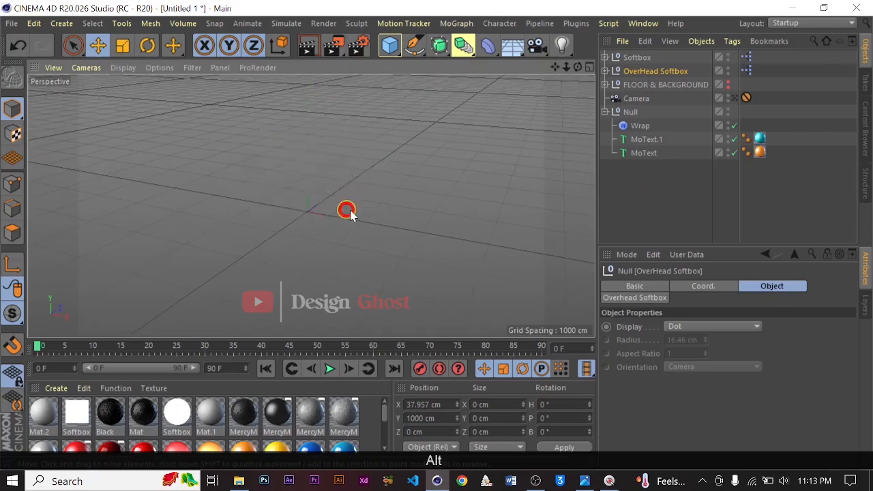
scroll(295, 209, "up", 4)
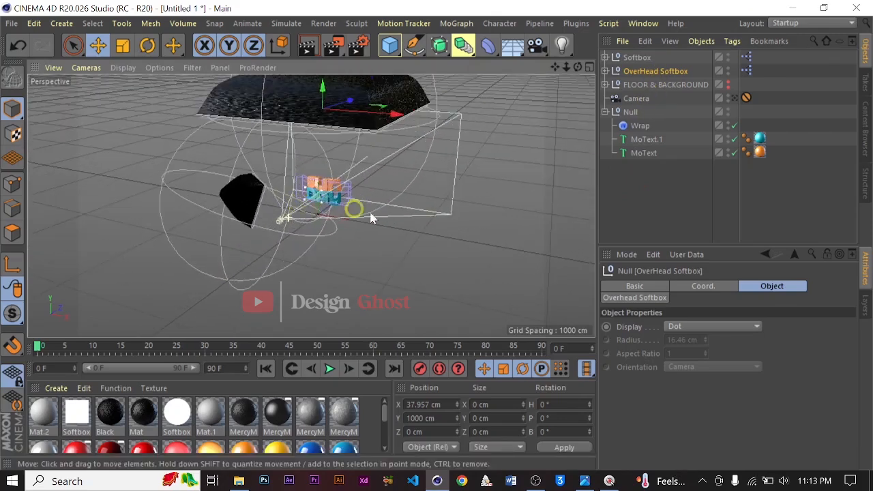
left_click(735, 97)
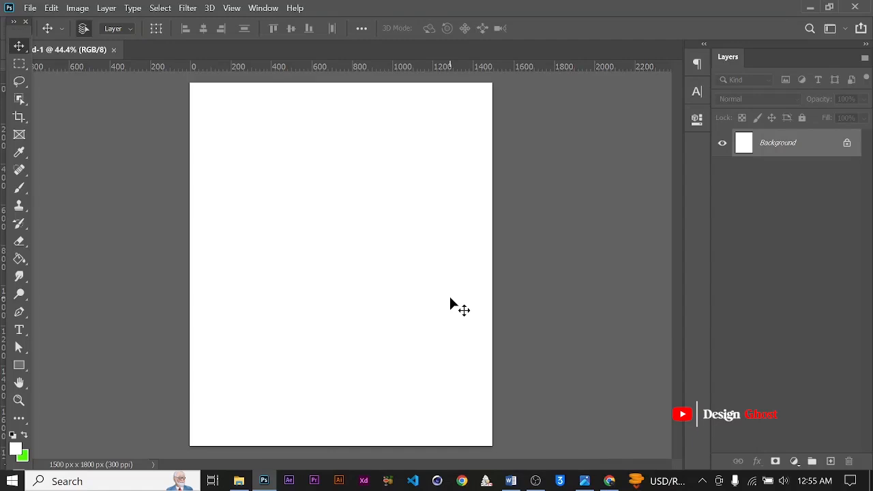
Step: In Photoshop, open the Bg 1, BG and download (1) images from the Cleaning Services folder as separate documents
scroll(350, 265, "up", 2, "alt")
scroll(351, 266, "down", 2, "alt")
left_click(239, 480)
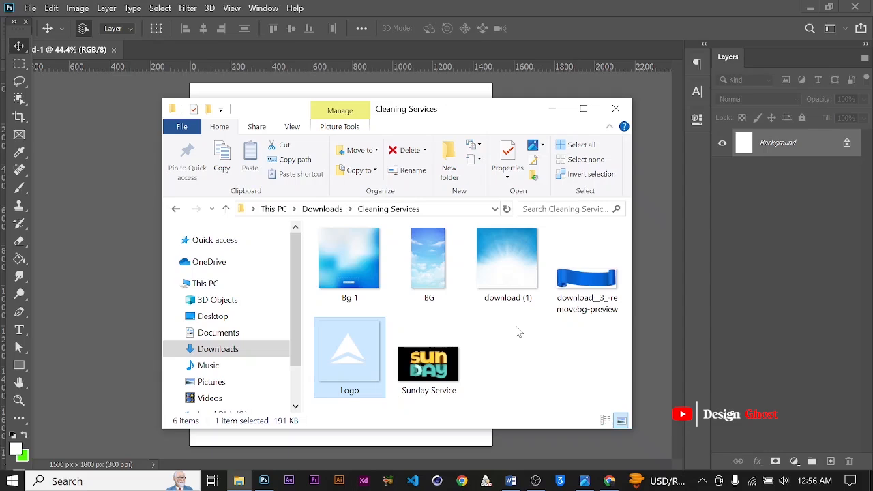
left_click(361, 276)
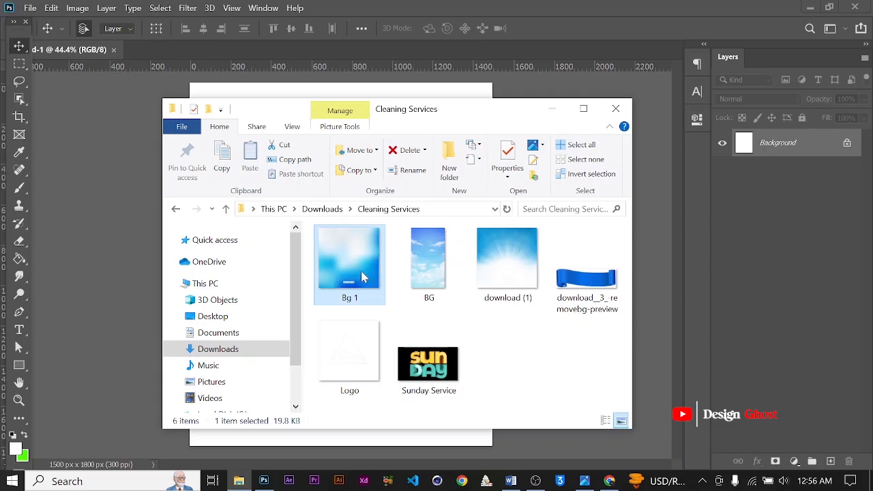
left_click(510, 290, "shift")
left_click_drag(443, 271, 584, 5)
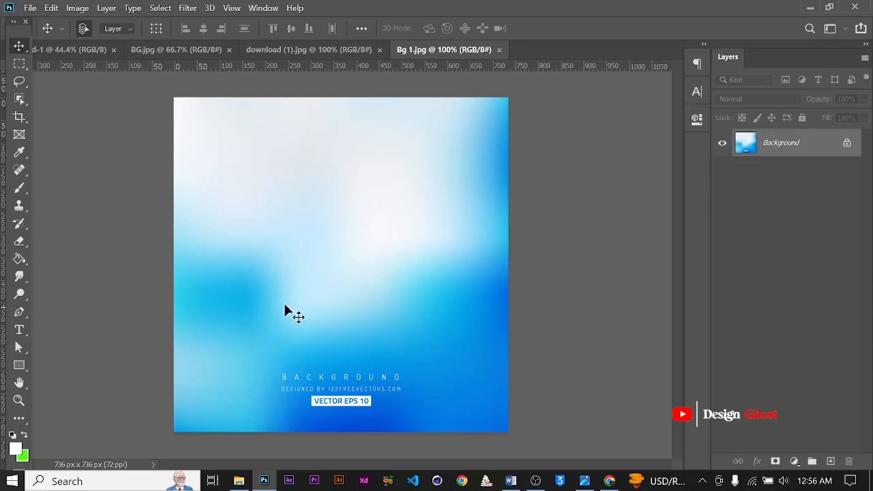
Step: Select the upper-left part of the Bg 1 image above its caption and move it into the 1500 x 1800 px design
scroll(343, 289, "down", 1, "alt")
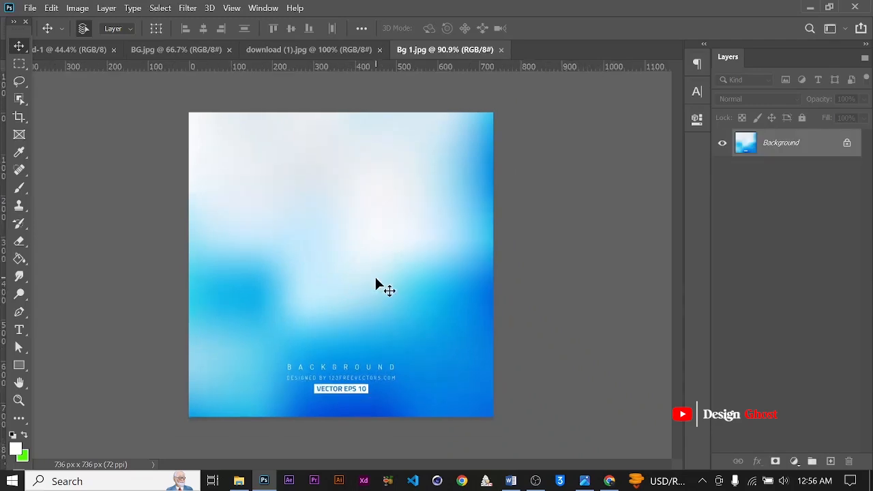
left_click(19, 64)
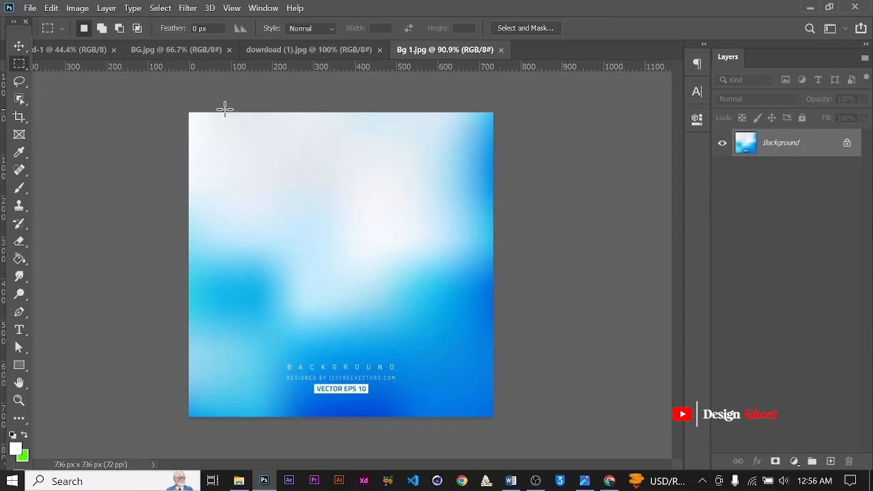
left_click_drag(185, 111, 362, 318)
key("v")
mouse_move(268, 189)
left_mouse_down()
mouse_move(247, 134)
mouse_move(96, 47)
mouse_move(207, 162)
mouse_move(305, 192)
mouse_move(261, 179)
left_mouse_up()
scroll(273, 199, "down", 2, "alt")
Step: Scale the inserted Bg 1 piece proportionally to about 380% and position it so it covers the whole canvas
key("ctrl+t")
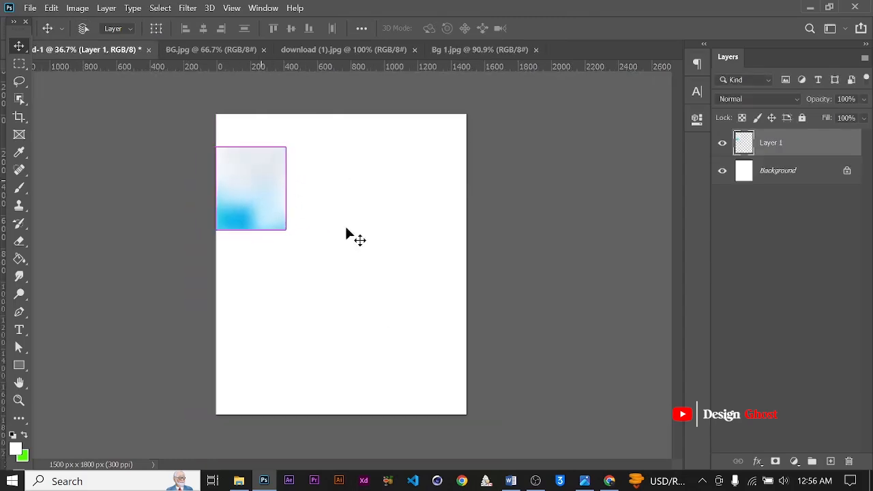
left_click_drag(287, 231, 513, 444)
left_click_drag(408, 277, 399, 238)
left_click(642, 29)
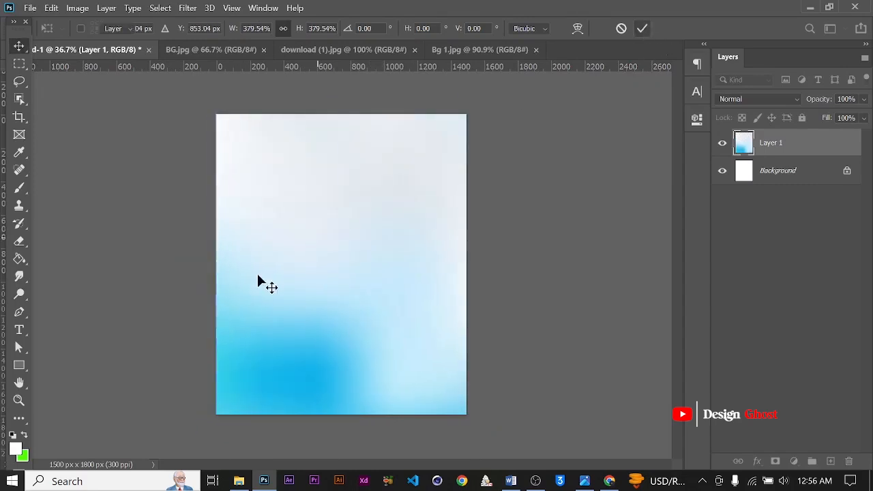
left_click_drag(259, 282, 364, 253)
Step: Bring the download (1) sunburst image into the 1500 x 1800 px design as a new layer
left_click(235, 51)
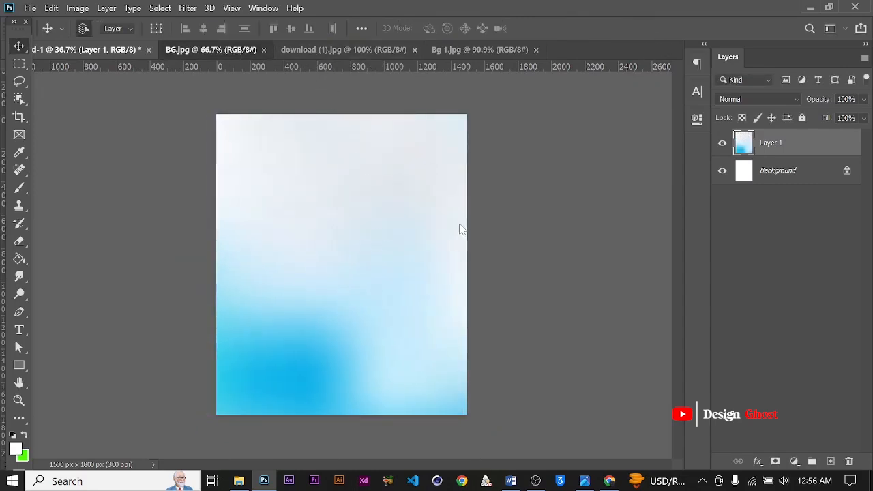
left_click(331, 52)
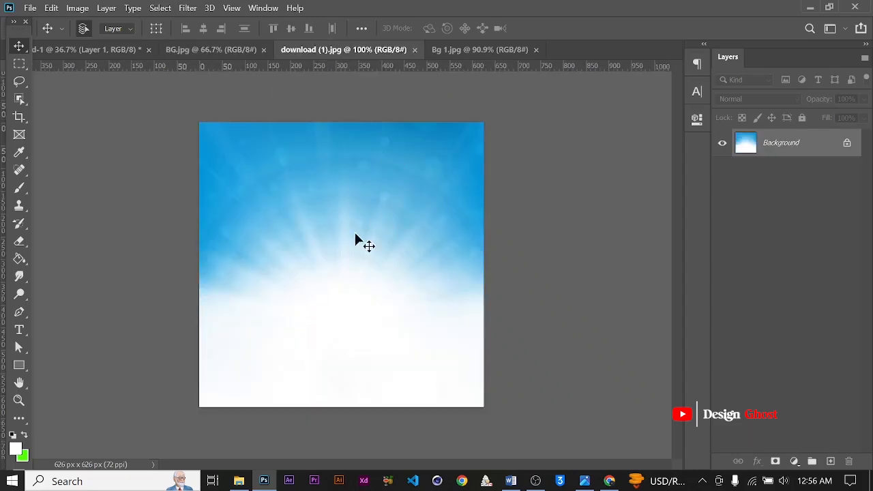
key("ctrl+0")
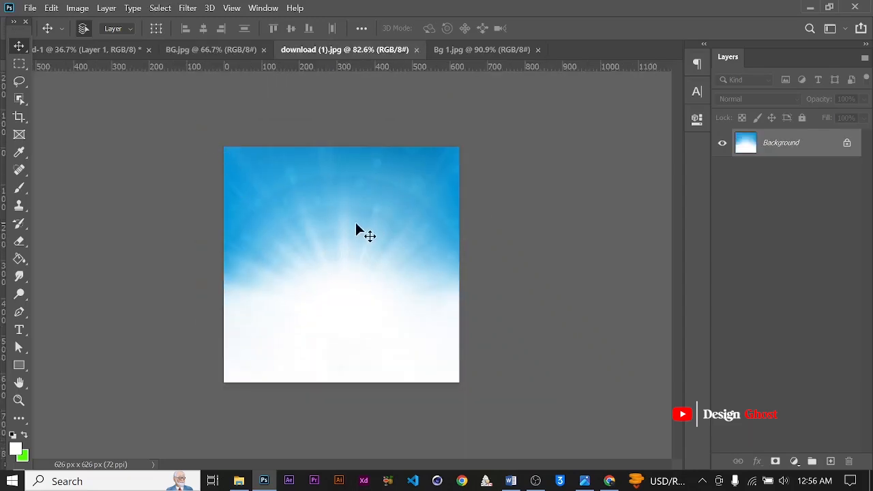
left_click(85, 50)
key("ctrl+v")
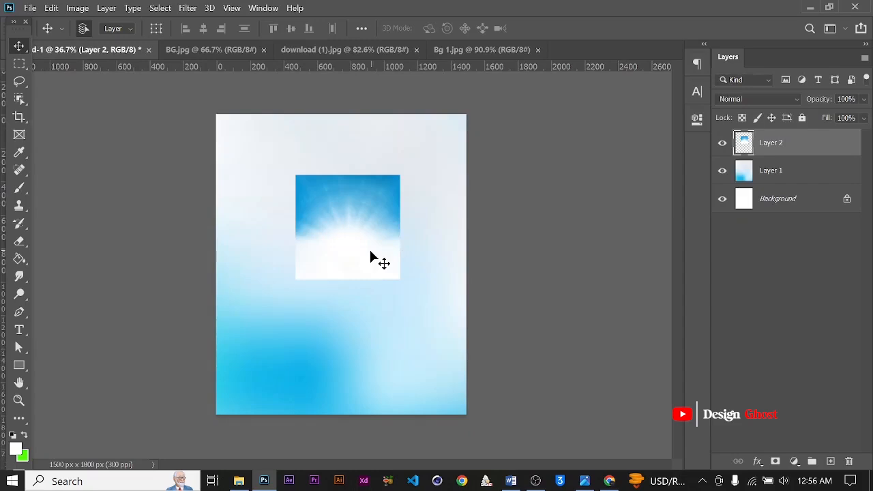
Step: Scale the sunburst layer to about 251% to span the canvas width and shift it up so its rays fill the top
key("ctrl+0")
key("ctrl+t")
left_click_drag(345, 222, 248, 144)
left_click_drag(316, 206, 513, 387)
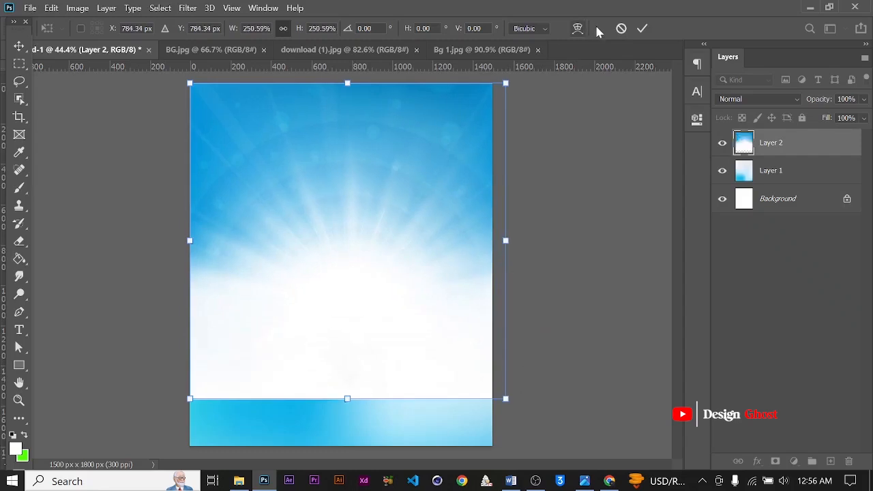
left_click(640, 29)
left_click_drag(341, 247, 328, 189)
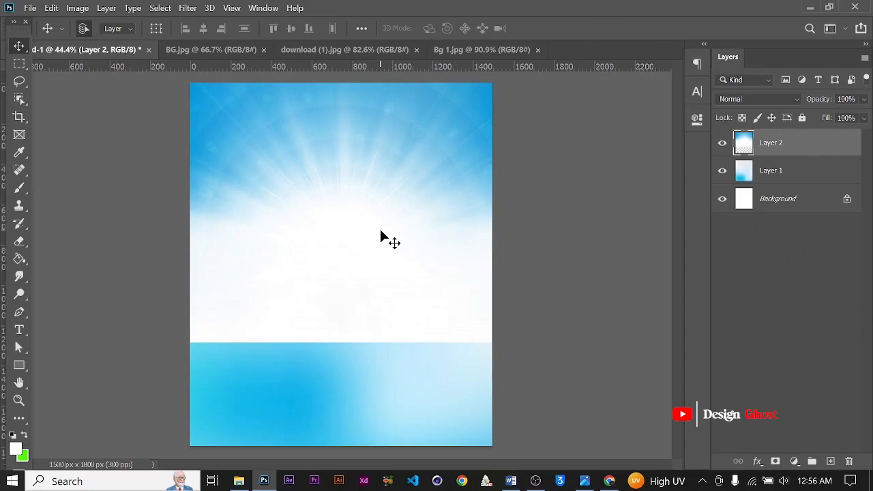
Step: Apply a Gaussian Blur with a radius of 27.7 pixels to the sunburst layer
left_click(186, 8)
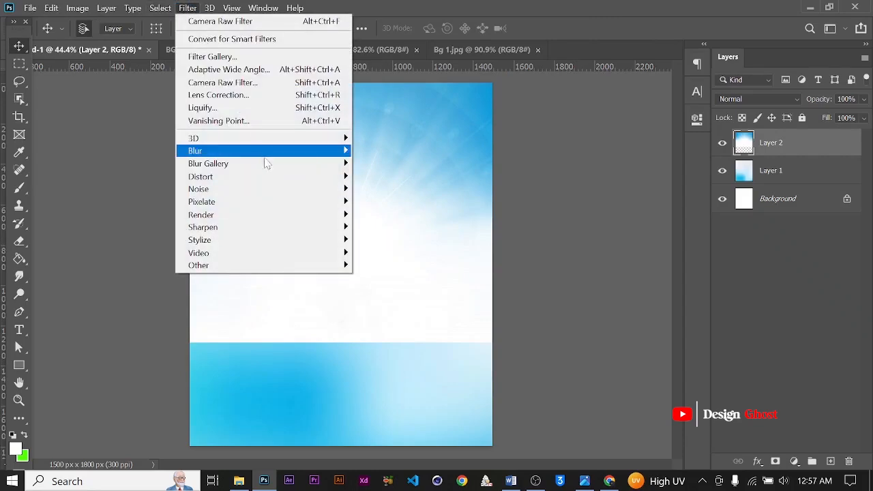
mouse_move(279, 154)
left_click(387, 202)
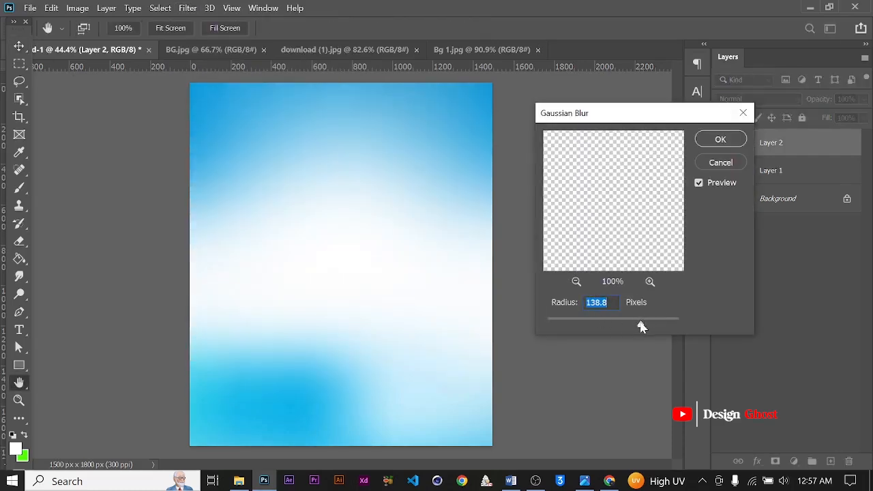
left_click_drag(641, 326, 613, 326)
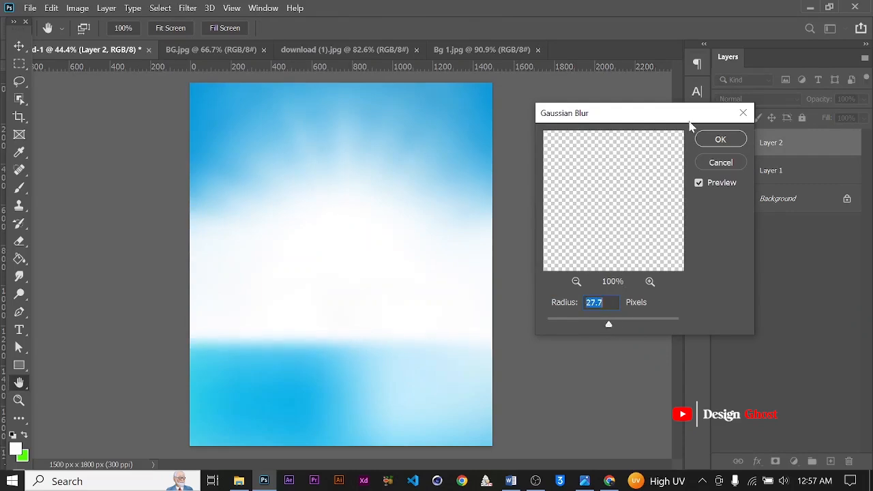
left_click(717, 144)
Step: Erase the sunburst layer's lower edge across the canvas with a soft 1000 px Eraser so it blends into the background
key("e")
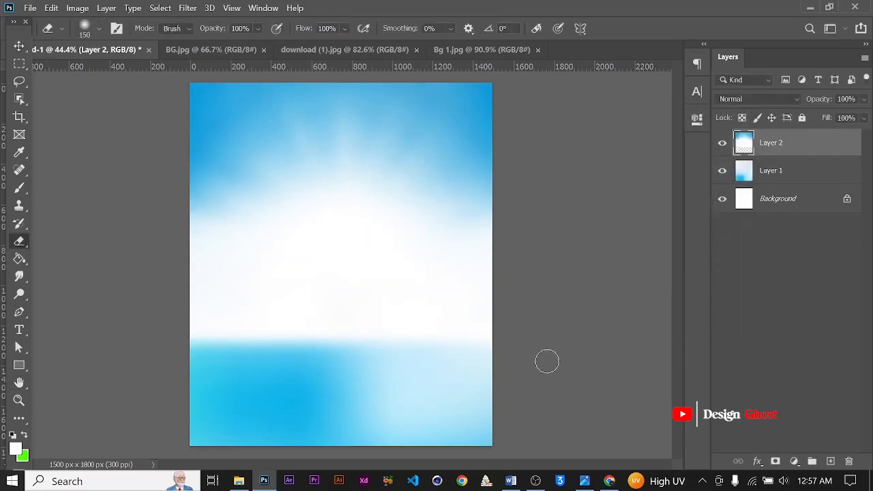
key("bracketright")
key("bracketright")
key("bracketright")
key("bracketright")
key("bracketright")
key("bracketright")
key("bracketright")
key("bracketright")
key("bracketright")
key("bracketright")
key("bracketright")
mouse_move(531, 336)
left_mouse_down()
mouse_move(146, 332)
mouse_move(165, 341)
left_mouse_up()
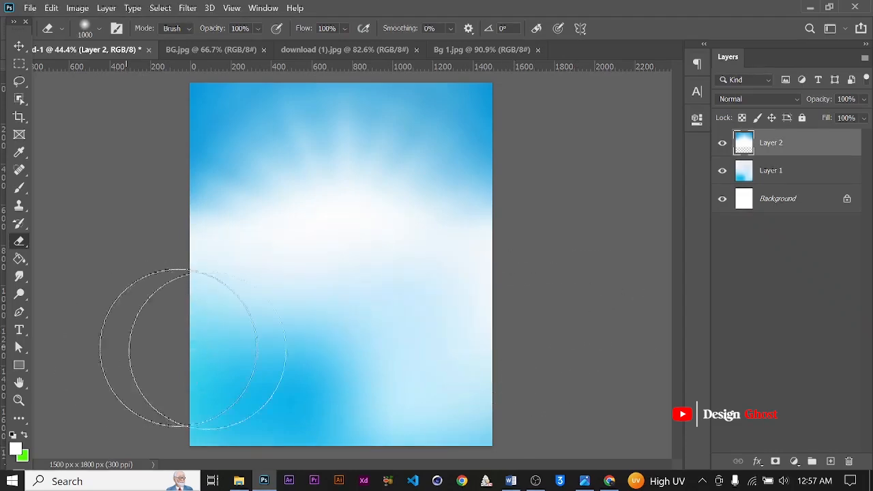
key("ctrl+minus")
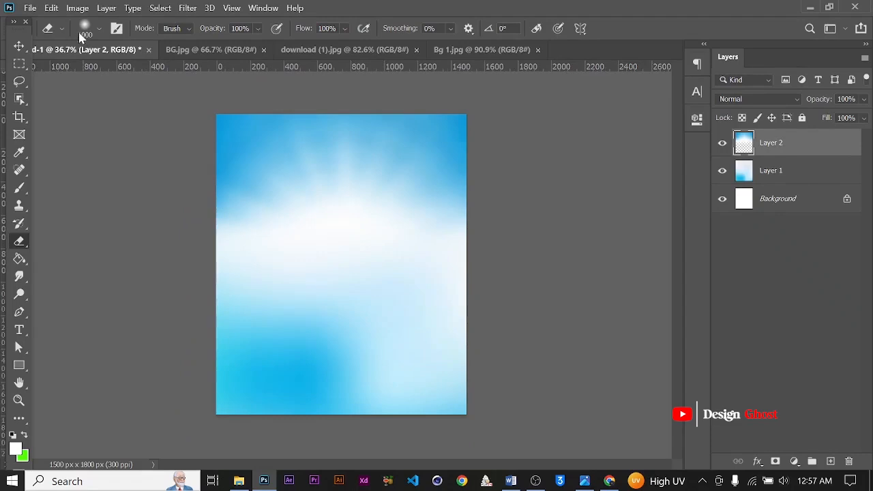
key("ctrl+minus")
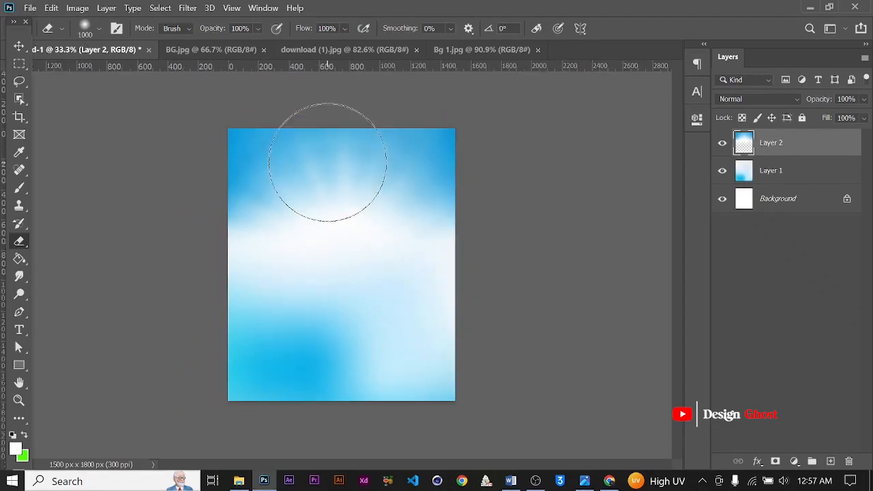
Step: Bring the cloudy sky BG image into the 1500 x 1800 px design as a new layer
left_click(242, 49)
key("v")
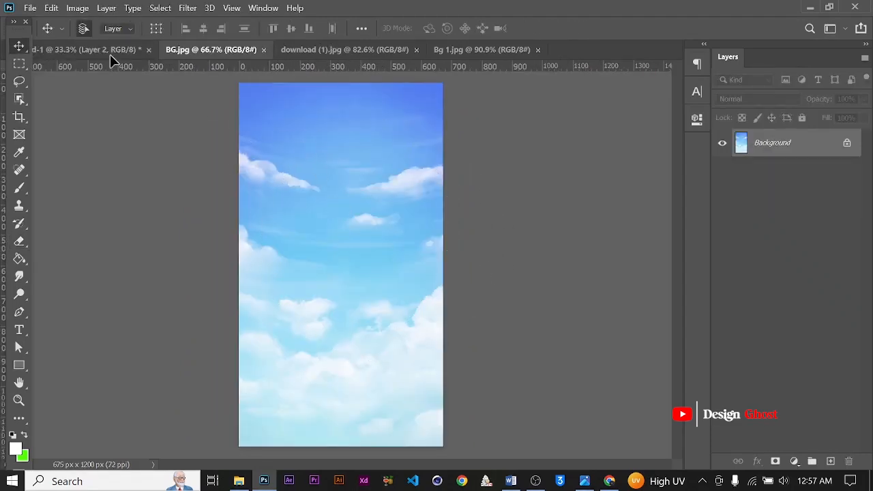
left_click_drag(97, 56, 333, 251)
key("ctrl+minus")
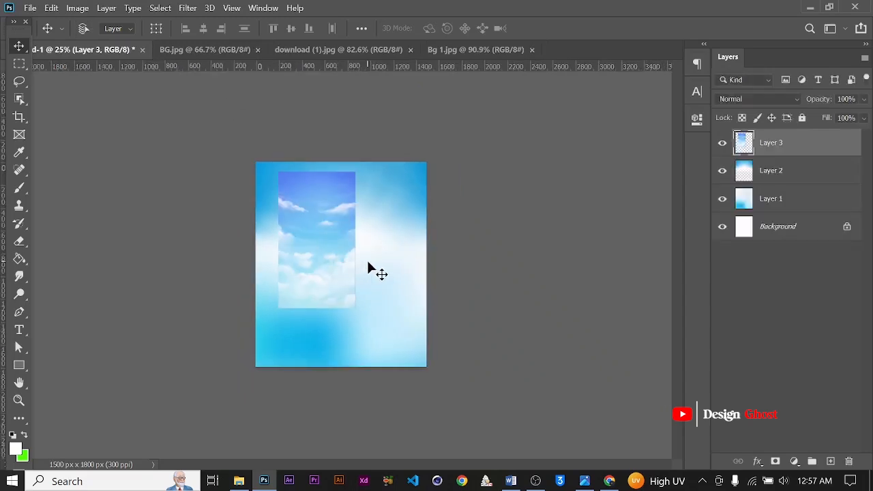
Step: Scale the cloudy sky layer to about 260% and centre it horizontally so its lower clouds cover the canvas
key("ctrl+t")
scroll(367, 261, "down", 3, "alt")
left_click_drag(351, 193, 431, 81)
left_click_drag(293, 297, 263, 351)
scroll(376, 295, "up", 3, "alt")
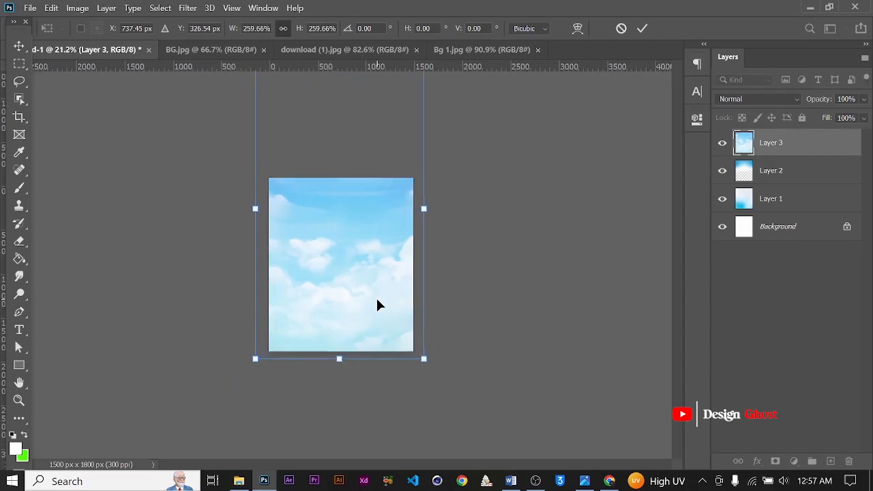
mouse_move(353, 307)
left_mouse_down()
mouse_move(342, 310)
mouse_move(355, 306)
left_mouse_up()
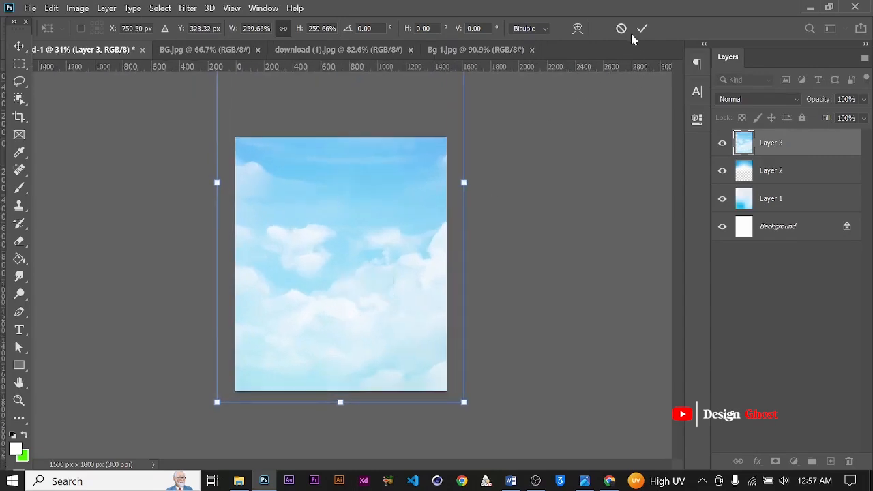
left_click(641, 30)
Step: Set the cloudy sky layer's blend mode to Pin Light
left_click(796, 97)
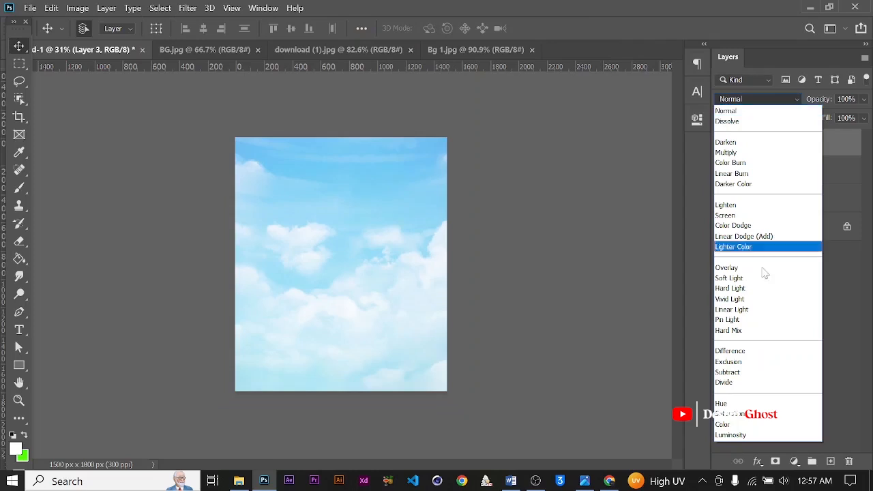
left_click(742, 319)
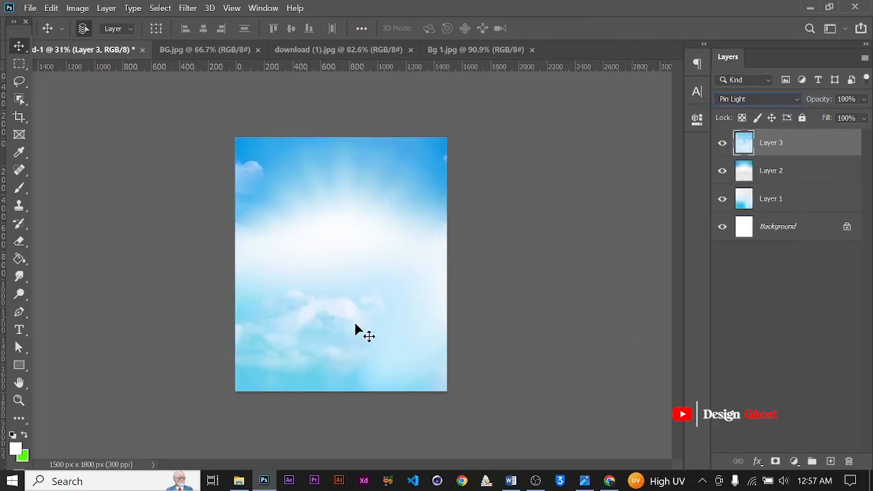
key("ctrl+0")
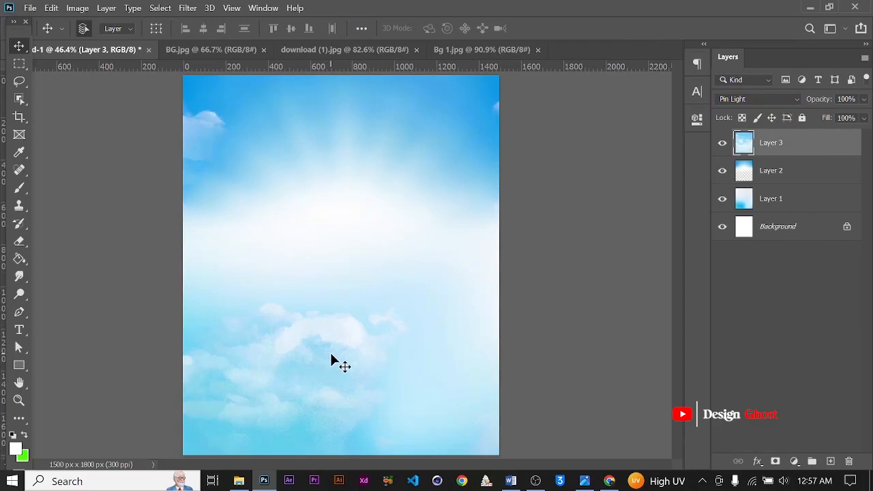
Step: Erase the clouds around the lower middle of the cloudy sky layer with the soft 1000 px Eraser
key("e")
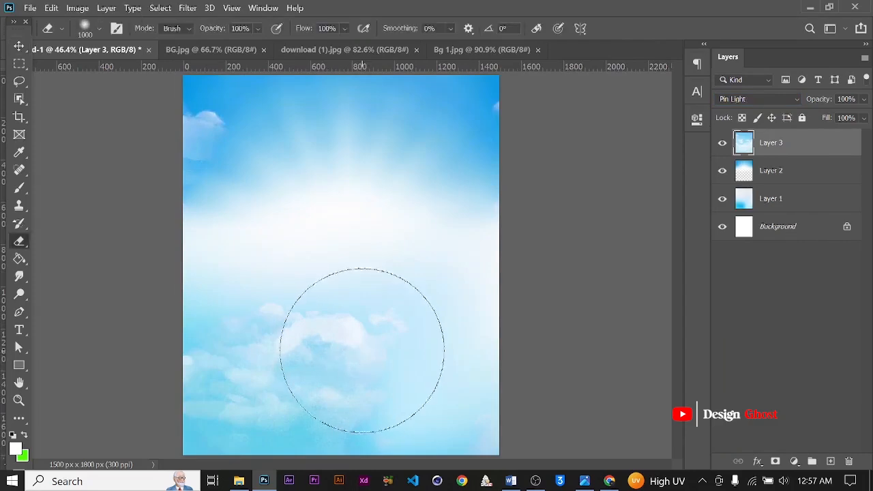
mouse_move(355, 347)
left_mouse_down()
mouse_move(331, 306)
mouse_move(375, 326)
left_mouse_up()
scroll(339, 351, "down", 1, "alt")
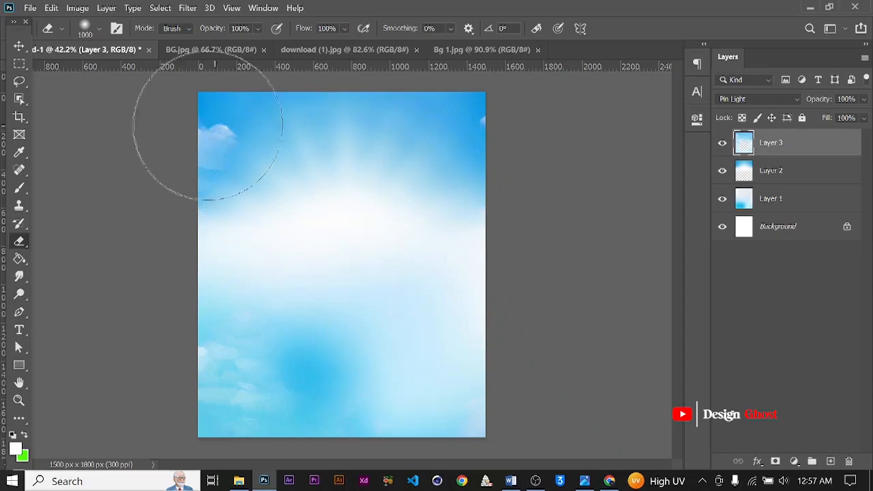
left_click(19, 46)
scroll(348, 268, "up", 1, "alt")
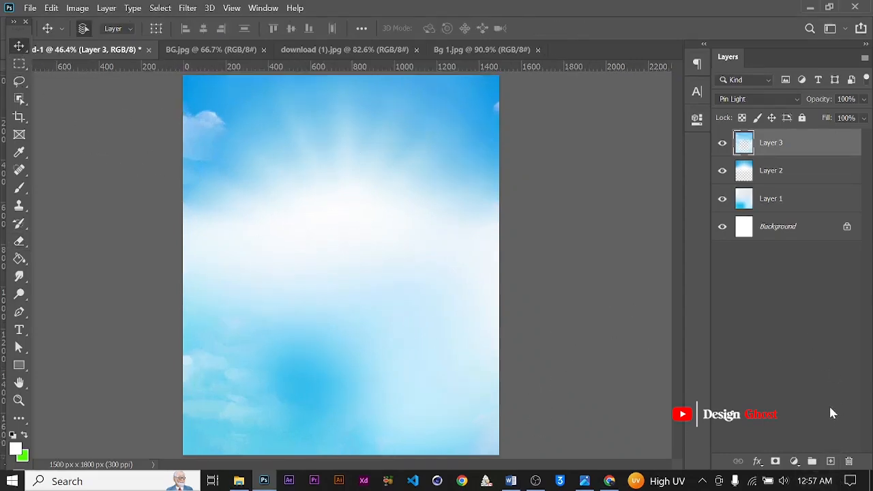
Step: Add a new layer on top and paint a white glow in the middle of the canvas with a soft 1300 px brush
left_click(829, 462)
scroll(300, 313, "down", 3, "alt")
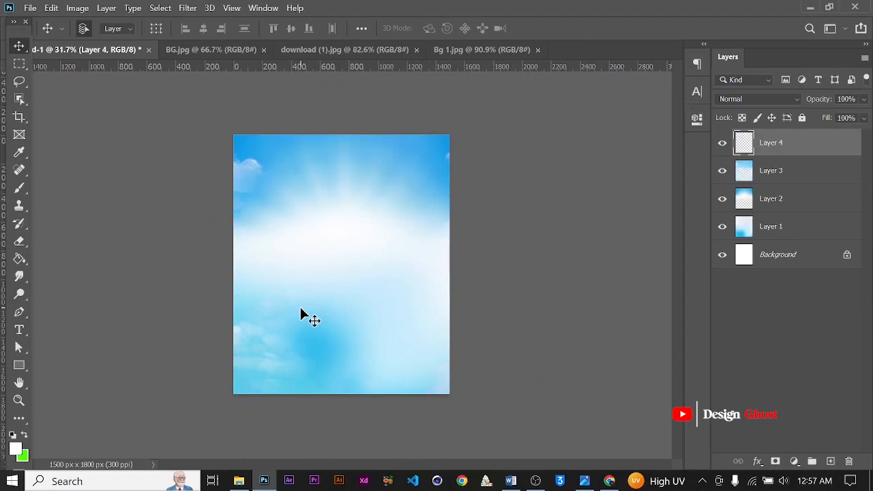
scroll(300, 314, "up", 3, "alt")
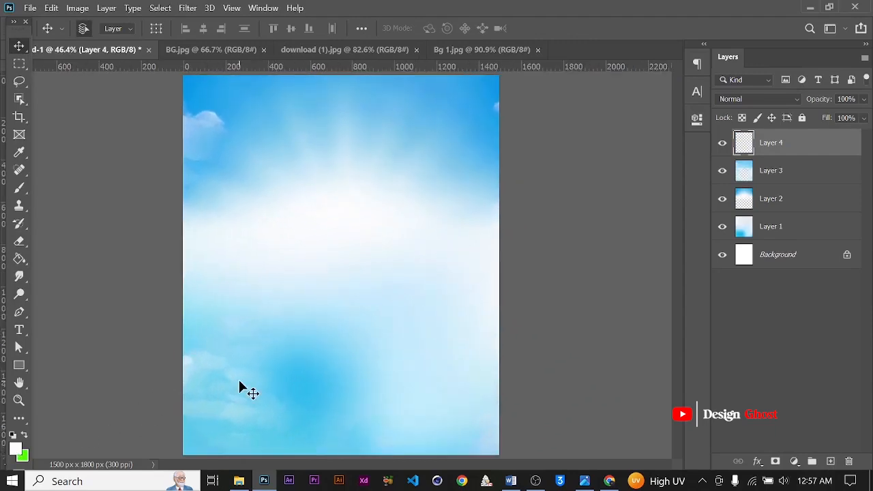
key("b")
key("bracketright")
key("bracketright")
key("bracketright")
key("bracketright")
key("bracketright")
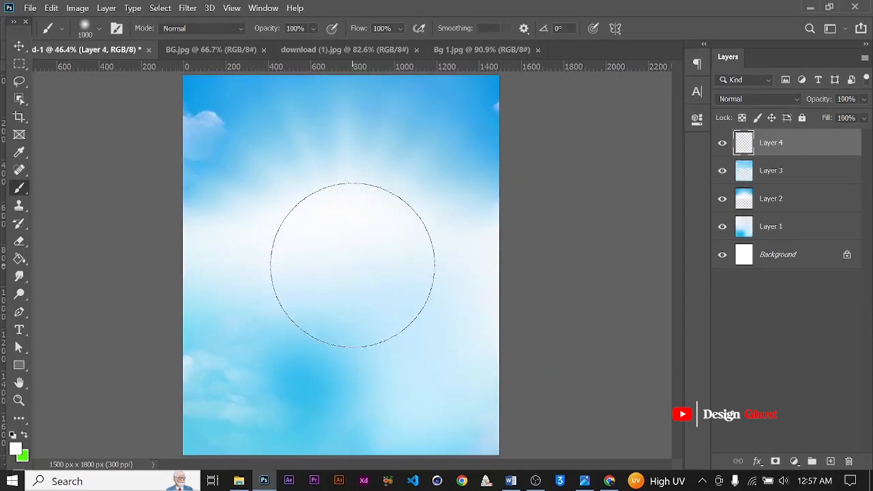
mouse_move(340, 332)
left_mouse_down()
mouse_move(373, 305)
mouse_move(344, 281)
left_mouse_up()
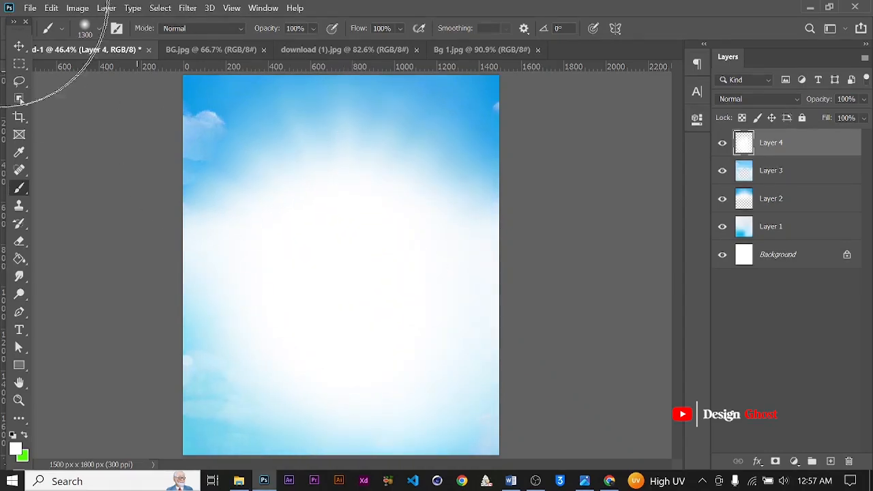
left_click(19, 46)
key("ctrl+minus")
key("ctrl+0")
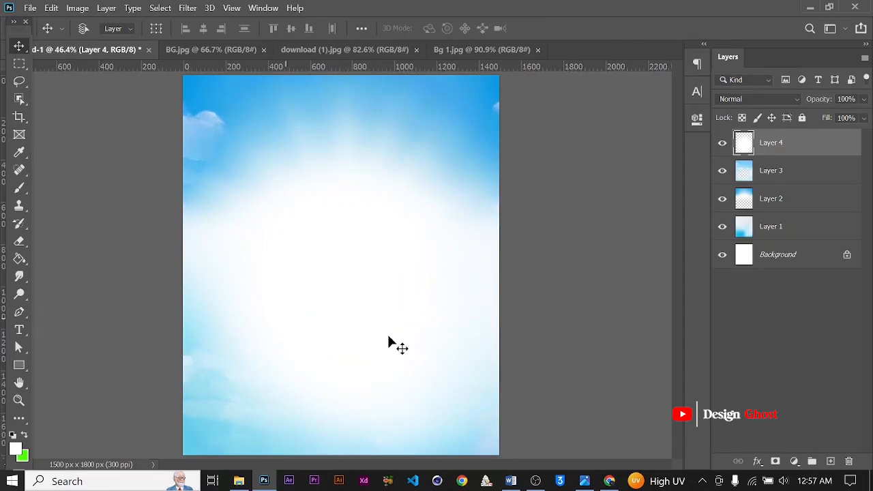
scroll(384, 346, "down", 2, "alt")
Step: Open the Sunday Service image from the Cleaning Services folder as a separate document and switch to the Bg 1 document
left_click(239, 480)
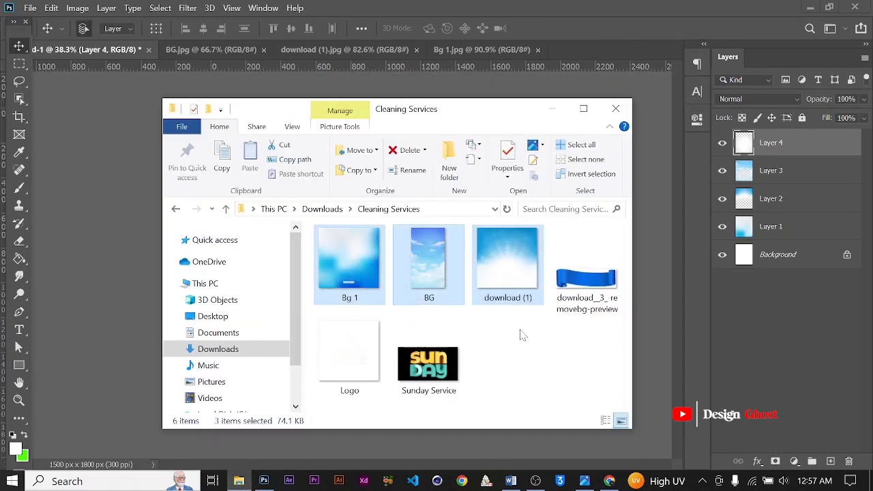
left_click(436, 354)
left_click_drag(583, 6, 584, 4)
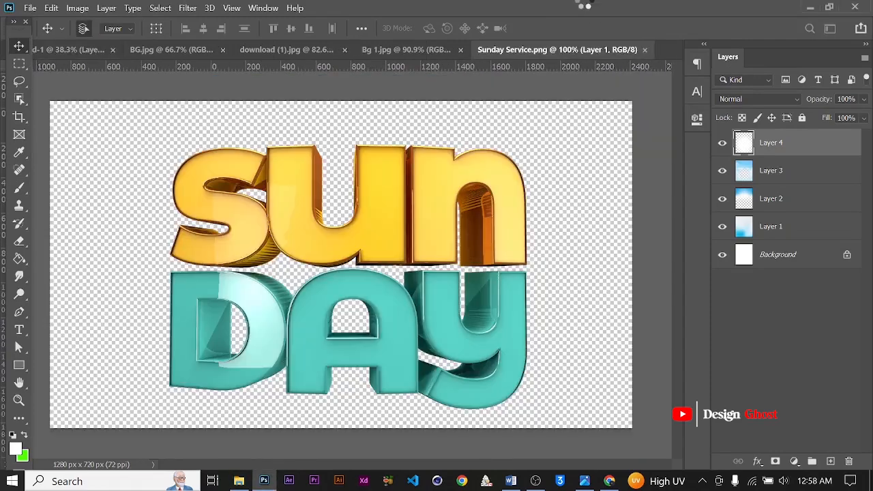
left_click(403, 49)
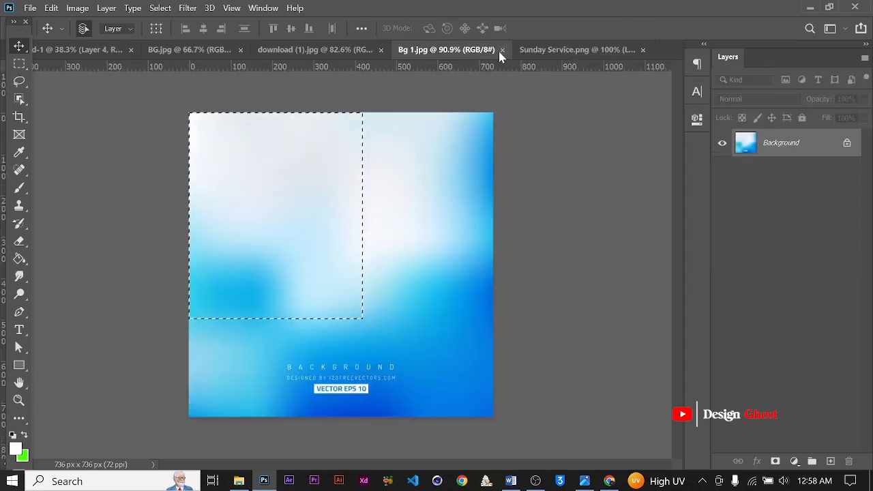
Step: Close the Bg 1, download (1) and BG image documents without closing the main design or the Sunday Service image
left_click(460, 49)
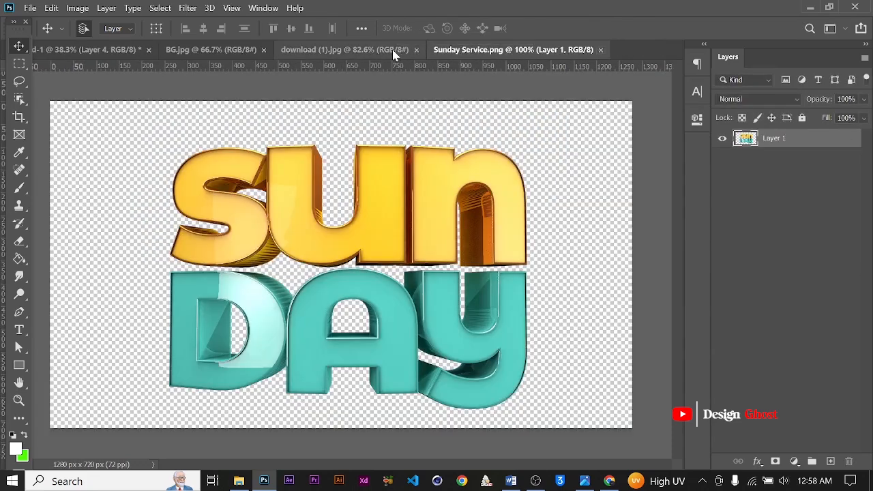
left_click(395, 50)
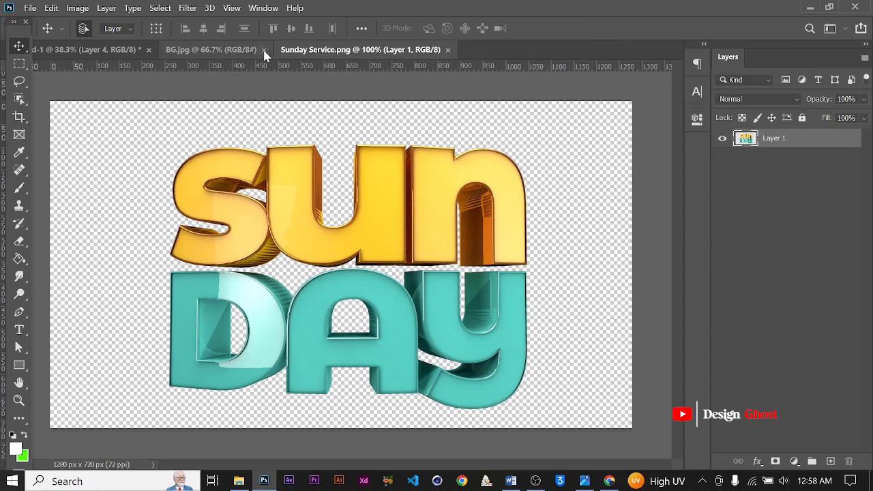
left_click(263, 49)
Step: Copy the 3D "sun DAY" artwork from the Sunday Service document into the Untitled-1 design as a new top layer
scroll(373, 221, "down", 1, "alt")
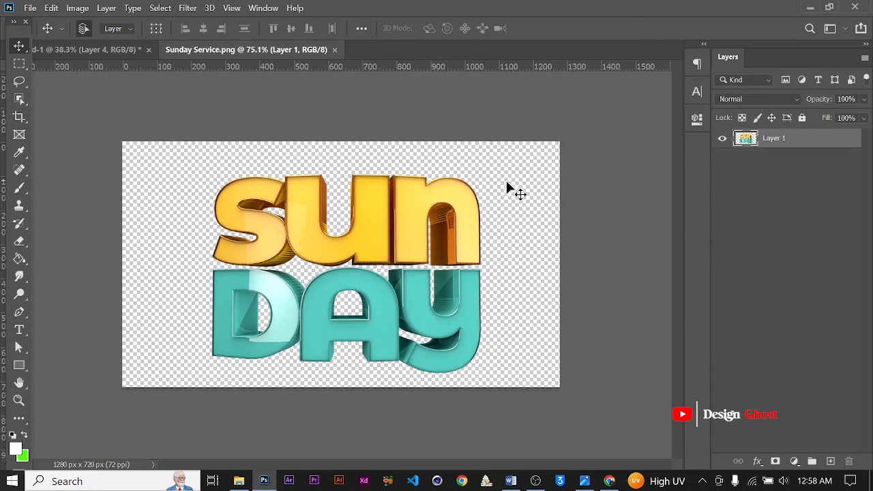
left_click_drag(370, 235, 368, 254)
scroll(369, 272, "up", 4, "alt")
scroll(390, 259, "down", 2, "alt")
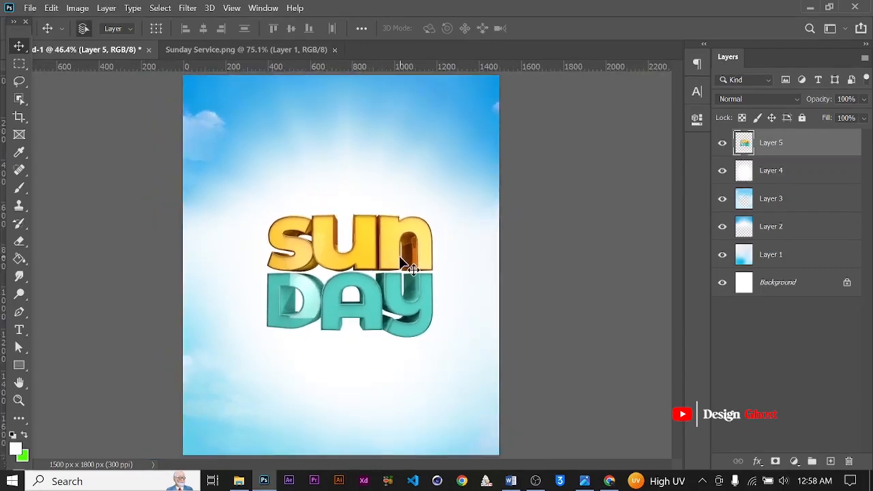
Step: Scale the "sun DAY" layer non-proportionally to about 849 x 657 px and move it slightly towards the middle of the canvas
scroll(402, 260, "up", 3, "alt")
key("ctrl+t")
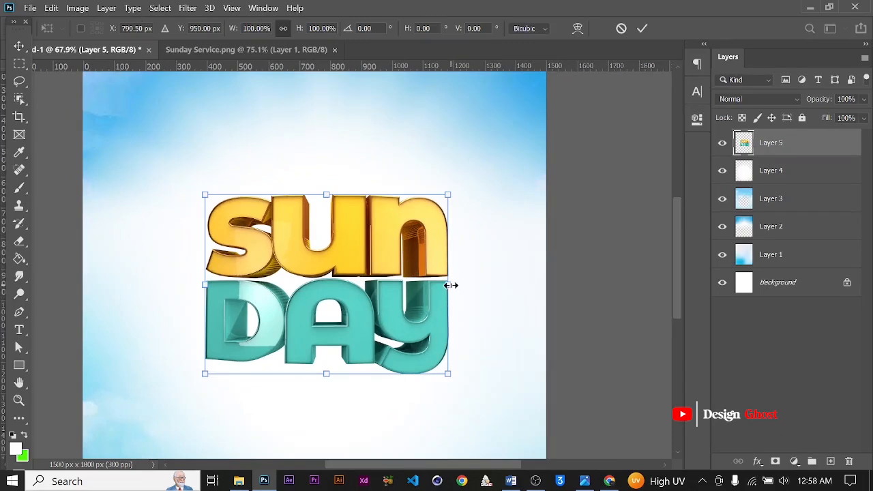
left_click_drag(450, 285, 441, 284)
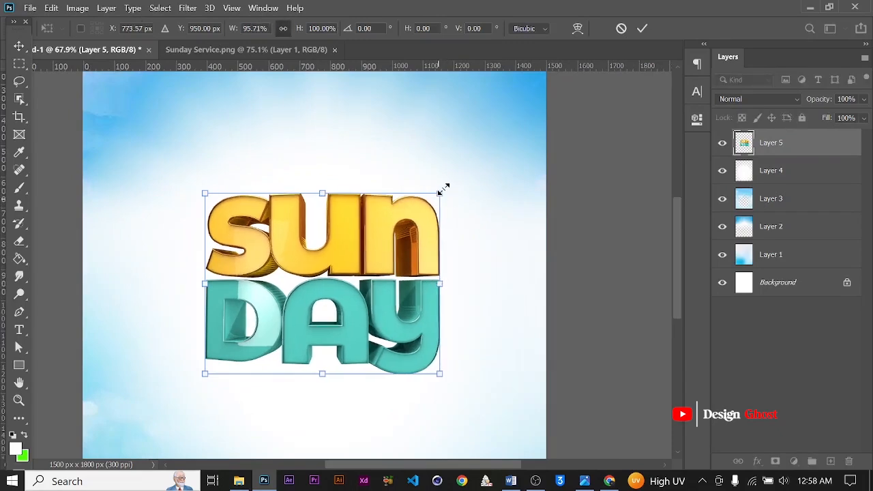
left_click_drag(441, 191, 461, 176)
left_click_drag(204, 373, 195, 379)
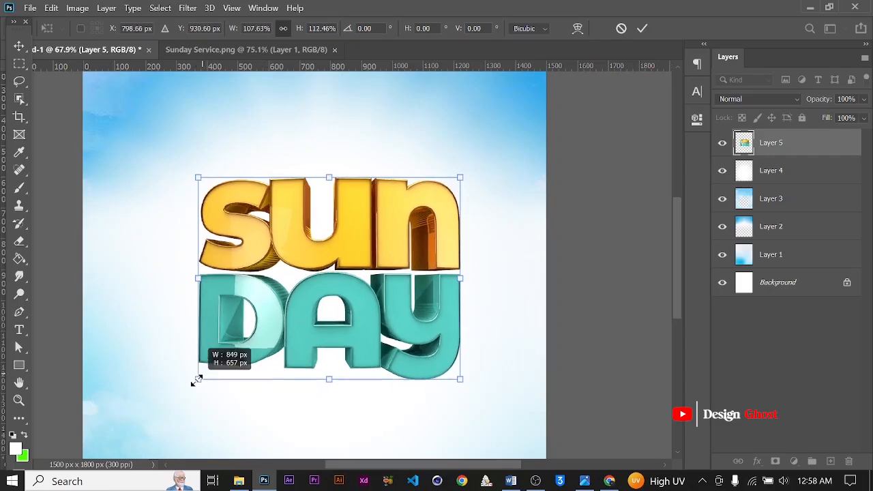
scroll(308, 281, "down", 3, "alt")
left_click_drag(374, 281, 371, 283)
key("Return")
Step: Center the "sun DAY" layer horizontally and vertically on the whole canvas, and clear the selection
scroll(371, 283, "up", 1, "alt")
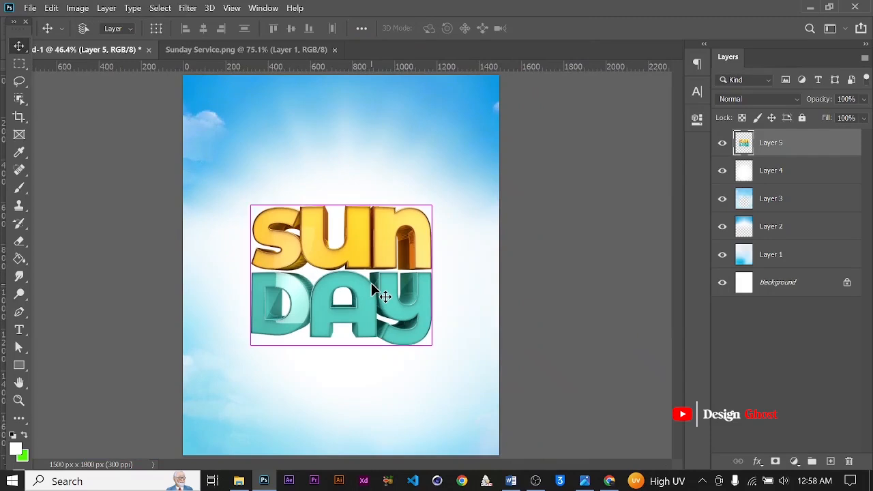
key("ctrl+a")
left_click(202, 27)
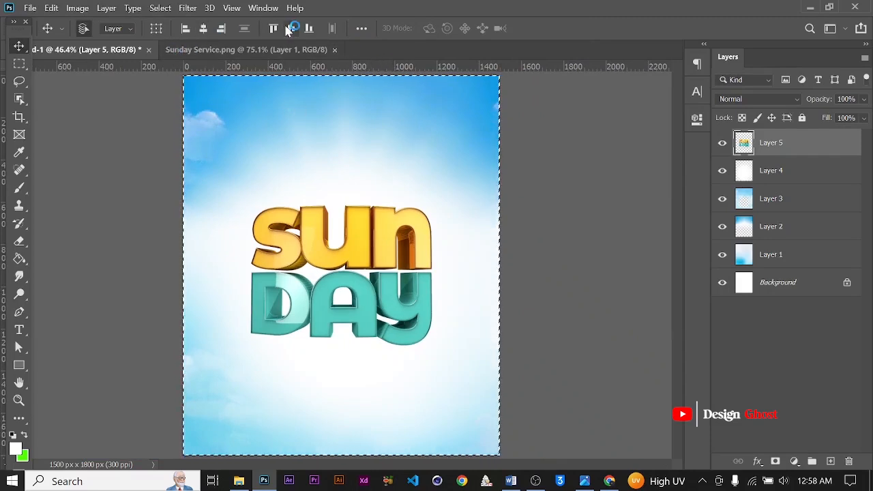
left_click(291, 28)
key("ctrl+d")
scroll(321, 246, "down", 1, "alt")
scroll(322, 247, "up", 1, "alt")
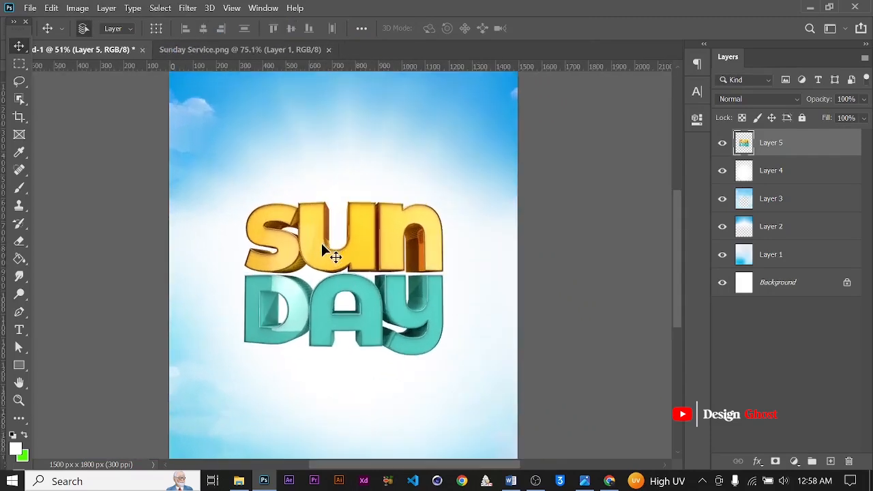
Step: Apply the Camera Raw filter to the "sun DAY" layer with Exposure 0.09, Texture +25 and Clarity +20
scroll(322, 247, "down", 1, "alt")
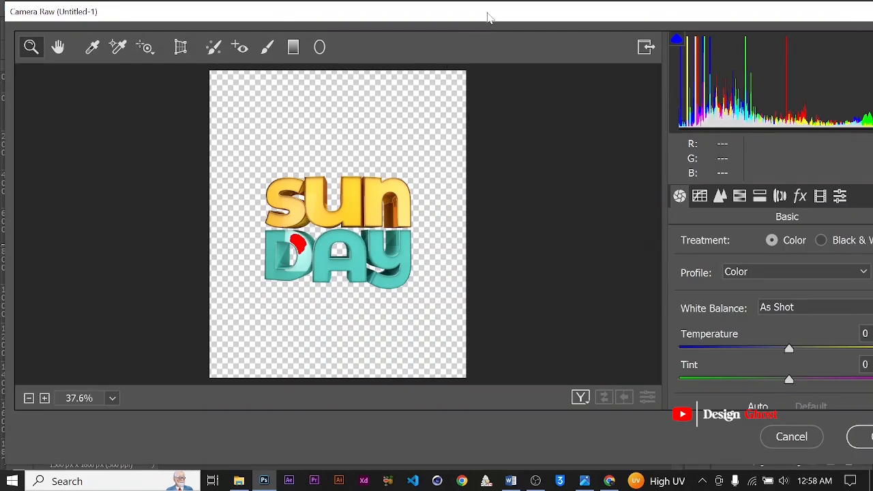
left_click_drag(487, 17, 315, 24)
left_click_drag(705, 259, 706, 291)
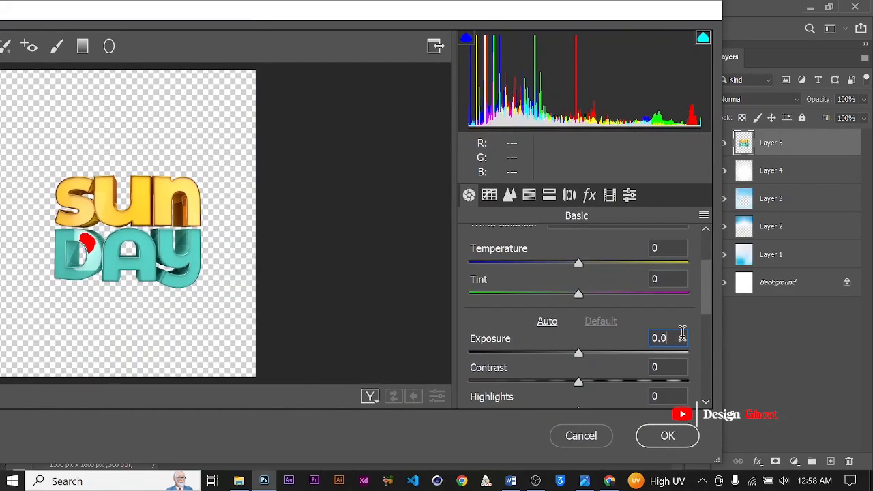
type("9")
left_click_drag(702, 303, 692, 351)
type("25")
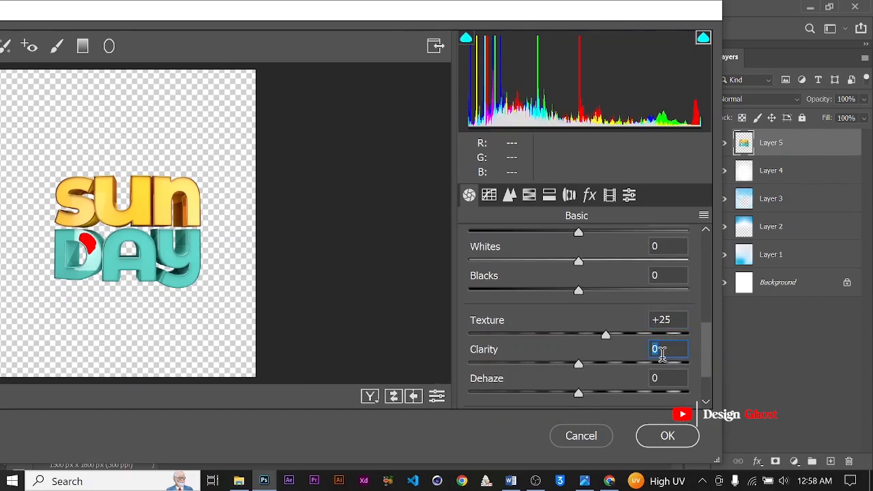
type("20")
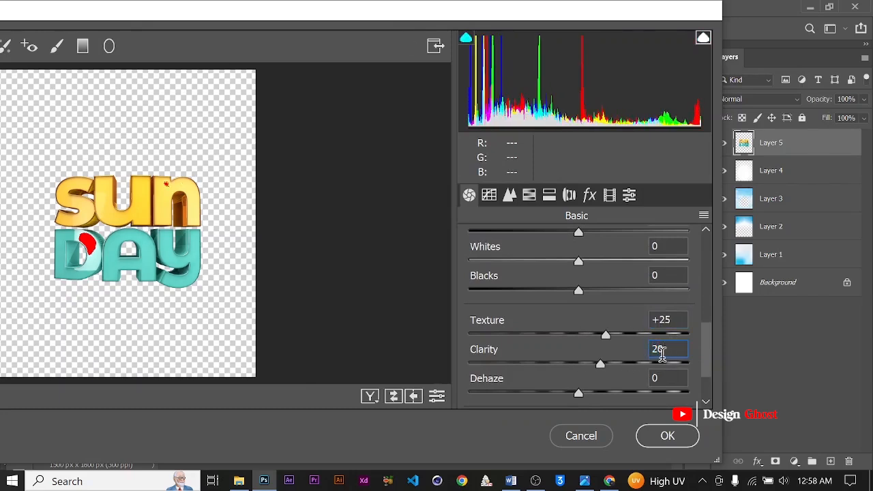
key("Return")
key("ctrl+plus")
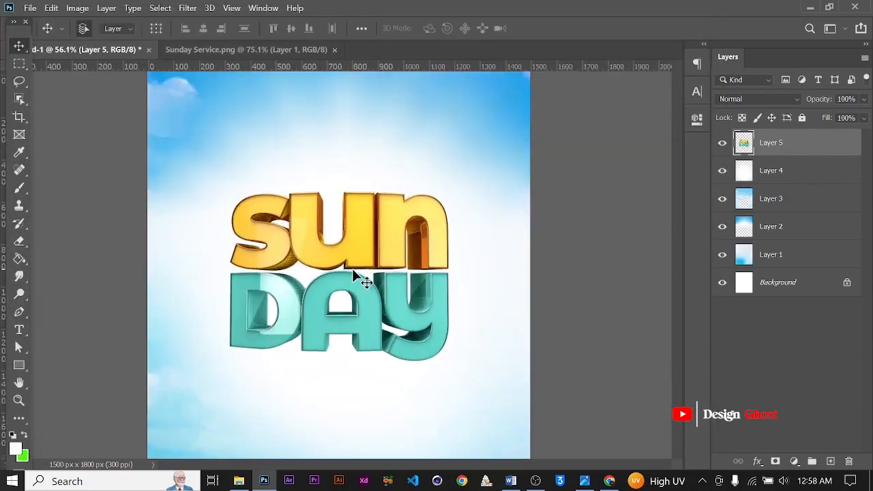
key("ctrl+minus")
scroll(352, 268, "down", 2, "alt")
scroll(352, 272, "up", 2, "alt")
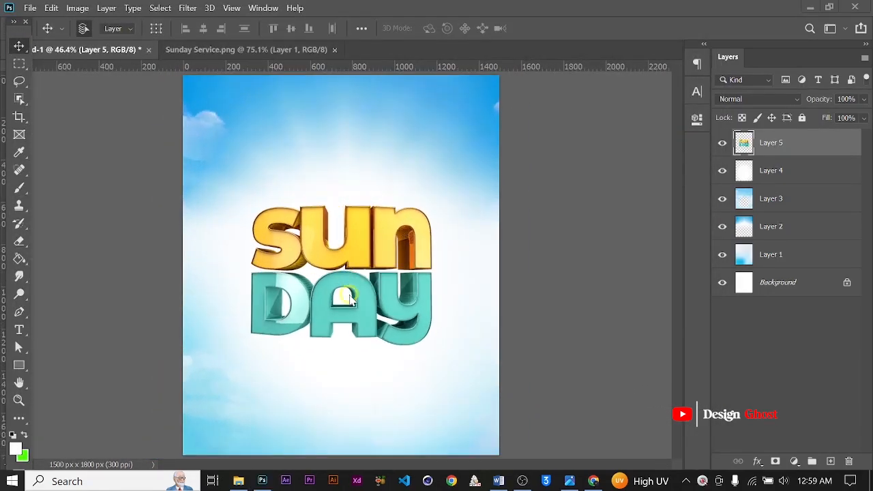
scroll(350, 292, "down", 1, "alt")
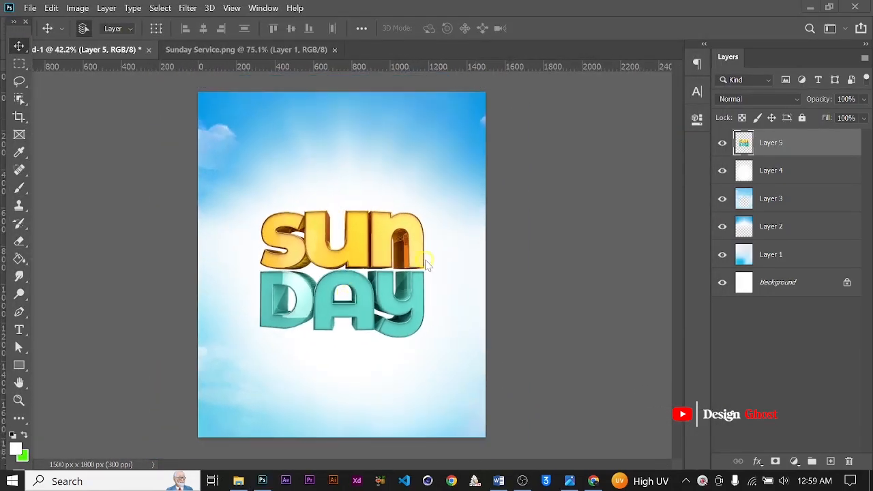
Step: Add a new layer above the "sun DAY" text and set the foreground color to orange ffba00
left_click(831, 462)
scroll(337, 278, "up", 4, "alt")
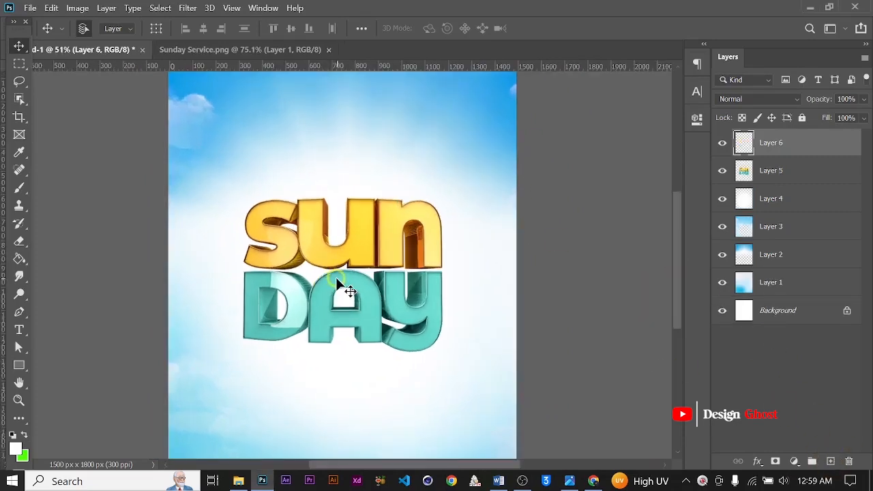
left_click_drag(351, 289, 356, 163)
left_click(14, 449)
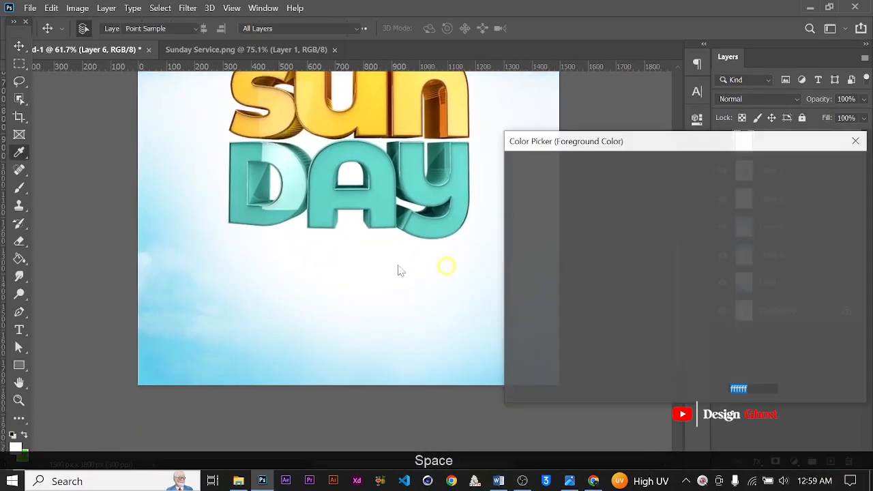
left_click_drag(711, 245, 720, 323)
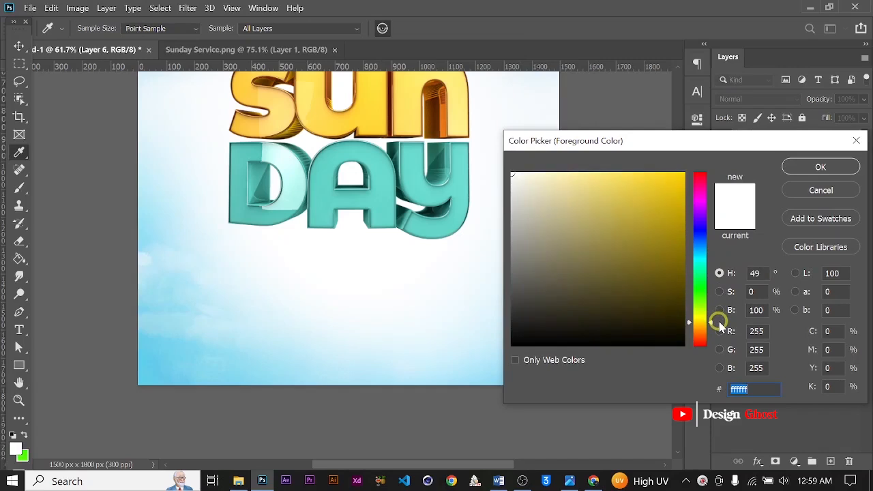
left_click_drag(682, 178, 713, 150)
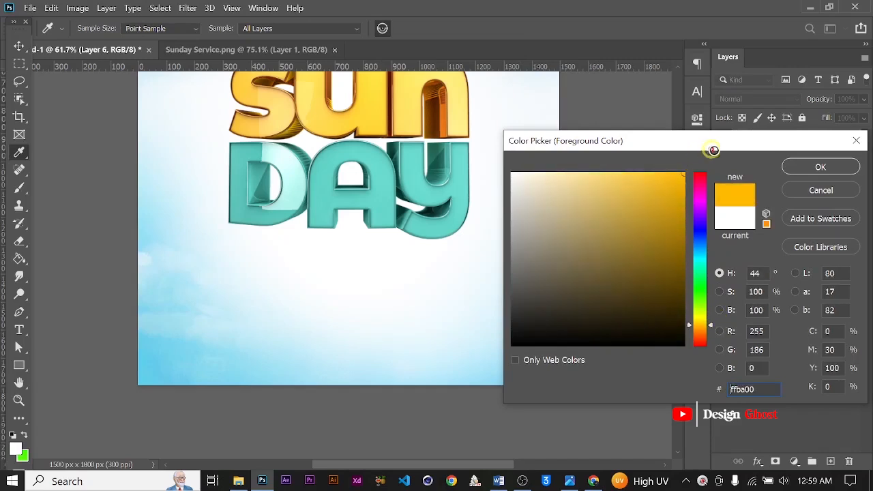
left_click(822, 168)
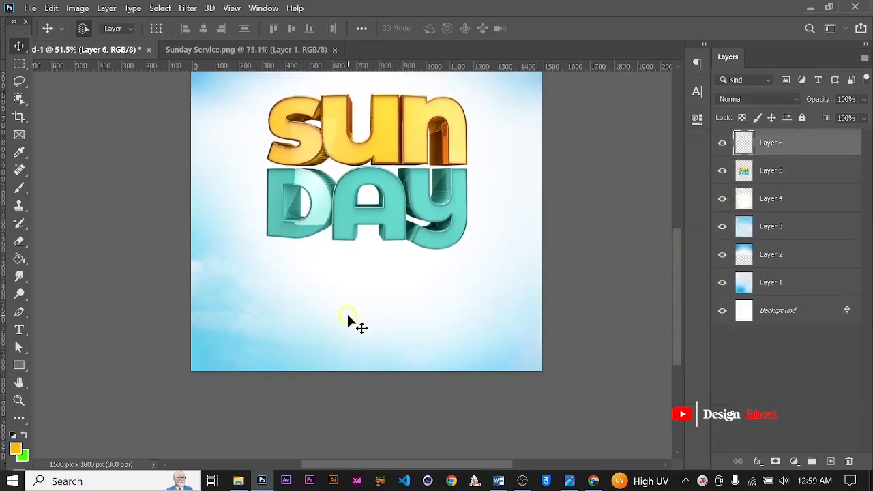
Step: Paint an orange glow just below the "DAY" letters on the new layer with the soft 1300 px Brush
key("b")
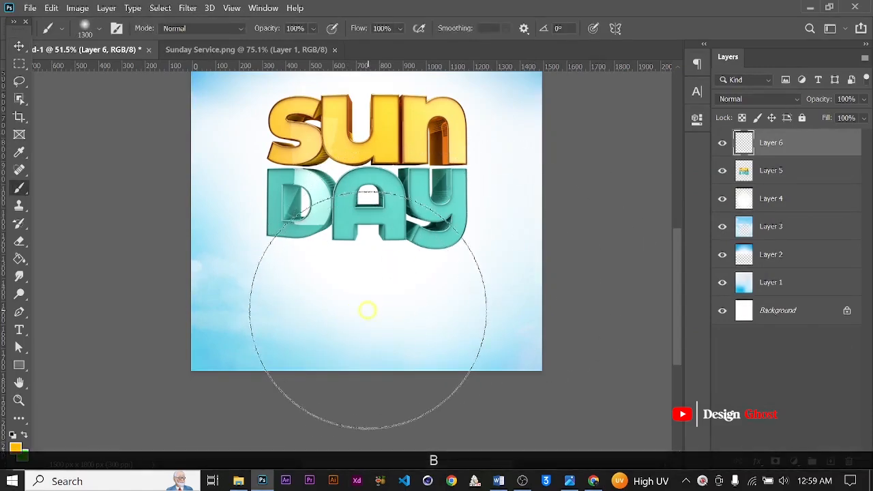
left_click(370, 297)
mouse_move(369, 297)
left_mouse_down()
mouse_move(361, 279)
mouse_move(367, 325)
left_mouse_up()
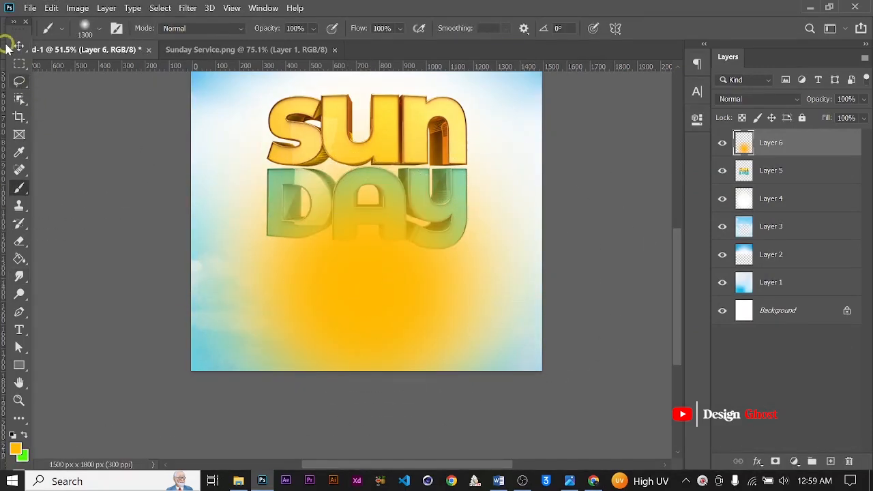
Step: Set the orange glow layer's blend mode to Screen
left_click(18, 46)
left_click(757, 99)
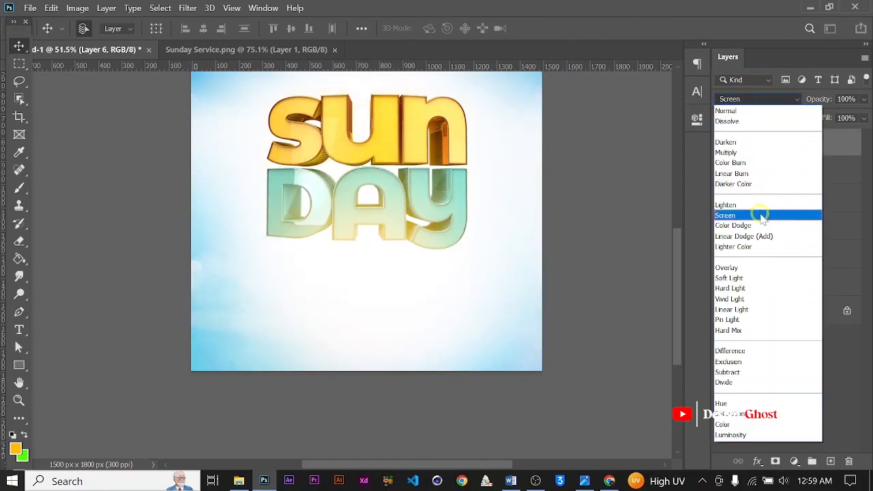
left_click(763, 215)
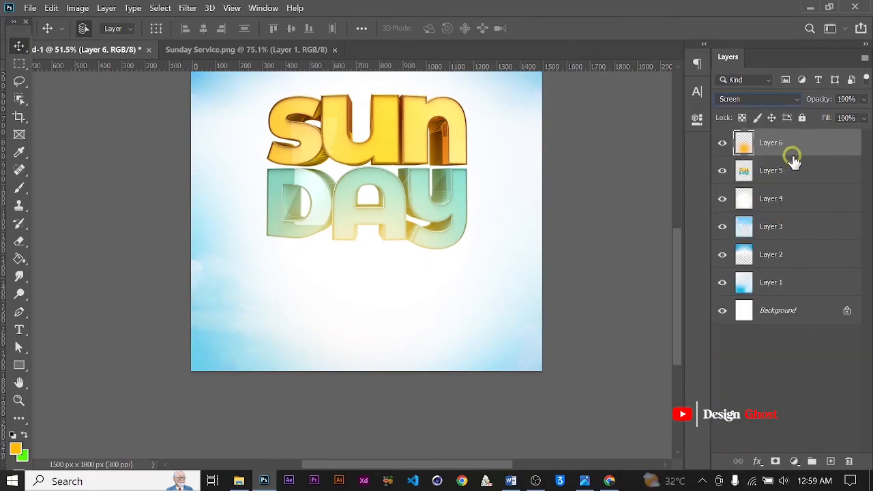
key("Return")
Step: Squash the orange glow layer vertically to about 29% of its height so it spans the "DAY" letters at full canvas width
key("ctrl+t")
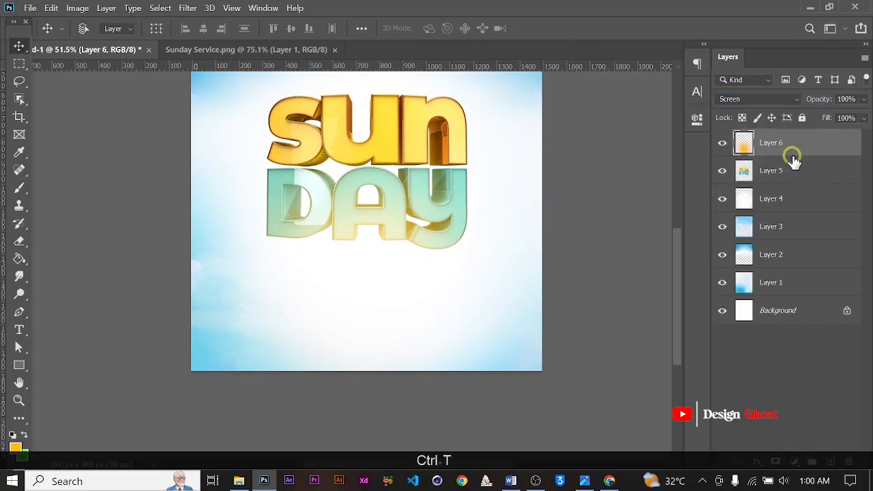
scroll(247, 345, "down", 3)
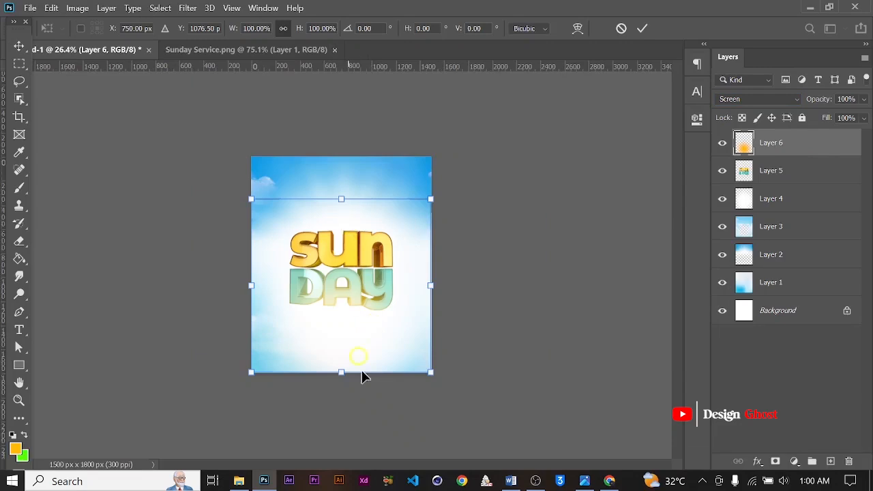
left_click_drag(336, 371, 343, 334, "shift")
left_click_drag(343, 194, 342, 262, "shift")
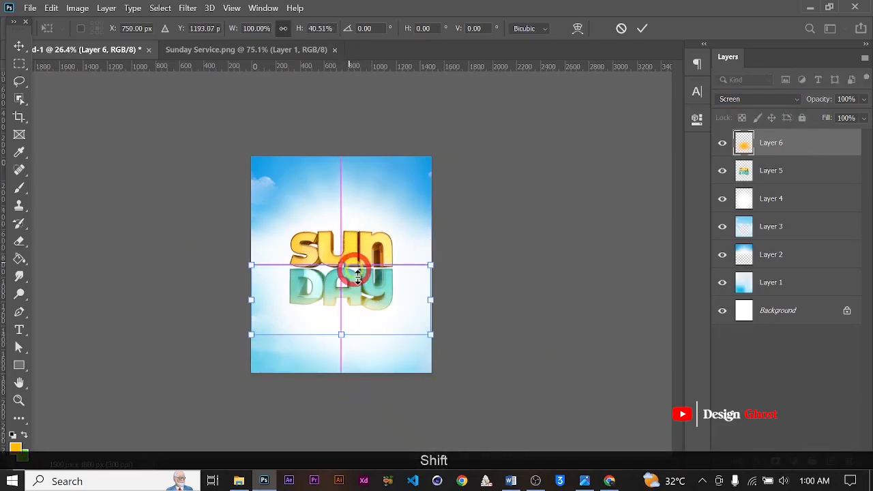
scroll(342, 277, "up", 5)
scroll(337, 385, "down", 2)
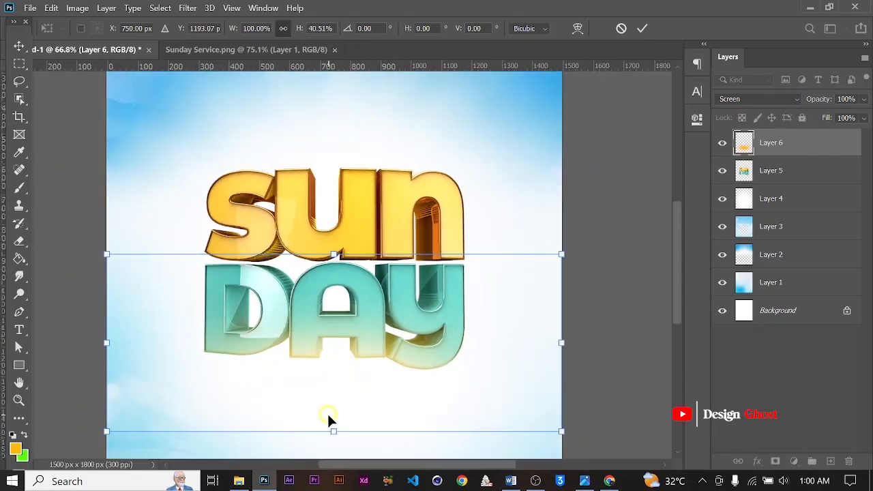
left_click_drag(331, 432, 345, 396, "shift")
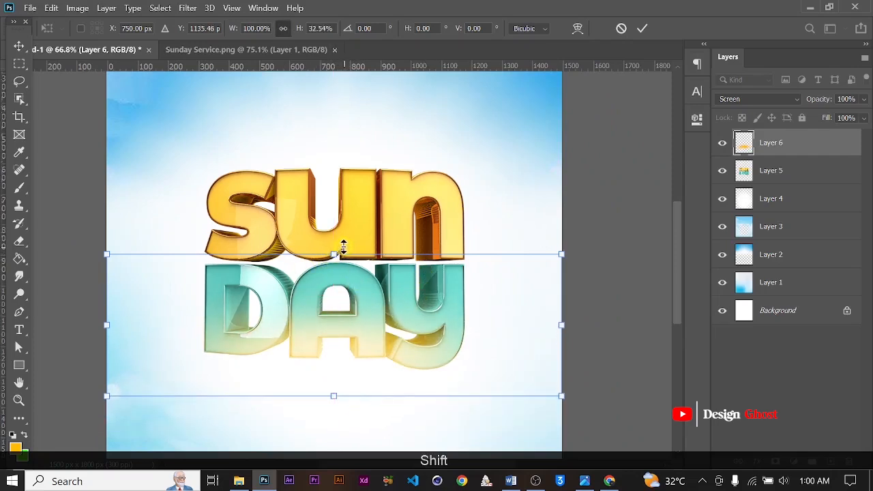
left_click_drag(336, 255, 334, 266, "shift")
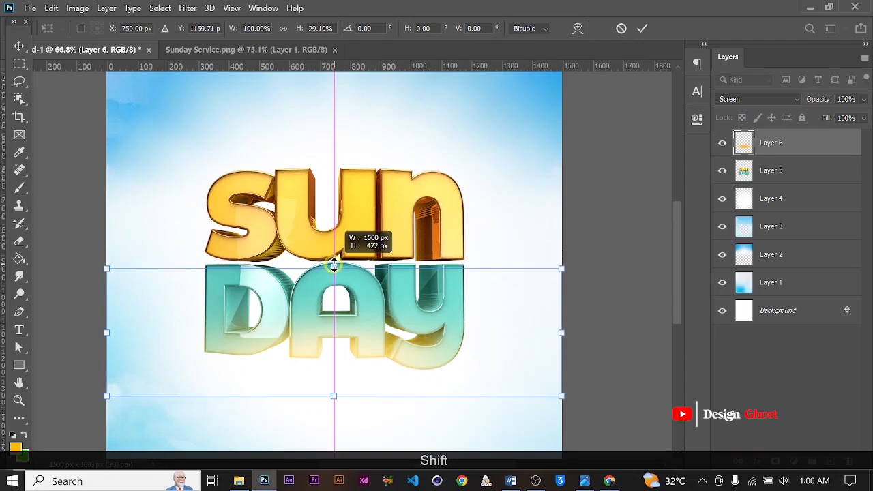
key("Return")
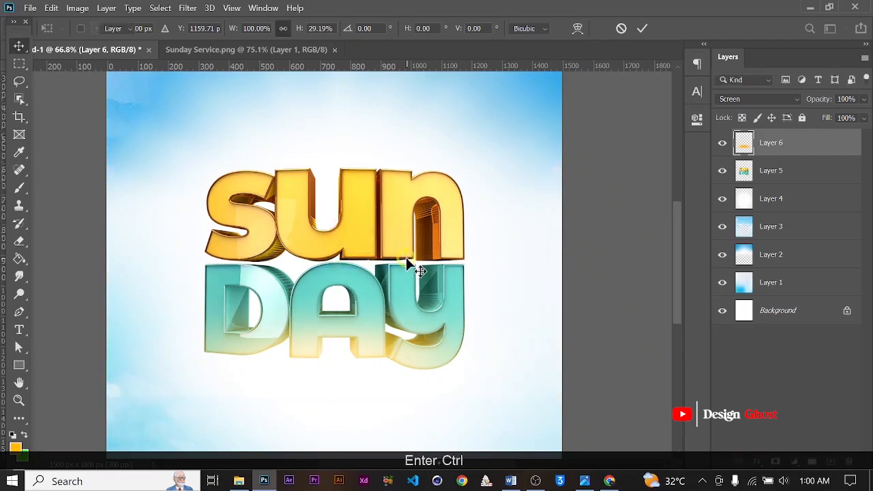
key("ctrl+0")
scroll(363, 311, "down", 3)
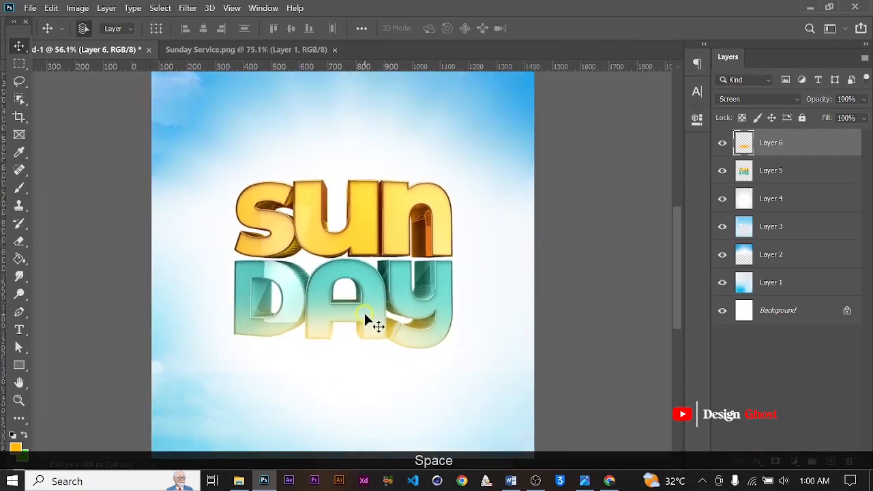
key("ctrl+0")
key("ctrl+0")
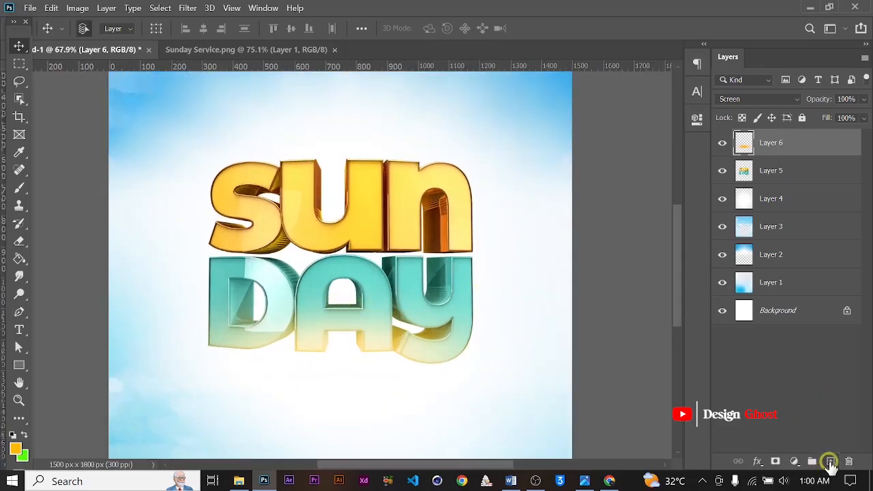
Step: Add a new layer above the orange glow layer and set the foreground color to yellow fffc00
left_click(829, 463)
scroll(481, 265, "down", 1)
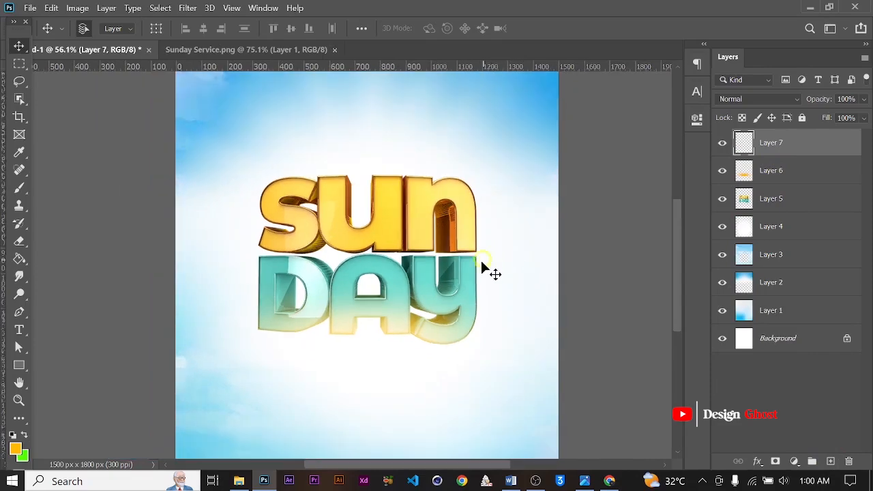
scroll(481, 265, "down", 1)
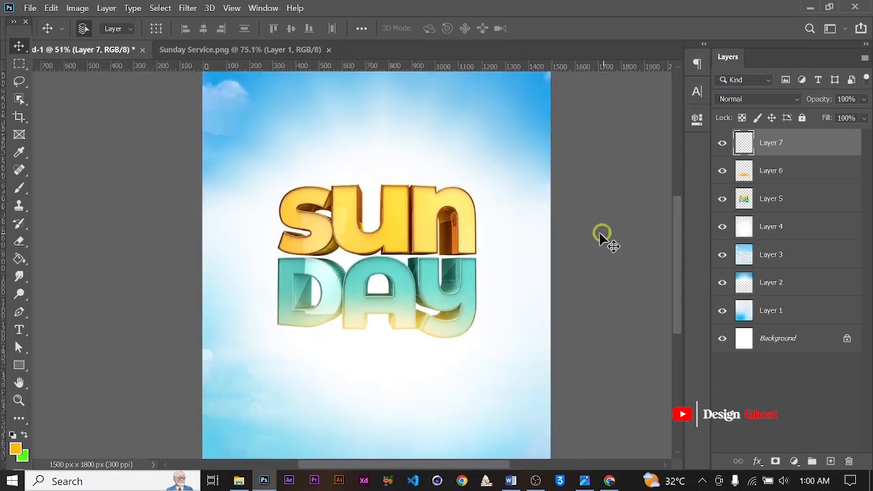
left_click(15, 448)
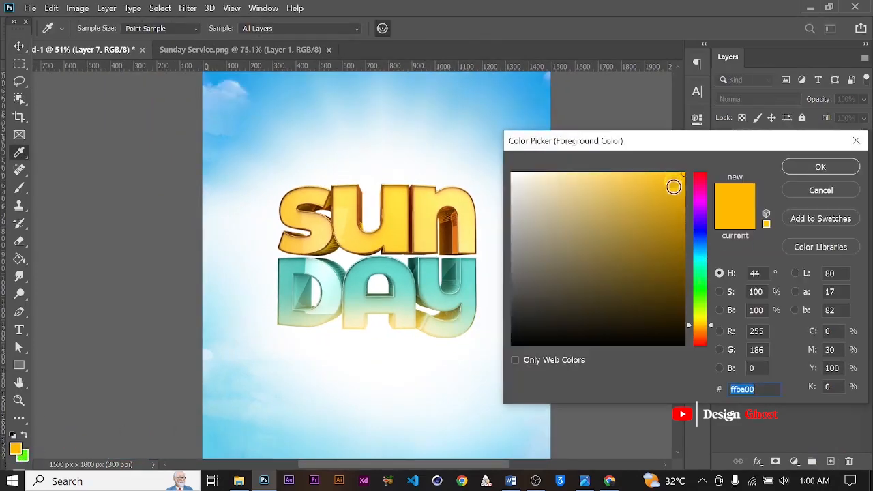
left_click_drag(713, 328, 713, 322)
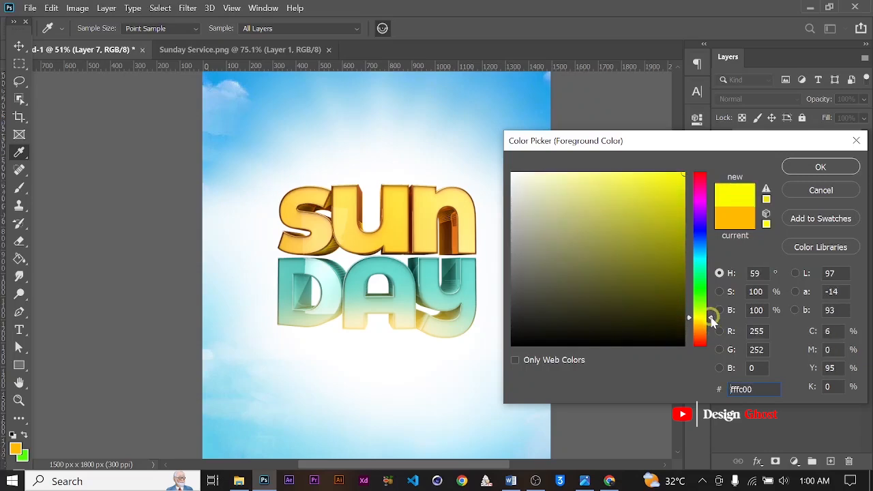
left_click(800, 175)
Step: Paint a yellow glow just above the "sun" letters on the new layer with the soft 1300 px Brush
scroll(369, 254, "down", 4)
scroll(369, 254, "up", 3)
scroll(368, 253, "up", 1)
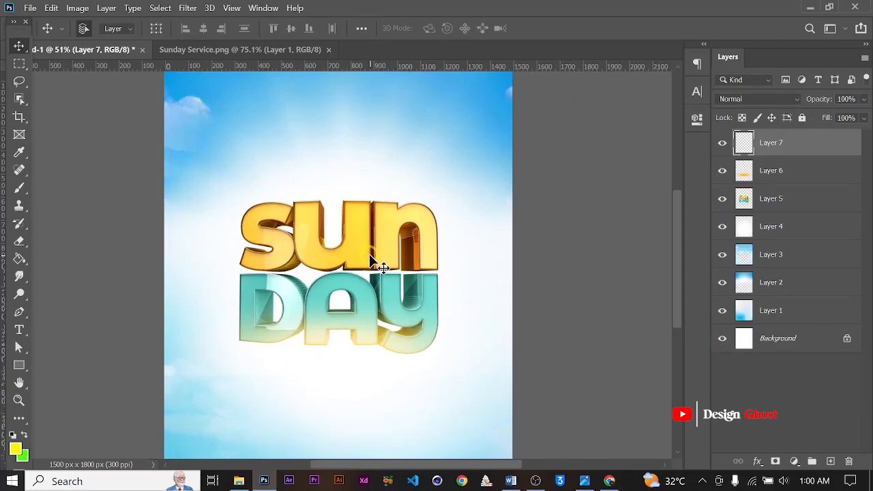
key("ctrl+0")
scroll(348, 263, "up", 8)
scroll(348, 264, "down", 8)
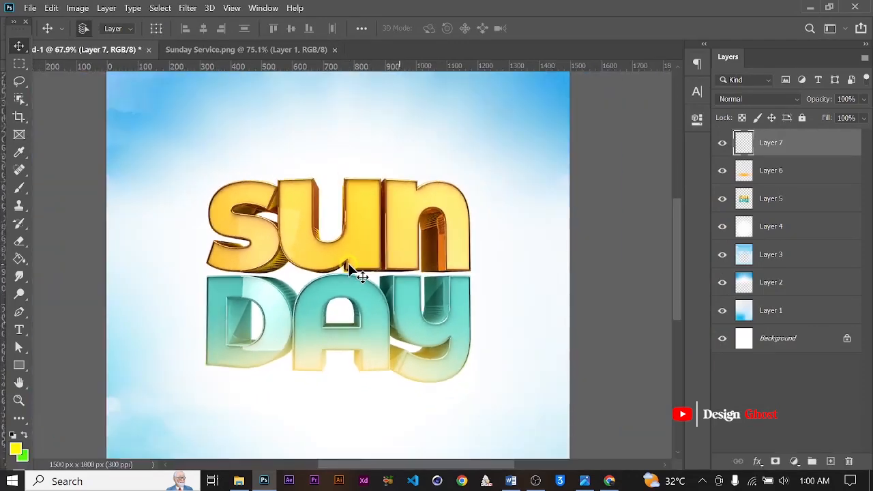
key("b")
scroll(312, 195, "up", 5)
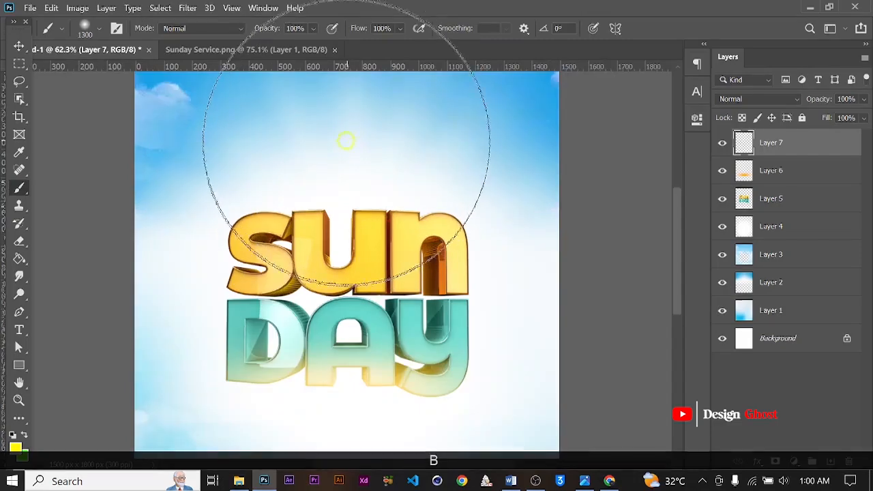
left_click(344, 143)
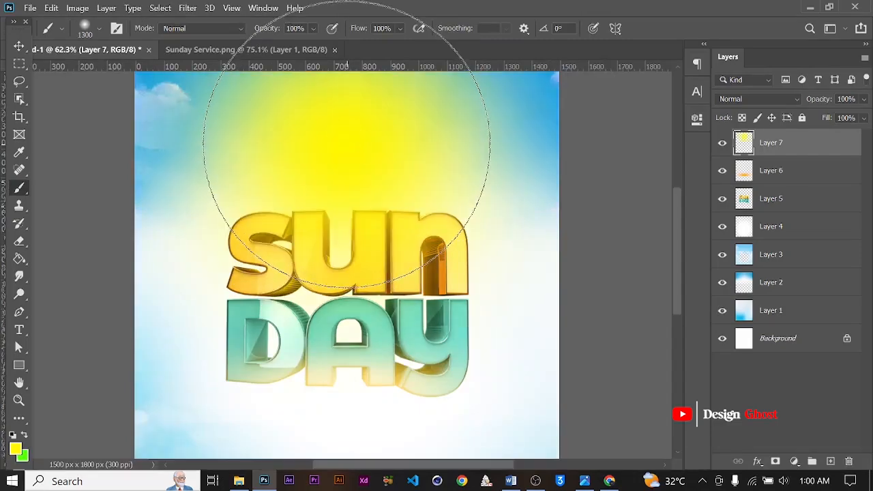
left_click(347, 142)
Step: Set the yellow glow layer's blend mode to Lighten
left_click(788, 101)
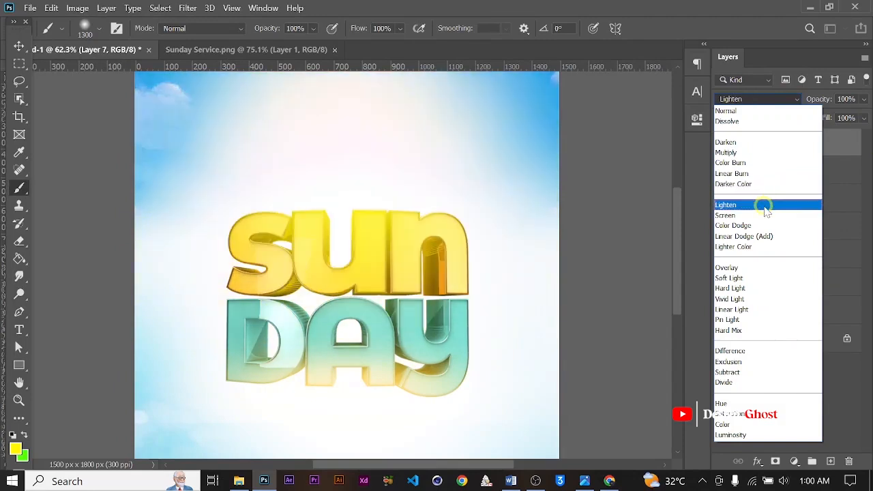
left_click(764, 206)
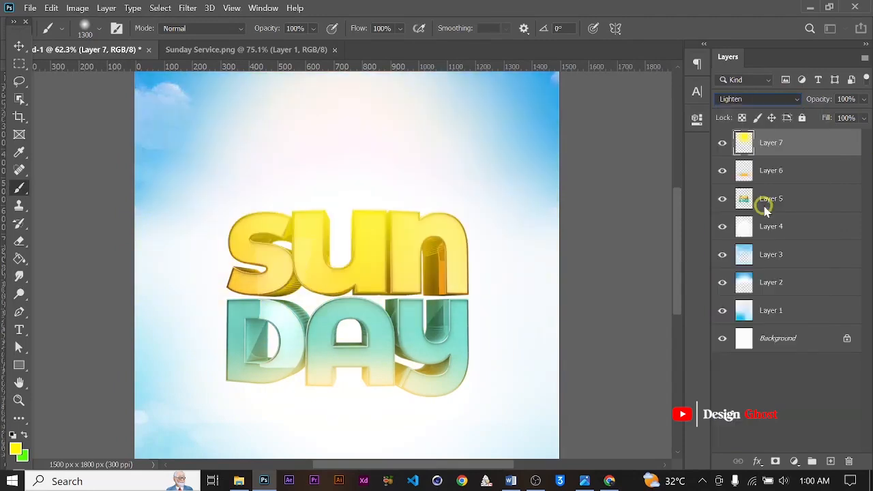
key("Return")
Step: Clip both the yellow and the orange glow layers to the "sun DAY" text layer as clipping masks
left_click(802, 173, "shift")
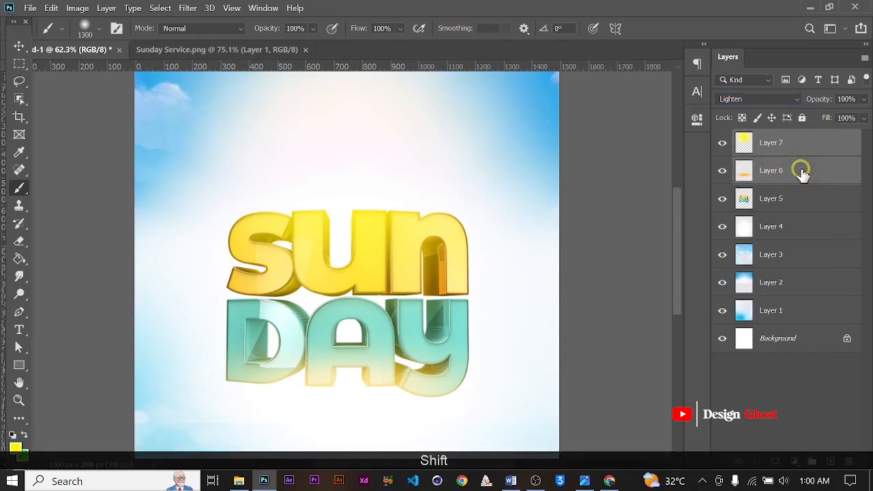
right_click(799, 170)
left_click(702, 270)
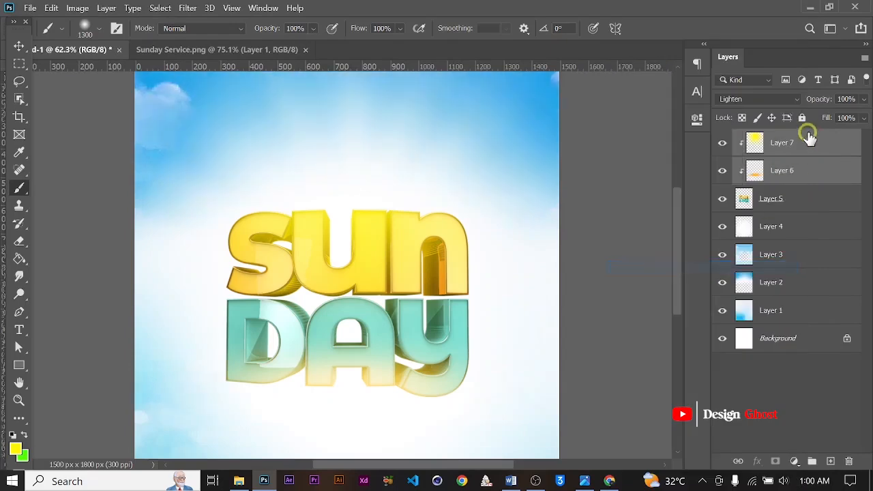
Step: Squash only the yellow glow layer vertically, pulling its lower edge up and its upper edge down while keeping the full canvas width
scroll(399, 250, "up", 2, "alt")
scroll(398, 250, "down", 1, "alt")
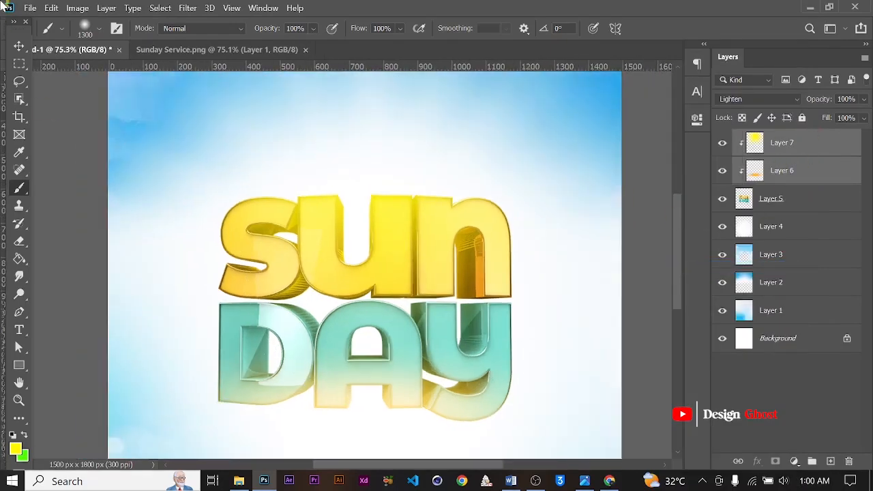
left_click(19, 46)
left_click(832, 142)
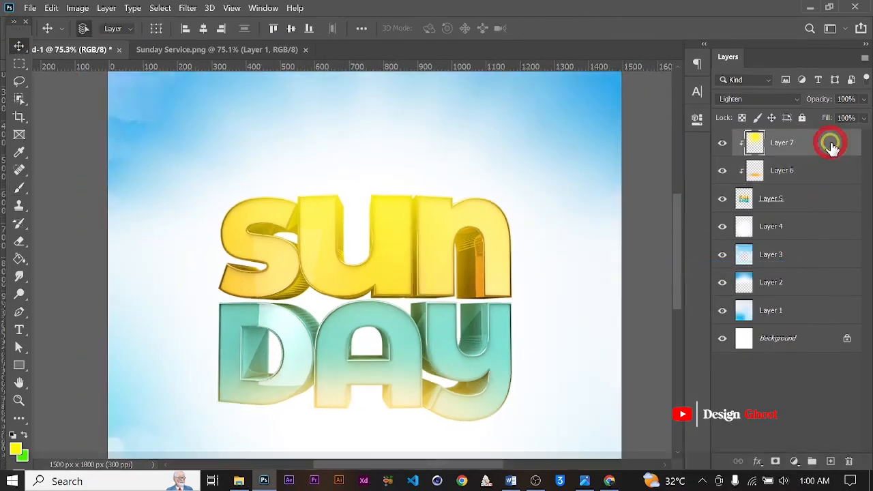
key("ctrl+t")
scroll(319, 239, "down", 7, "alt")
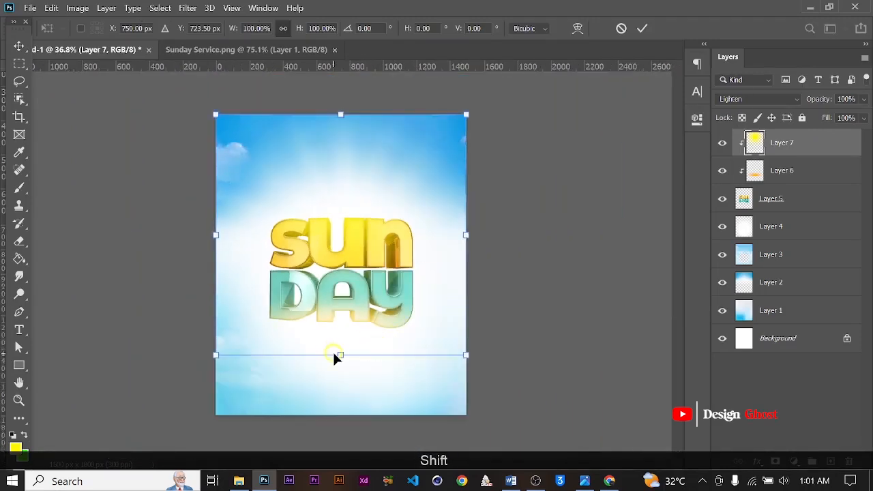
left_click_drag(338, 355, 353, 315, "shift")
scroll(345, 108, "up", 8)
scroll(340, 113, "down", 10)
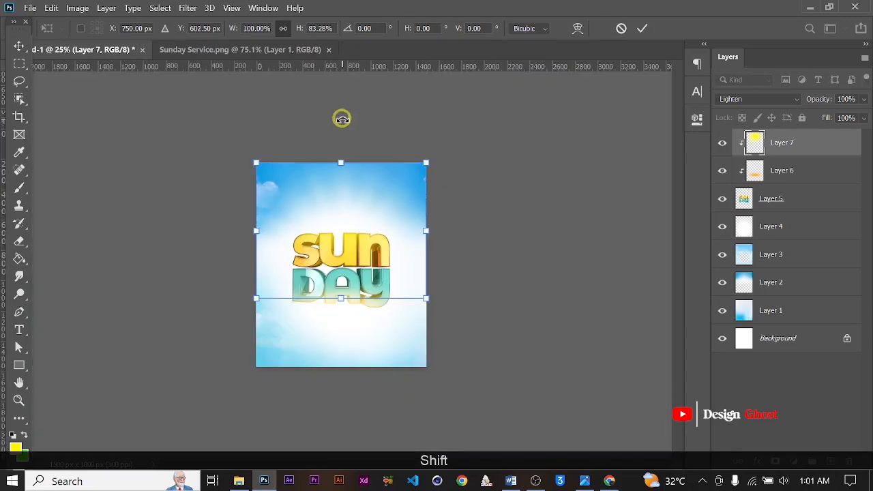
left_click_drag(342, 159, 341, 179, "shift")
left_click(637, 29)
scroll(387, 233, "up", 2)
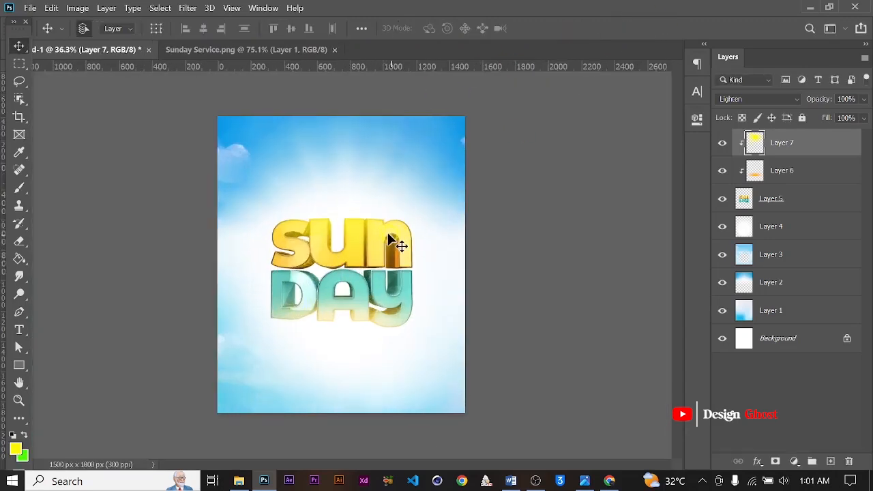
key("ctrl+0")
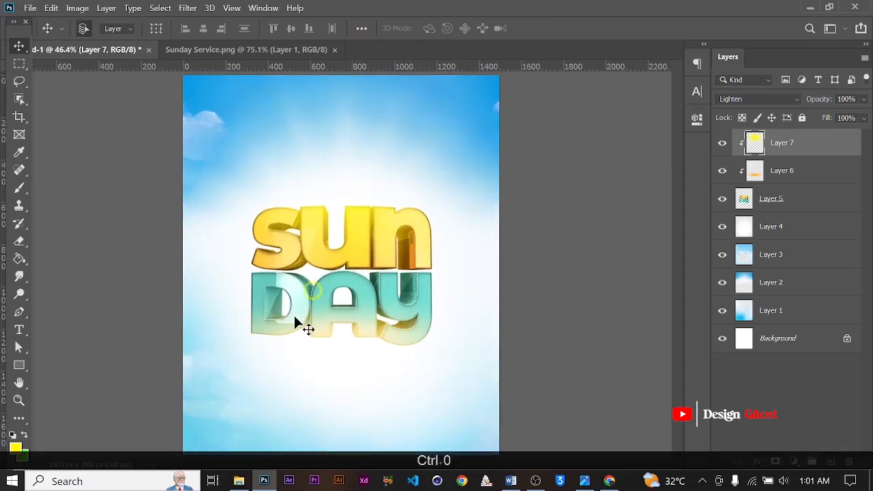
Step: Open the yellow lens flare image from the Cleaning Services folder in Downloads
left_click(238, 481)
double_click(442, 263)
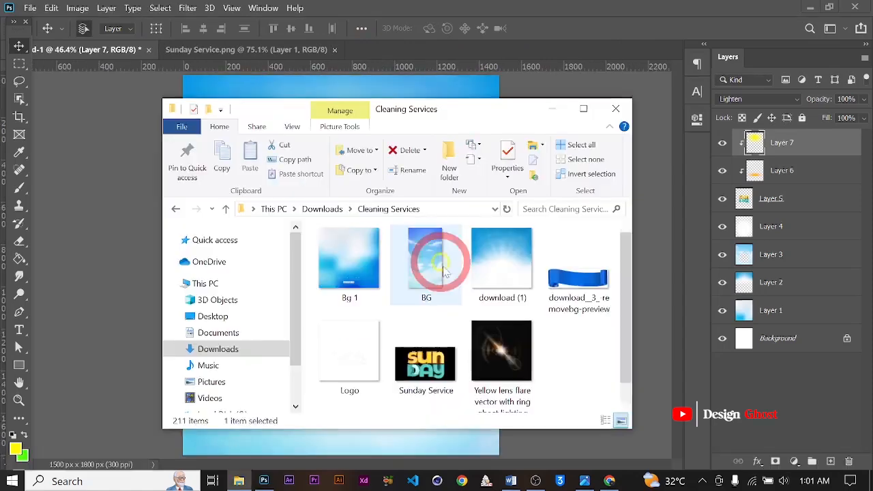
left_click(512, 362)
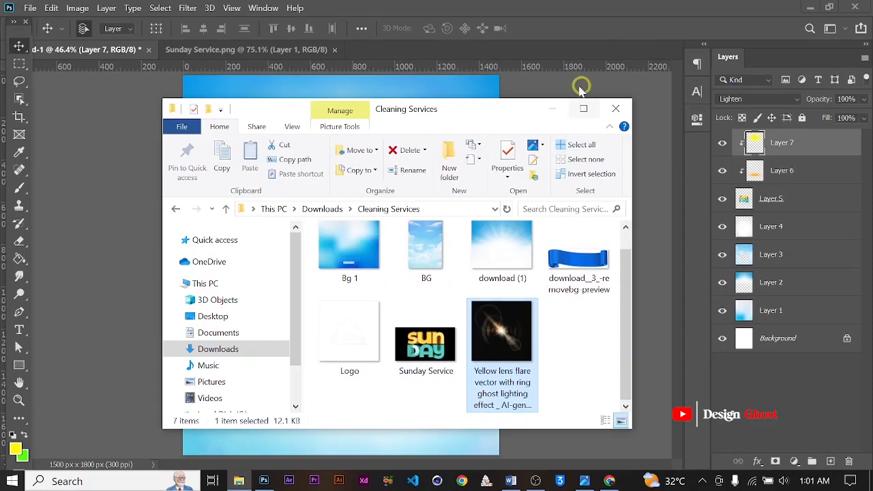
double_click(497, 360)
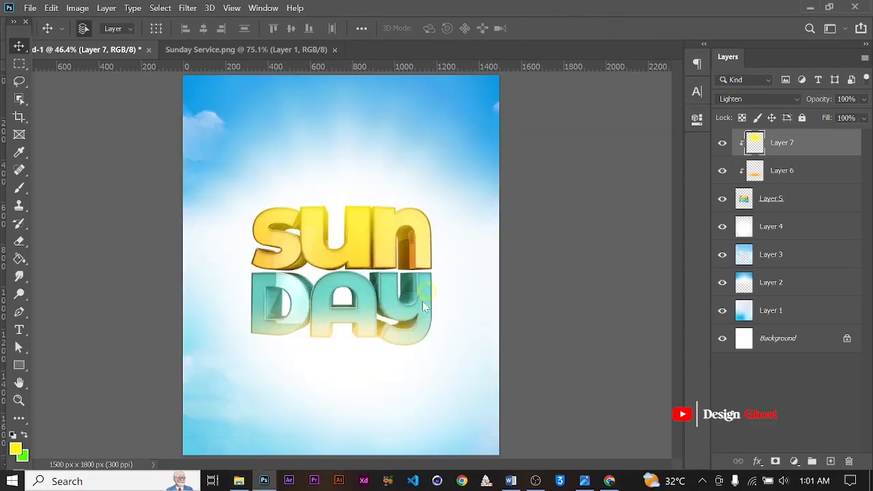
Step: Copy the lens flare image into the design as a new top layer over the "sun DAY" text
key("ctrl+0")
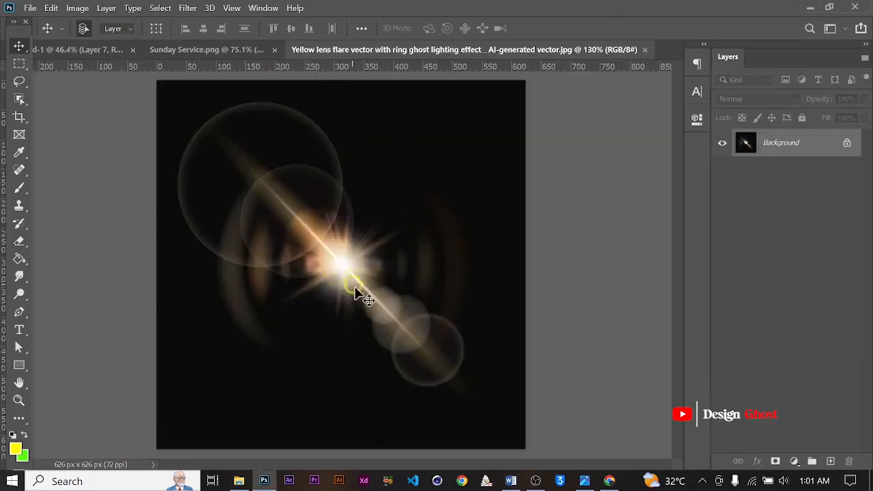
left_click_drag(282, 224, 359, 219)
scroll(358, 224, "up", 1, "alt")
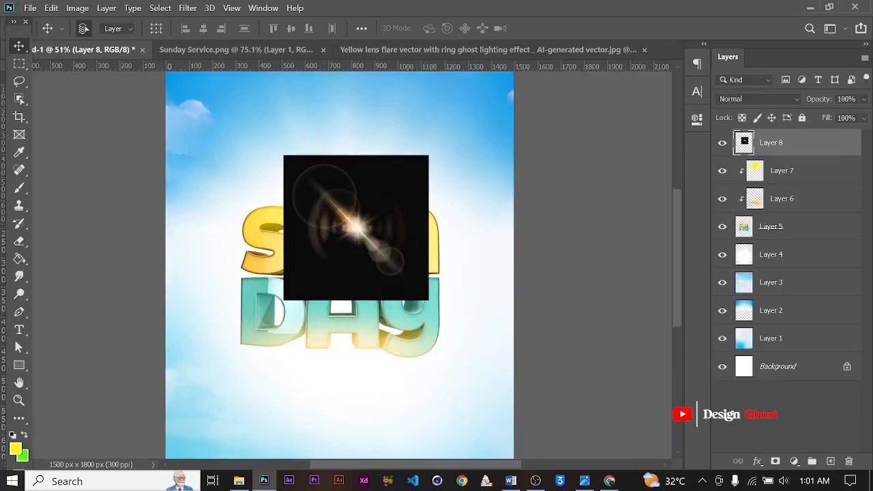
Step: Select the "sun DAY" text layer together with its two clipped glow layers
left_click(773, 174)
left_click(792, 228, "shift")
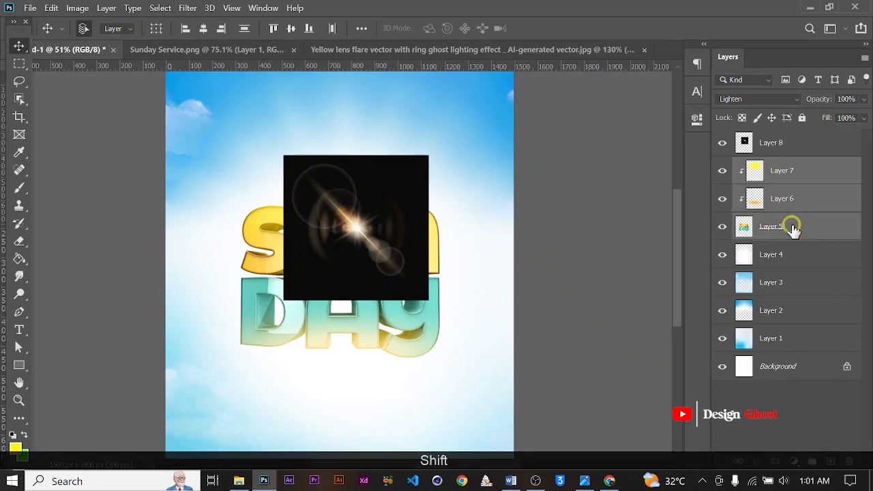
Step: Group Layers 5 to 7, stamp the group into a merged copy, and hide the original group
key("ctrl+g")
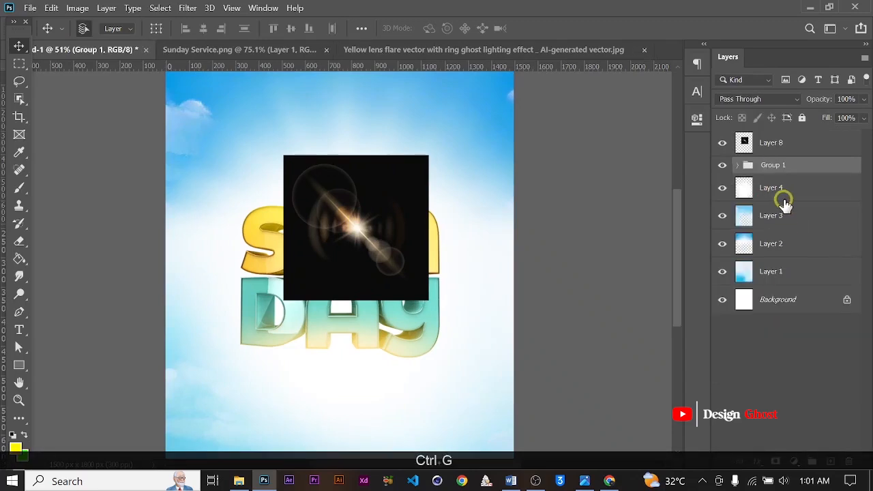
key("ctrl+alt+e")
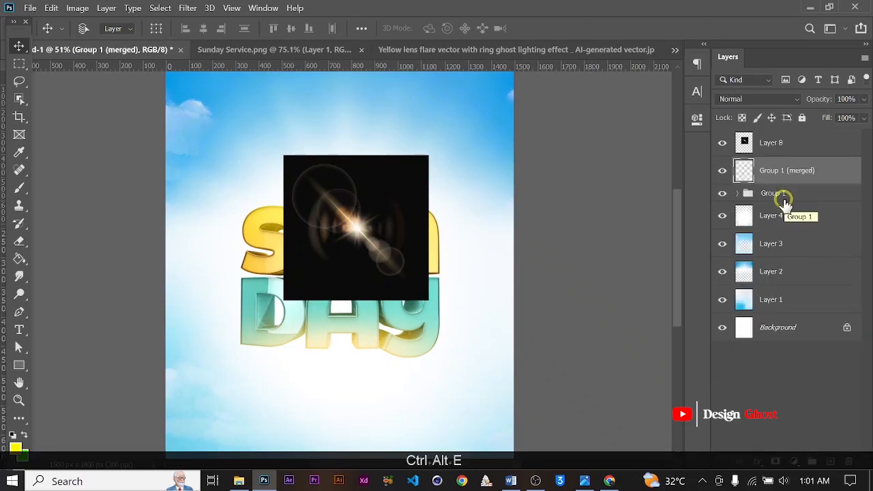
left_click(722, 193)
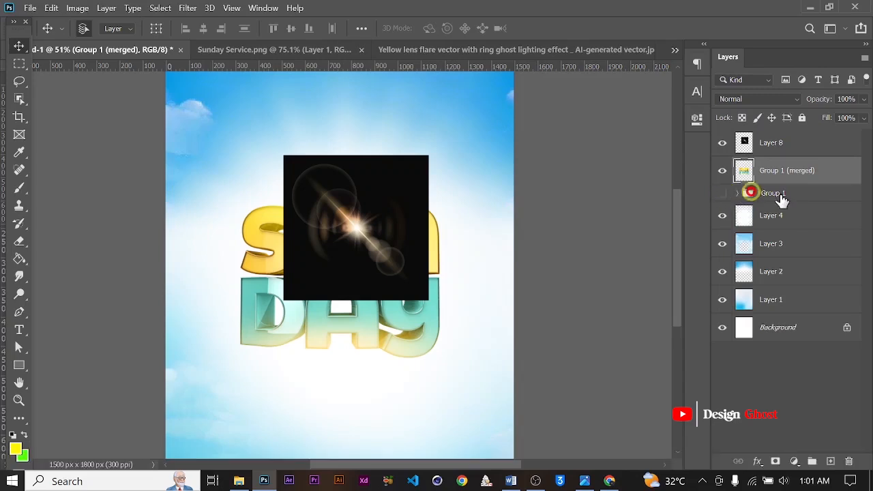
Step: Rotate the black lens flare layer about 42°, scale it to about 65%, and move it over the junction of the "u" and "n"
scroll(390, 228, "up", 3, "alt")
left_click(399, 207)
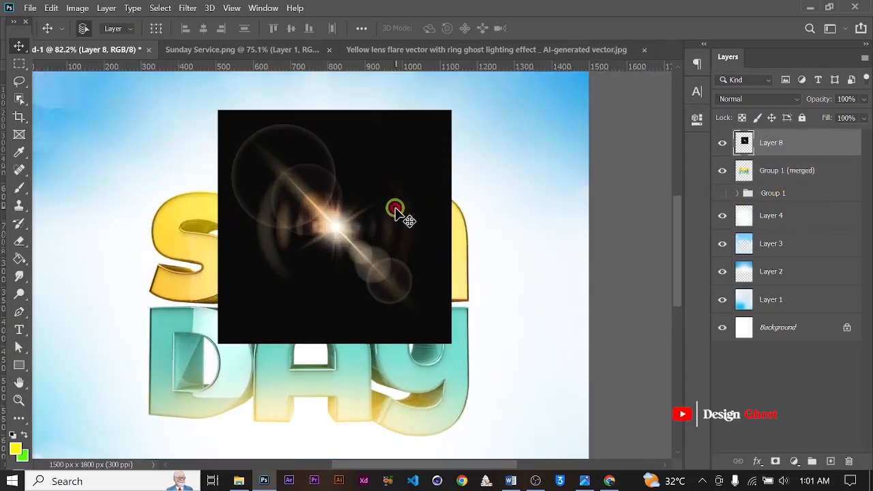
key("ctrl+t")
scroll(428, 174, "down", 1, "alt")
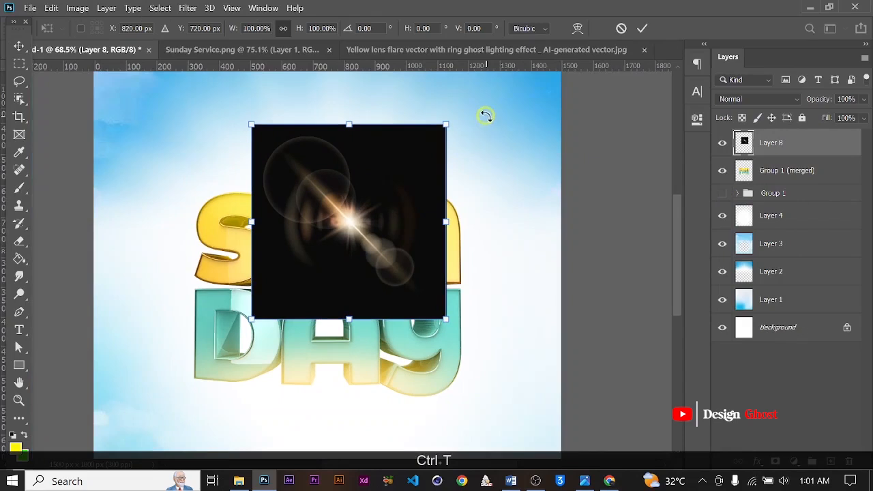
left_click_drag(484, 117, 475, 226)
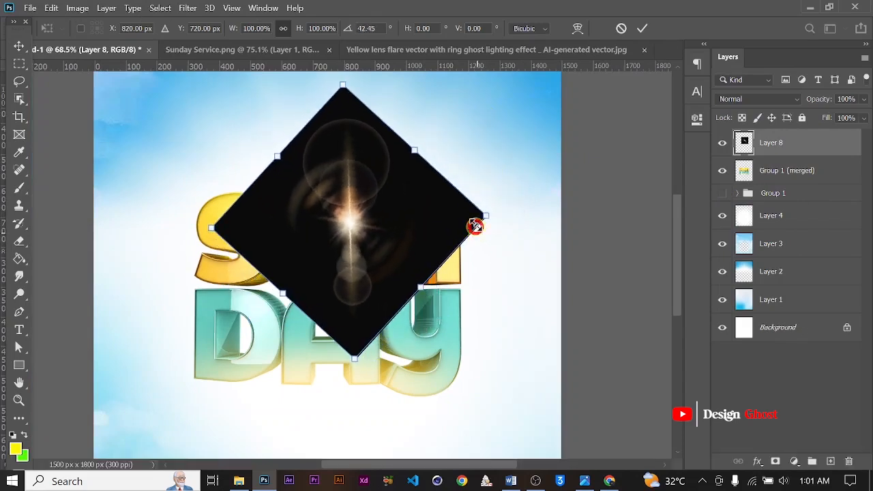
left_click_drag(343, 84, 344, 179)
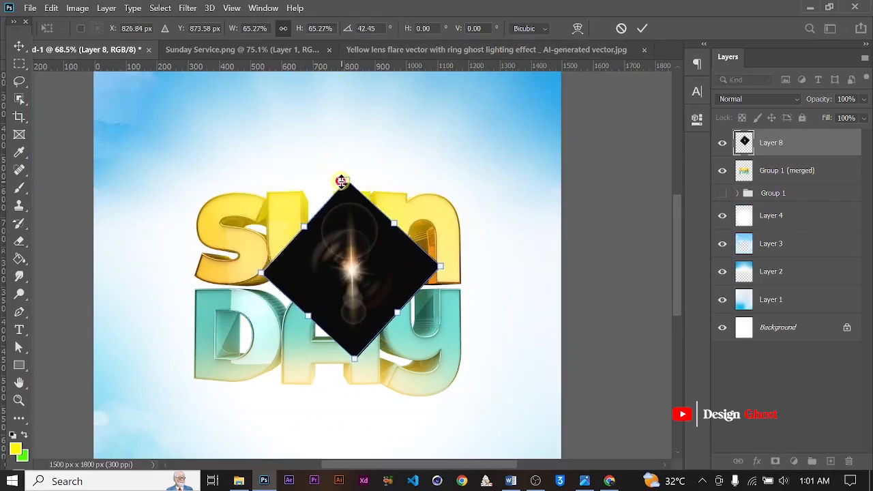
left_click_drag(359, 239, 395, 205)
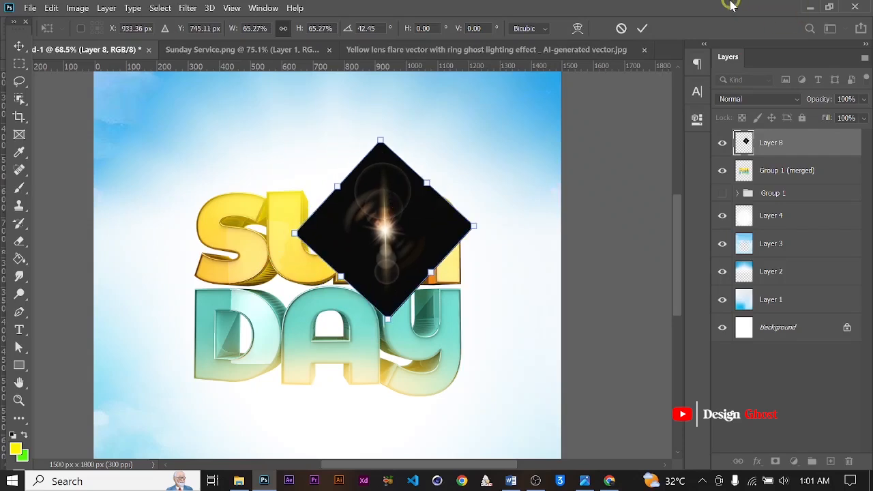
left_click(641, 30)
Step: Set the flare layer's blend mode to Screen and nudge its glow onto the gap between the "u" and "n"
left_click(747, 97)
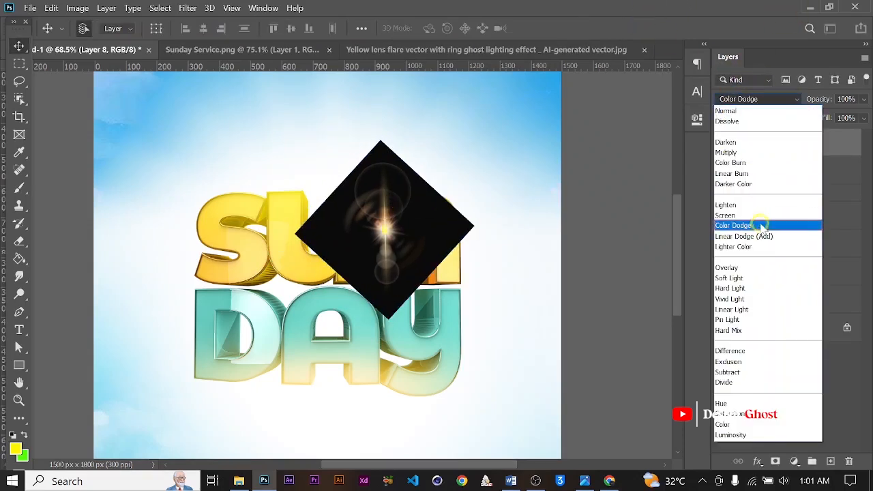
left_click(767, 215)
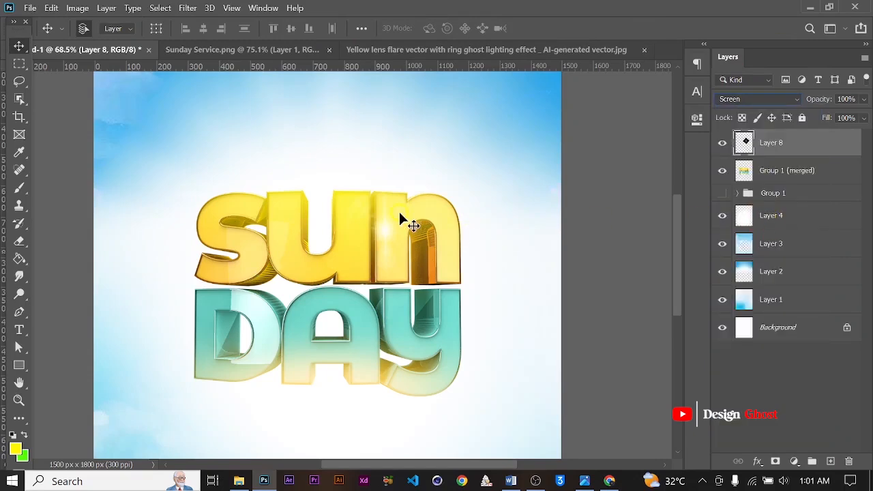
scroll(371, 218, "up", 5)
mouse_move(396, 236)
left_mouse_down()
mouse_move(403, 253)
mouse_move(386, 255)
mouse_move(389, 247)
left_mouse_up()
scroll(388, 241, "up", 2)
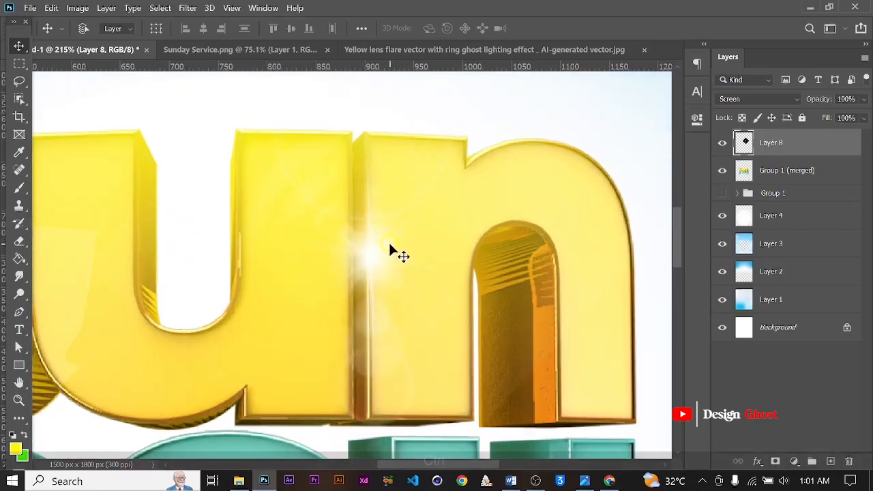
Step: Rotate the flare on the "u" and "n" gap slightly, by about 0.84°
key("ctrl+t")
scroll(466, 170, "down", 2)
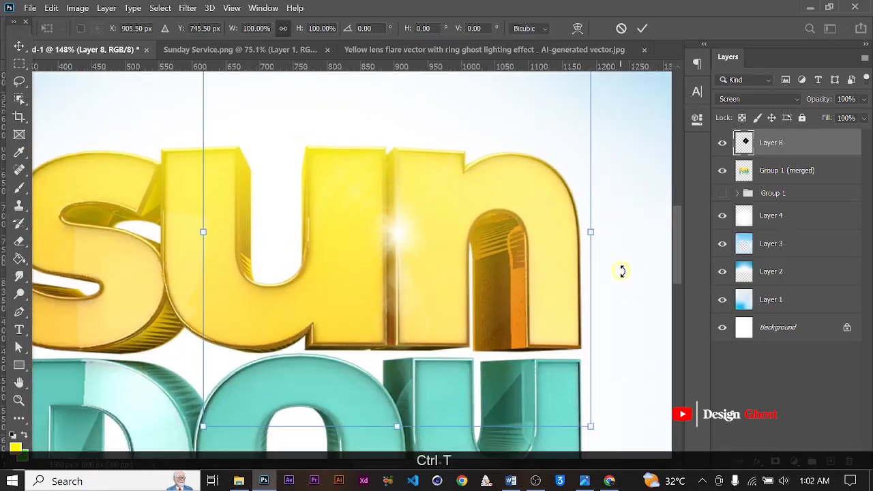
left_click_drag(616, 425, 615, 427)
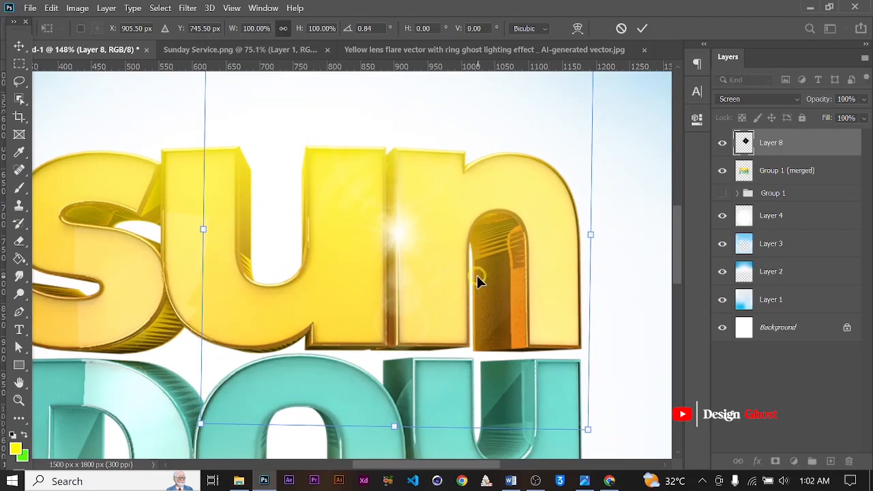
scroll(476, 275, "down", 2, "alt")
left_click(641, 29)
Step: Duplicate the flare twice, placing one copy between the "s" and "u" and another on the outer edge of the "y"
scroll(412, 248, "right", 1)
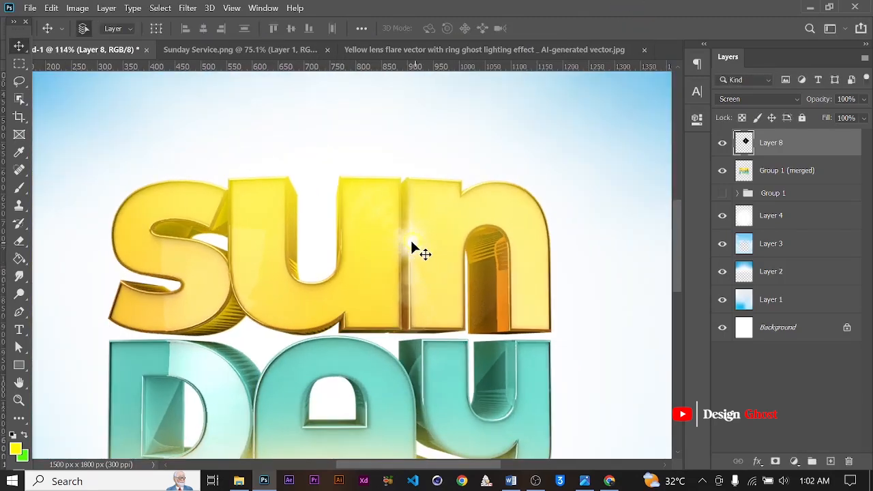
left_click_drag(417, 247, 535, 349, "alt")
scroll(234, 278, "down", 2, "alt")
scroll(495, 398, "up", 2, "alt")
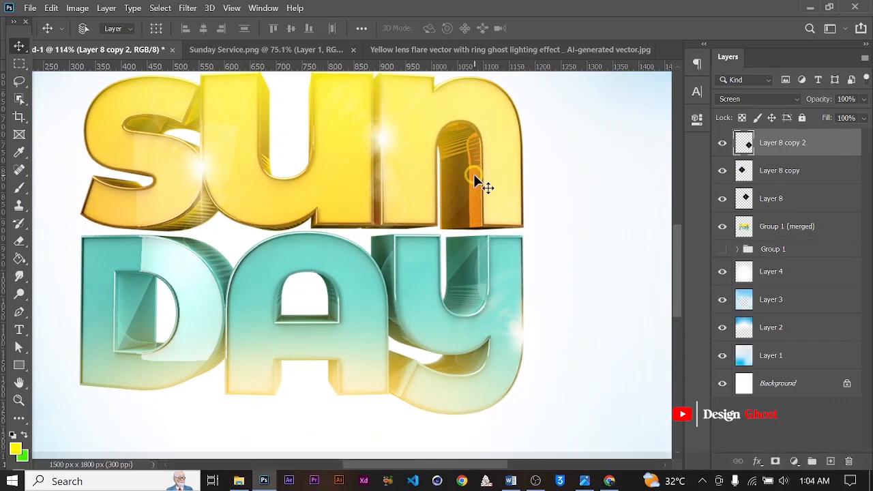
key("ctrl+0")
scroll(391, 293, "up", 4, "alt")
scroll(345, 314, "down", 2, "alt")
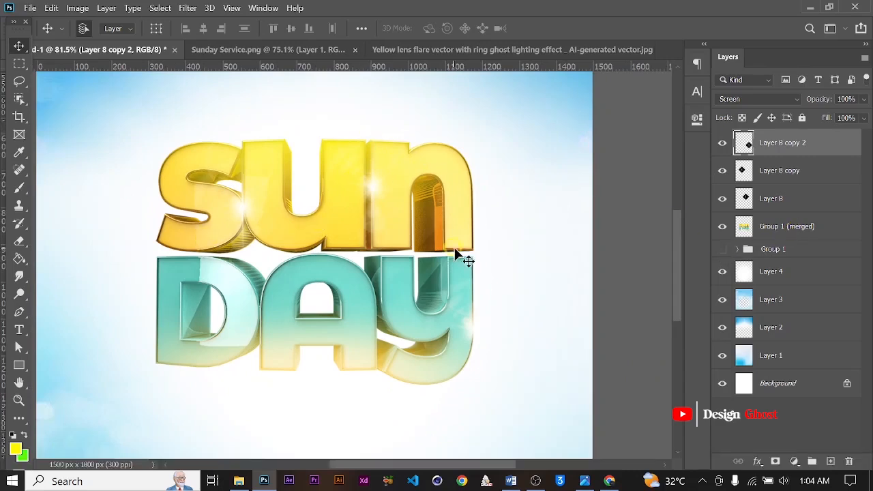
scroll(475, 327, "down", 1, "alt")
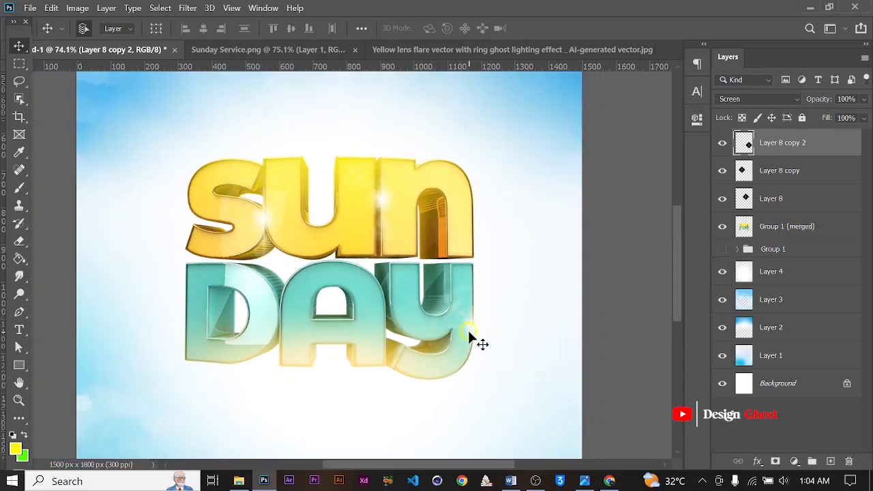
Step: Copy the flare from the "y" to the top of the "u", rotate it about -88°, and enlarge it to about 288%
left_click_drag(475, 336, 376, 161, "alt")
key("ctrl+t")
scroll(359, 283, "down", 3, "alt")
left_click_drag(427, 274, 425, 112)
left_click_drag(396, 250, 651, 436)
left_click_drag(425, 332, 354, 202)
scroll(340, 215, "up", 5, "alt")
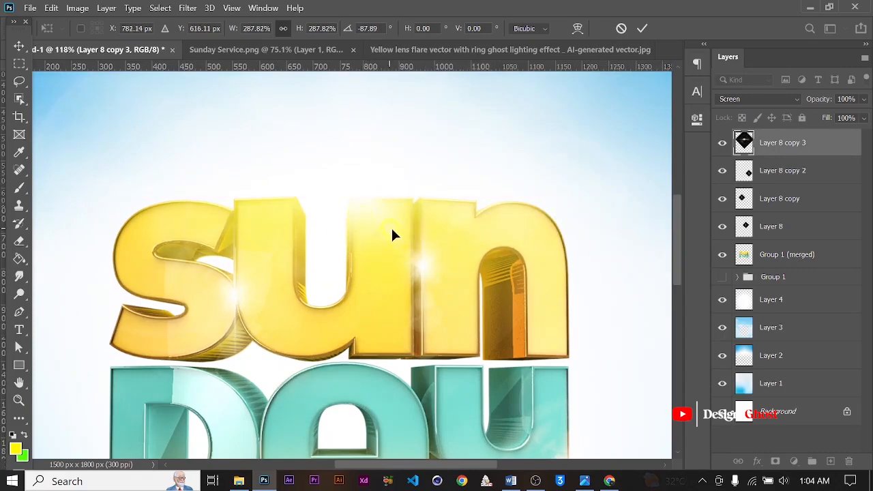
scroll(361, 220, "down", 4, "alt")
scroll(361, 214, "down", 2, "alt")
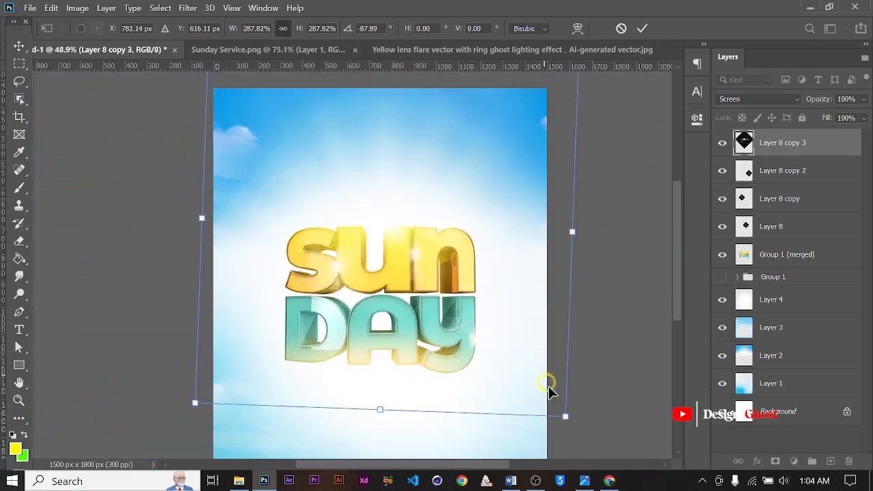
Step: Reduce the new flare copy to about 156% and reposition it on the top edge of the "u"'s right stem
left_click_drag(564, 423, 481, 326)
left_click_drag(304, 158, 380, 233)
scroll(436, 272, "down", 5, "alt")
scroll(437, 279, "down", 3, "alt")
left_click_drag(545, 397, 472, 305)
scroll(389, 249, "up", 2, "alt")
left_click_drag(383, 214, 399, 251)
scroll(399, 251, "up", 2, "alt")
scroll(398, 247, "up", 1, "alt")
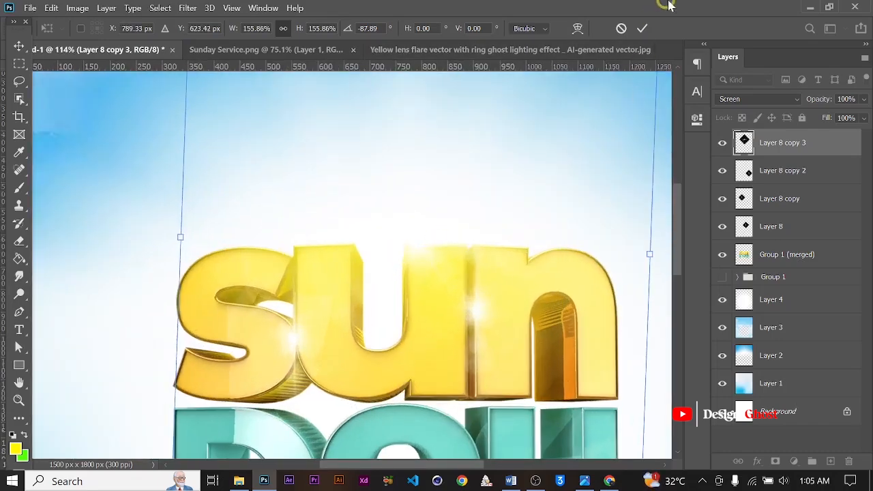
left_click(641, 28)
Step: Duplicate the enlarged flare twice, placing copies on top of the "u"'s left stem and on the upper end of the "s"
key("ctrl+j")
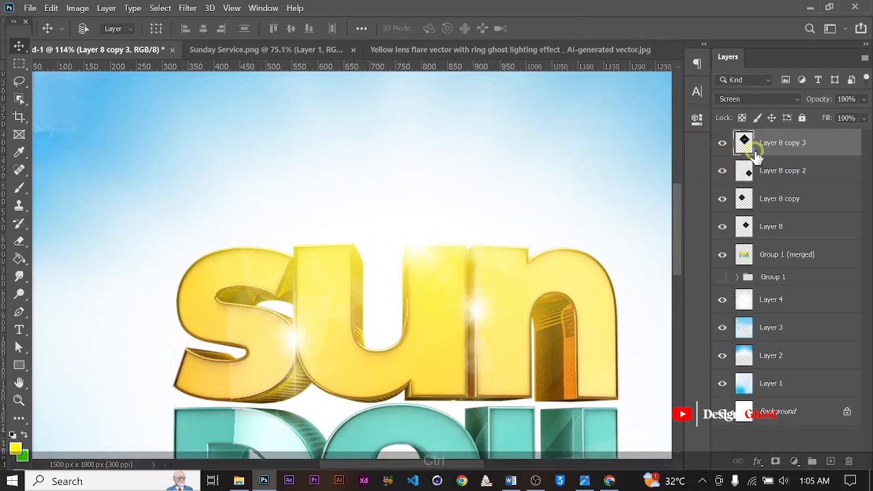
left_click_drag(322, 253, 355, 255)
scroll(365, 266, "down", 1, "alt")
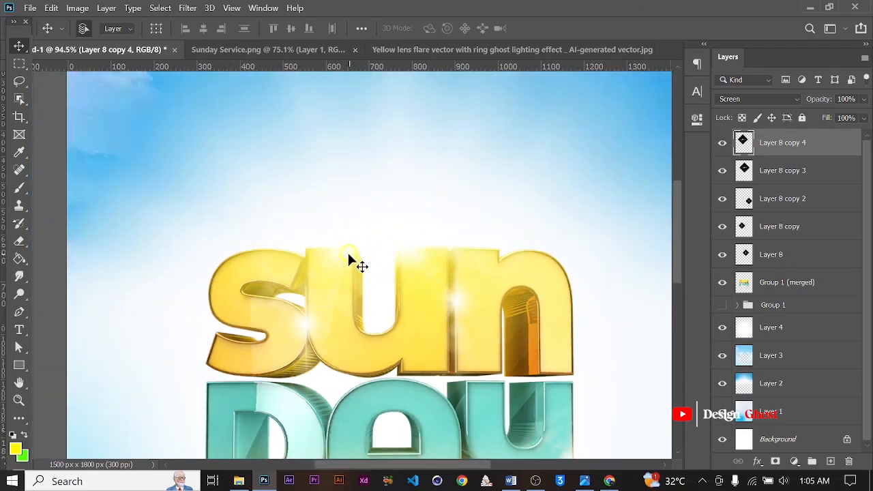
key("ctrl+j")
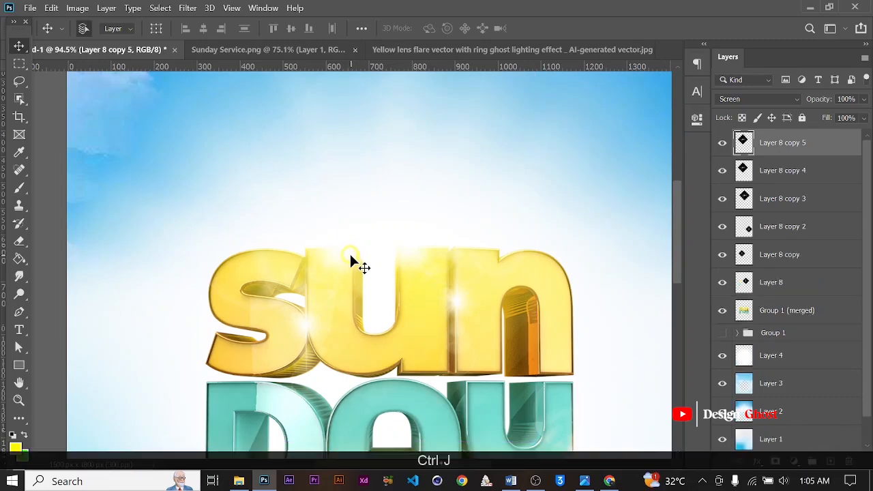
left_click_drag(350, 261, 304, 261)
Step: Examine the flare highlights on the SUNDAY lettering up close and on the full canvas
scroll(433, 282, "down", 3, "alt")
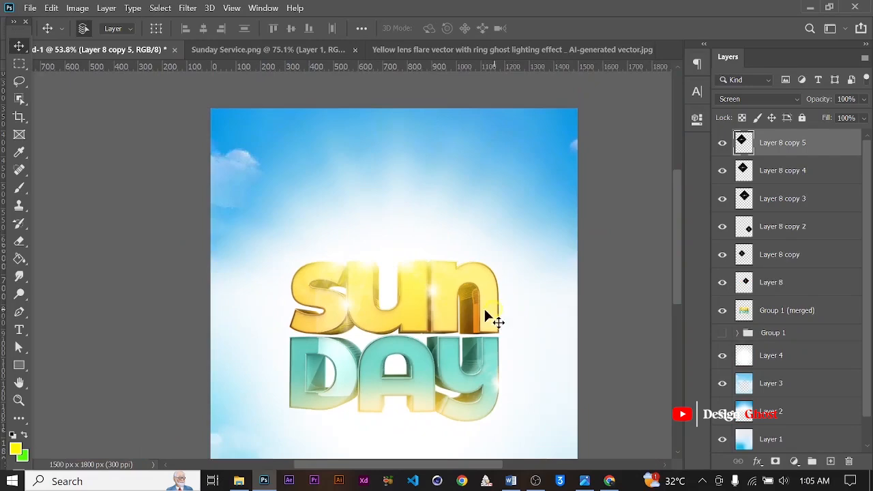
scroll(432, 305, "up", 2, "alt")
scroll(498, 265, "up", 2, "alt")
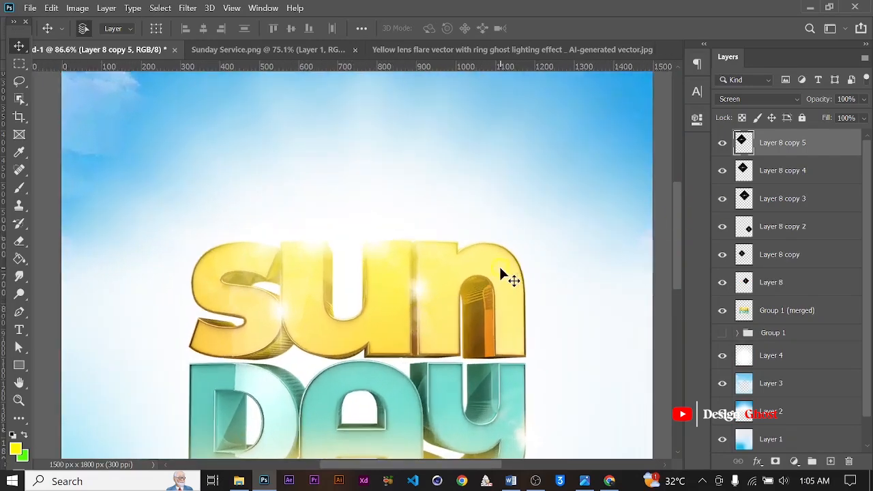
scroll(247, 290, "down", 3, "alt")
scroll(355, 326, "down", 1, "alt")
scroll(322, 269, "up", 3, "alt")
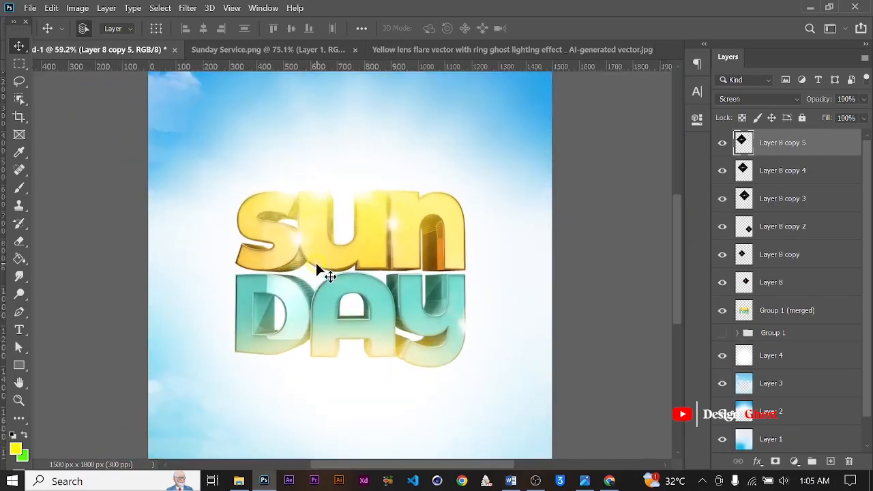
key("ctrl+0")
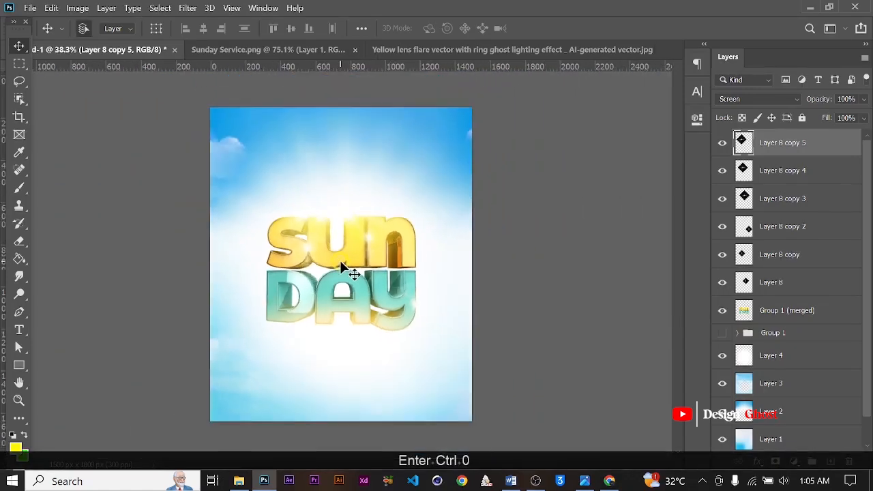
scroll(313, 259, "up", 1, "alt")
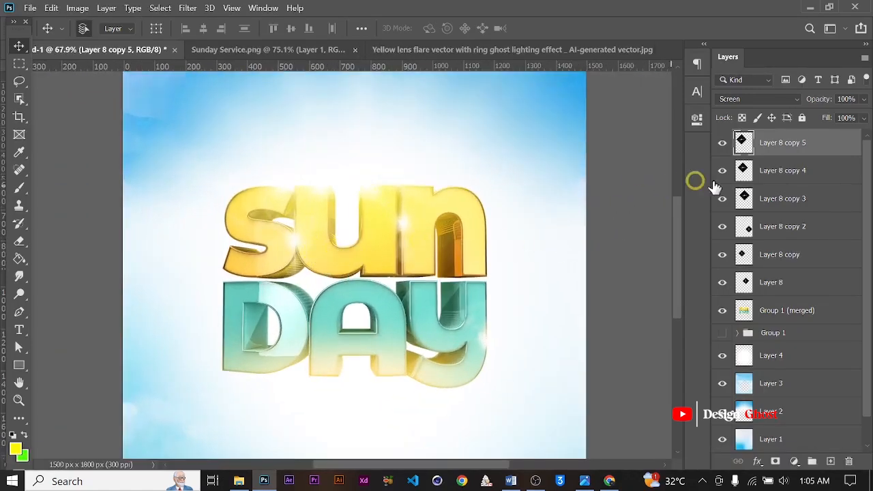
Step: Group all the flare layers with the merged SUNDAY lettering and name the group "Text"
left_click(786, 313, "shift")
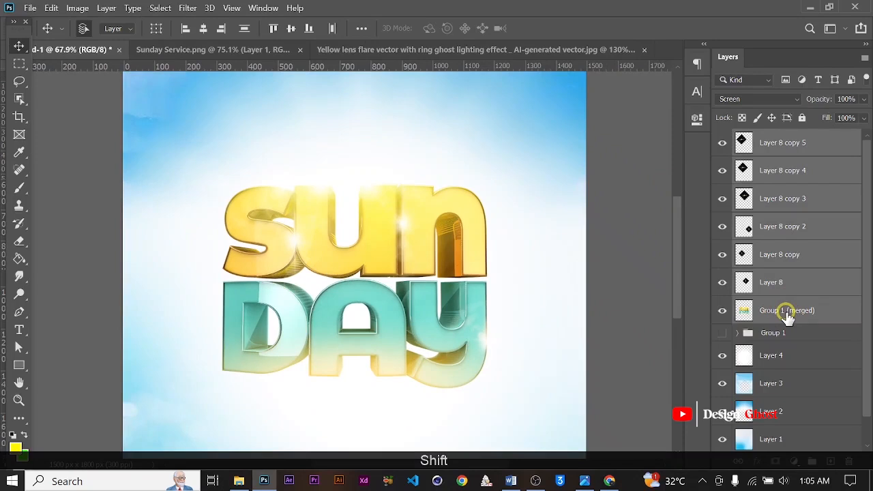
key("ctrl+g")
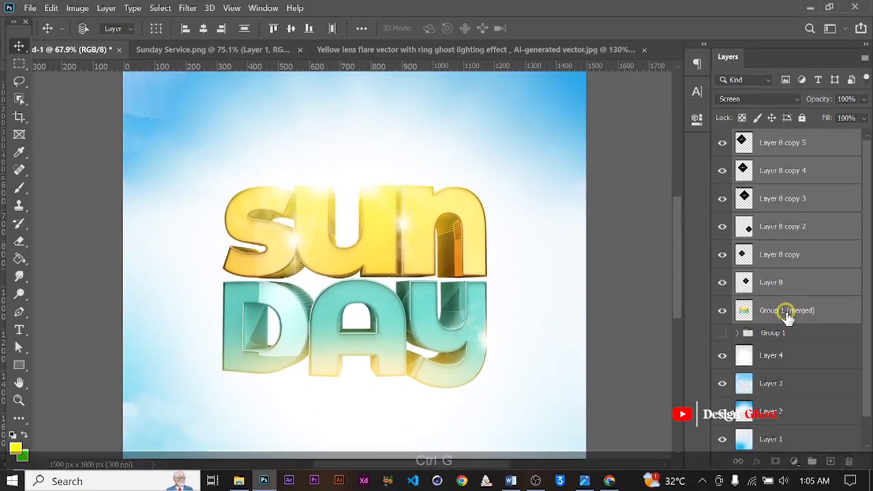
double_click(770, 138)
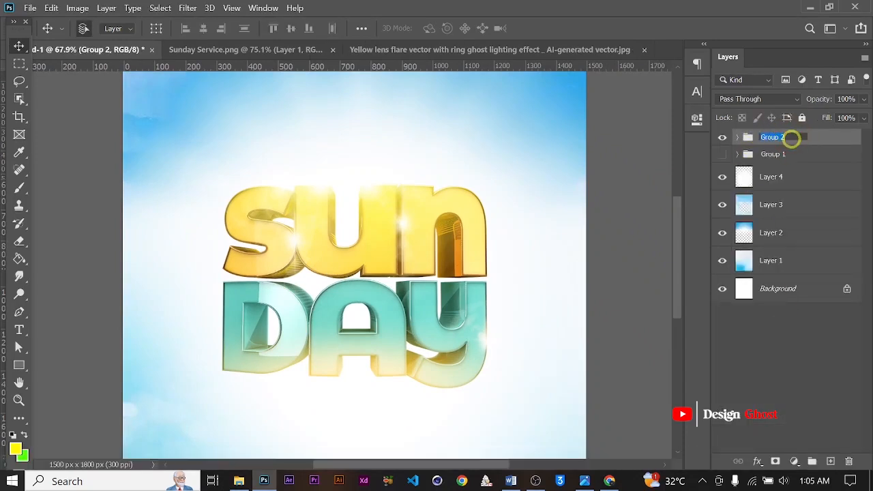
type("T")
key("BackSpace")
key("BackSpace")
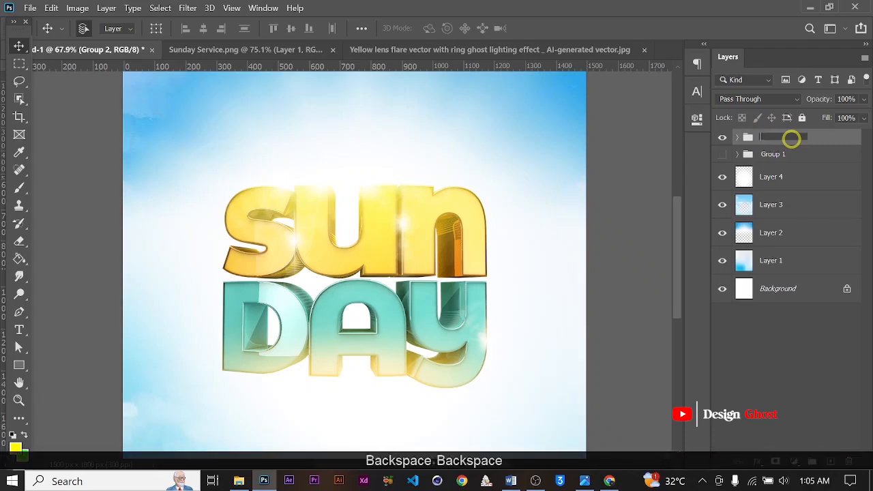
type("Text")
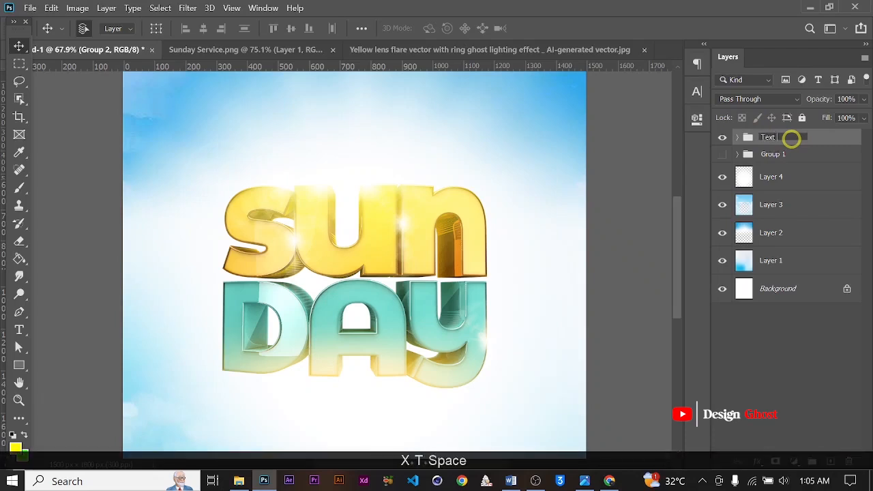
key("Return")
Step: Group Layer 1 through Layer 4 and name the group "Background"
left_click(791, 178)
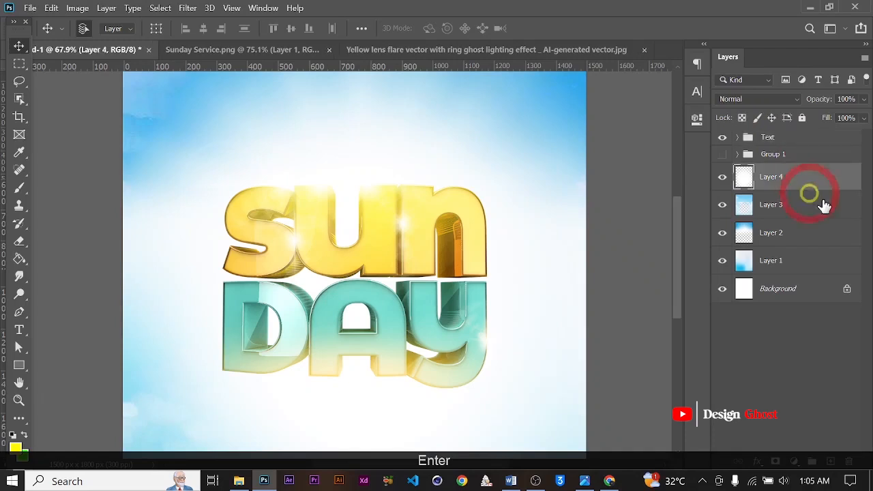
left_click(788, 261, "shift")
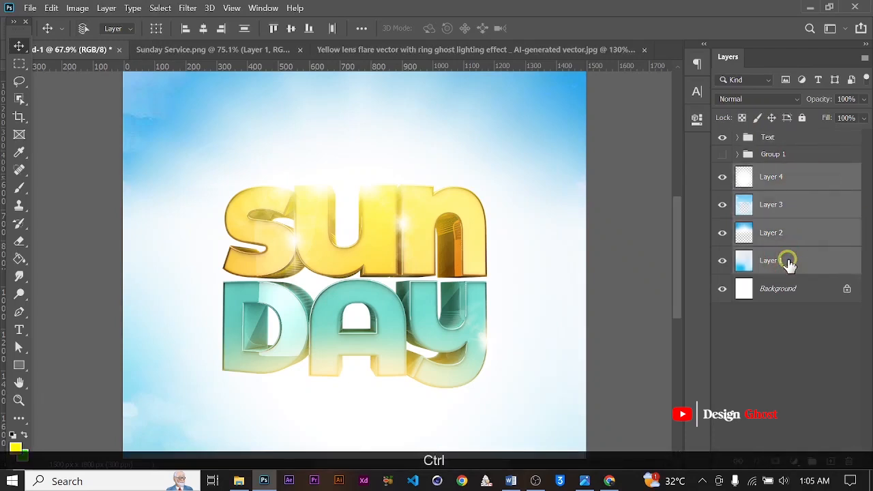
key("ctrl+g")
double_click(773, 171)
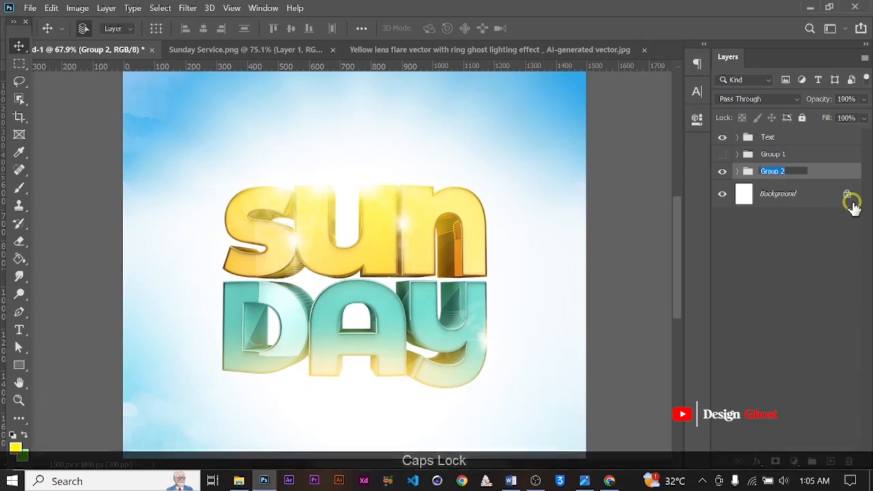
type("Backgr")
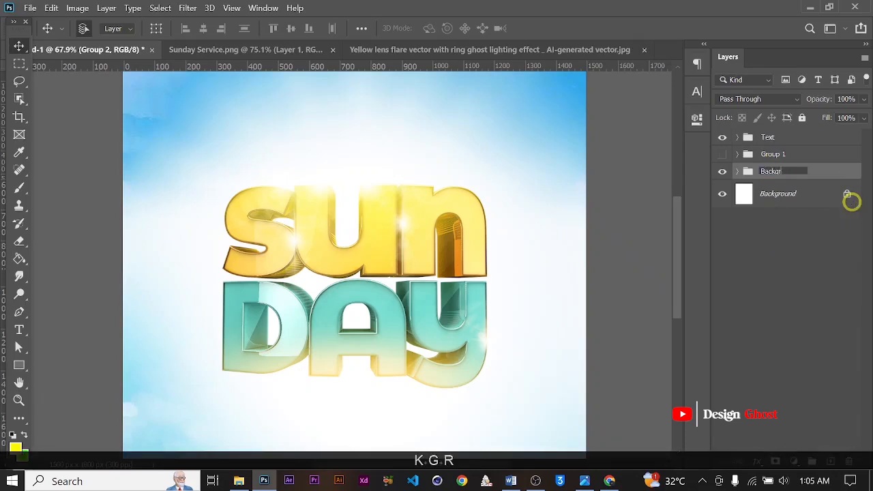
type("oung")
key("BackSpace")
key("BackSpace")
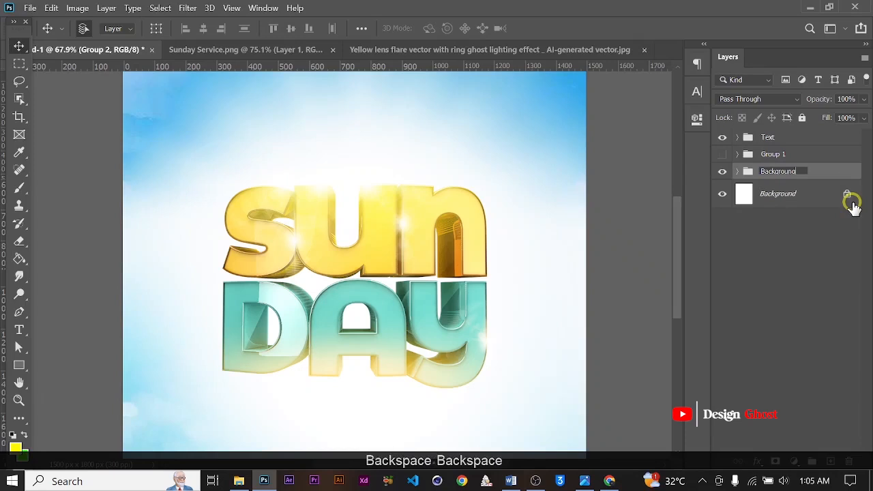
type("d")
key("Return")
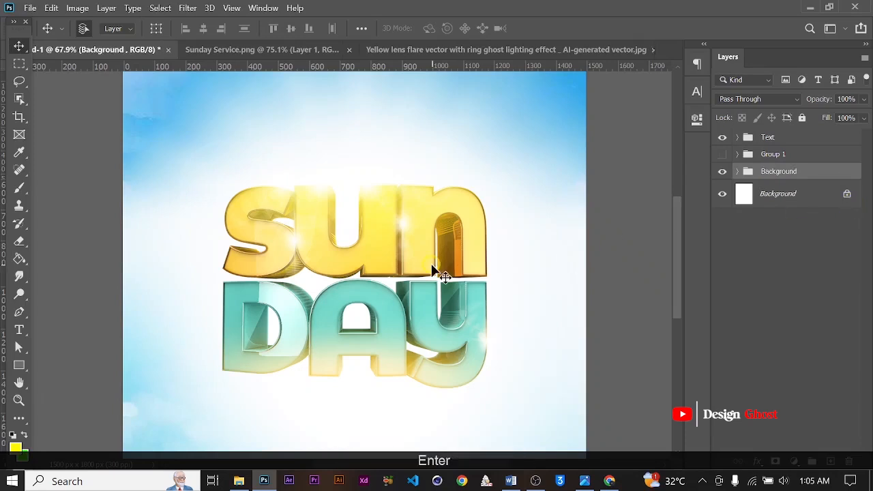
Step: Add the text line "HIS PRESENCE IN FAITH" in the sky above the SUNDAY lettering
key("ctrl+0")
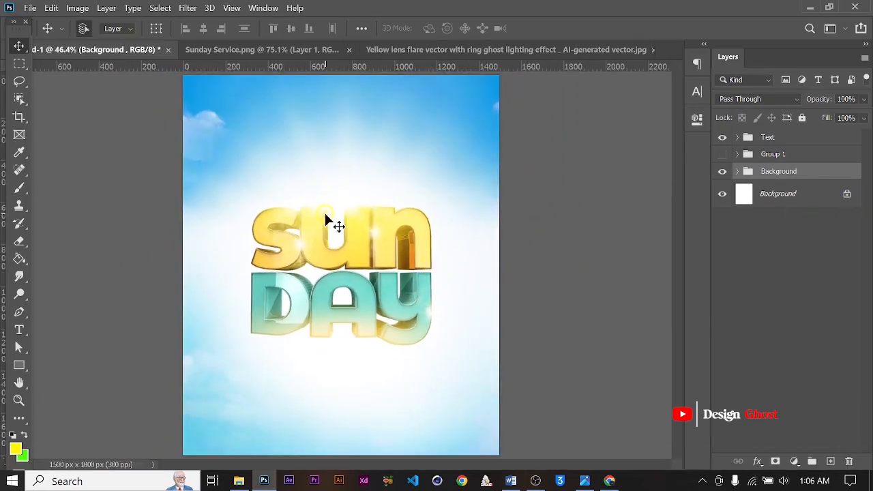
scroll(293, 195, "up", 6, "alt")
left_click_drag(318, 198, 325, 238)
scroll(324, 238, "down", 1, "alt")
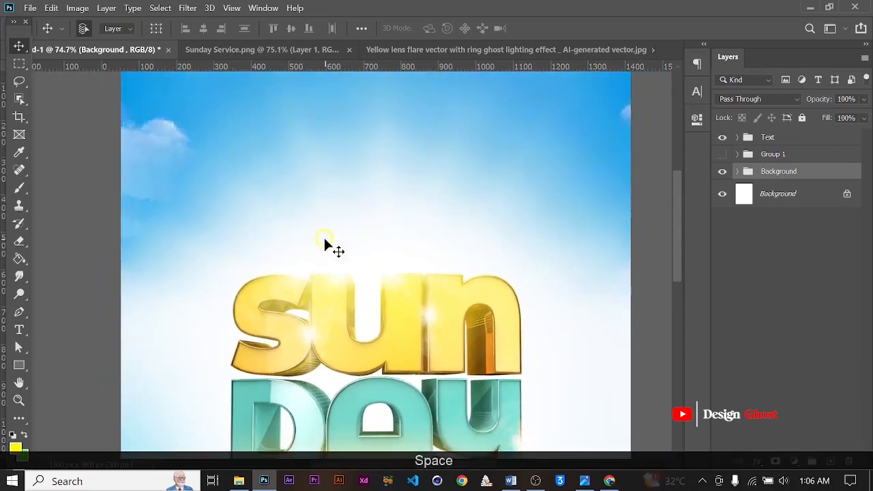
left_click(19, 331)
scroll(296, 266, "up", 3, "alt")
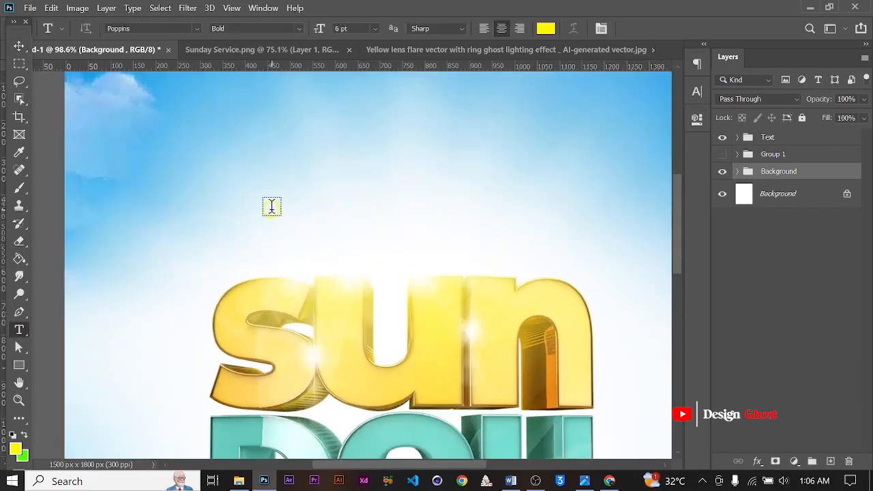
left_click(267, 205)
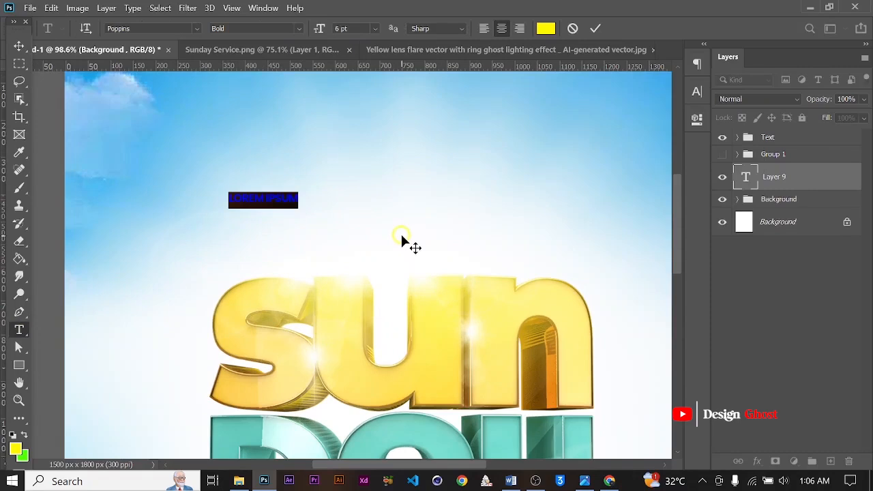
type("H")
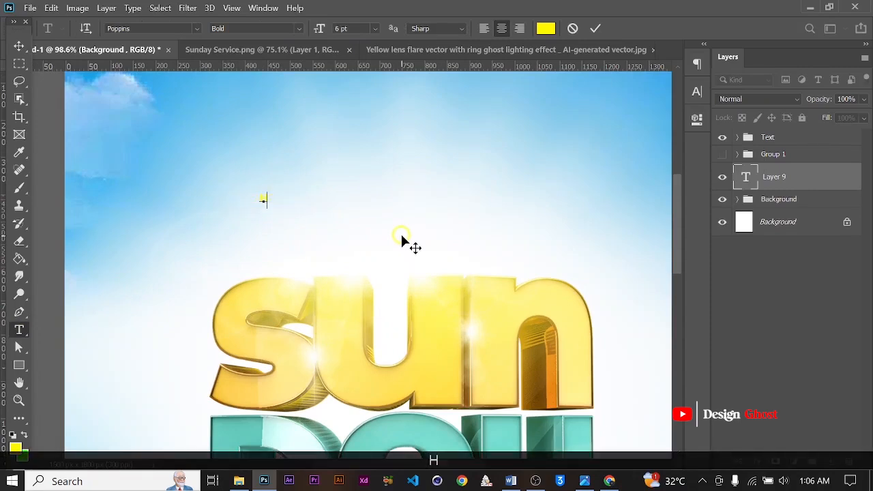
type("IS PRESENCE IN FAI")
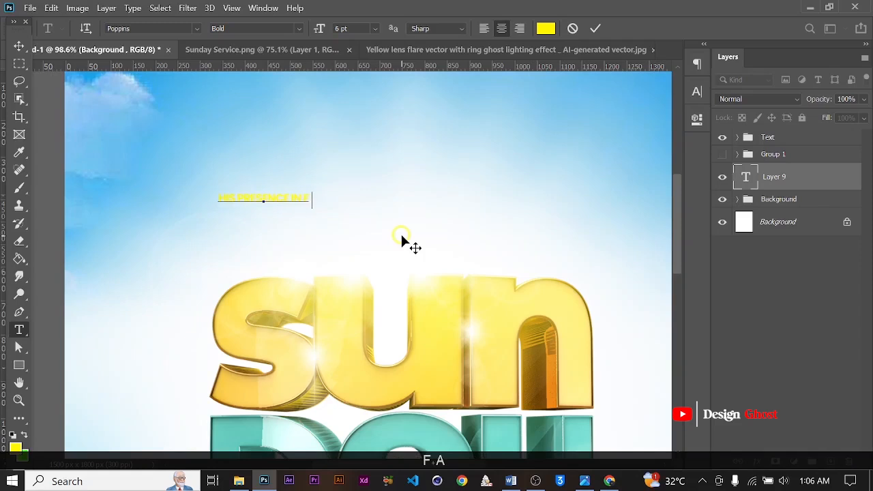
type("TH")
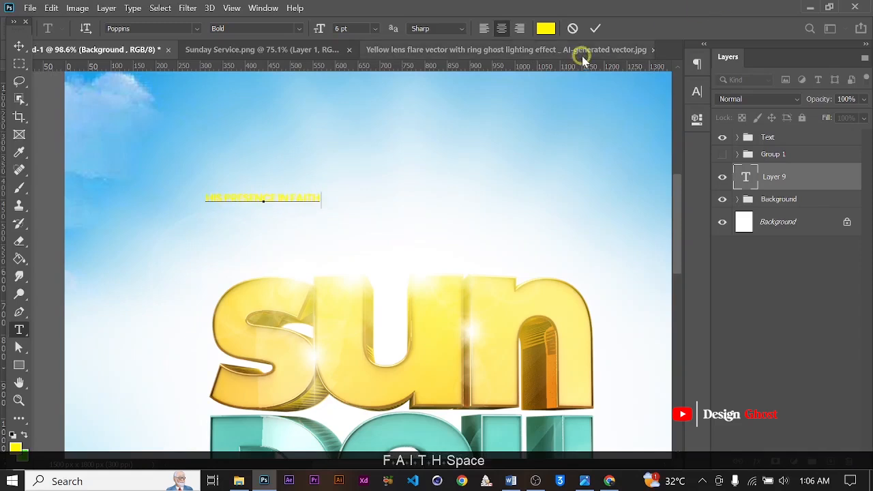
left_click(680, 119)
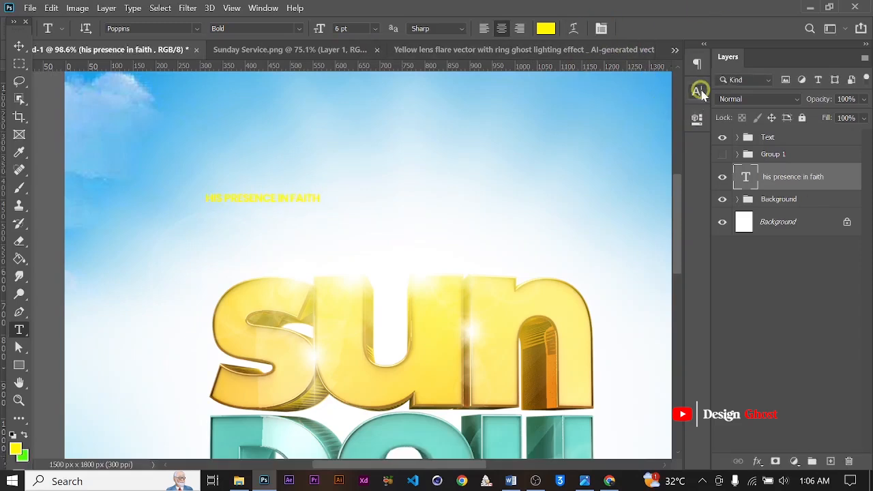
Step: Sample the sky blue for the "HIS PRESENCE IN FAITH" text and adjust its colour to #35b2ed
left_click(698, 92)
left_click(653, 172)
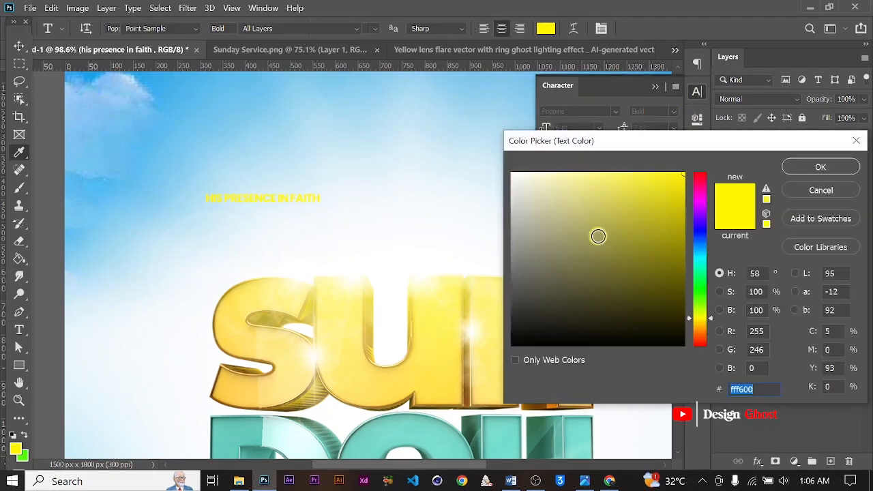
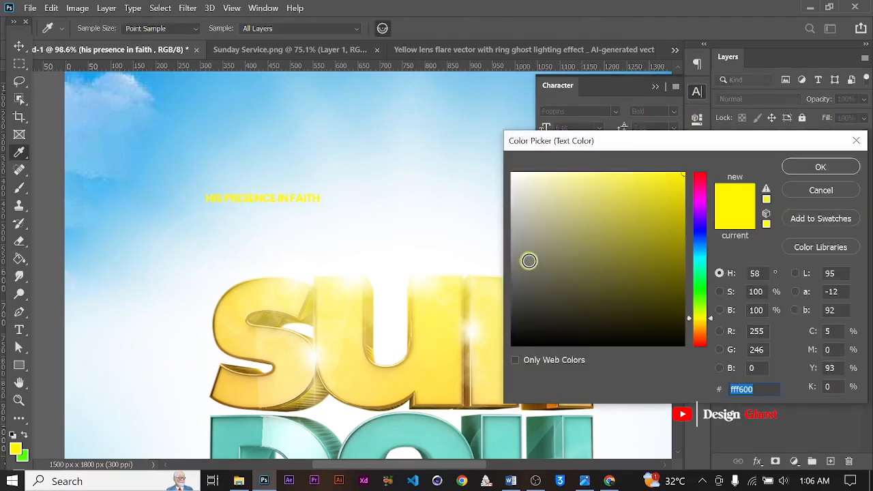
left_click(480, 103)
mouse_move(575, 184)
left_mouse_down()
mouse_move(618, 171)
mouse_move(643, 183)
left_mouse_up()
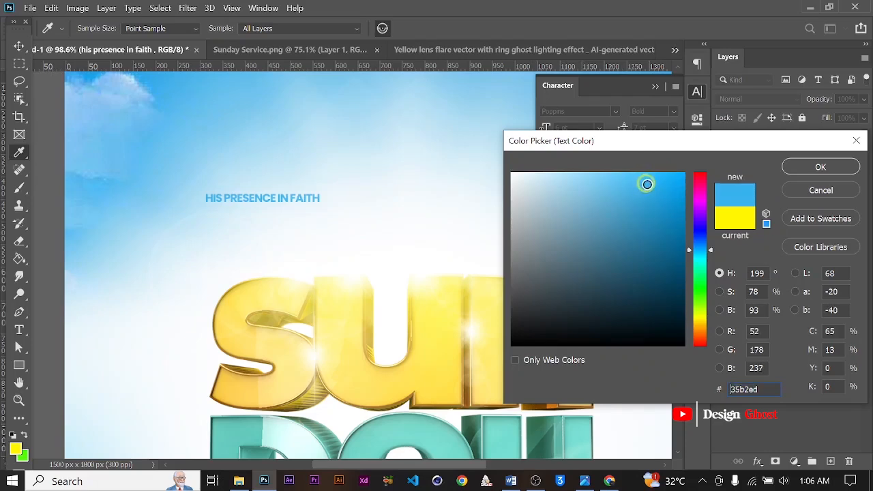
left_click(852, 169)
left_click(654, 86)
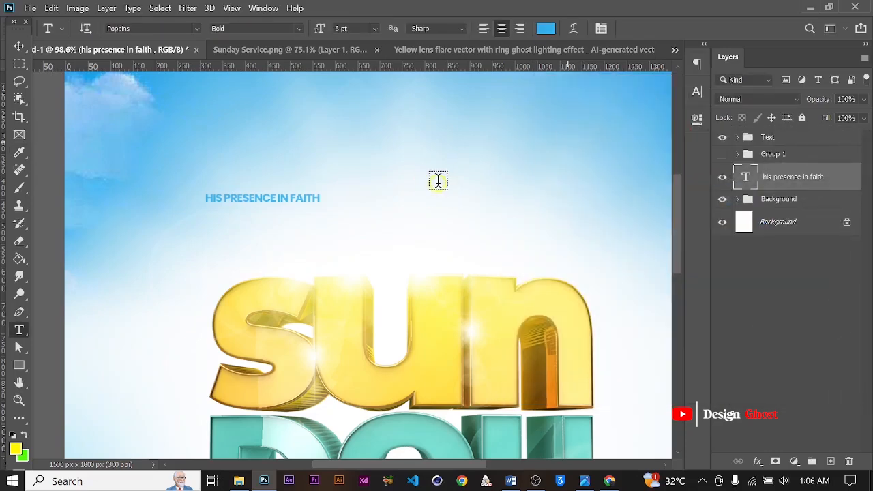
Step: Scale the "HIS PRESENCE IN FAITH" text up to about 250%
key("v")
key("ctrl+t")
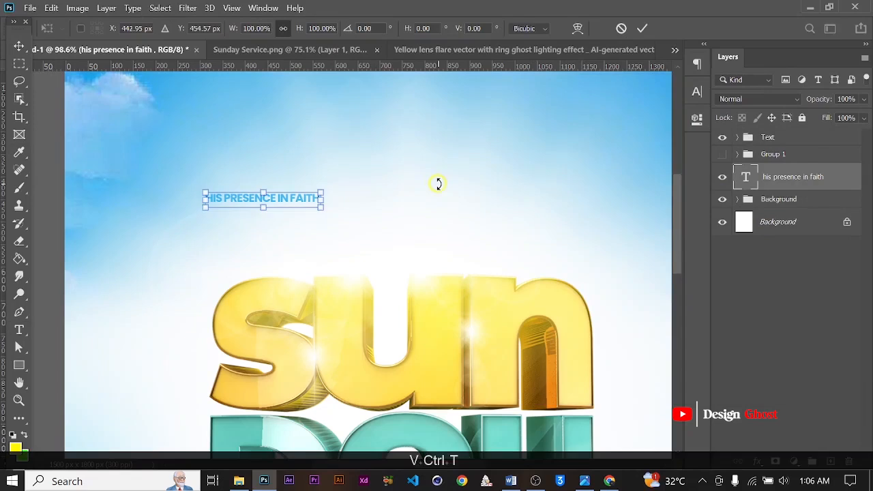
scroll(368, 191, "down", 2)
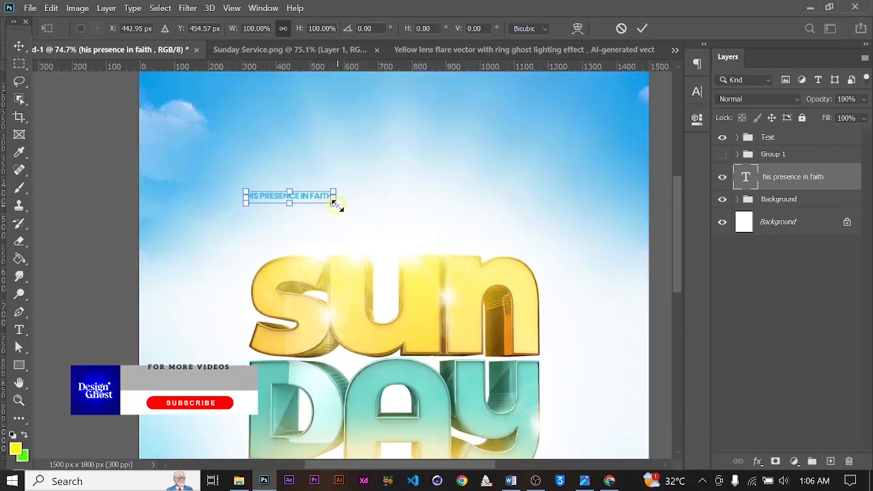
left_click_drag(335, 204, 467, 214)
key("Return")
key("ctrl+0")
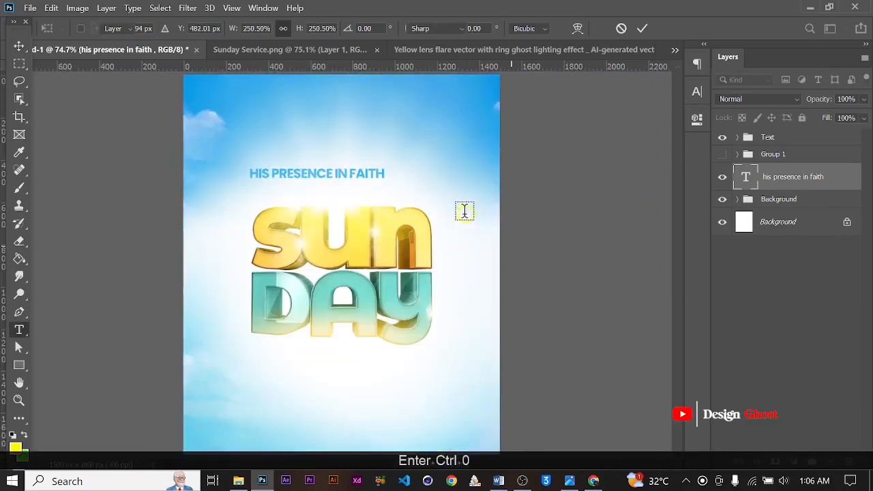
Step: Centre the "HIS PRESENCE IN FAITH" text horizontally on the canvas and nudge it slightly upward
left_click(20, 46)
key("ctrl+a")
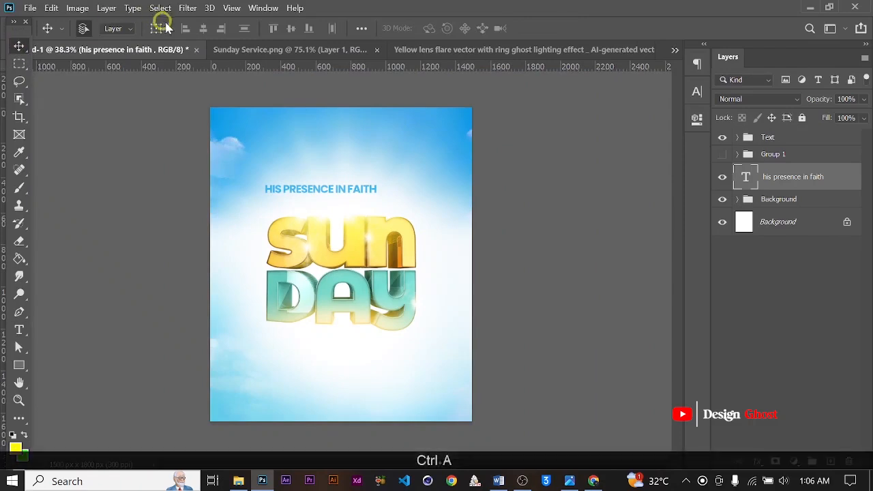
left_click(203, 28)
key("ctrl+d")
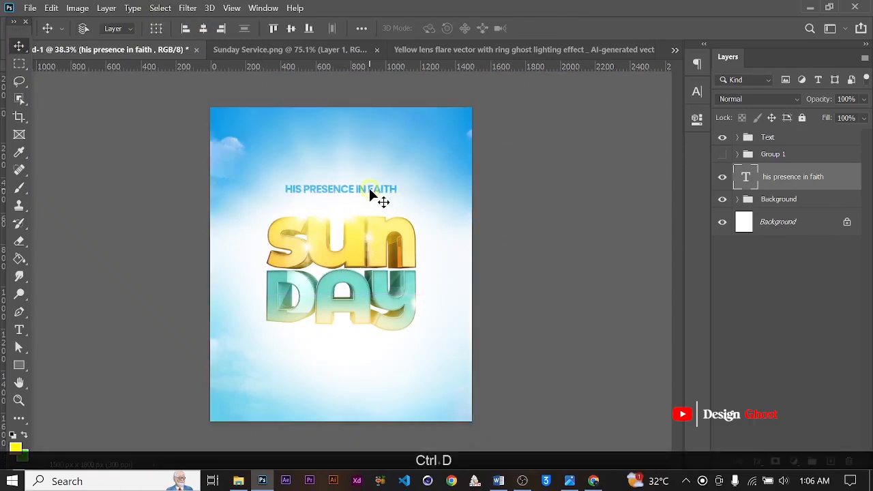
scroll(367, 186, "up", 3)
key("Up")
key("Up")
key("Up")
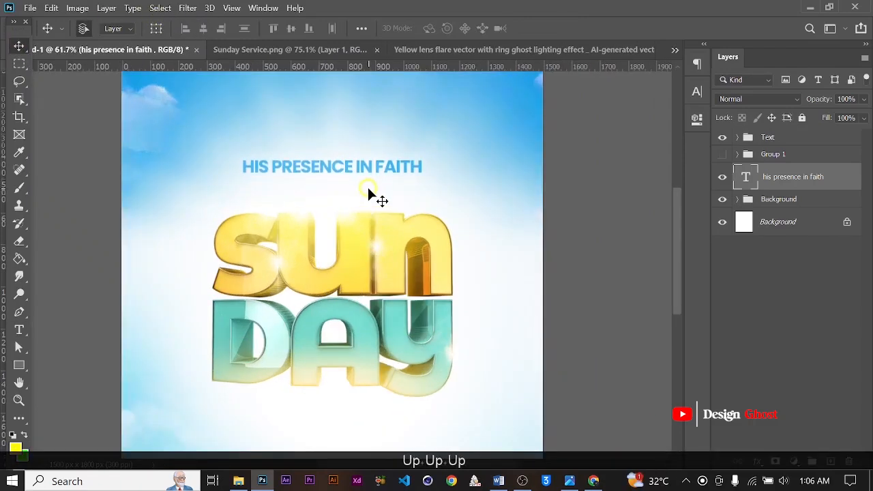
Step: Duplicate the "HIS PRESENCE IN FAITH" text and move the copy down to sit directly beneath the original line
key("ctrl+j")
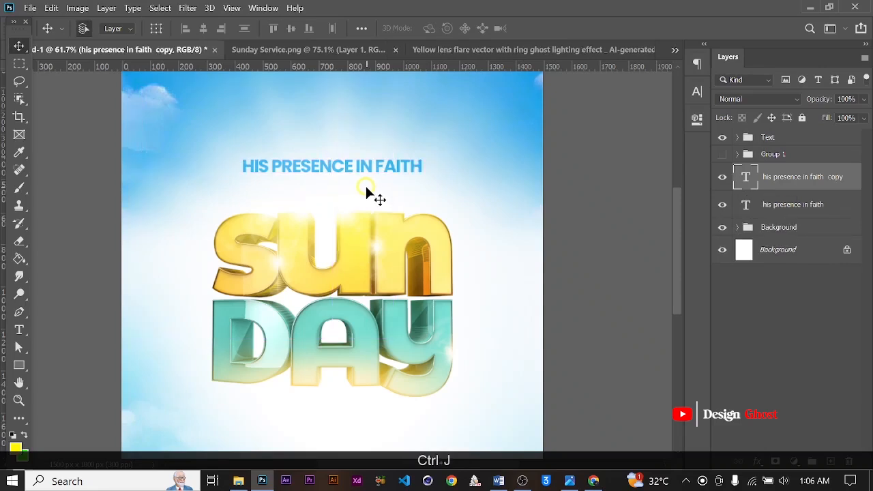
key("Down")
key("Down")
key("Down")
key("Down")
key("Down")
key("Down")
key("Down")
key("Down")
key("Down")
key("Down")
key("Down")
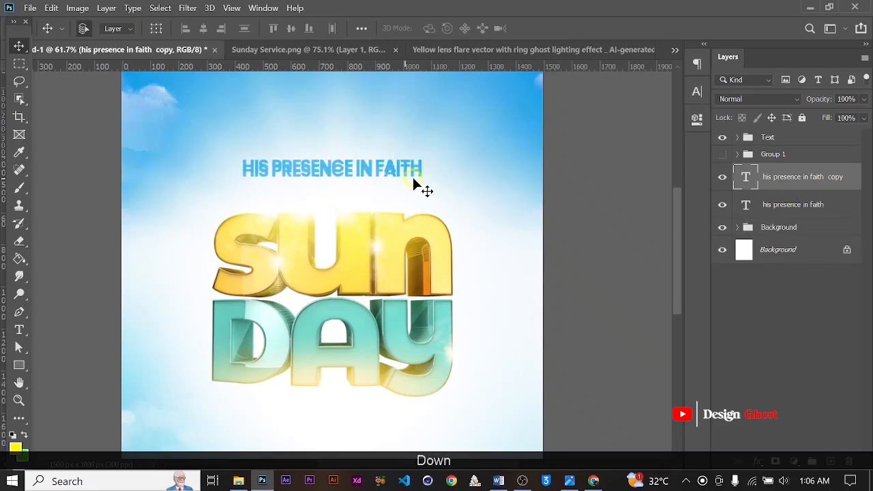
key("Down")
key("Down")
key("Down")
key("Down")
key("Down")
key("Down")
key("Down")
key("Down")
left_click(696, 95)
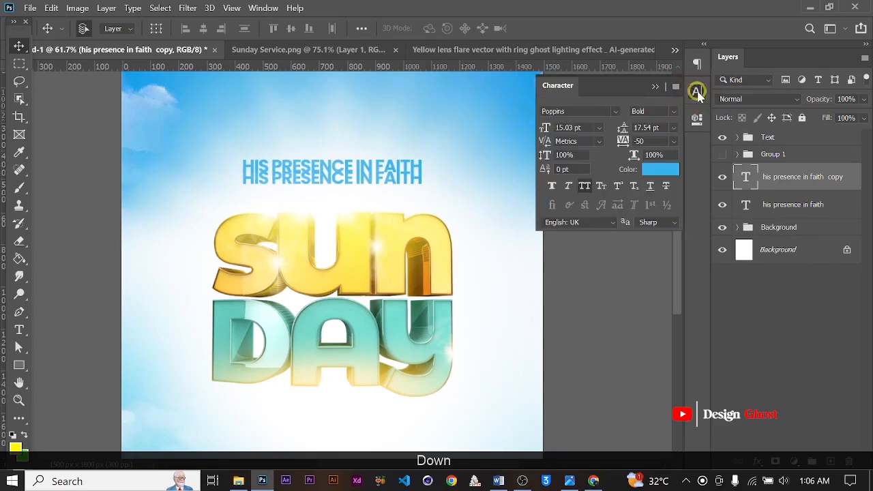
key("Down")
key("Down")
key("Down")
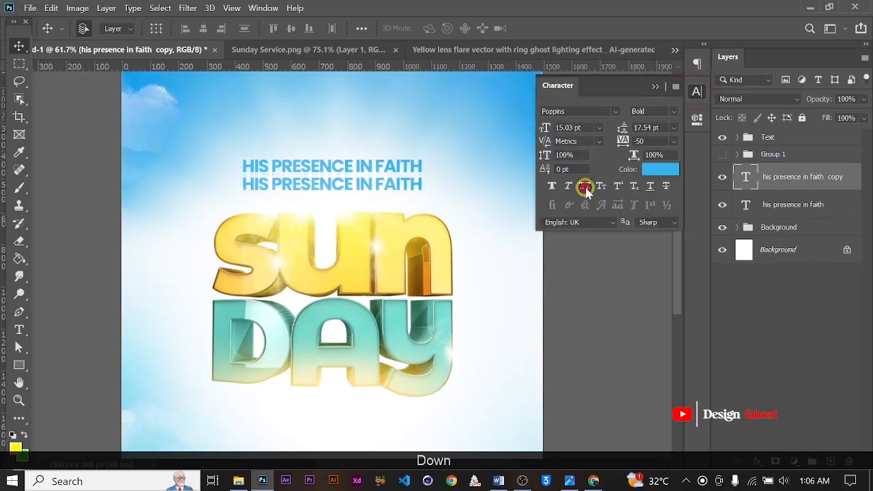
Step: Turn off All Caps for the duplicated line and replace its text with "Igniting Faith, Inspiring Love"
left_click(585, 187)
left_click(654, 86)
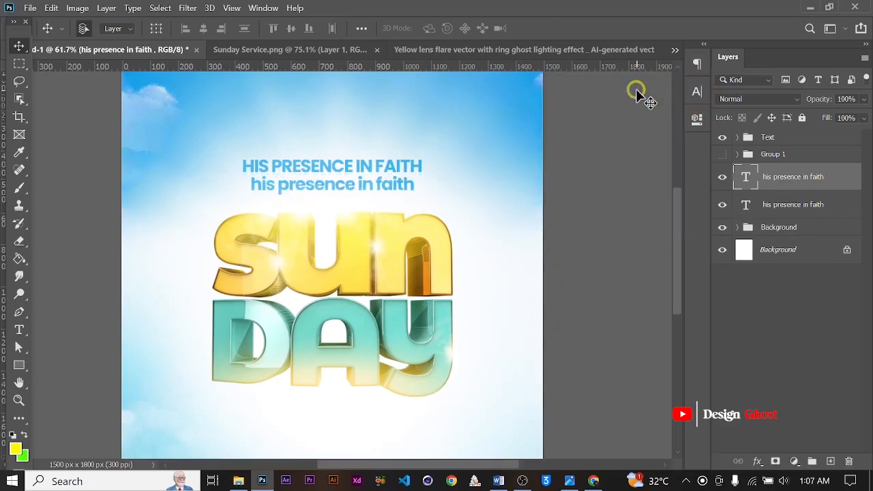
double_click(373, 188)
key("ctrl+a")
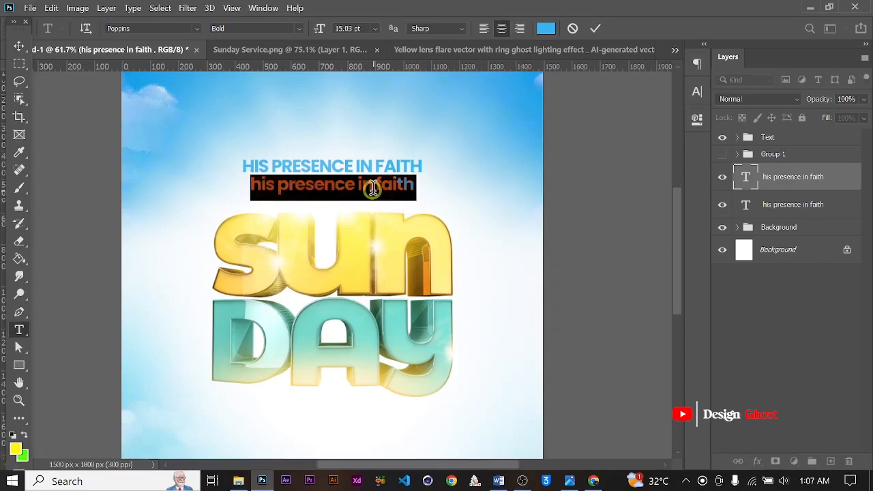
type("Ign")
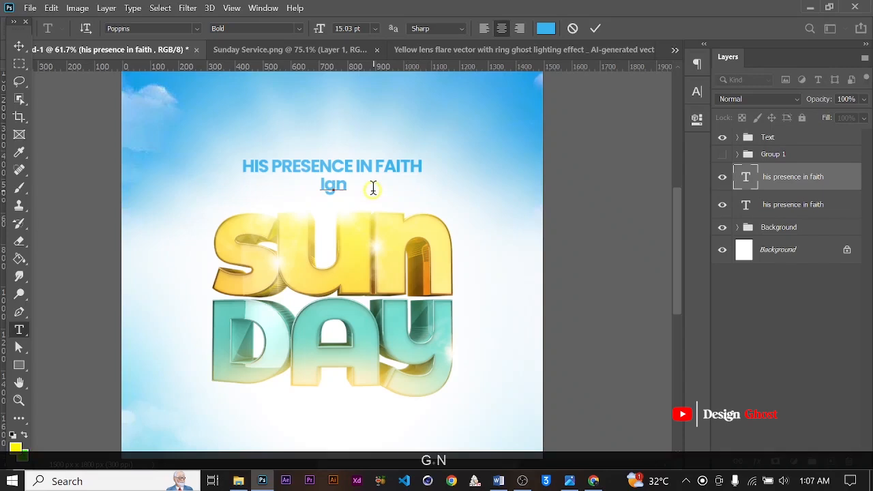
type("iting ")
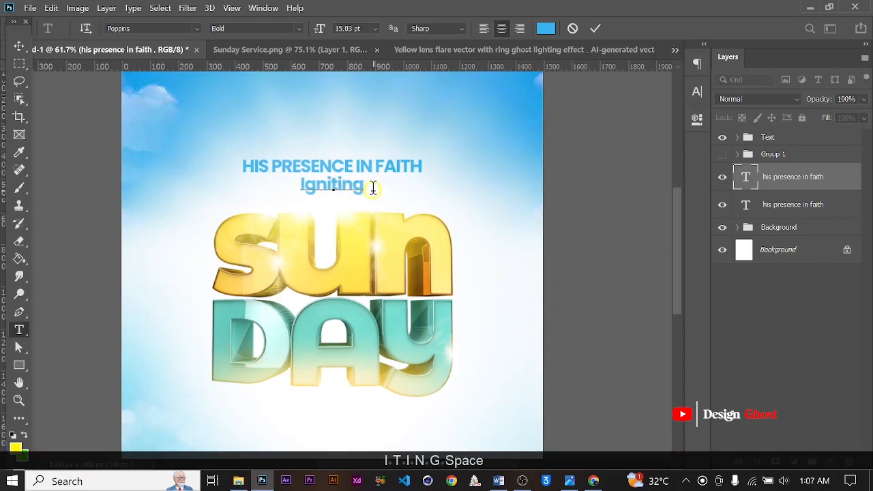
type("Faith")
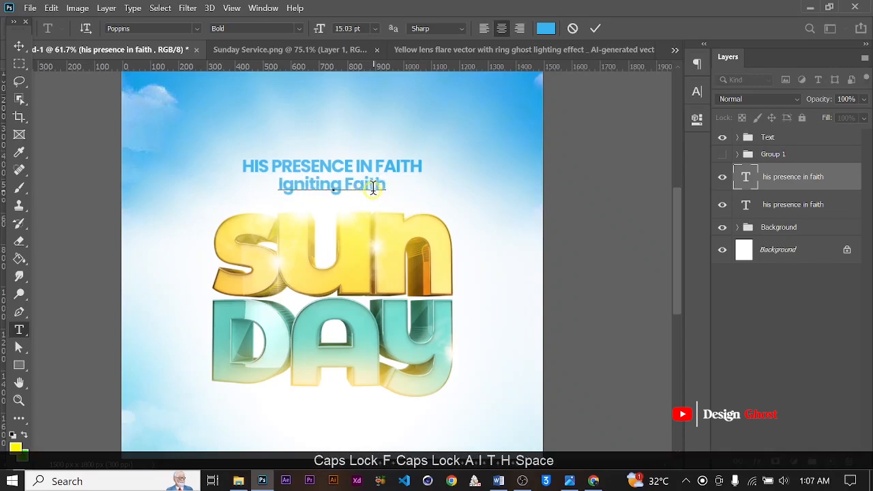
key("BackSpace")
type(", ")
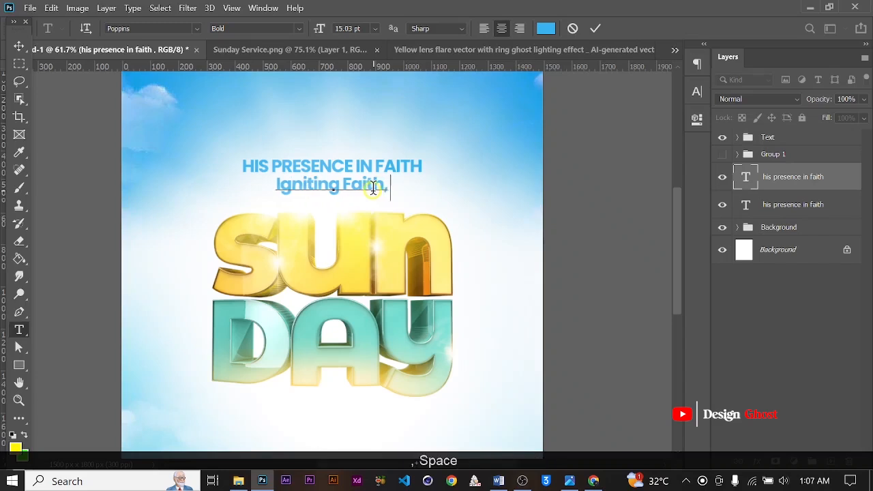
type("Ins")
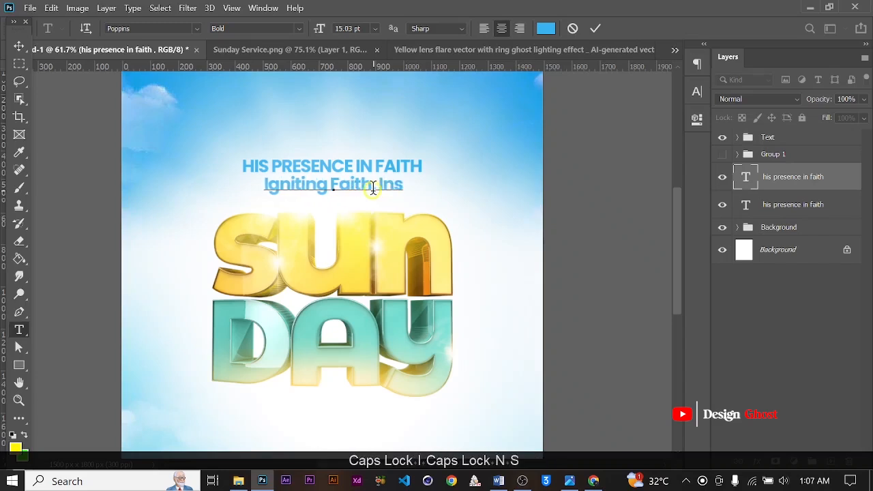
type("piring ")
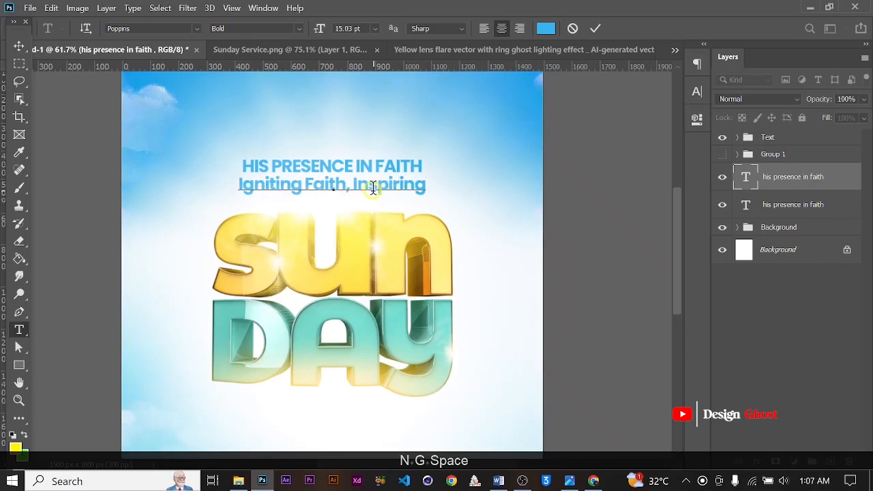
type("Love")
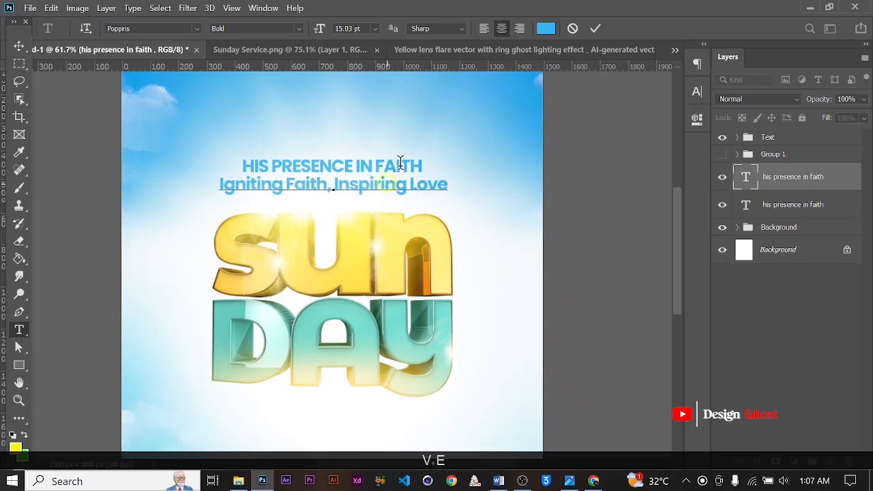
left_click(593, 29)
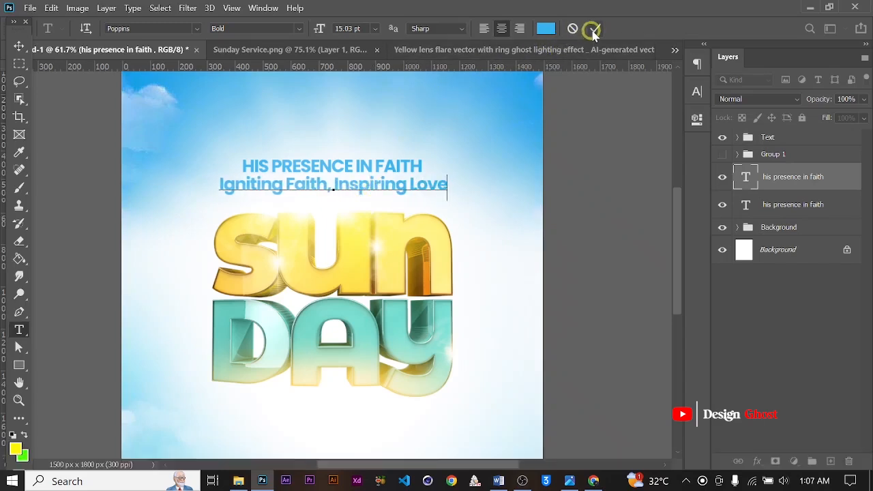
Step: Set the "Igniting Faith, Inspiring Love" tagline to Poppins Medium and apply Faux Bold
left_click(695, 91)
left_click(673, 111)
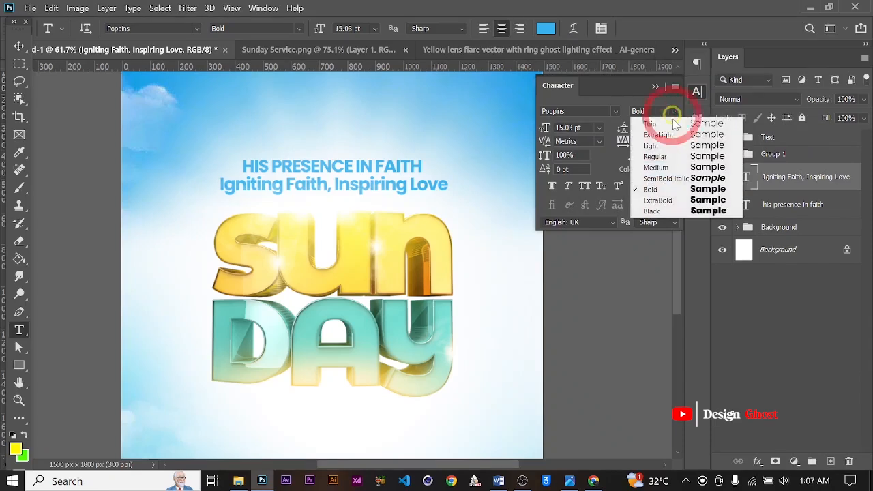
left_click(658, 167)
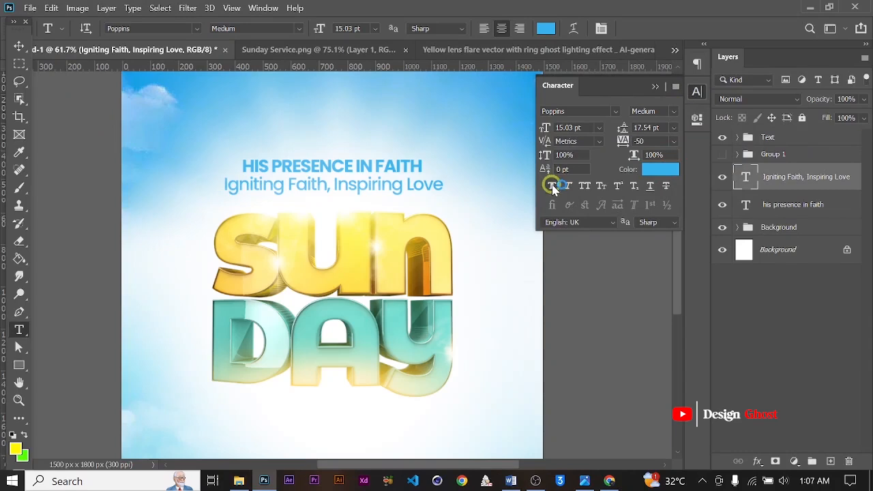
left_click(15, 45)
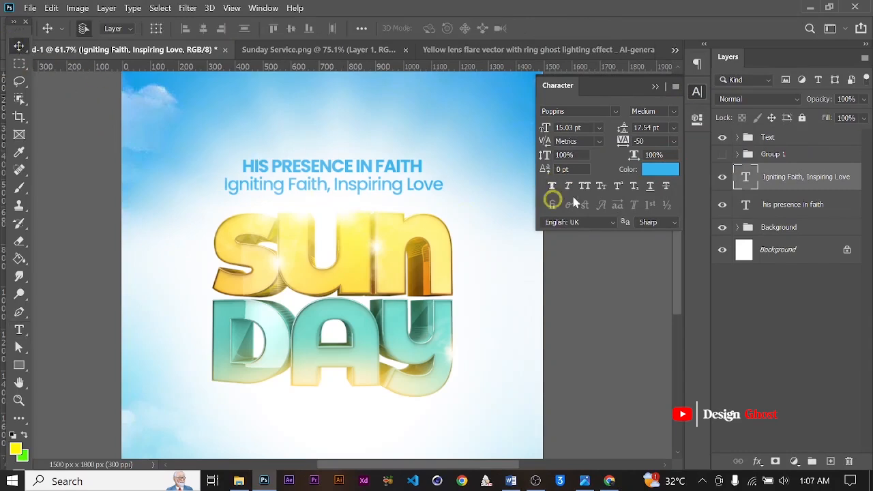
left_click(552, 187)
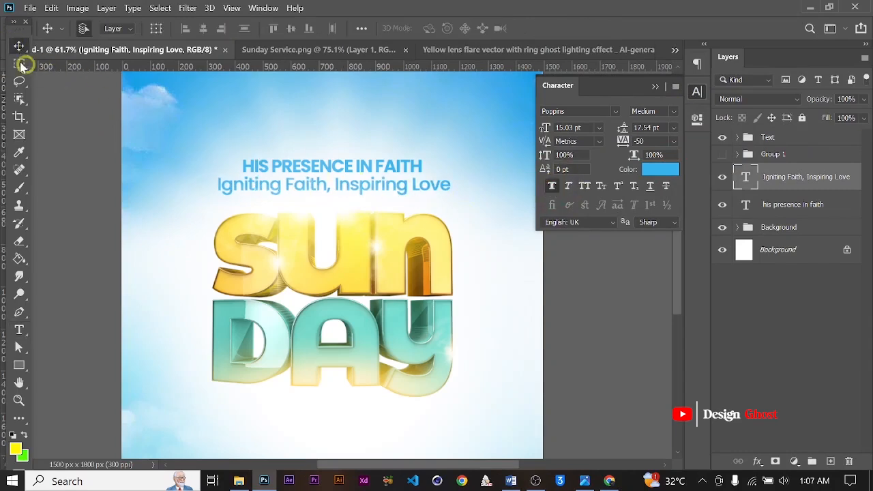
Step: Scale the "Igniting Faith, Inspiring Love" tagline down to about 9.3 pt
key("ctrl+t")
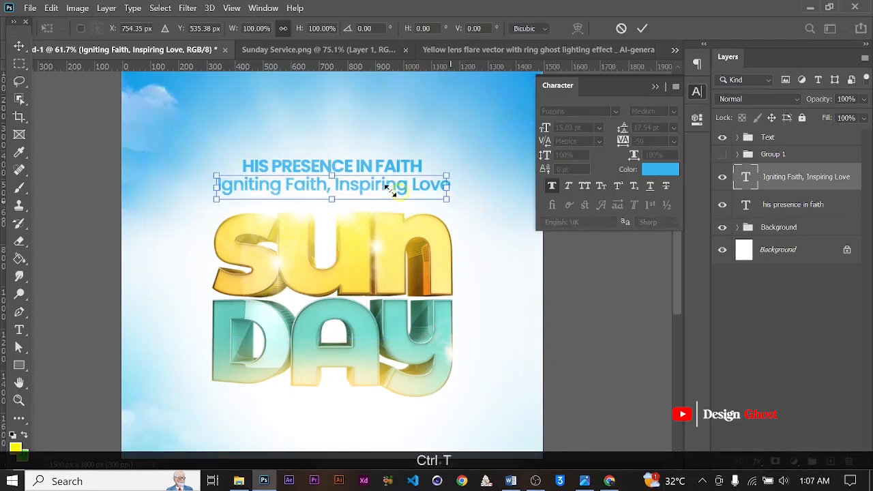
left_click_drag(390, 192, 361, 184)
key("Return")
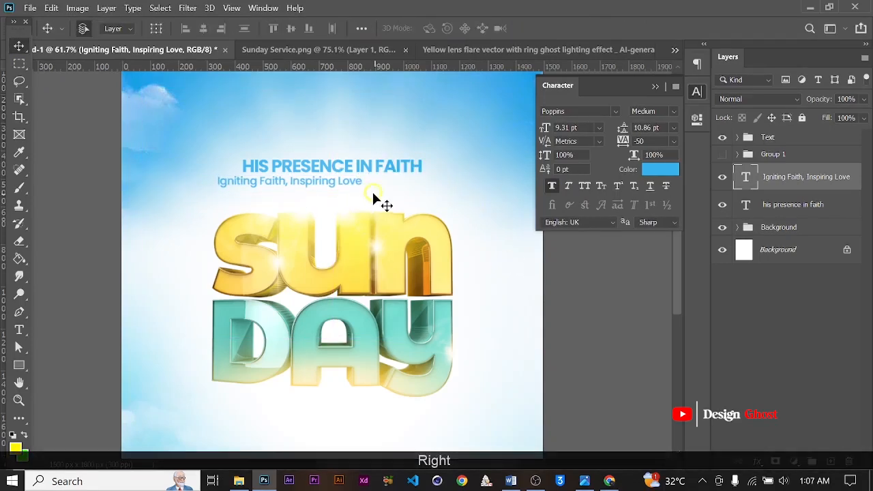
Step: Nudge the tagline to the right beneath the "HIS PRESENCE IN FAITH" line
key("Right")
key("Right")
key("Right")
key("Right")
key("Right")
key("Right")
key("Right")
key("Right")
key("Right")
key("Right")
key("Right")
key("Right")
key("Right")
key("Right")
key("Right")
key("Right")
key("Right")
key("Right")
key("Right")
key("Right")
scroll(361, 194, "down", 3, "alt")
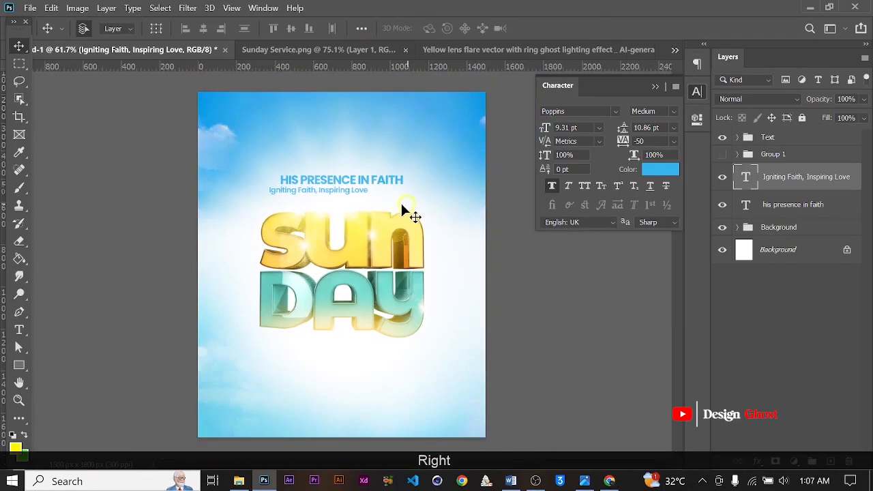
key("Right")
key("Right")
key("Right")
key("Right")
key("Right")
key("Right")
key("Right")
key("Right")
key("Right")
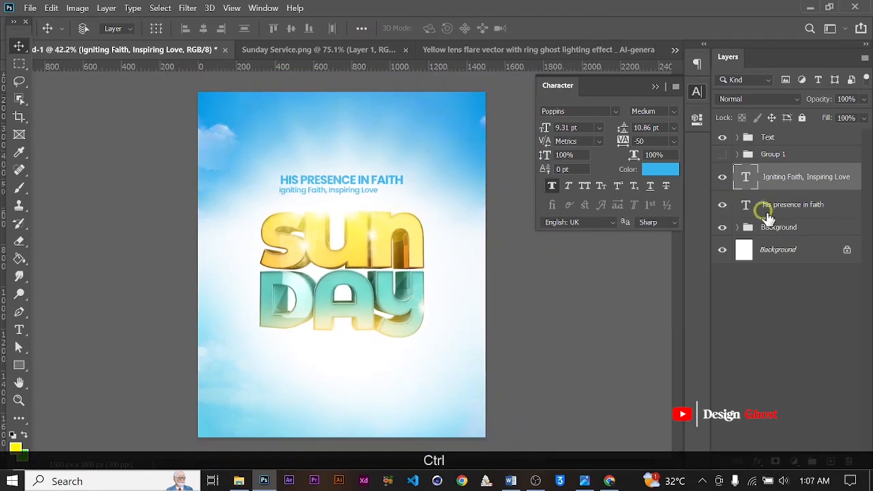
Step: Centre the tagline and the "HIS PRESENCE IN FAITH" text together horizontally on the canvas
left_click(776, 211, "ctrl")
key("ctrl+a")
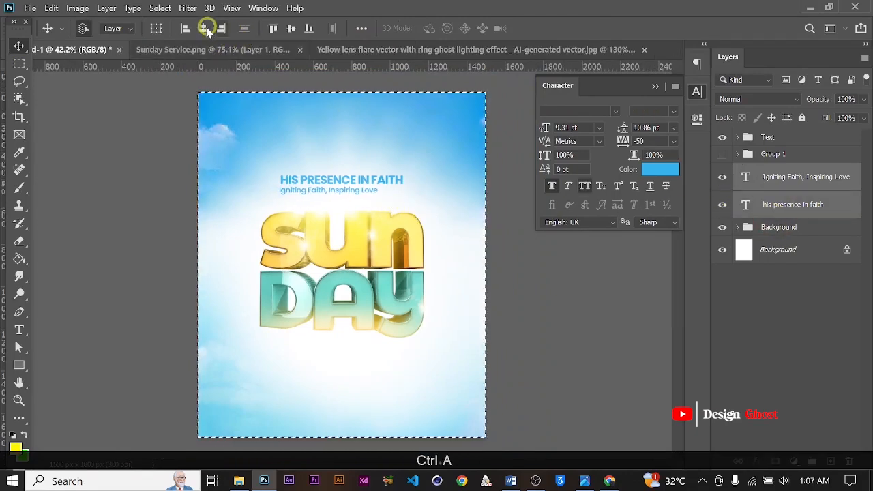
left_click(203, 28)
key("ctrl+d")
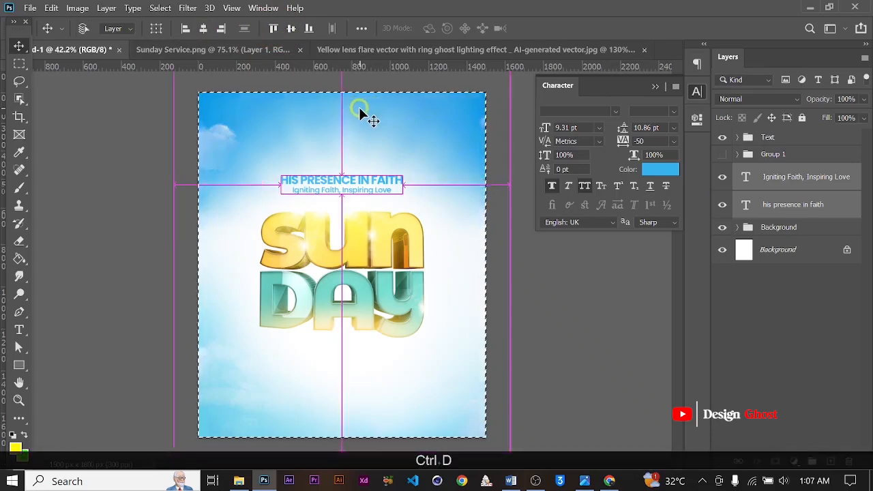
scroll(401, 178, "up", 4, "alt")
scroll(381, 214, "down", 1, "alt")
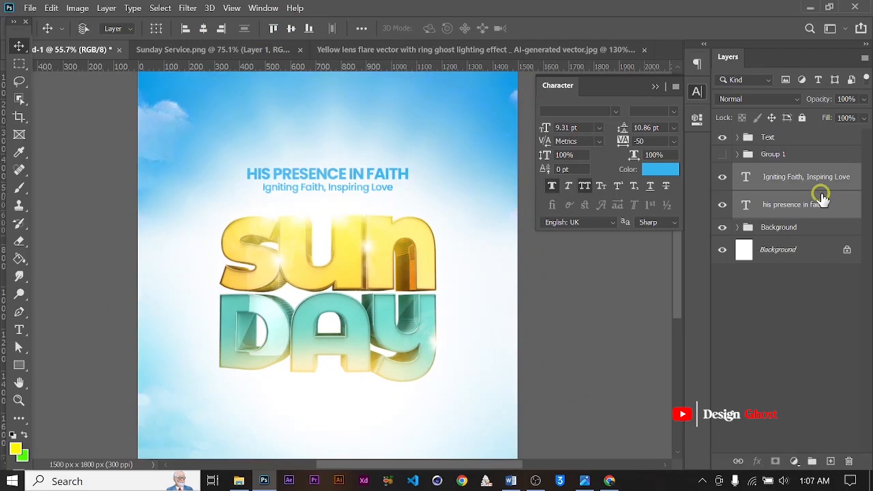
Step: Move the tagline and "HIS PRESENCE IN FAITH" layers to the top of the layer stack, above the Text group
key("ctrl+bracketright")
key("ctrl+bracketright")
scroll(352, 228, "down", 4, "alt")
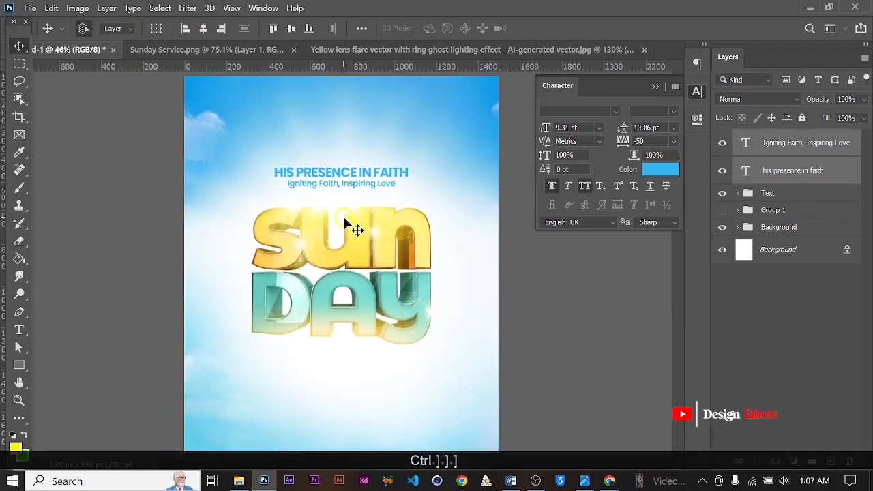
scroll(353, 228, "up", 3, "alt")
Step: Nudge the two blue text lines up slightly and group their layers
key("Up")
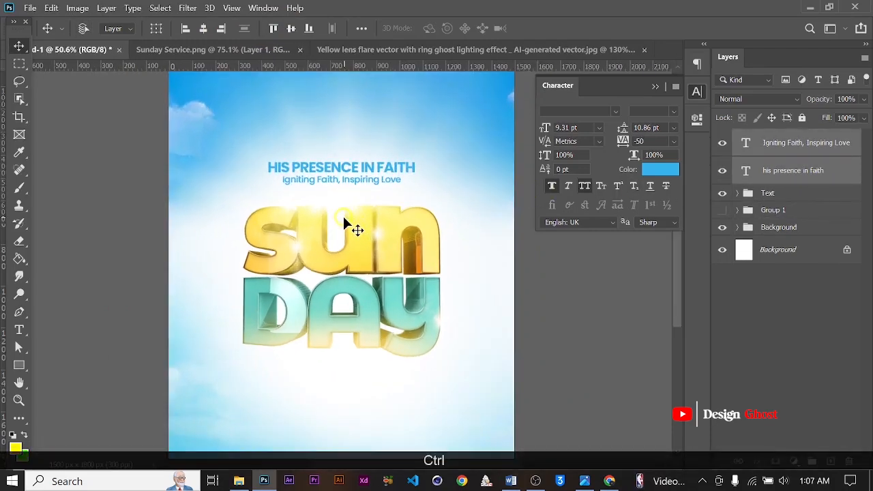
key("ctrl+g")
scroll(297, 225, "down", 1, "alt")
scroll(298, 225, "up", 3, "alt")
key("space")
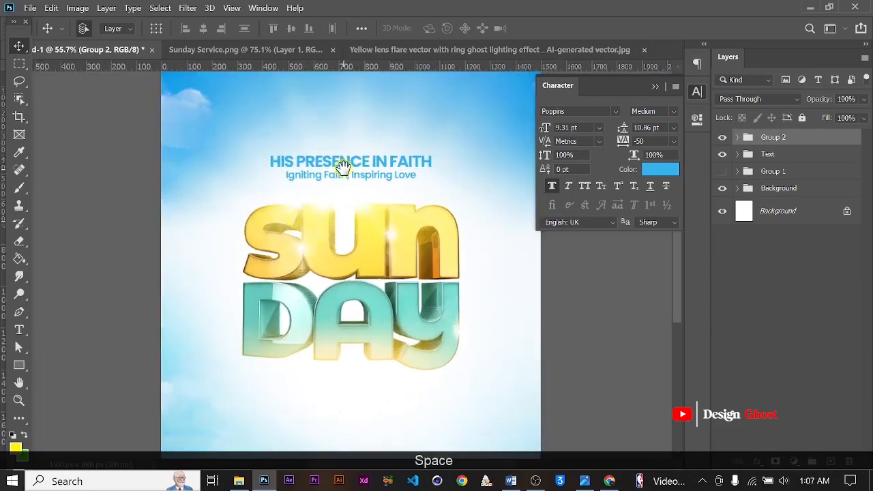
left_click_drag(341, 168, 338, 200)
scroll(340, 209, "down", 2, "alt")
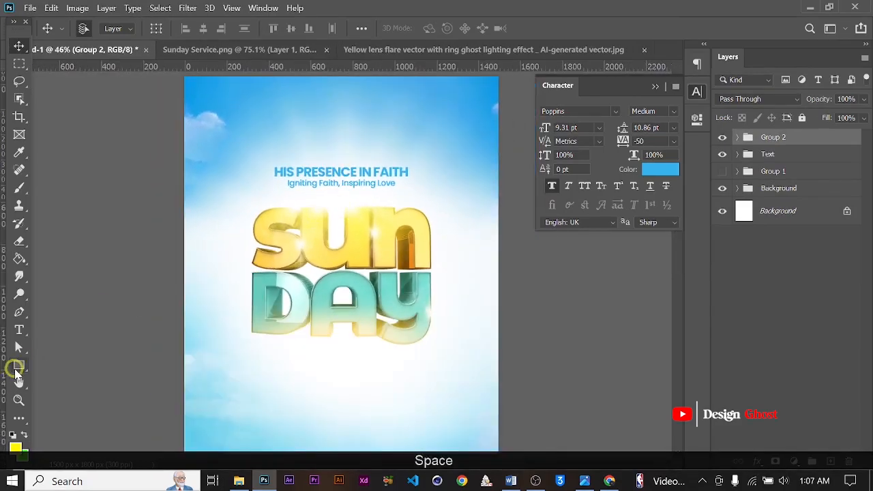
Step: Draw a circle about 148 px in diameter above the "HIS PRESENCE IN FAITH" text with the Ellipse tool
left_click(17, 373)
left_click(60, 388)
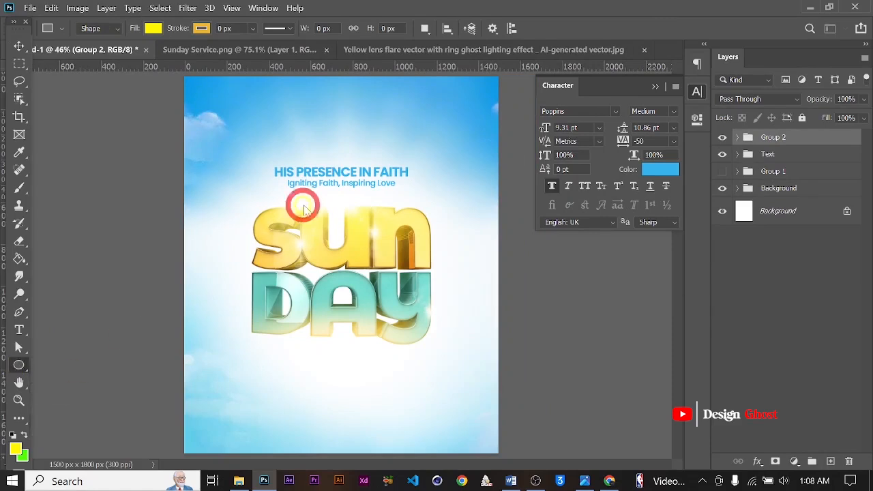
scroll(303, 208, "up", 2, "alt")
left_click_drag(292, 92, 342, 137, "shift")
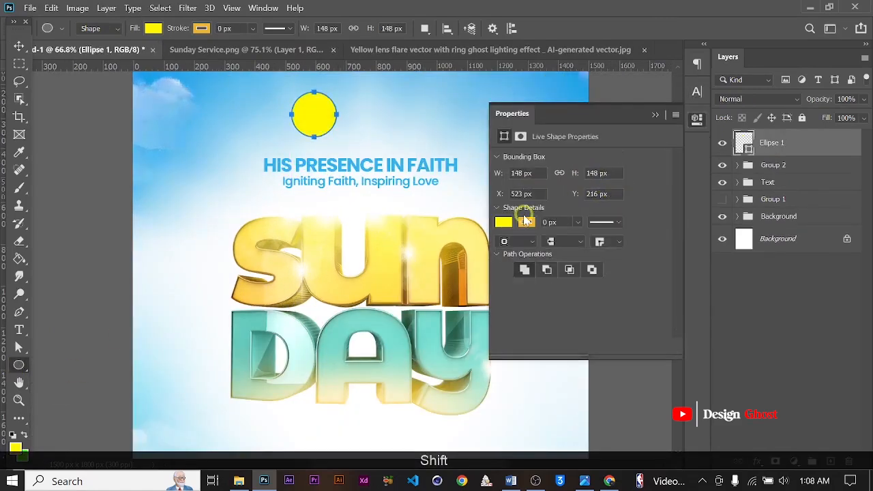
Step: Change the circle's fill colour to white
left_click(501, 222)
left_click(578, 294)
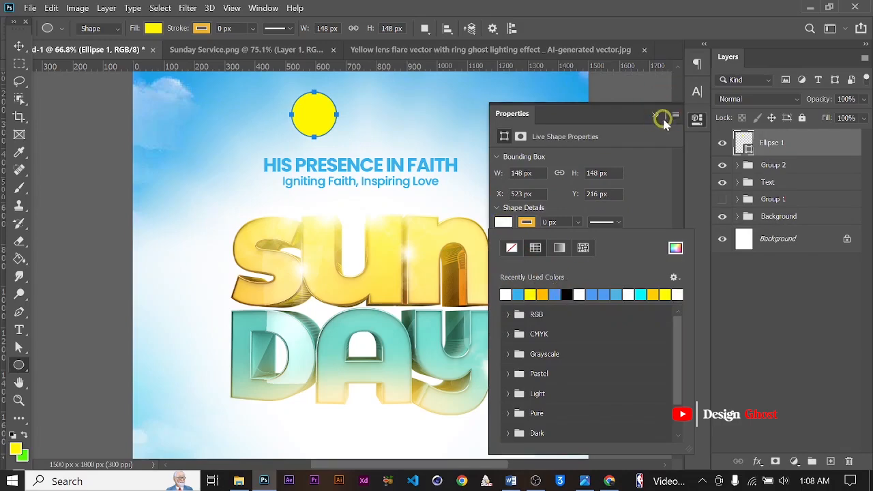
left_click(655, 115)
scroll(341, 159, "down", 1, "alt")
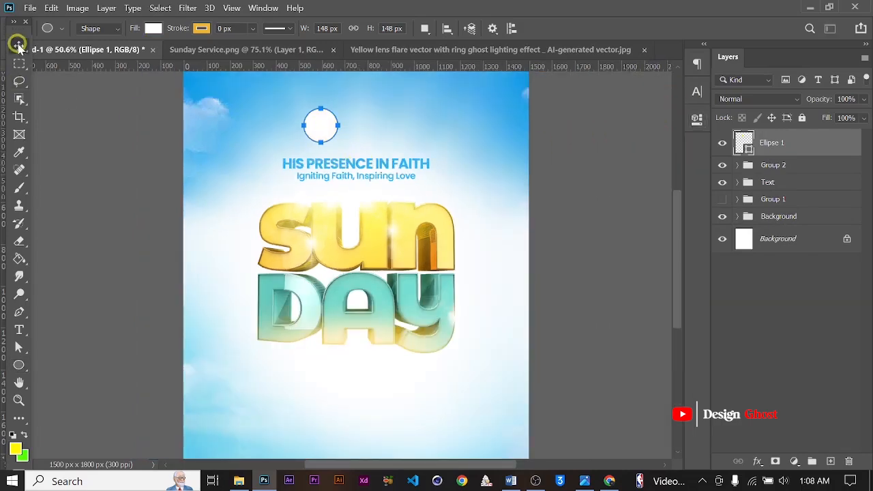
Step: Move the white circle slightly up and to the right above the theme text
left_click(18, 45)
scroll(312, 124, "up", 2, "alt")
left_click_drag(322, 151, 331, 208)
left_click_drag(342, 171, 346, 166)
scroll(495, 266, "down", 1, "alt")
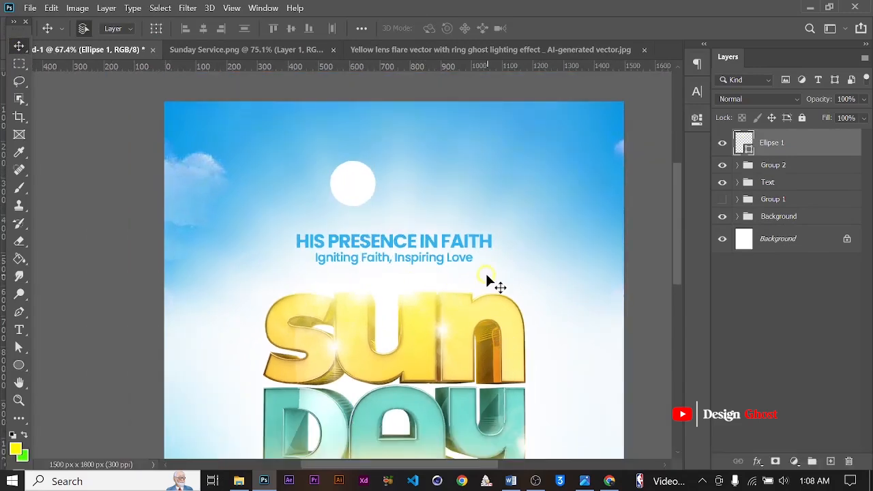
Step: Open the Logo image from the Cleaning Services folder as its own document in Photoshop
left_click(248, 481)
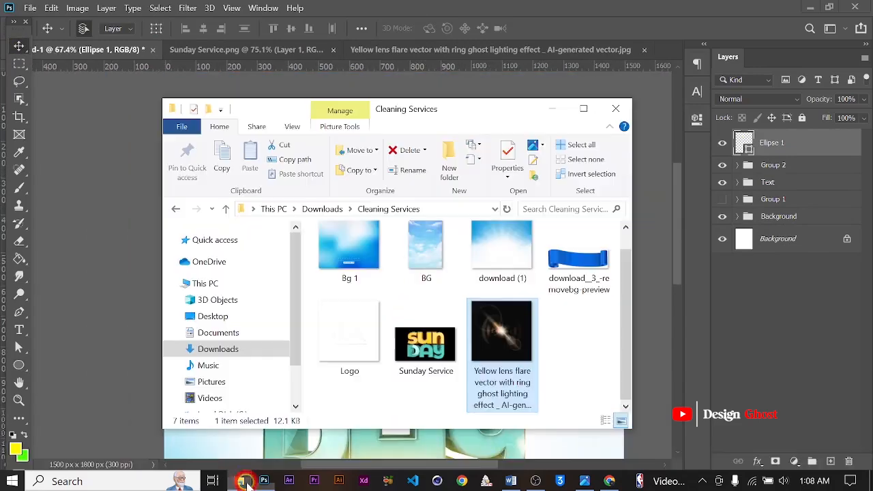
left_click(349, 328)
left_click(559, 5)
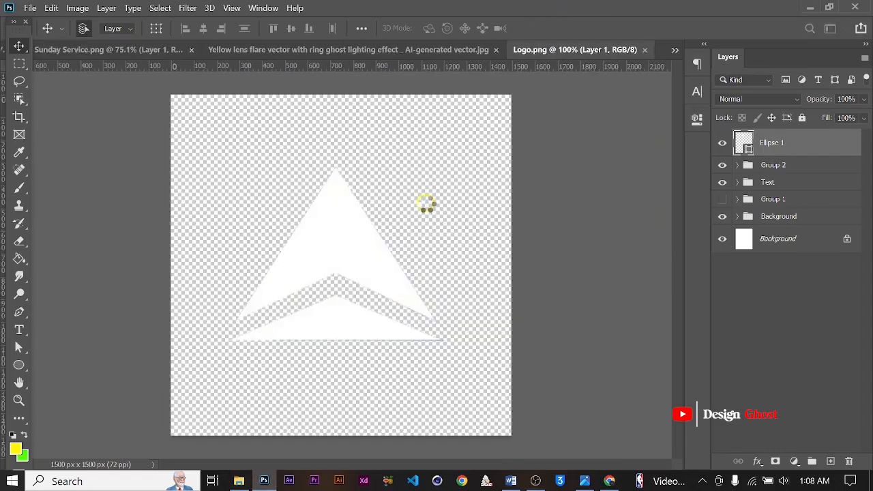
Step: Copy the white triangular logo from Logo.png into the Sunday poster document
left_click_drag(342, 232, 97, 15)
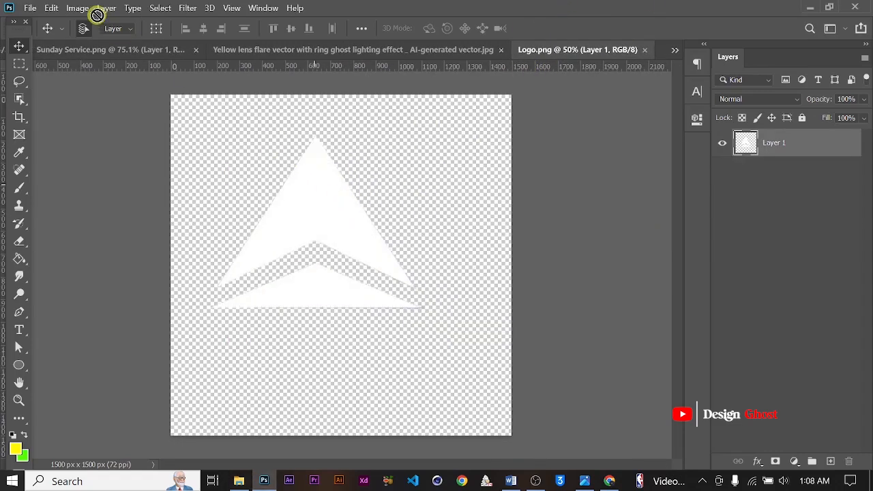
left_click_drag(114, 49, 308, 150)
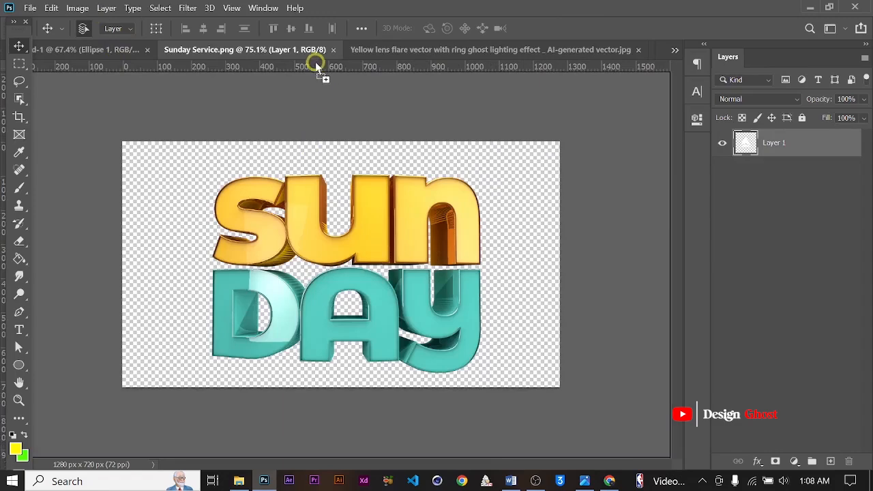
left_click_drag(315, 62, 370, 185)
Step: Scale the imported logo proportionally to about 8% and place it in the centre of the white circle
key("ctrl+t")
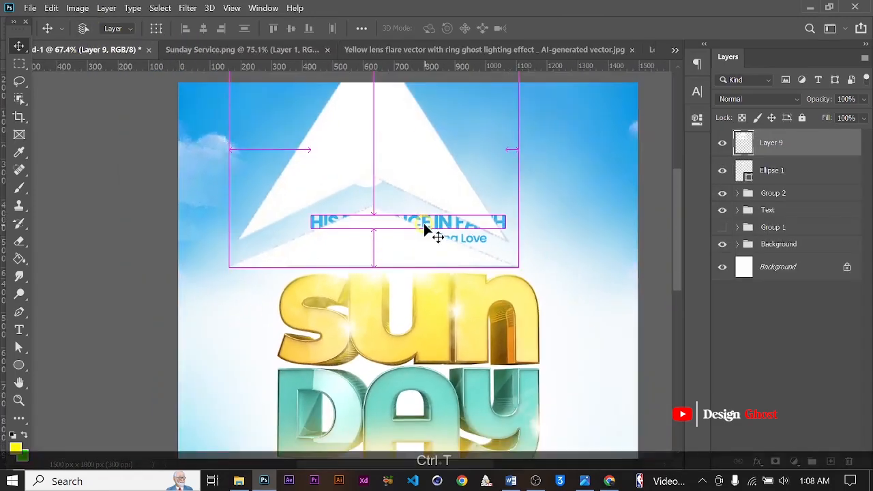
scroll(477, 245, "down", 1, "alt")
left_click_drag(496, 256, 416, 229)
scroll(384, 184, "up", 2, "alt")
scroll(416, 230, "up", 1, "alt")
left_click_drag(425, 182, 381, 254)
scroll(395, 232, "up", 1, "alt")
left_click(643, 28)
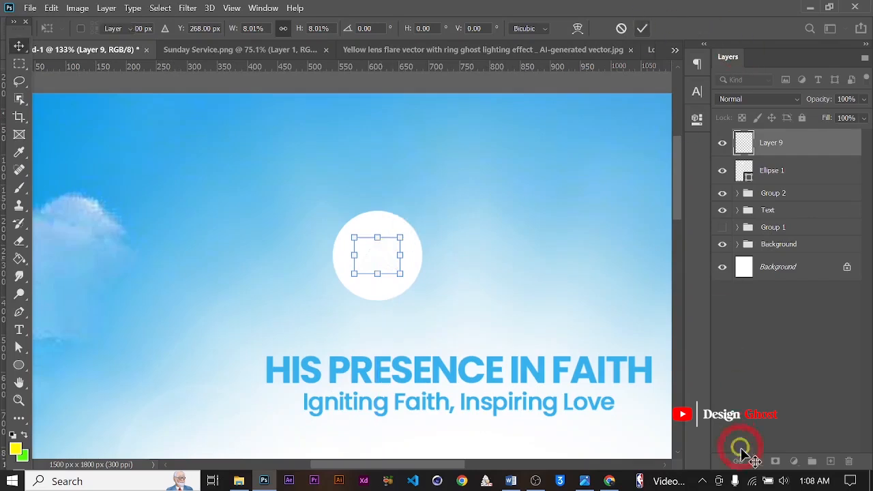
Step: Apply a black Color Overlay in Normal mode at 100% opacity to the triangular logo
left_click(756, 462)
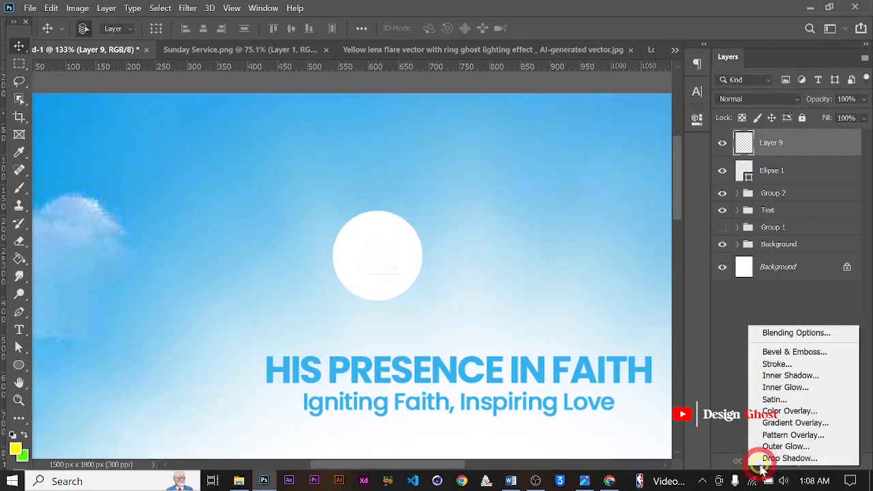
left_click(786, 412)
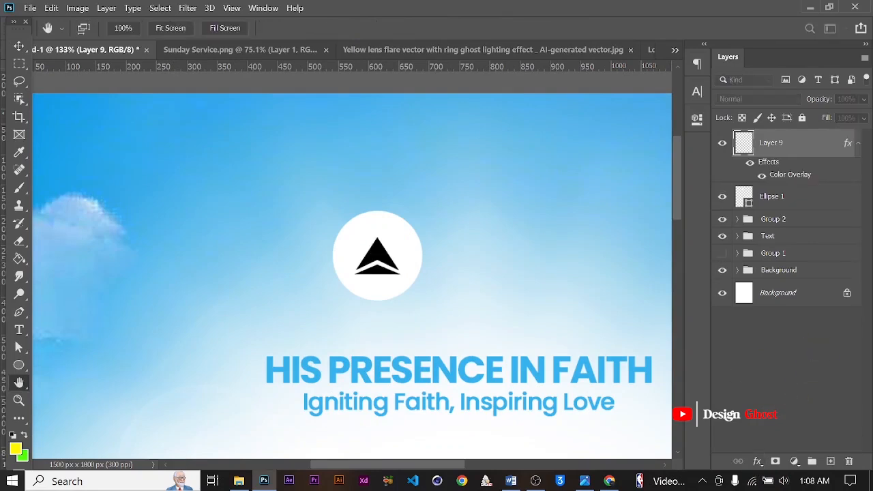
left_click_drag(747, 213, 271, 179)
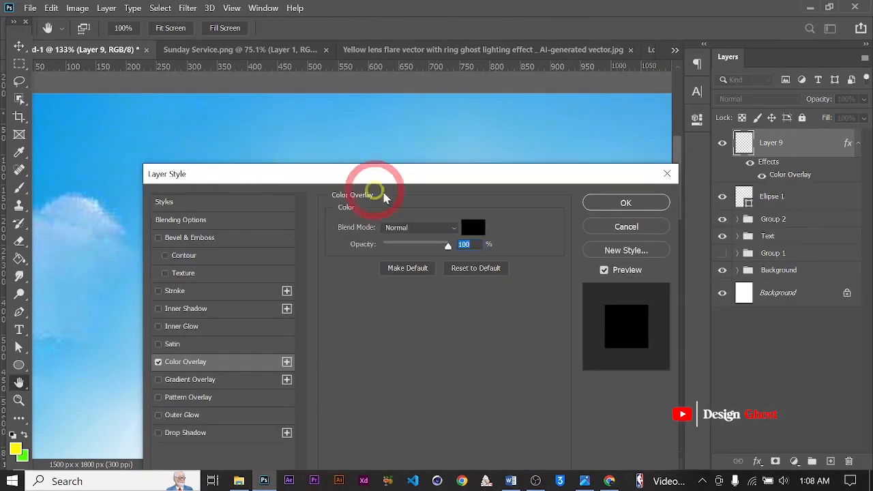
left_click(625, 202)
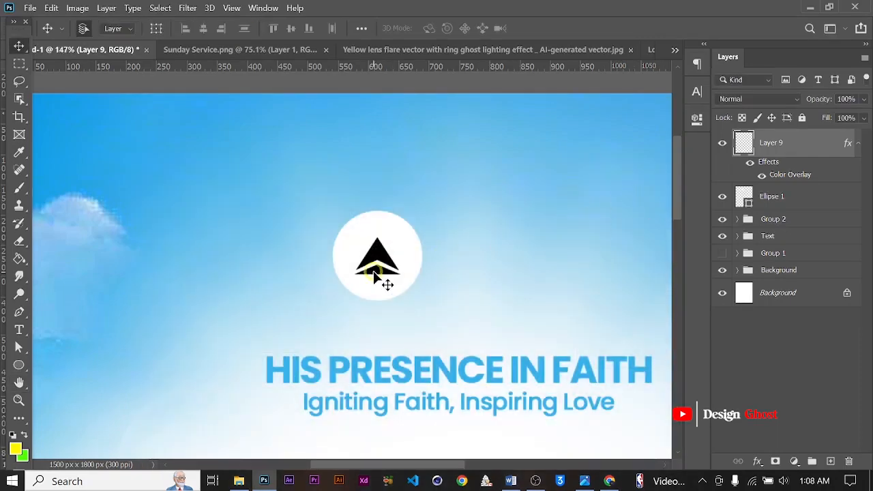
scroll(373, 271, "up", 3, "alt")
left_click_drag(386, 240, 383, 237)
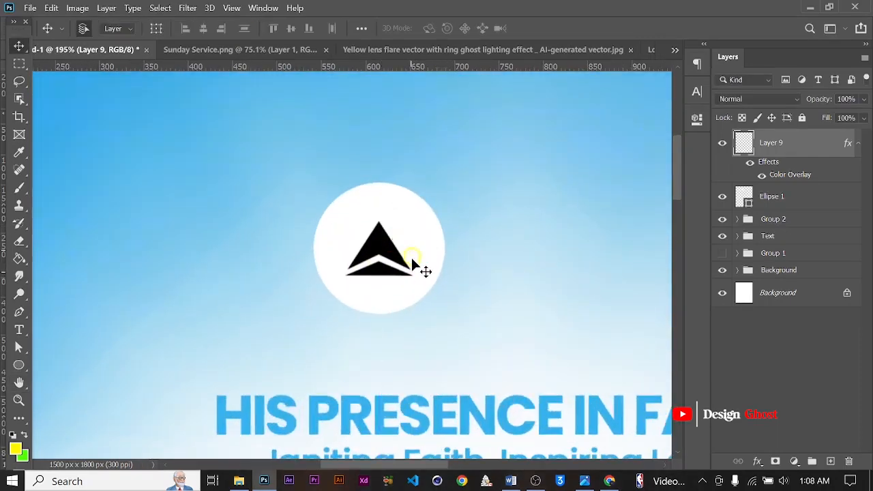
scroll(412, 263, "down", 2, "alt")
key("ctrl+0")
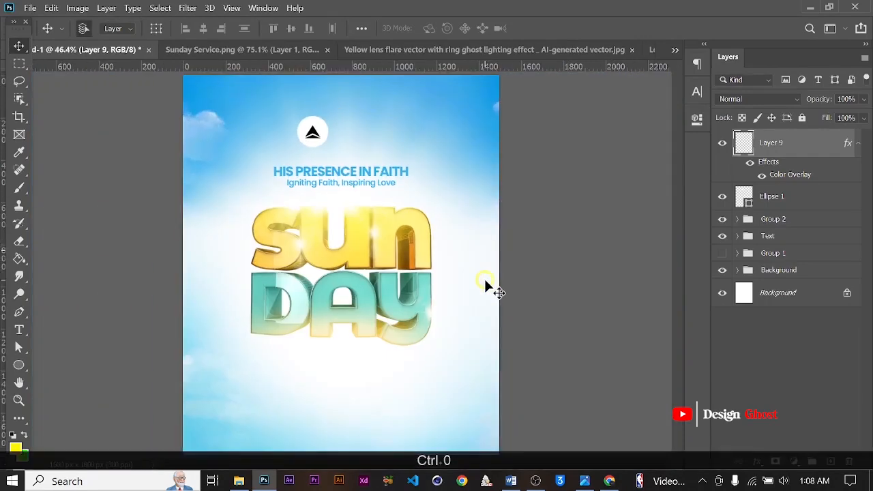
Step: Add a left-aligned paragraph text box with Lorem ipsum placeholder text in Poppins Medium 6 pt beside the logo circle
scroll(409, 287, "up", 1, "alt")
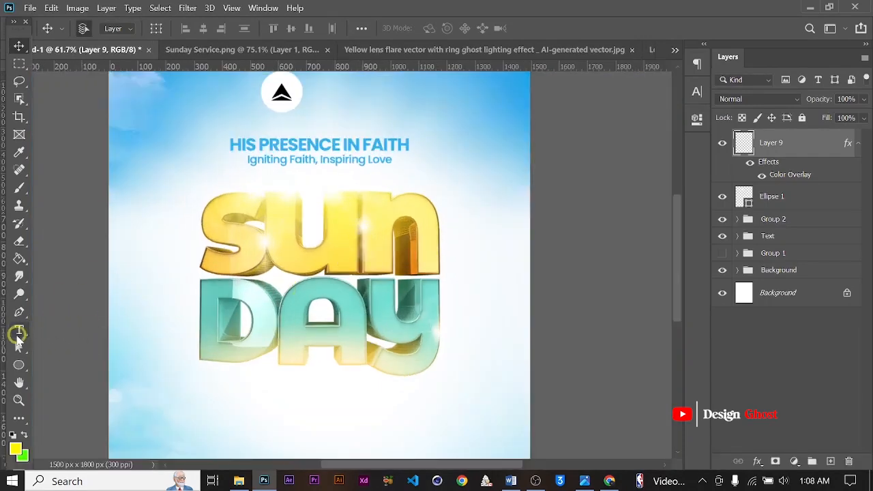
left_click(19, 331)
scroll(356, 171, "up", 4, "alt")
left_click_drag(302, 144, 321, 261)
scroll(331, 161, "up", 2, "alt")
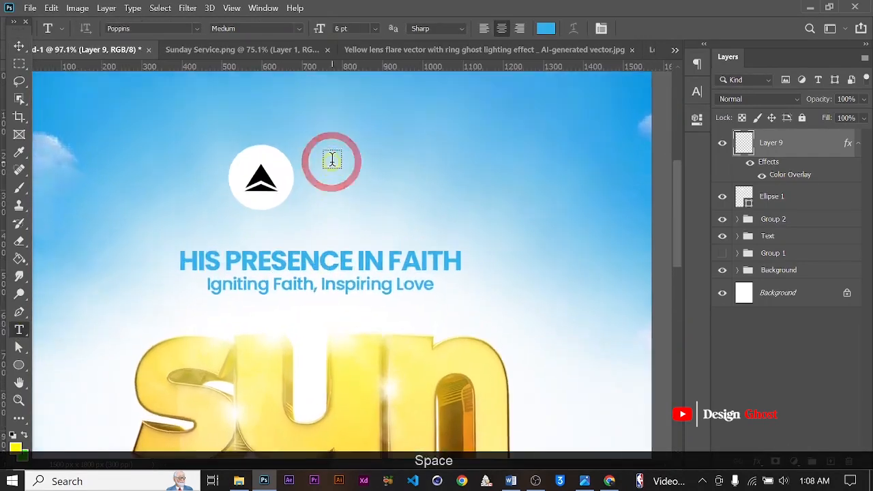
left_click_drag(305, 154, 492, 211)
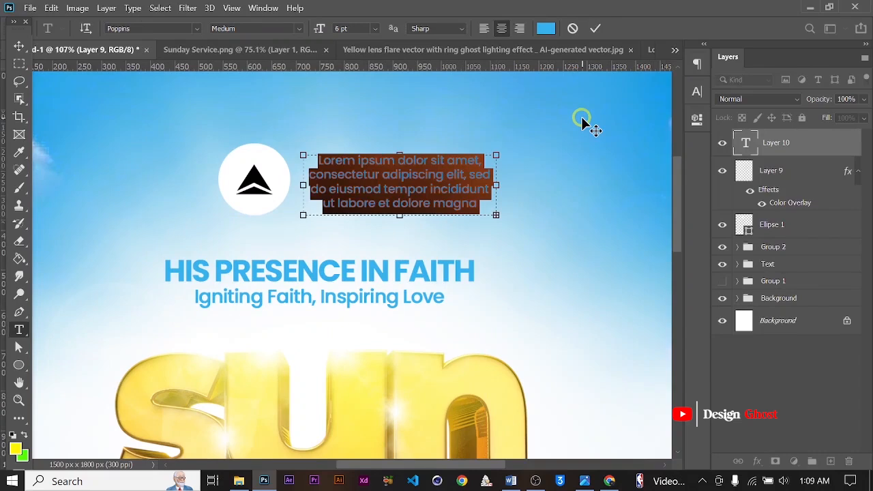
left_click(483, 29)
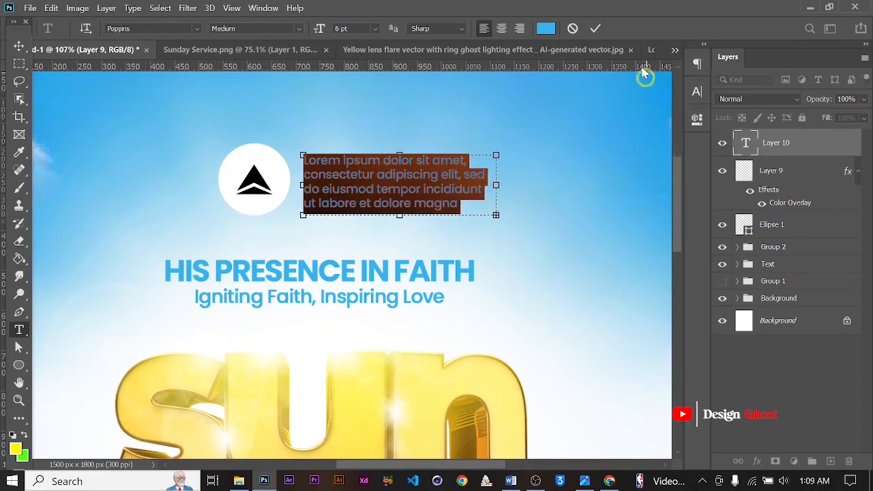
left_click(592, 28)
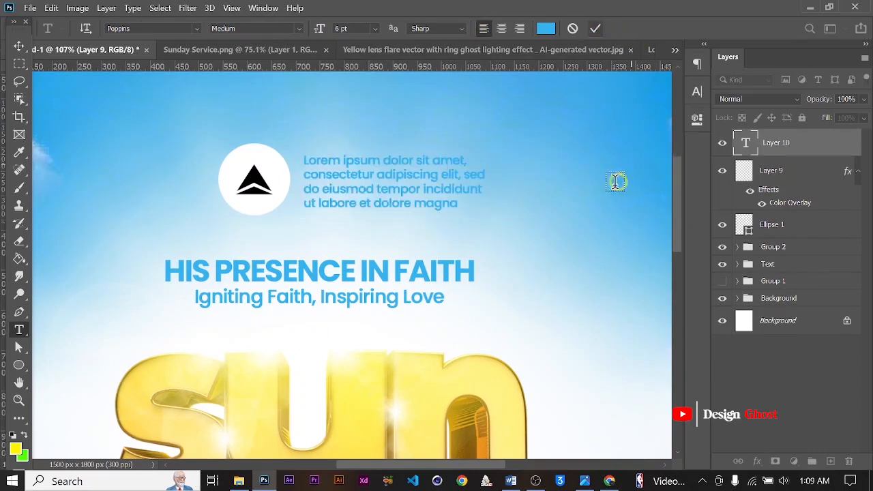
Step: Change the colour of the Lorem ipsum text beside the logo to black
left_click(696, 93)
left_click(659, 171)
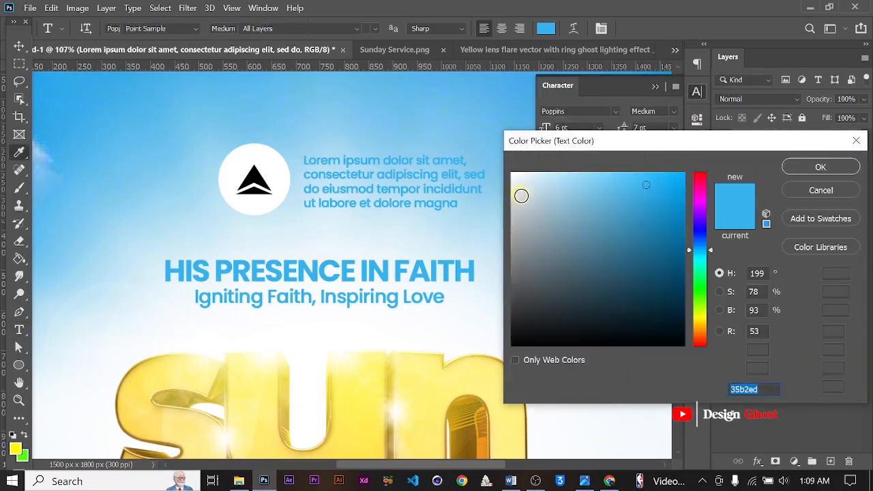
left_click(541, 210)
left_click_drag(552, 313, 493, 355)
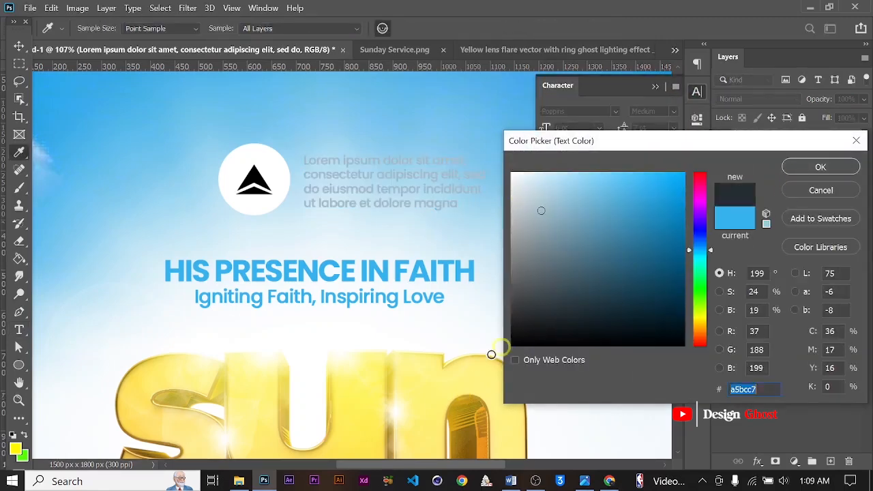
left_click(803, 169)
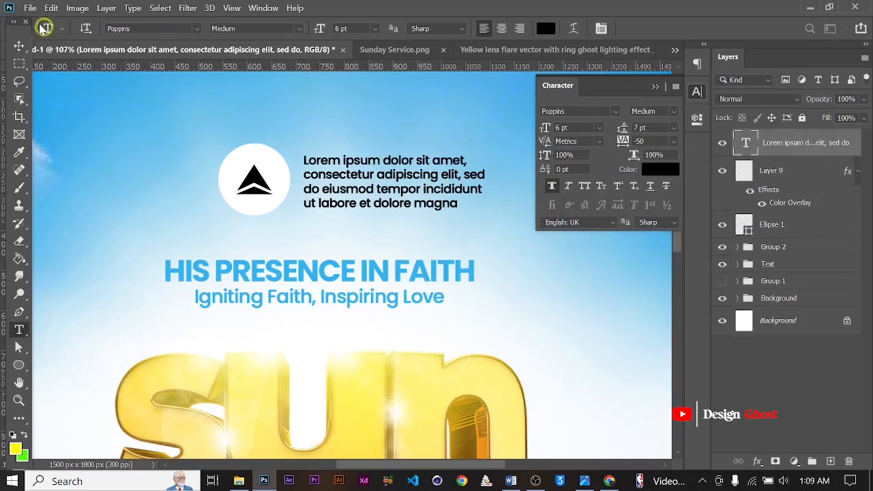
Step: Delete the last line, "ut labore et dolore magna", from the placeholder text beside the logo
scroll(401, 217, "up", 1, "alt")
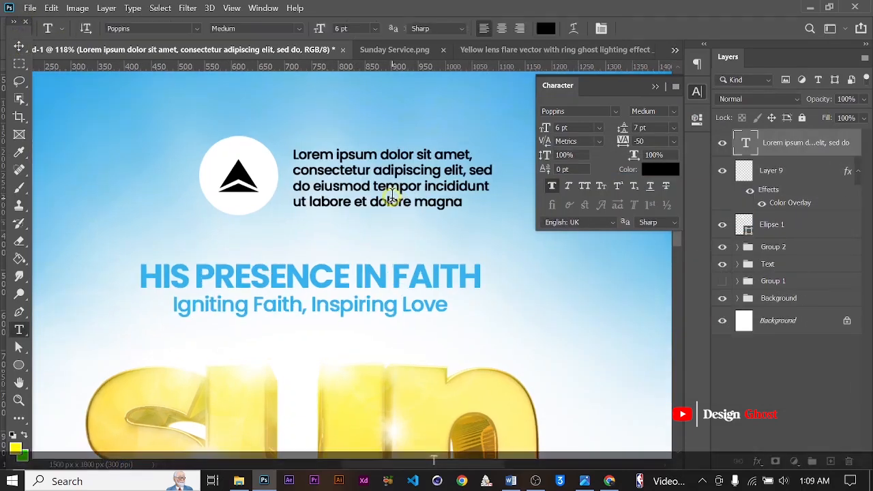
left_click(377, 198)
left_click_drag(399, 214, 377, 188)
left_click(592, 28)
left_click(19, 47)
scroll(382, 211, "down", 3, "alt")
scroll(382, 184, "down", 3, "alt")
scroll(381, 184, "down", 2, "alt")
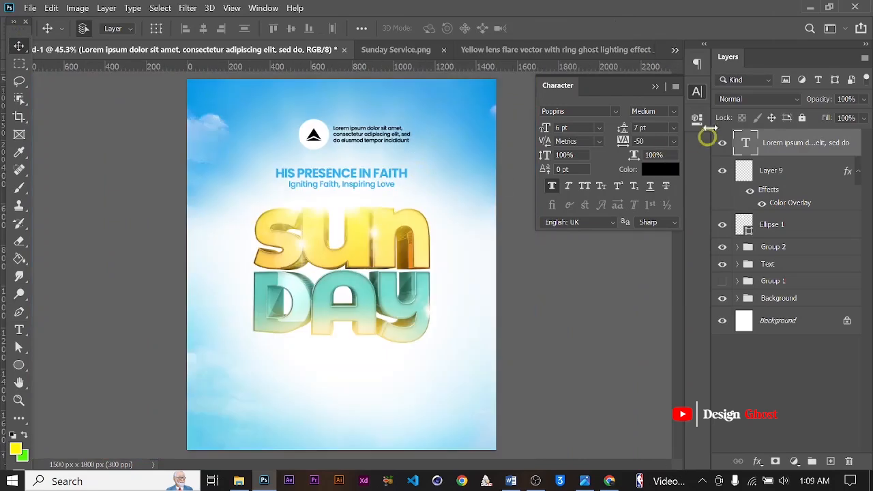
left_click(654, 87)
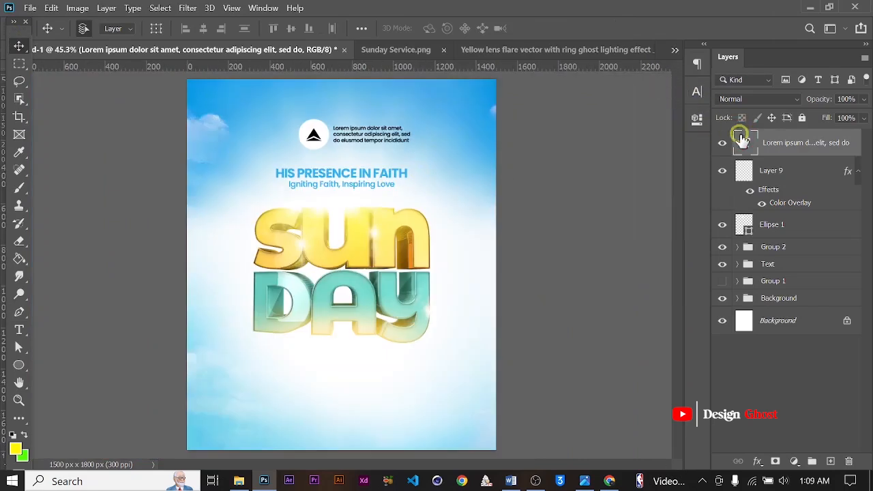
Step: Group the placeholder text, triangular logo and circle layers and name the group Logo
left_click(789, 225, "shift")
key("ctrl+g")
double_click(774, 138)
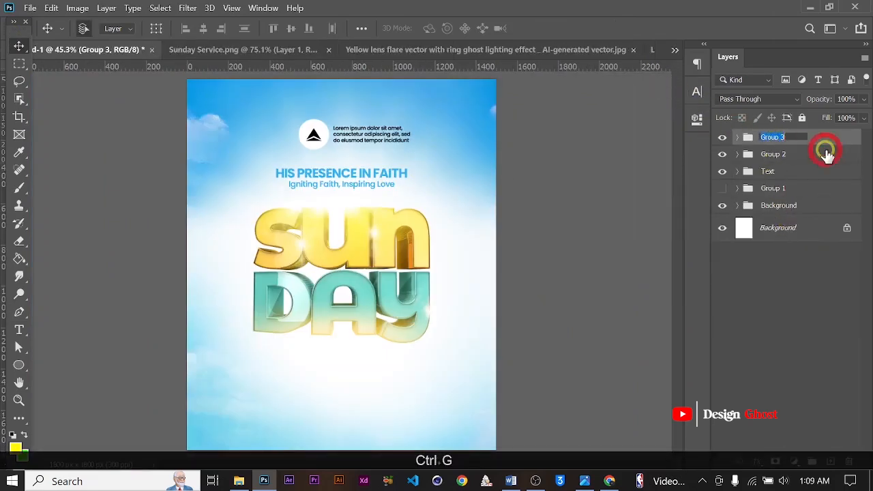
type("Logo")
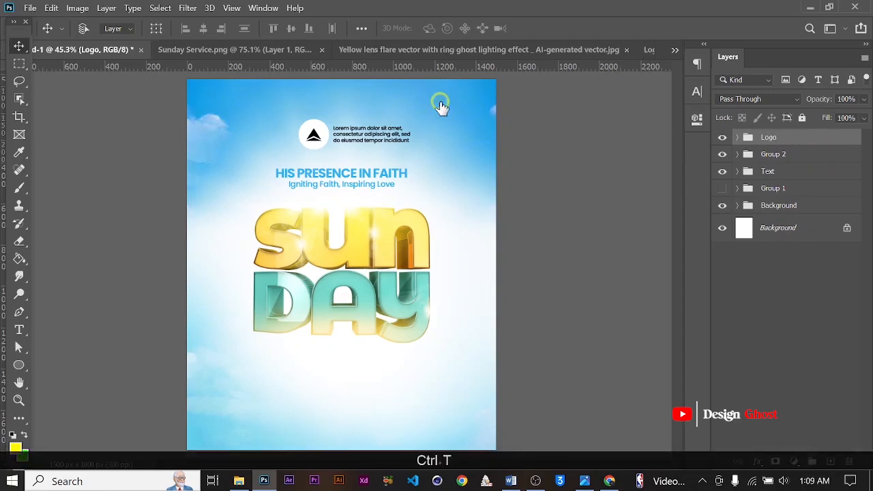
Step: Scale the Logo group down proportionally to about 86.5%
key("ctrl+t")
left_click_drag(415, 145, 399, 147)
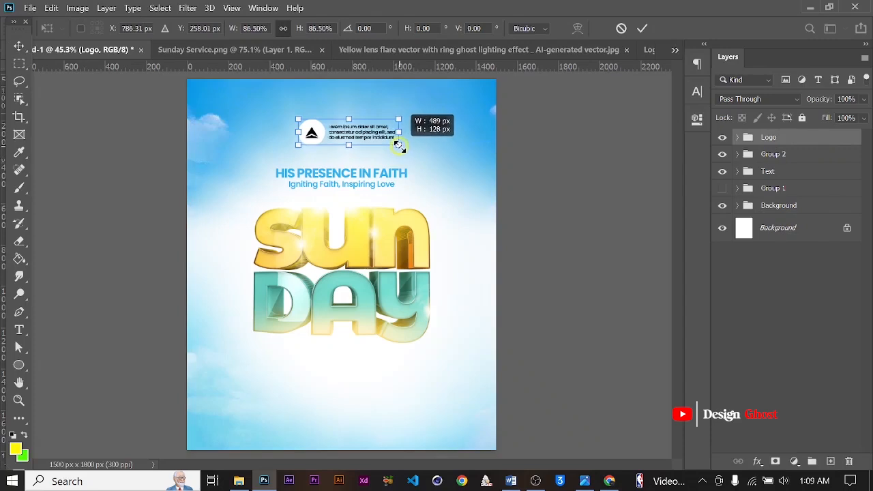
key("Return")
Step: Centre the Logo group horizontally on the whole canvas and clear the selection
key("ctrl+0")
key("ctrl+a")
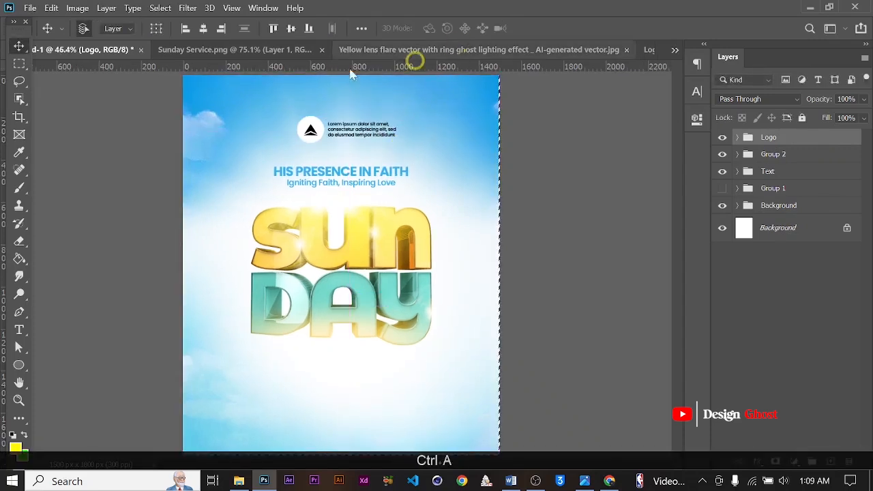
left_click(203, 28)
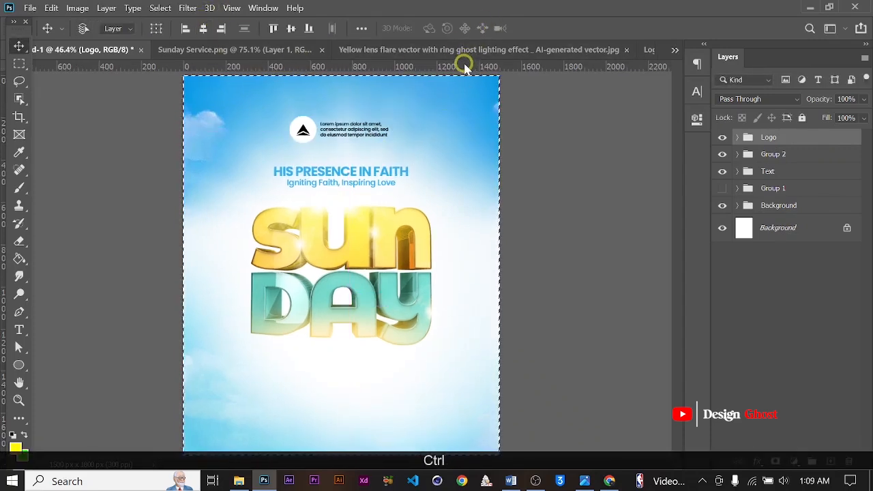
key("ctrl+d")
Step: Nudge the Logo group slightly down towards the "HIS PRESENCE IN FAITH" text
key("ctrl+0")
scroll(368, 204, "down", 3)
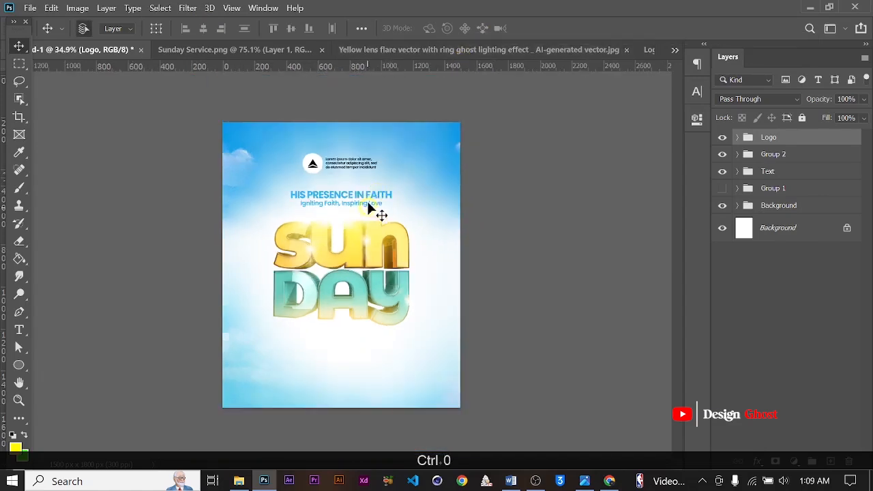
scroll(356, 179, "up", 5)
left_click_drag(377, 252, 376, 193)
scroll(375, 192, "down", 2)
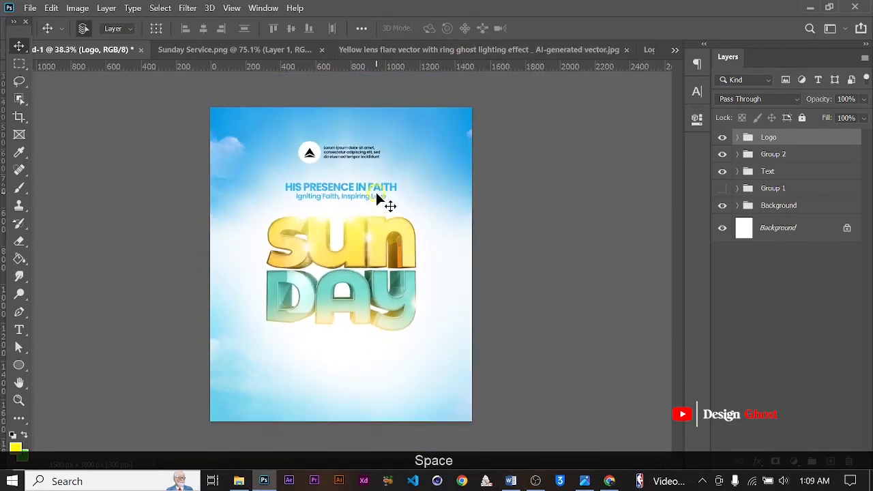
key("Down")
key("Down")
key("Down")
key("Down")
key("Down")
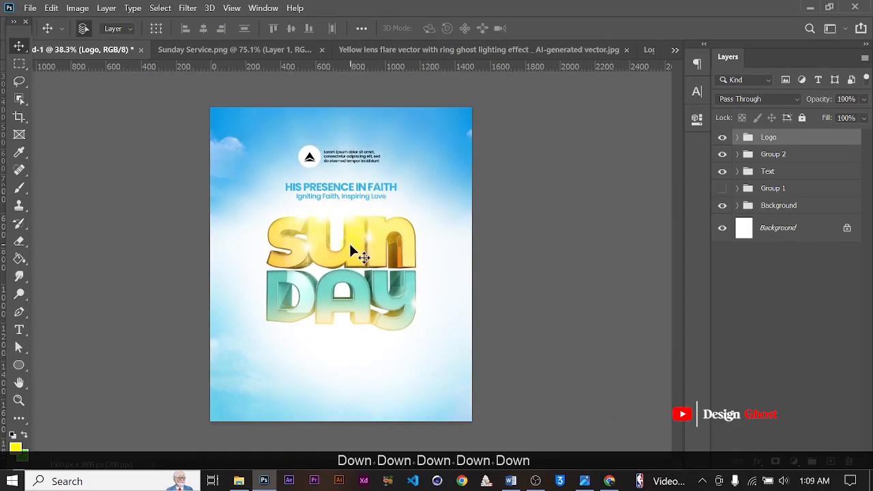
Step: Draw a rectangle about 851 by 158 px below the DAY lettering with the Rectangle tool
key("space")
scroll(362, 258, "up", 2)
left_click_drag(356, 331, 356, 226)
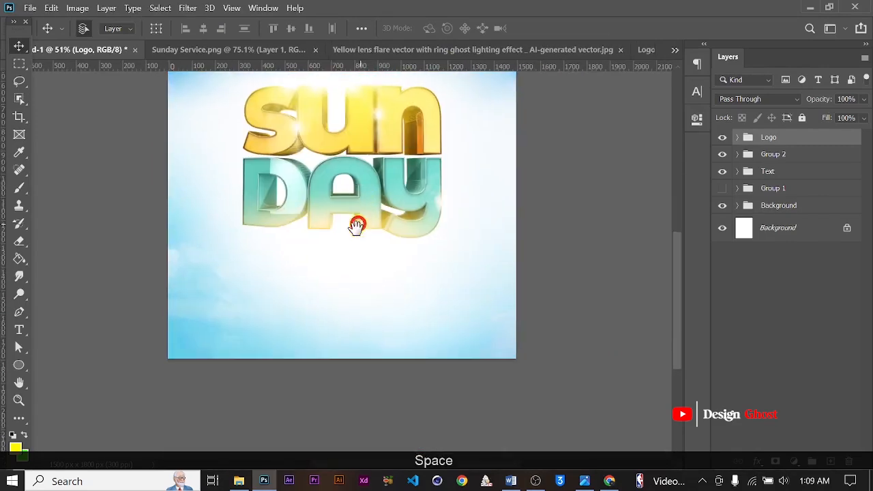
left_click_drag(19, 372, 96, 351)
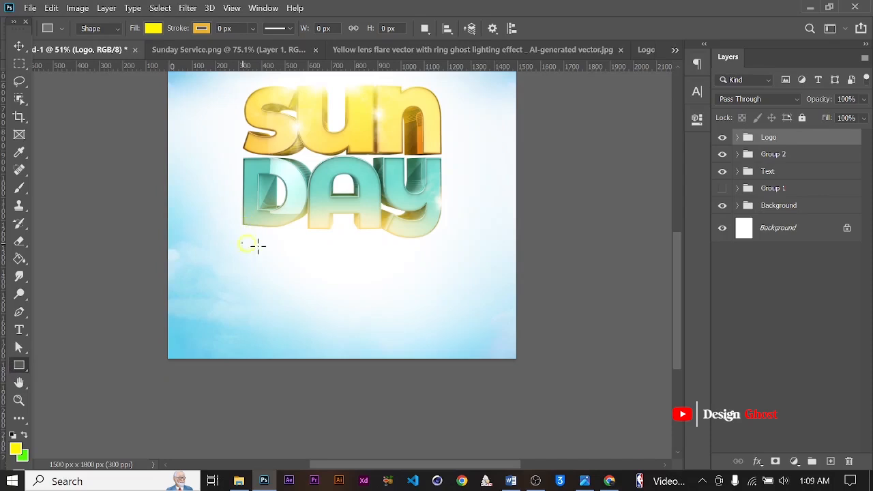
left_click_drag(259, 247, 439, 279)
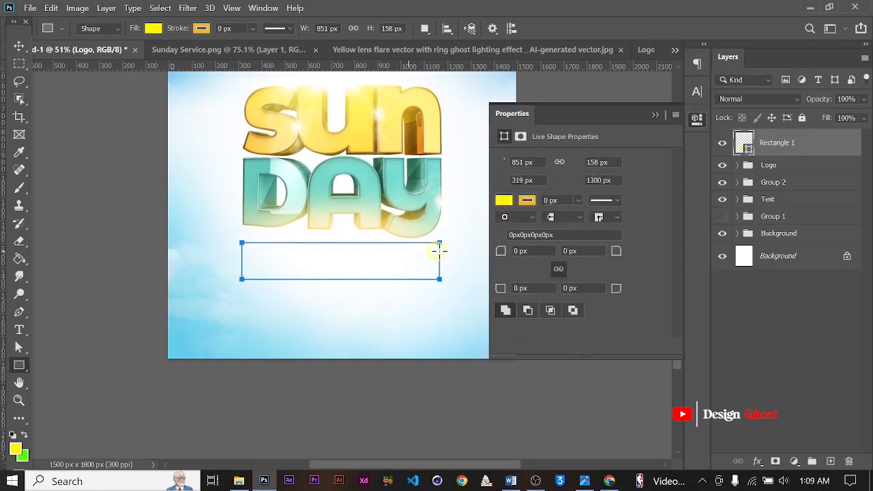
Step: Fill the rectangle below DAY with the recently used sky blue and move it slightly down
left_click(503, 199)
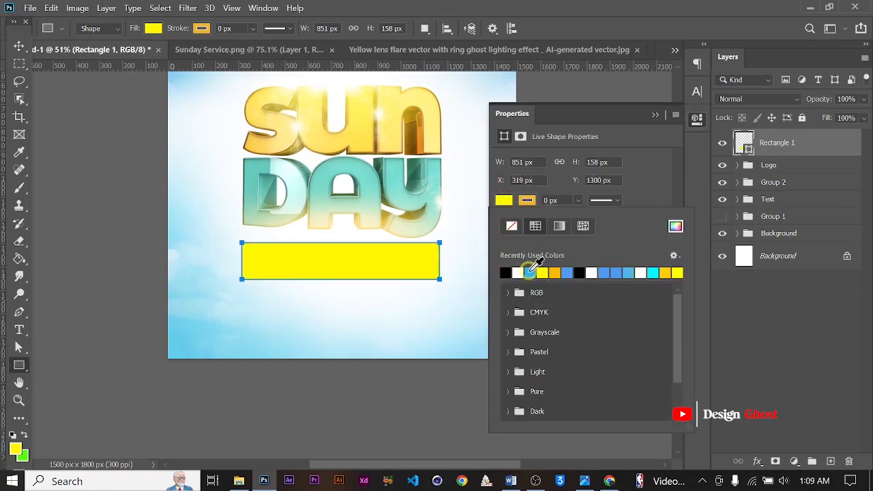
left_click(654, 116)
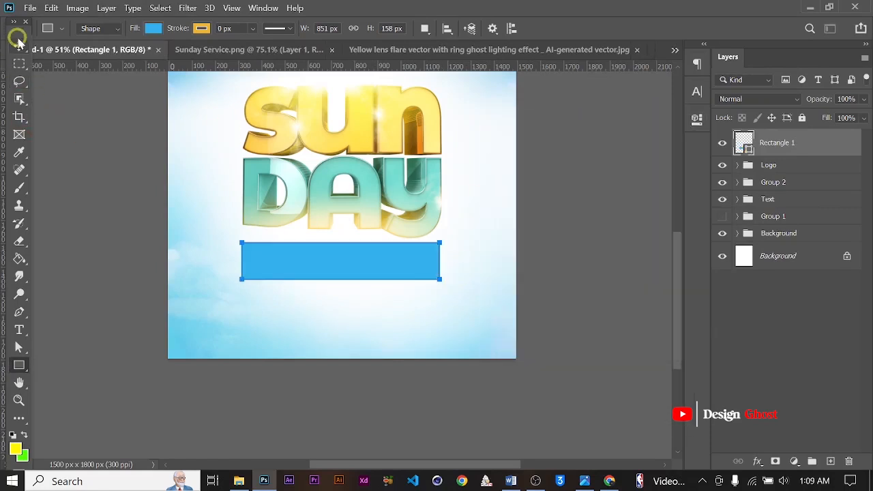
left_click(18, 45)
scroll(379, 298, "up", 3, "alt")
left_click_drag(372, 259, 372, 272)
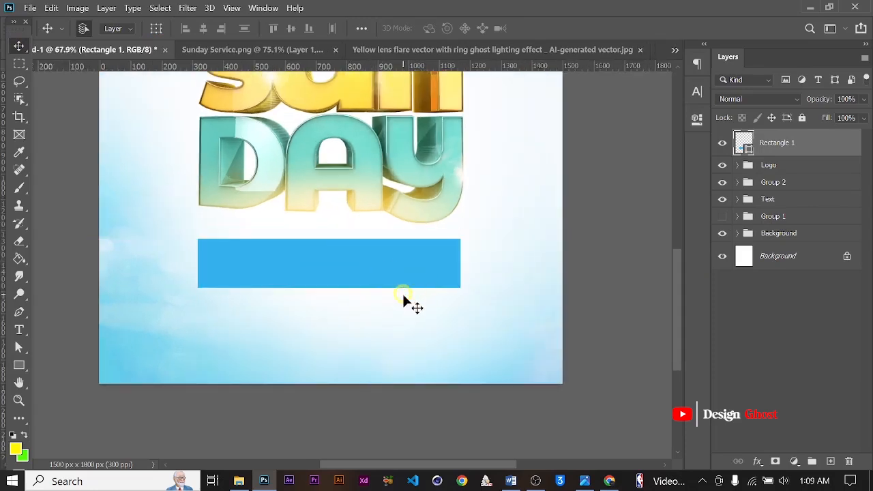
Step: Rasterize the blue Rectangle 1 shape layer below the DAY lettering
scroll(407, 302, "down", 1, "alt")
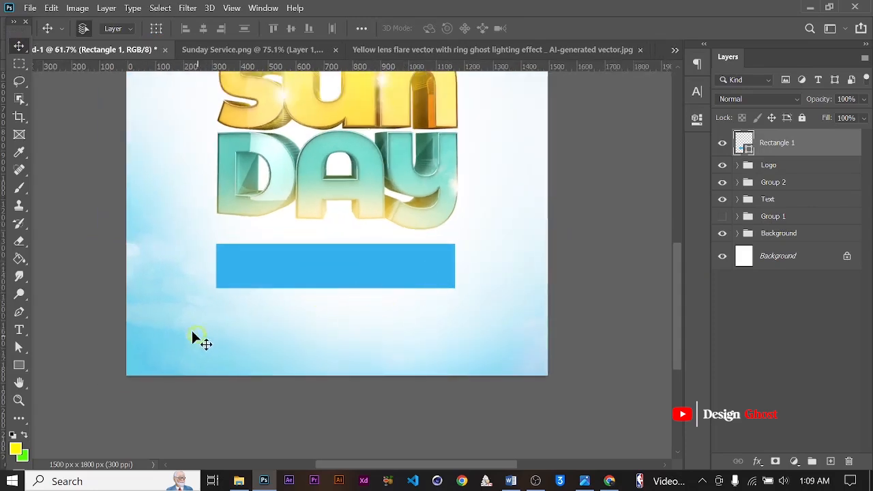
left_click(20, 311)
right_click(805, 151)
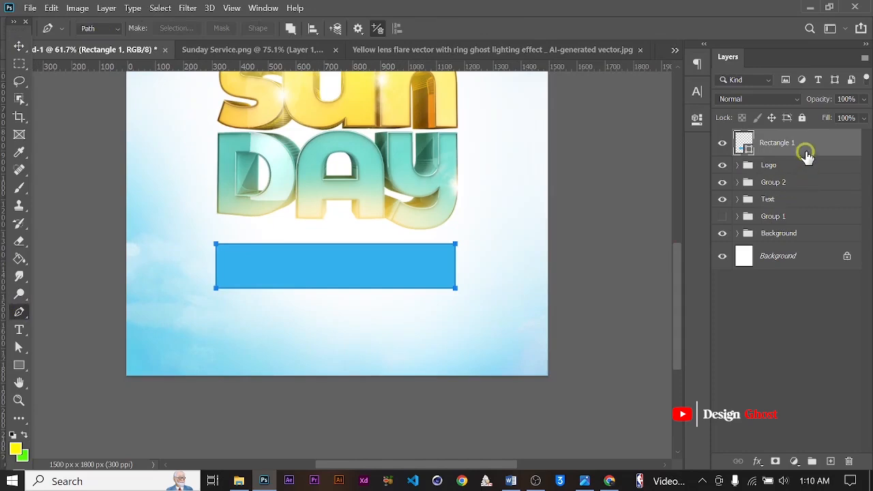
left_click(713, 212)
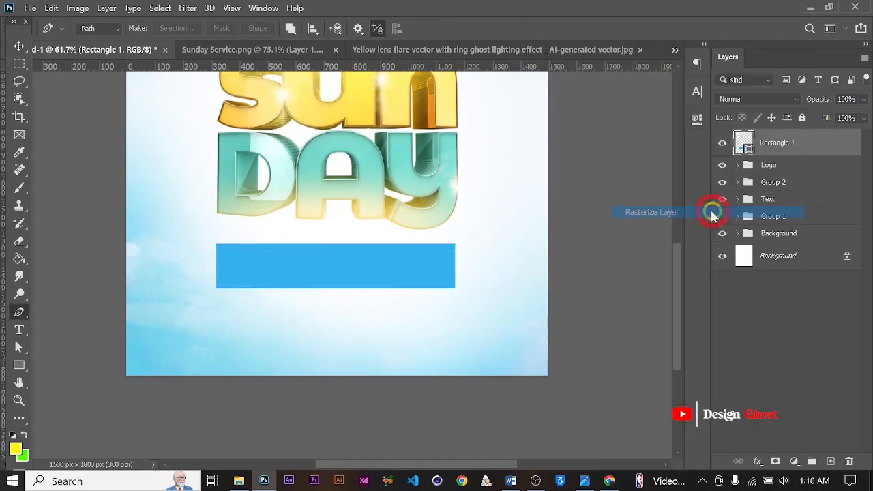
Step: Cut off the blue rectangle's lower-right corner diagonally by outlining it with the Pen tool, converting the path to a 0 px feather selection and deleting it
scroll(433, 296, "up", 3, "alt")
left_click(441, 297)
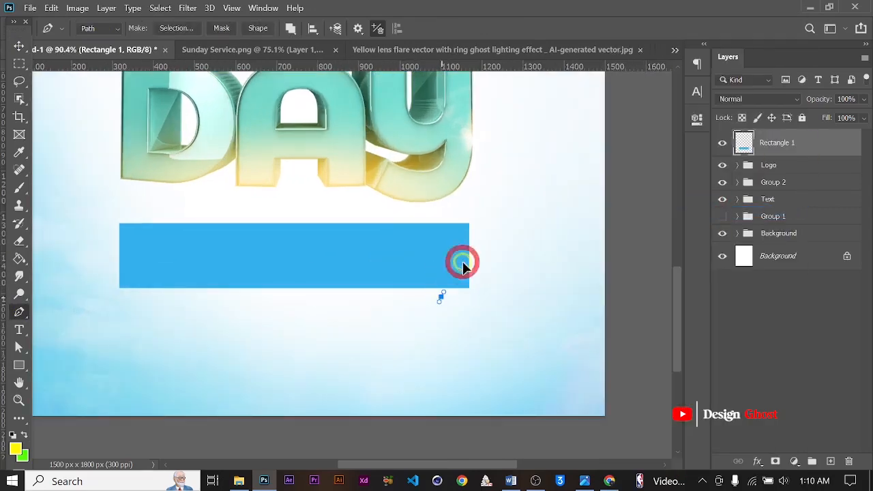
left_click(478, 262)
left_click(489, 297)
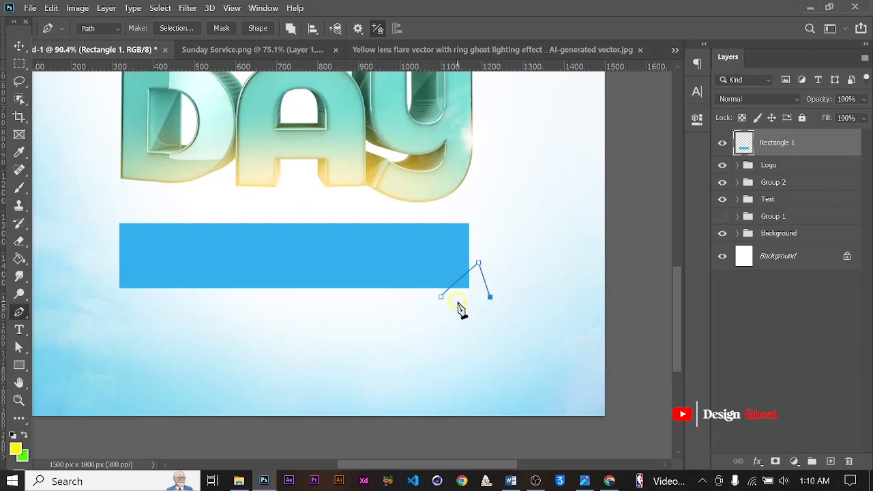
left_click(478, 263)
right_click(479, 267)
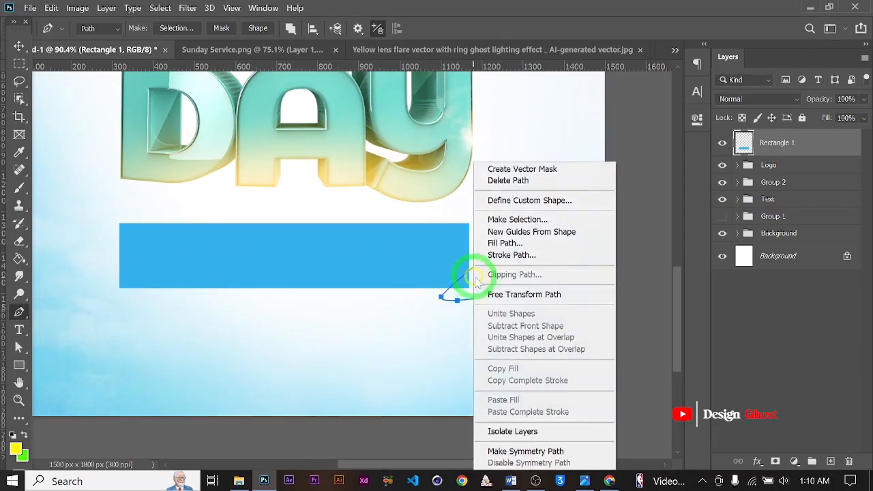
left_click(523, 219)
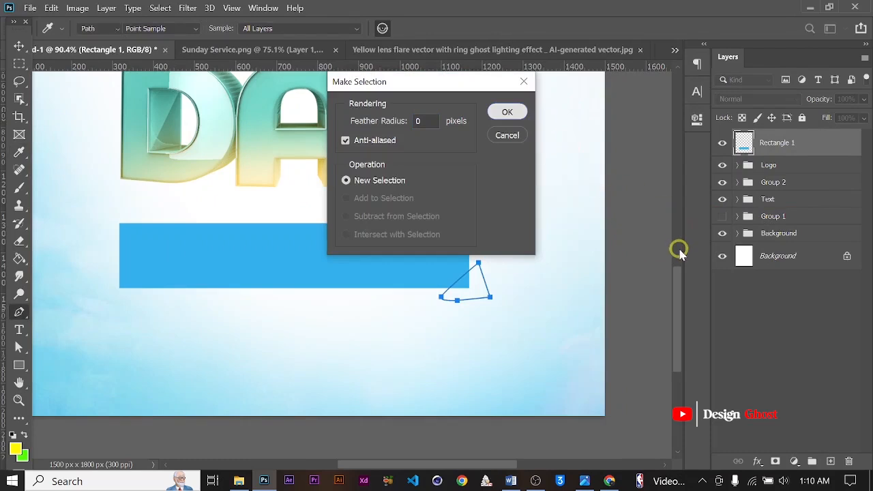
key("Return")
key("BackSpace")
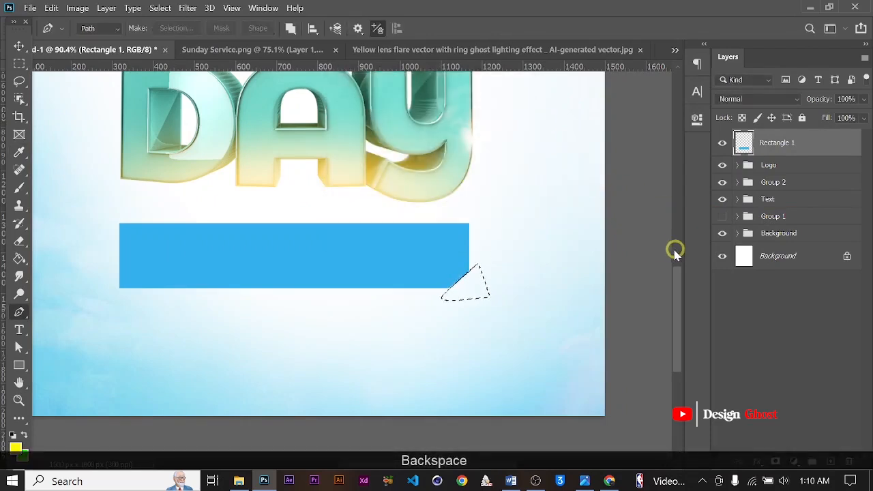
Step: Try to reuse the triangular selection for the rectangle's upper-left corner by moving and transforming it, and clear the selection
key("m")
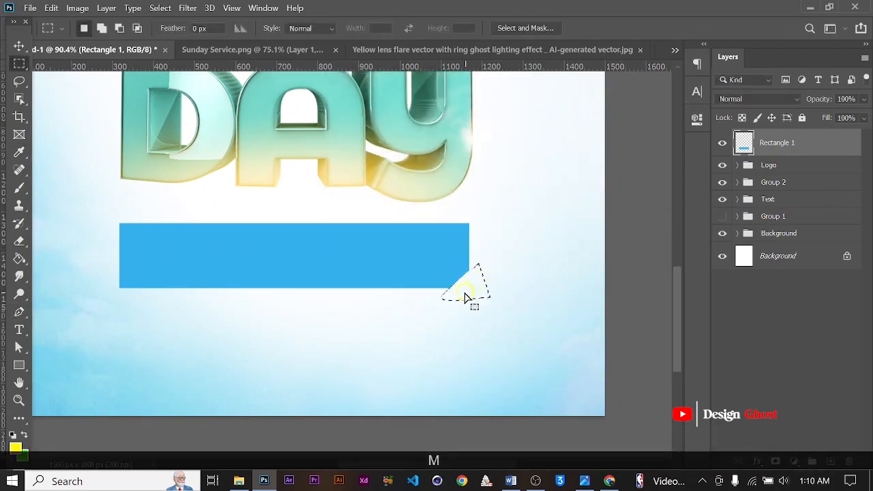
left_click_drag(467, 295, 123, 233)
key("ctrl+t")
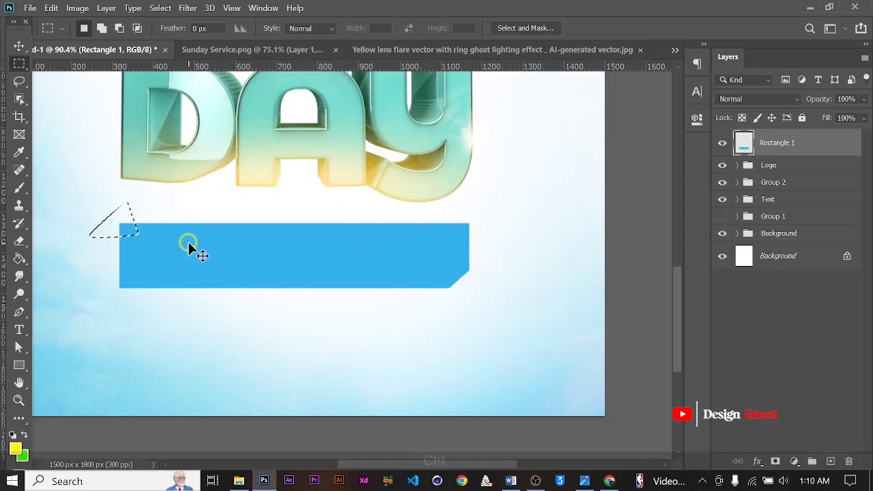
left_click_drag(161, 184, 90, 263, "shift")
key("ctrl+z")
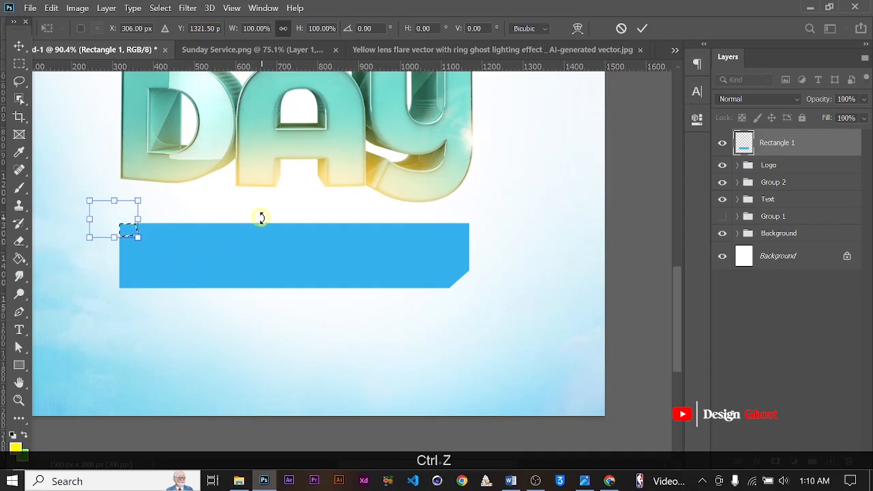
left_click(643, 28)
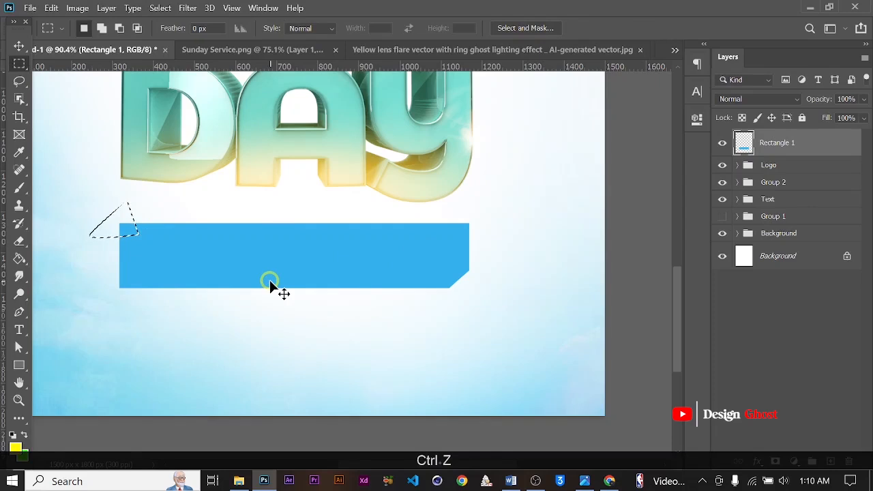
left_click_drag(115, 232, 77, 213)
key("ctrl+t")
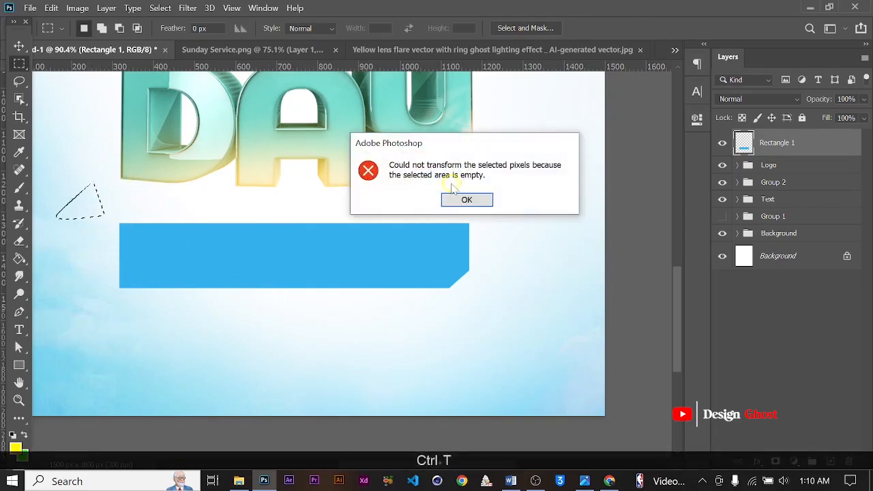
left_click(465, 201)
key("ctrl+d")
Step: Cut off the blue rectangle's upper-left corner diagonally with a Pen path converted to a selection, and clear the selection
scroll(236, 294, "up", 2)
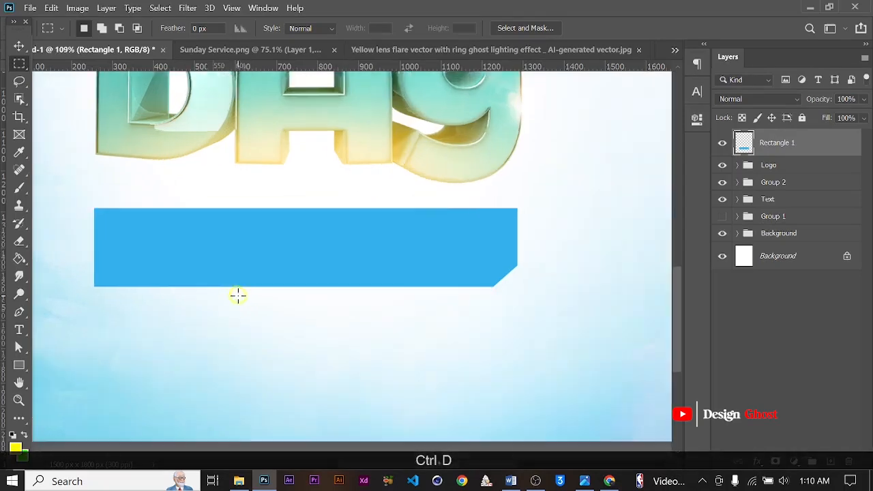
left_click_drag(299, 302, 341, 317)
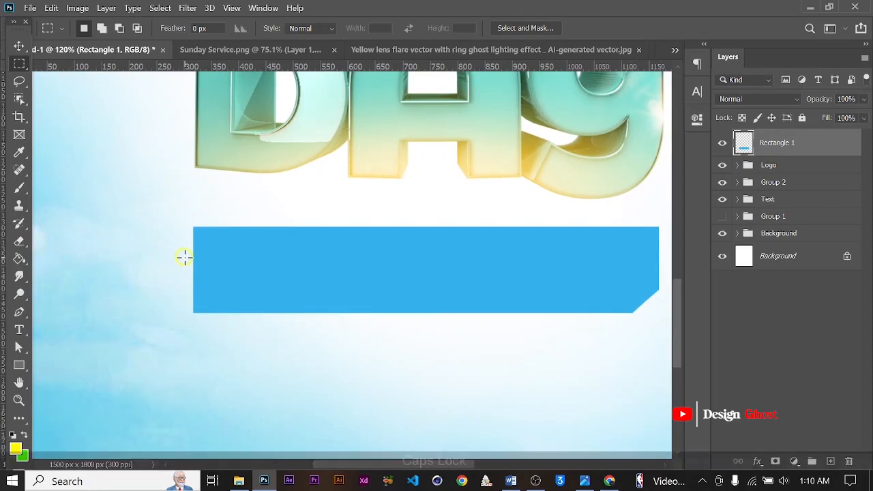
left_click(19, 315)
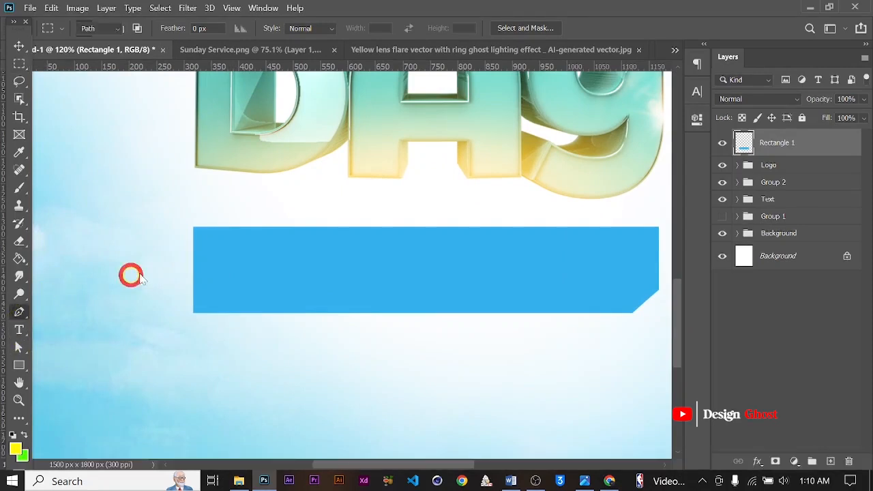
left_click(189, 255)
left_click(227, 219)
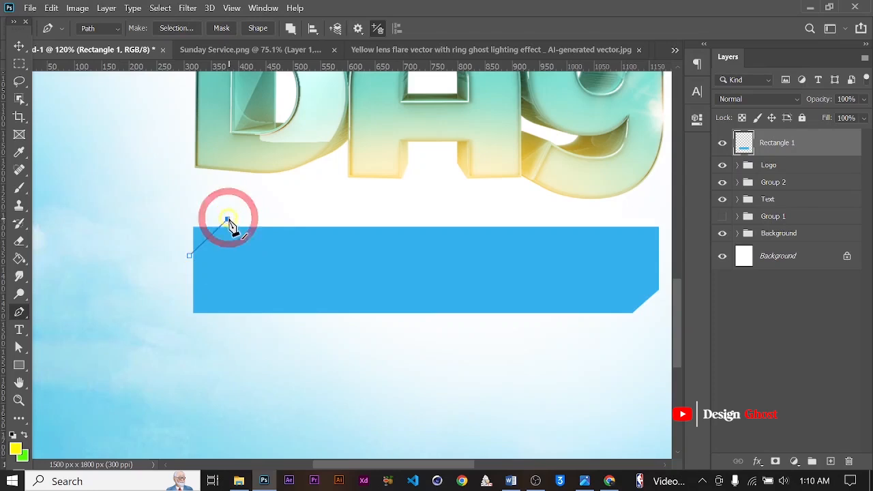
left_click(189, 255)
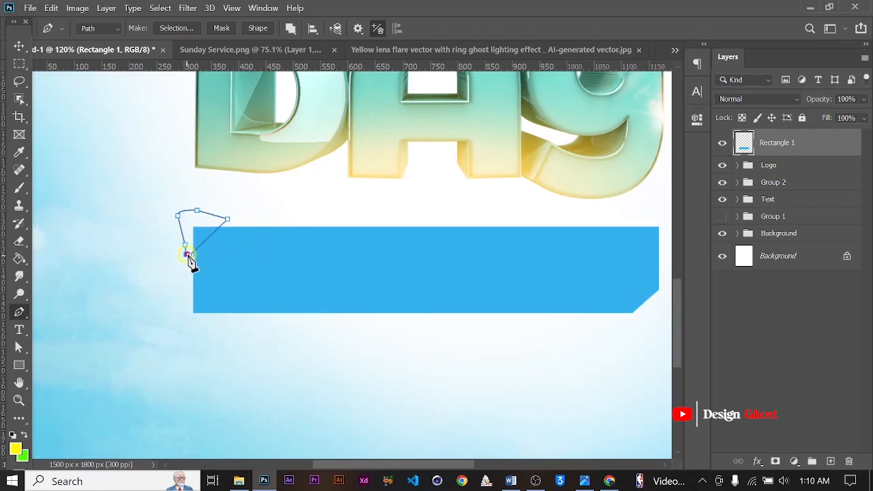
right_click(195, 229)
left_click(272, 220)
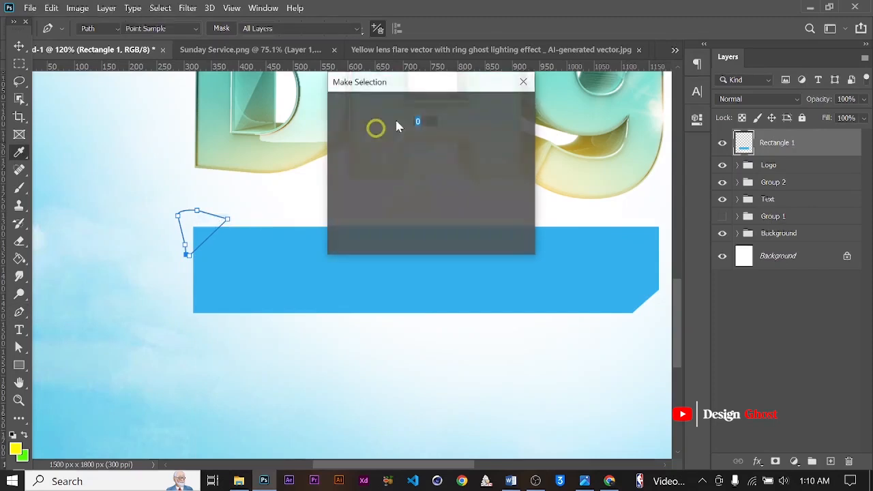
left_click(504, 112)
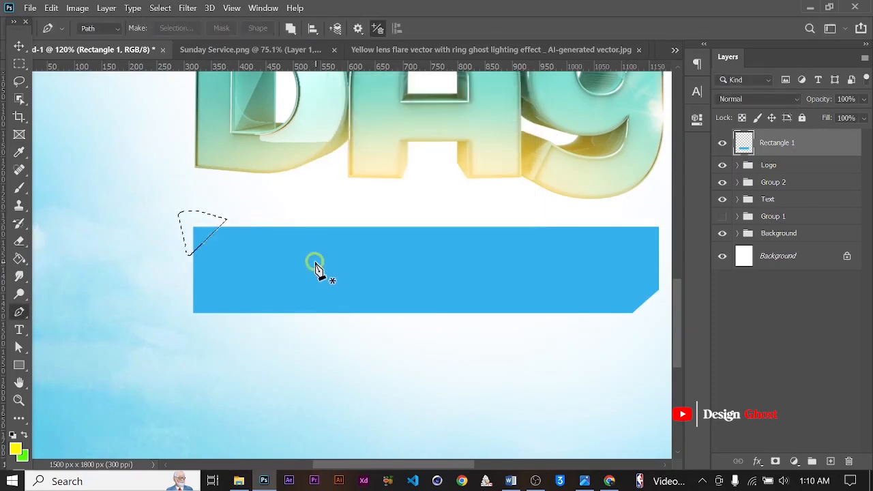
key("BackSpace")
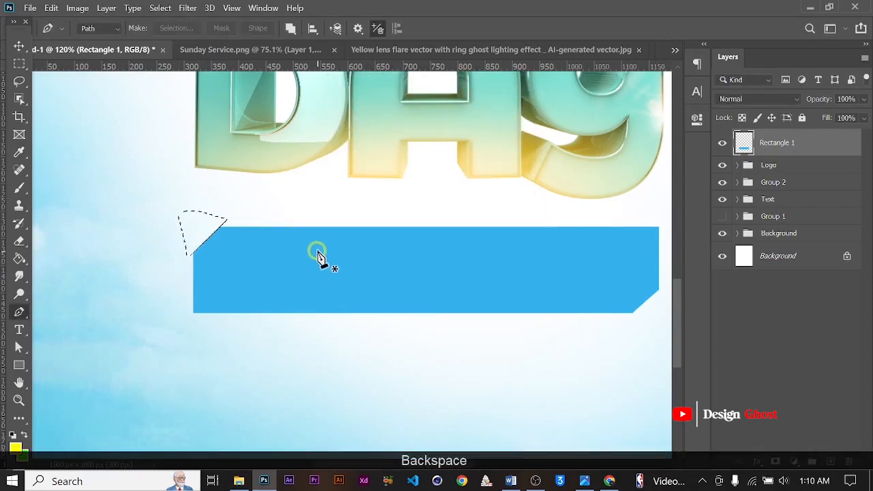
scroll(281, 208, "down", 4, "alt")
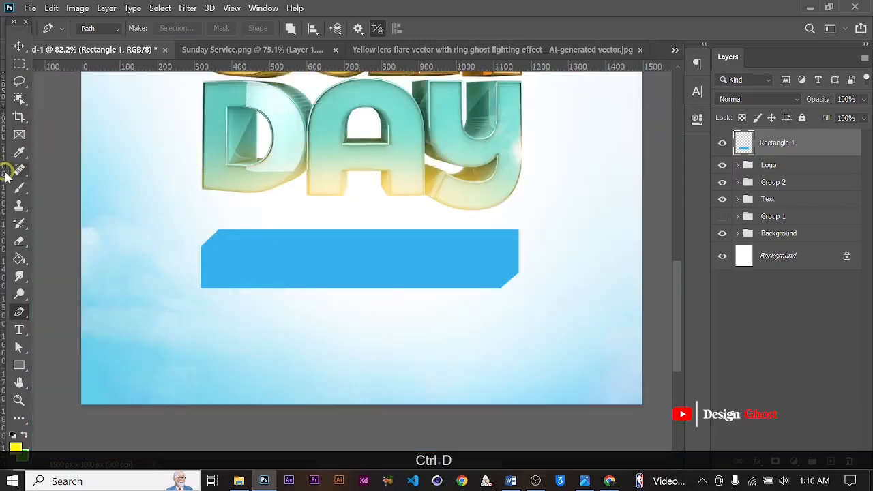
scroll(6, 171, "down", 2, "alt")
left_click(19, 46)
scroll(403, 273, "down", 2, "alt")
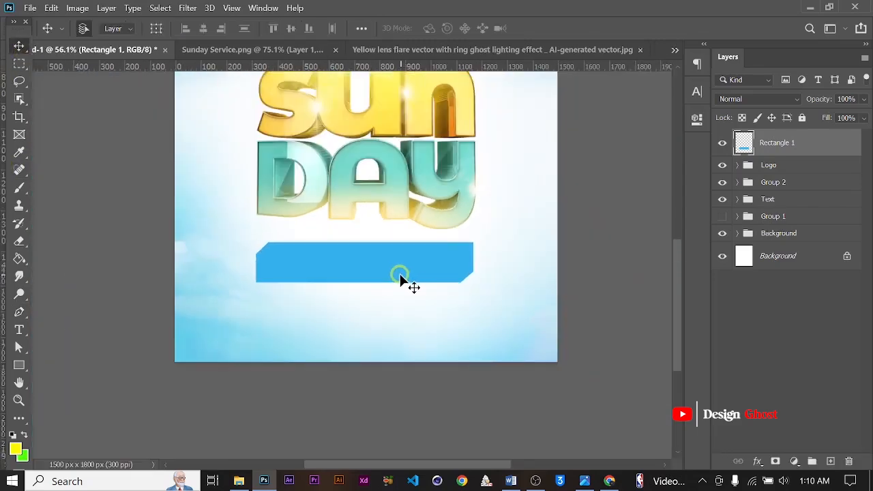
Step: Add a paragraph text box with the Lorem ipsum placeholder in Poppins Medium 6 pt on the blue rectangle
left_click(19, 330)
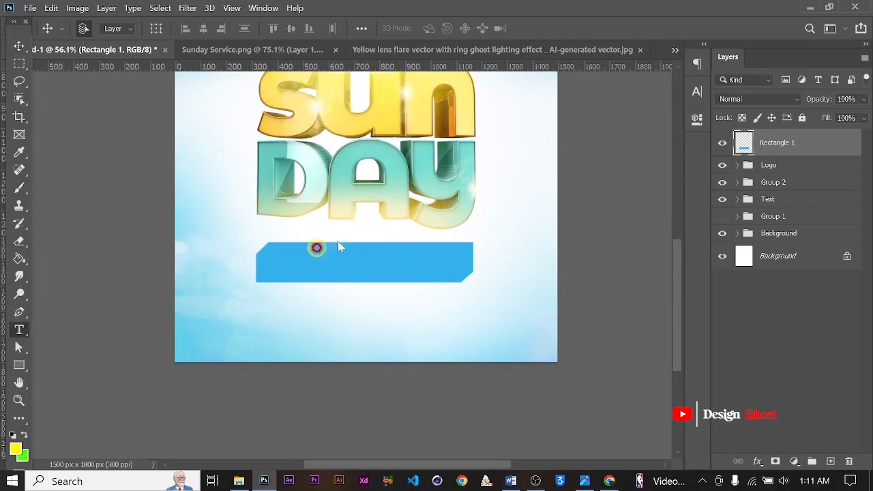
scroll(350, 232, "up", 4, "alt")
left_click_drag(249, 262, 489, 295)
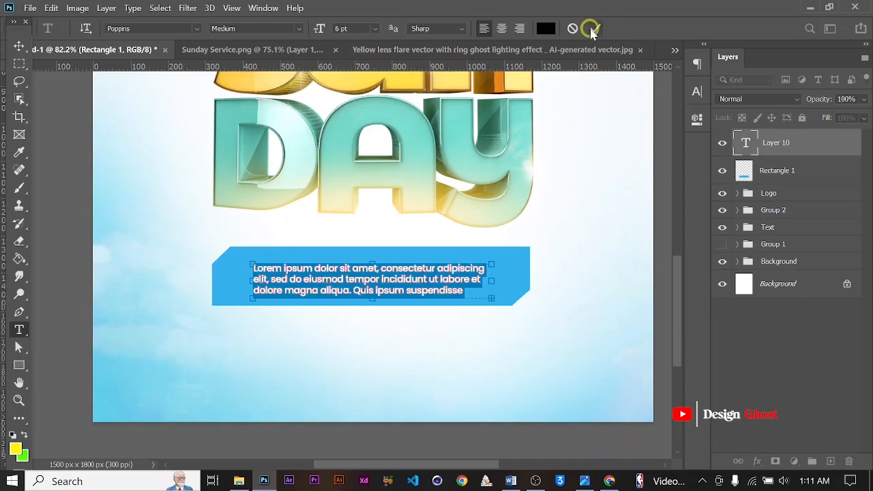
left_click(590, 28)
Step: Nudge the Lorem ipsum paragraph slightly up, centre it horizontally on the whole canvas and clear the selection
key("v")
key("Up")
key("Up")
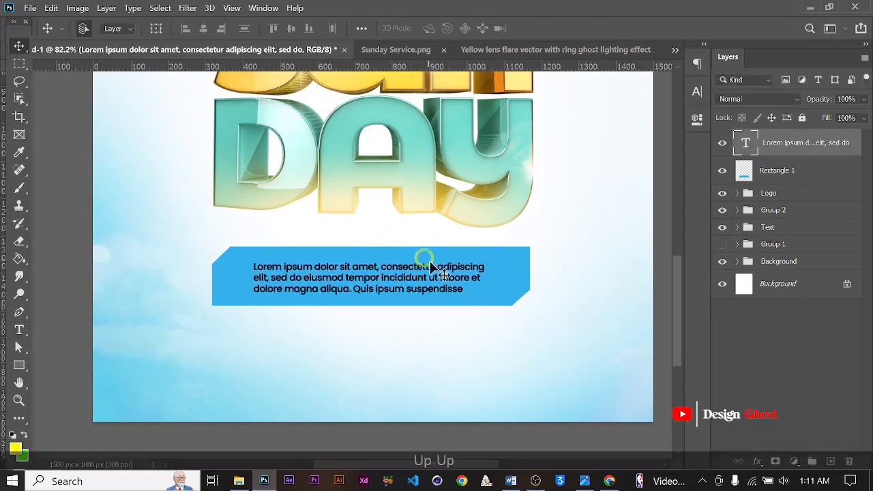
key("Up")
key("ctrl+a")
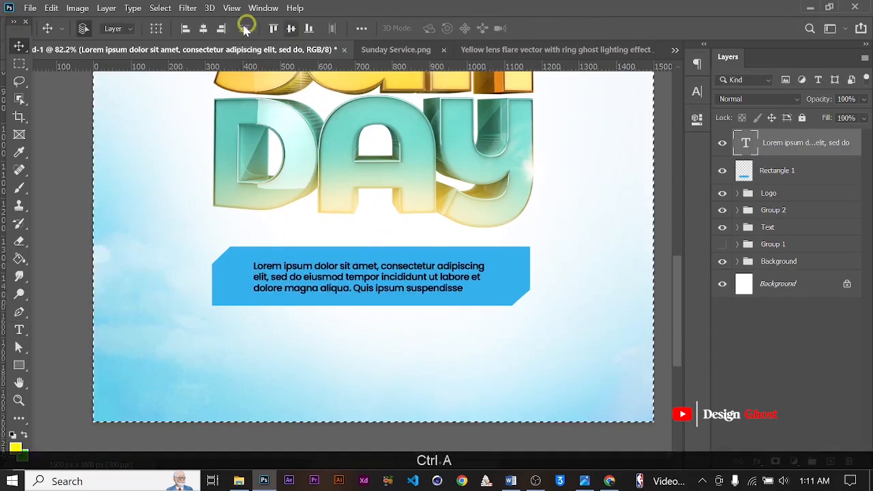
left_click(204, 28)
key("ctrl+d")
scroll(478, 245, "down", 1, "alt")
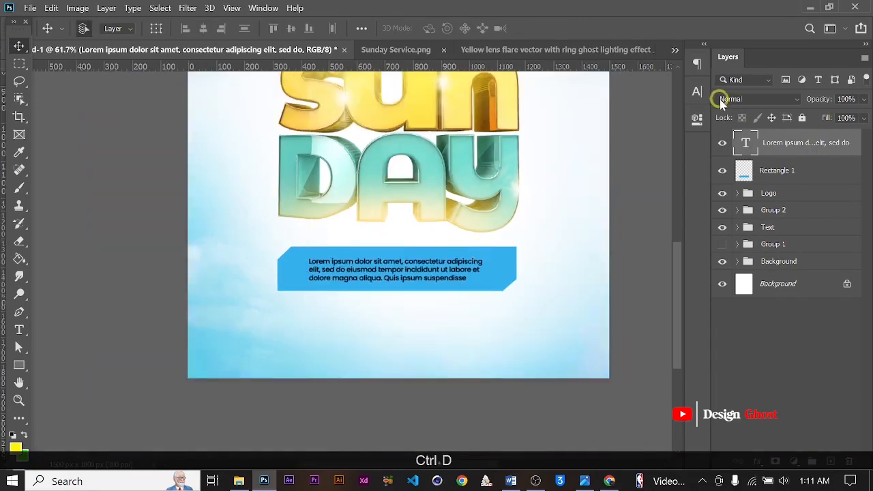
Step: Set the text colour of the Lorem ipsum paragraph on the blue rectangle to white
left_click(697, 92)
left_click(648, 170)
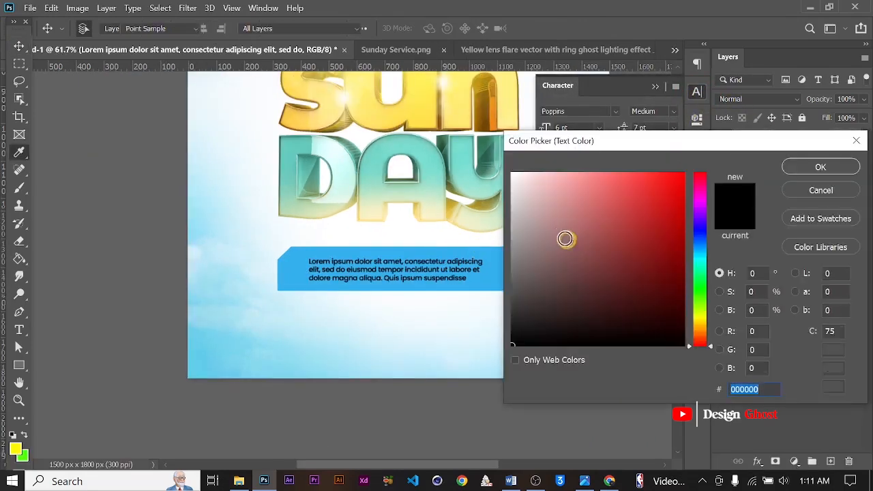
left_click(473, 144)
left_click(811, 167)
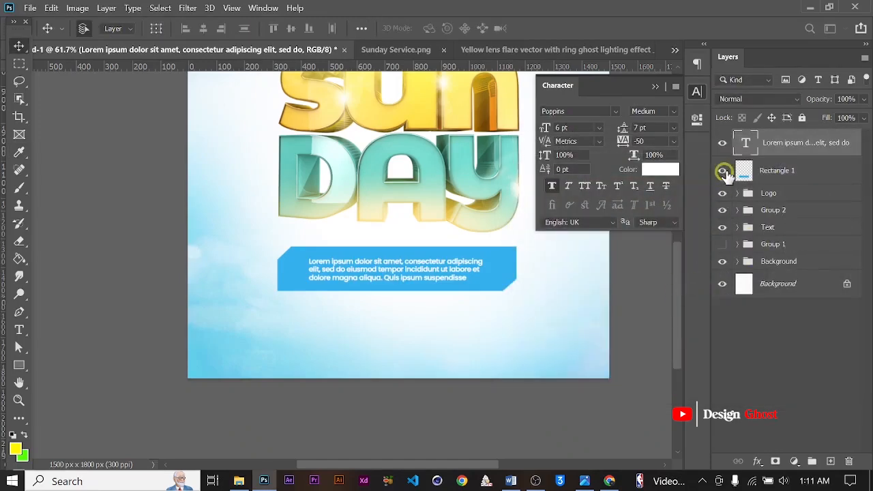
Step: Nudge the Lorem ipsum paragraph and the blue rectangle together slightly up
left_click(770, 173, "ctrl")
scroll(584, 262, "down", 1, "alt")
key("Up")
key("Up")
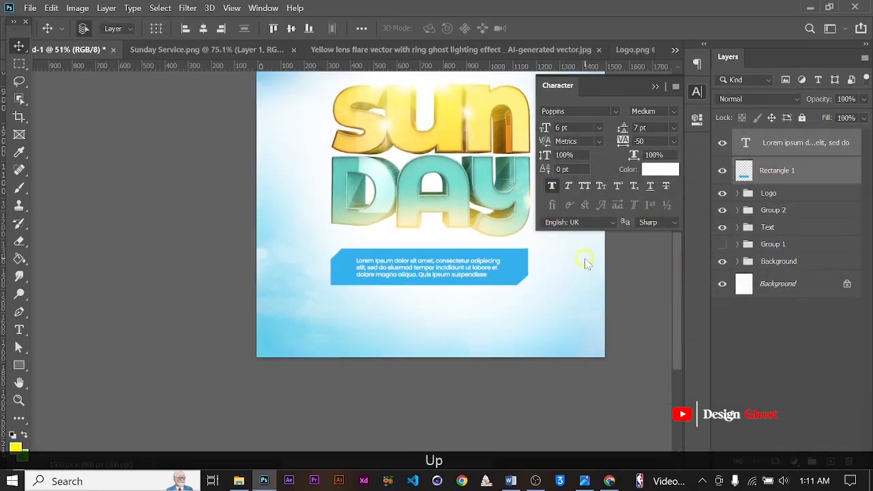
Step: Try a duplicate of the blue rectangle and its paragraph 13 px below the original, and undo the copy
scroll(483, 280, "down", 4, "alt")
scroll(380, 349, "up", 4, "alt")
key("space")
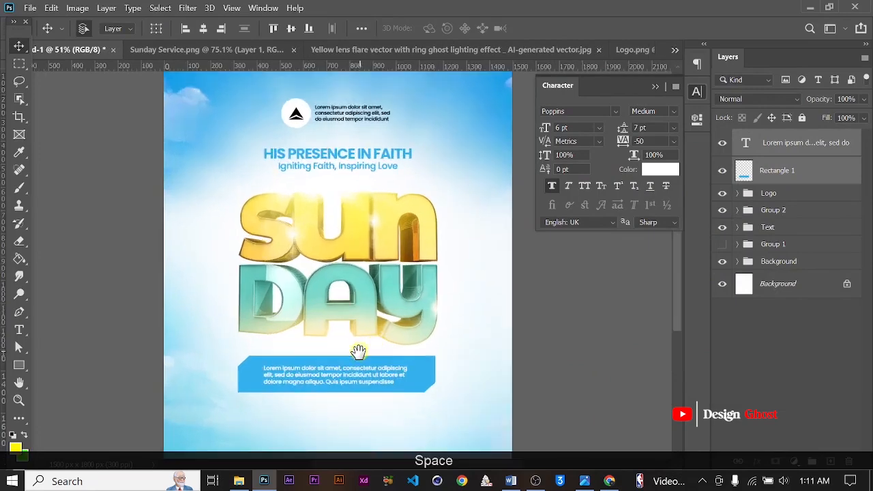
left_click_drag(358, 350, 359, 325)
scroll(346, 280, "up", 1, "alt")
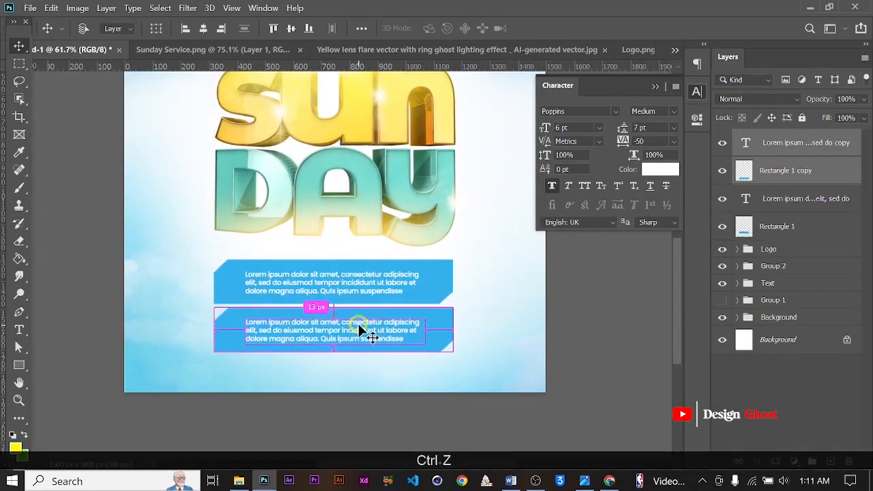
key("ctrl+z")
Step: Duplicate only the white Lorem ipsum paragraph to just below the blue rectangle
left_click(337, 275)
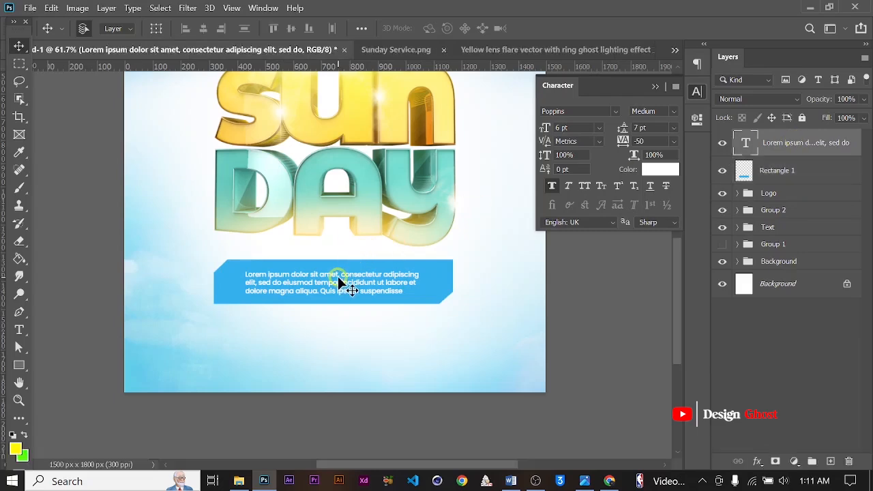
left_click_drag(337, 277, 340, 324, "alt")
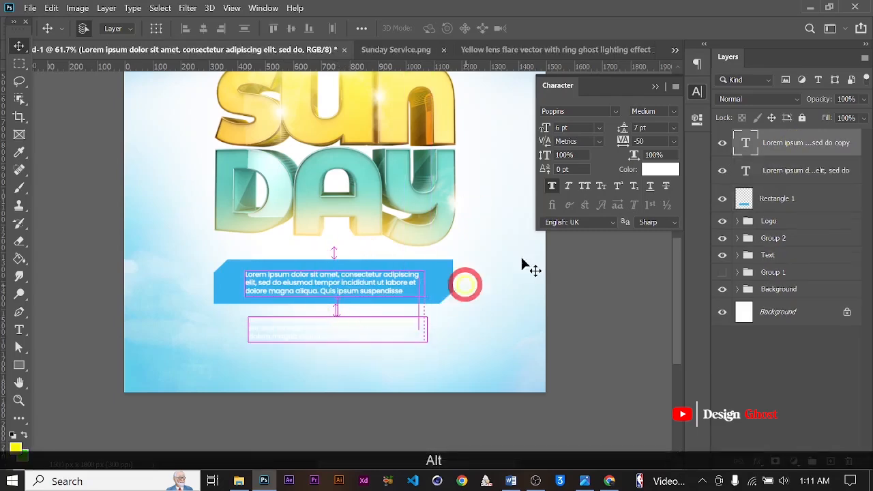
Step: Recolour the duplicated Lorem ipsum paragraph with the rectangle's blue, 34b1ed, and set it in all caps
left_click(660, 169)
left_click(432, 289)
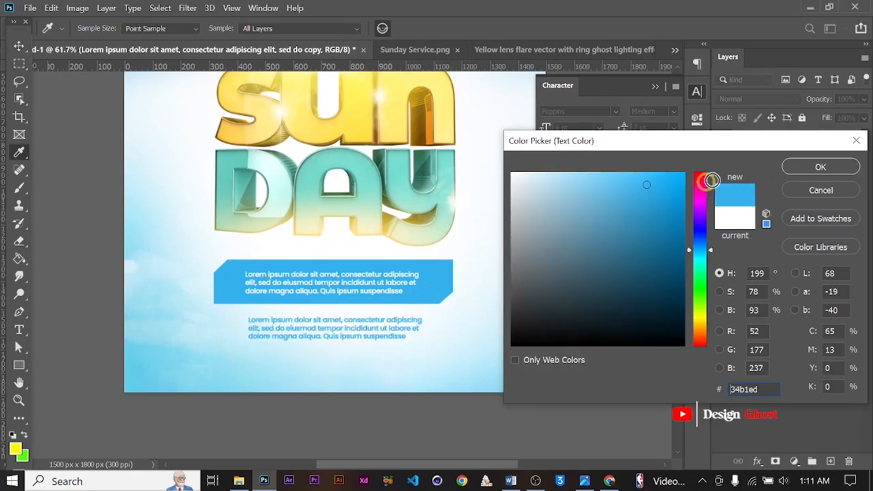
left_click(817, 167)
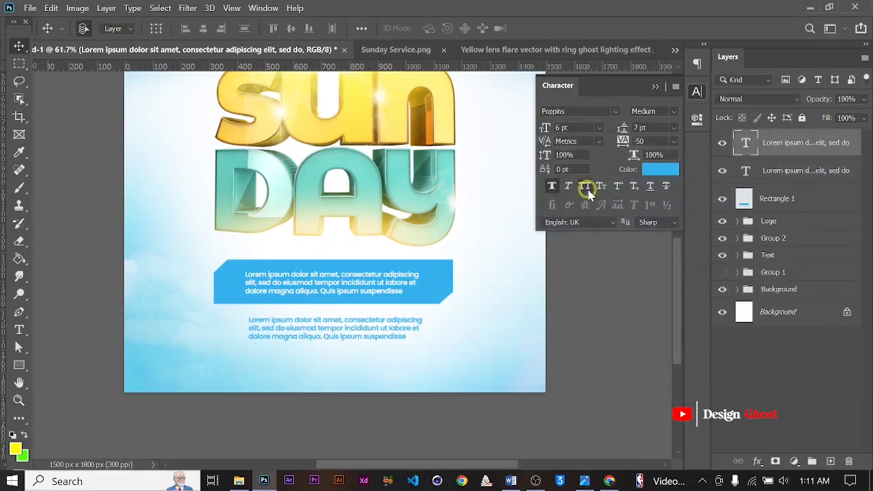
Step: Replace the duplicated paragraph's text with "FOR MORE INFO CONTACT:" followed by the contact phone number
key("t")
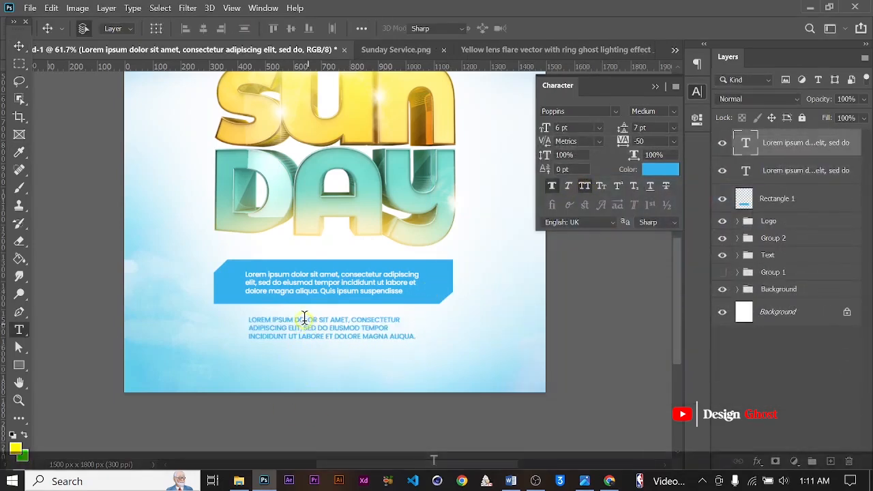
left_click(307, 317)
key("ctrl+a")
type("FOR MO")
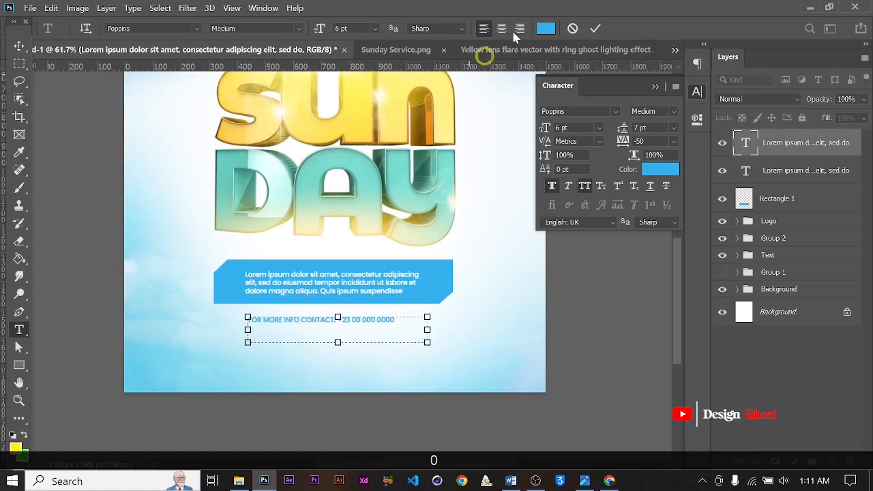
left_click(598, 29)
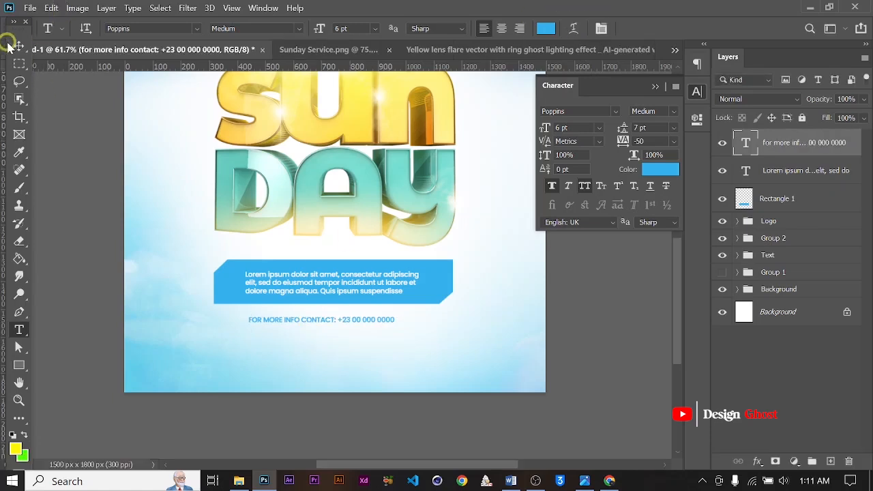
Step: Scale the contact line up to about 138% and move it slightly left beneath the blue rectangle
left_click(19, 46)
scroll(185, 241, "up", 1, "alt")
key("ctrl+t")
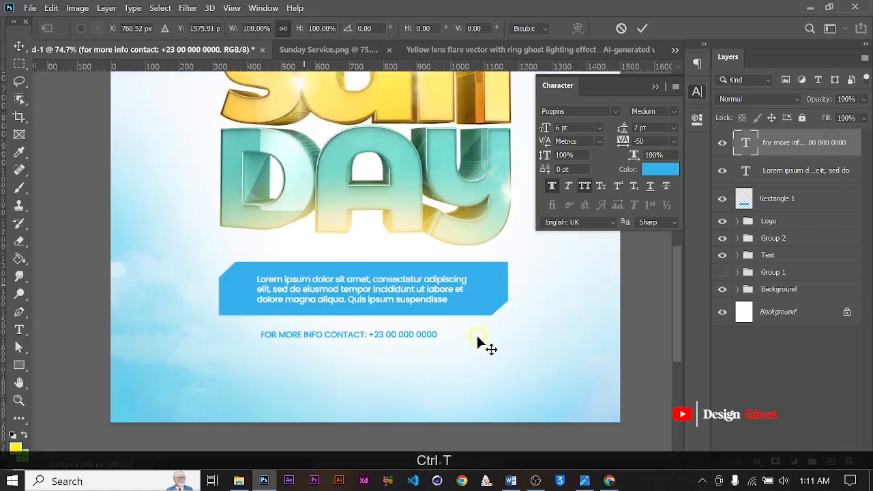
left_click_drag(474, 362, 561, 378)
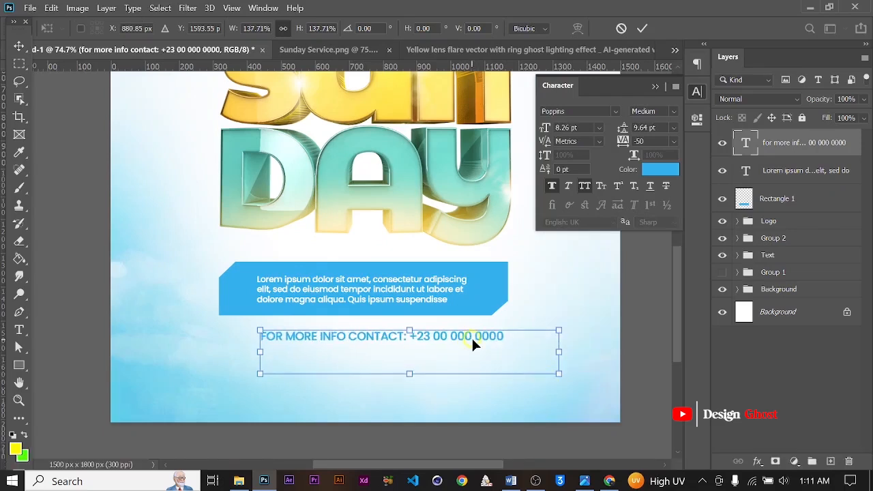
left_click_drag(471, 336, 444, 335)
key("Return")
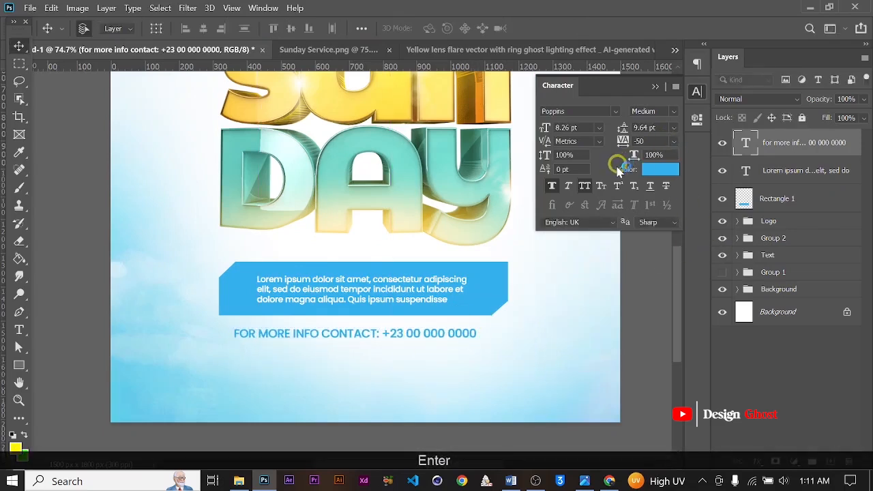
Step: Set the contact line's tracking to -75 and its font style to Poppins Bold
left_click(672, 141)
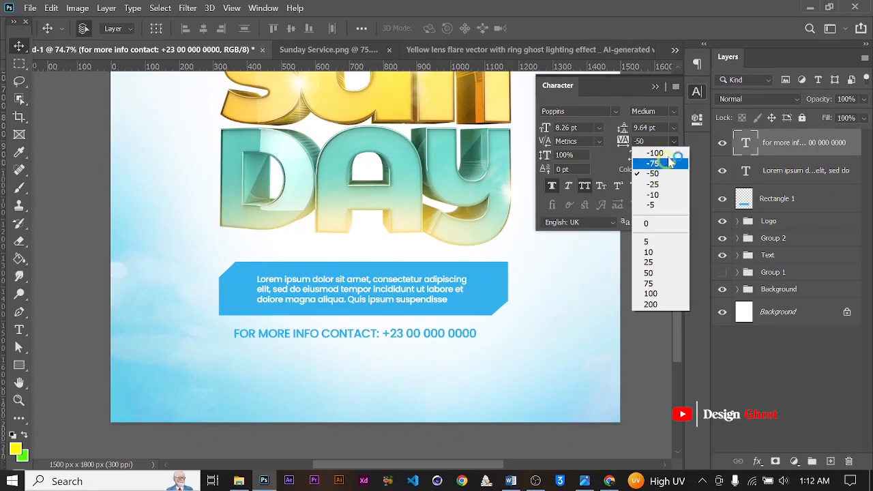
left_click(662, 164)
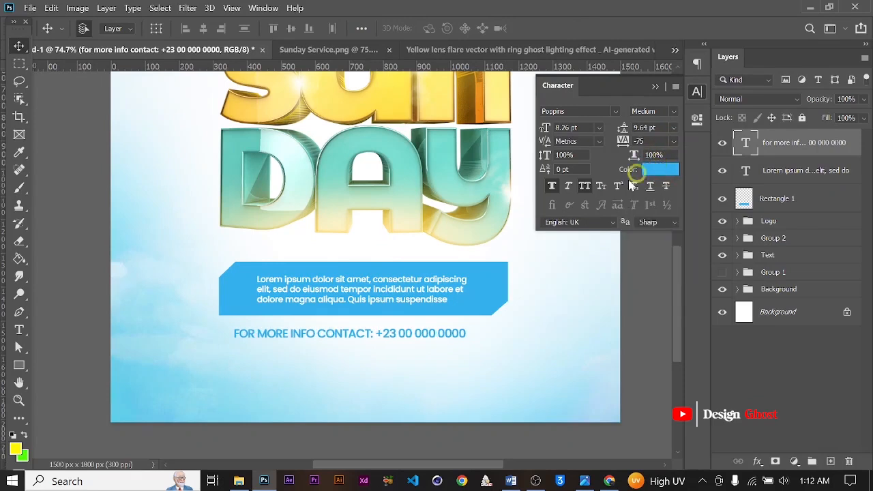
left_click(675, 112)
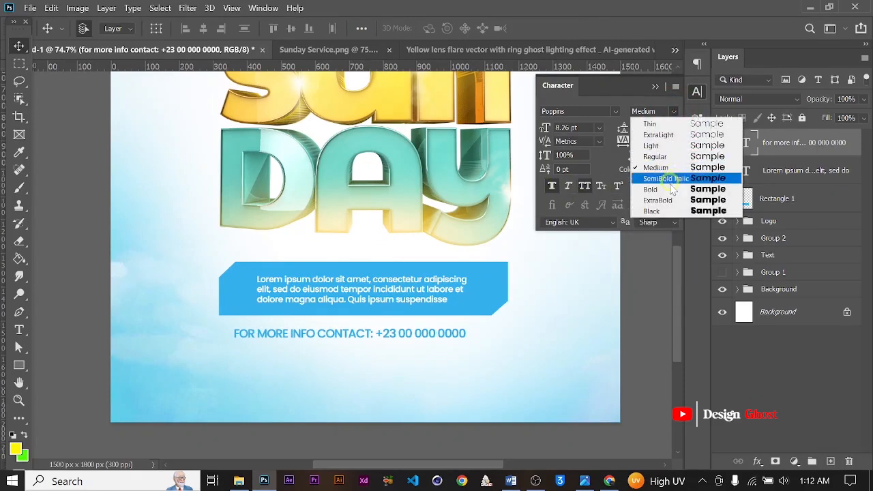
left_click(665, 189)
left_click(656, 82)
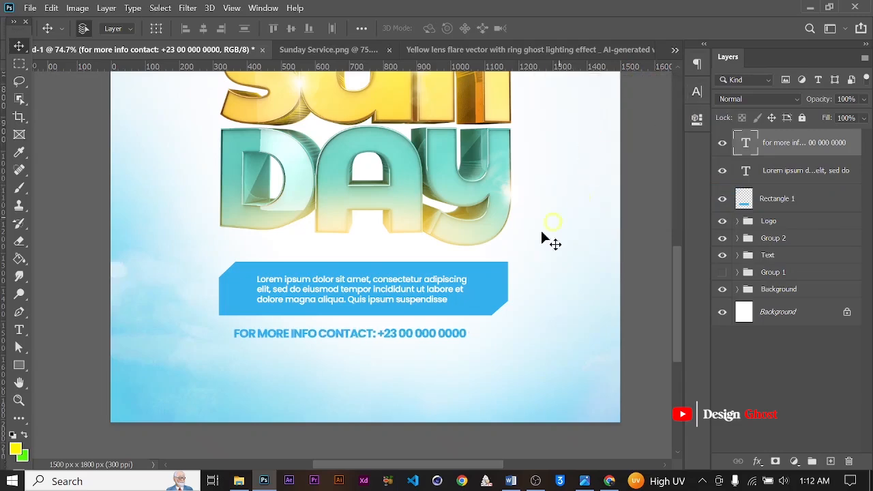
Step: Turn off faux bold for the contact line
scroll(416, 332, "up", 2, "alt")
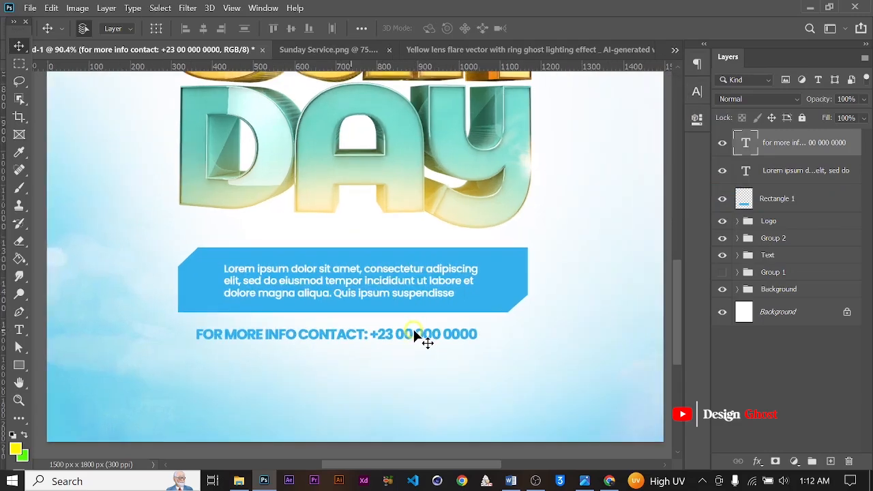
left_click(696, 94)
left_click(552, 185)
left_click(652, 85)
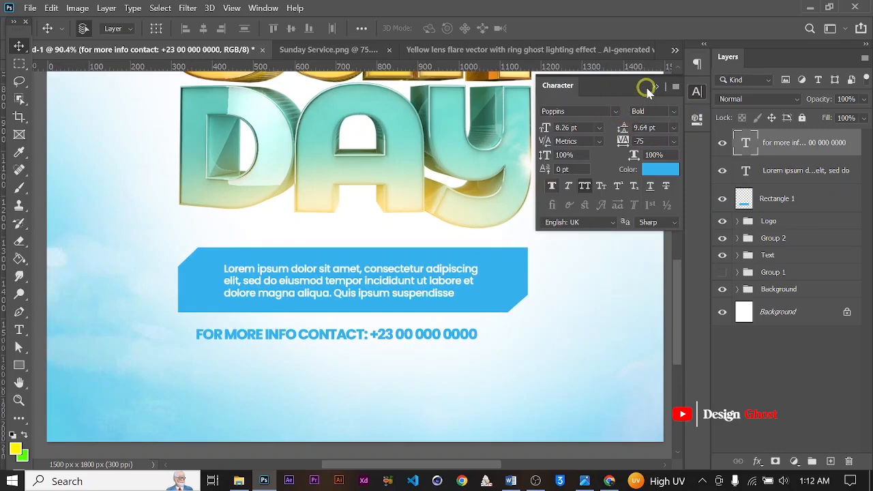
Step: Enlarge the contact line to about 117% of its current size, keeping it beneath the blue rectangle
scroll(448, 333, "down", 2, "alt")
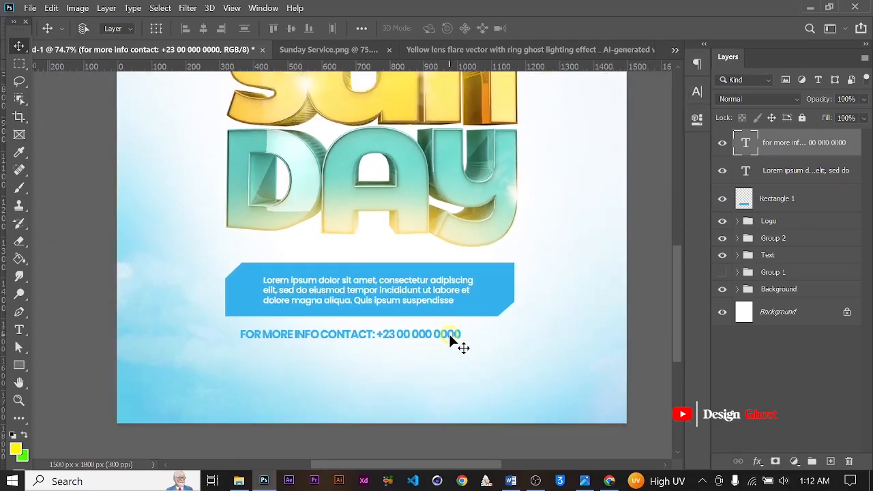
key("ctrl+r")
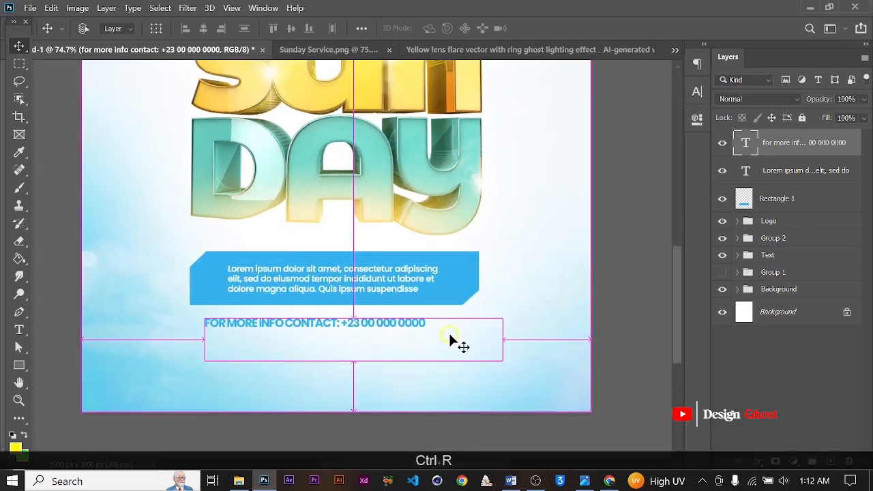
key("ctrl+r")
key("ctrl+t")
scroll(438, 346, "up", 1, "alt")
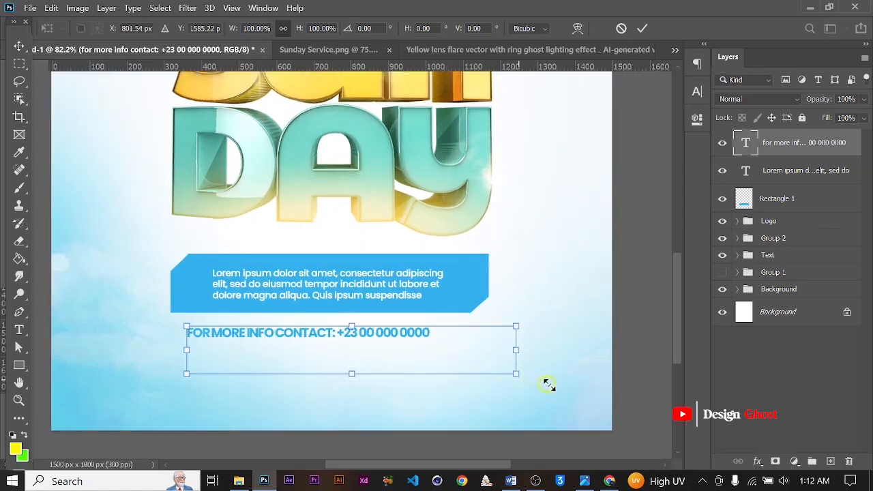
left_click_drag(516, 379, 571, 386)
key("Return")
Step: Try to centre the contact line's text box horizontally on the canvas, and undo the alignment
key("ctrl+0")
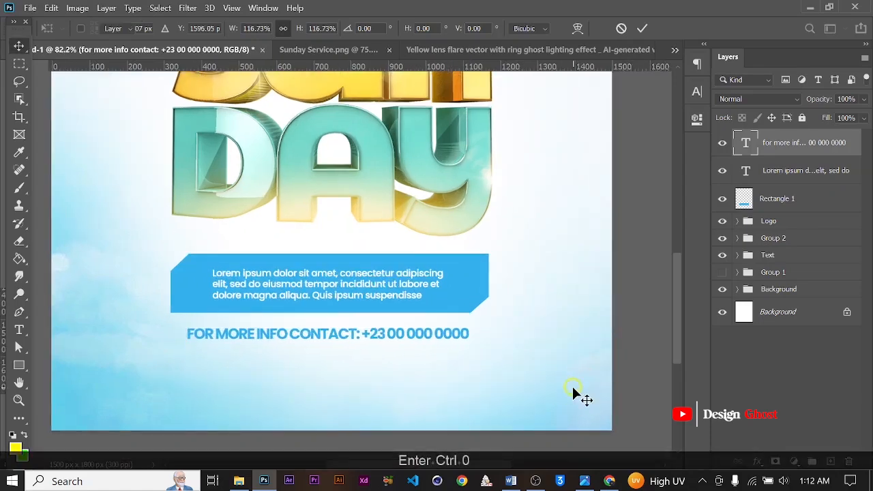
key("ctrl+a")
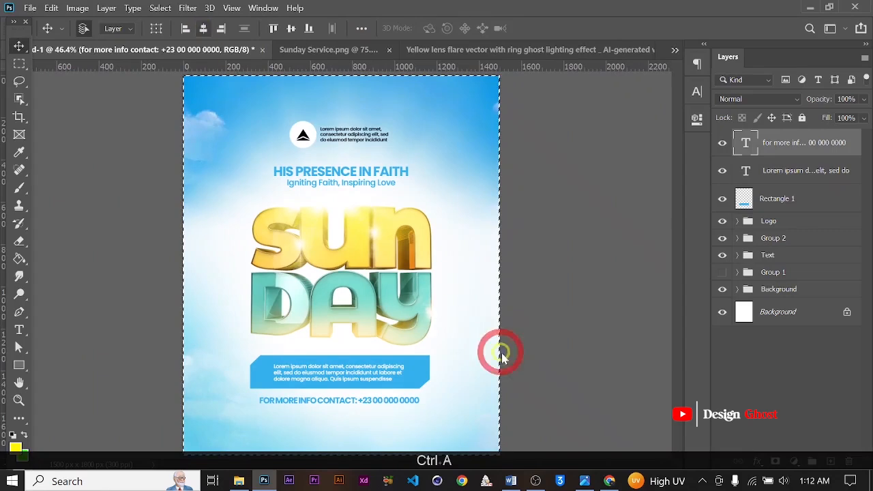
left_click_drag(458, 374, 432, 374, "ctrl")
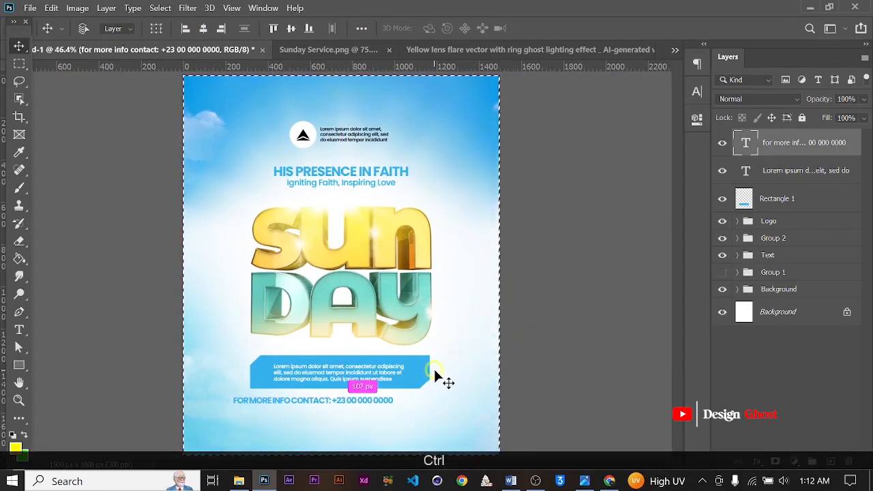
key("ctrl+d")
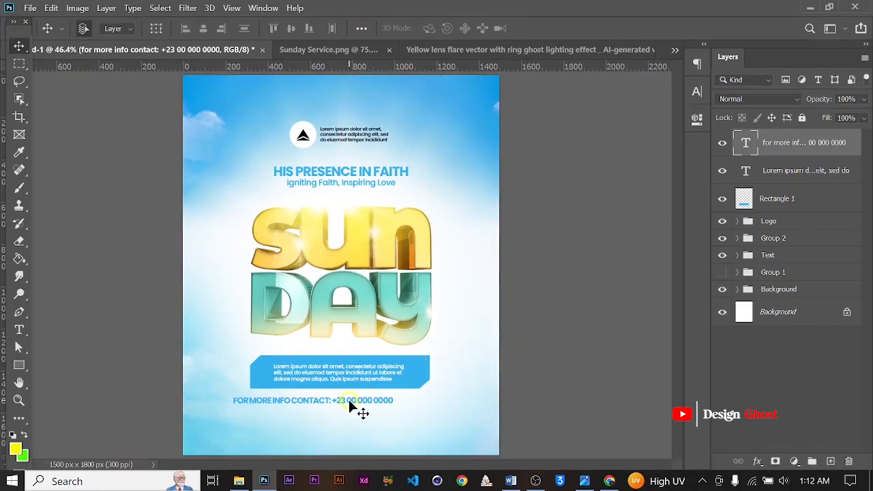
key("ctrl+z")
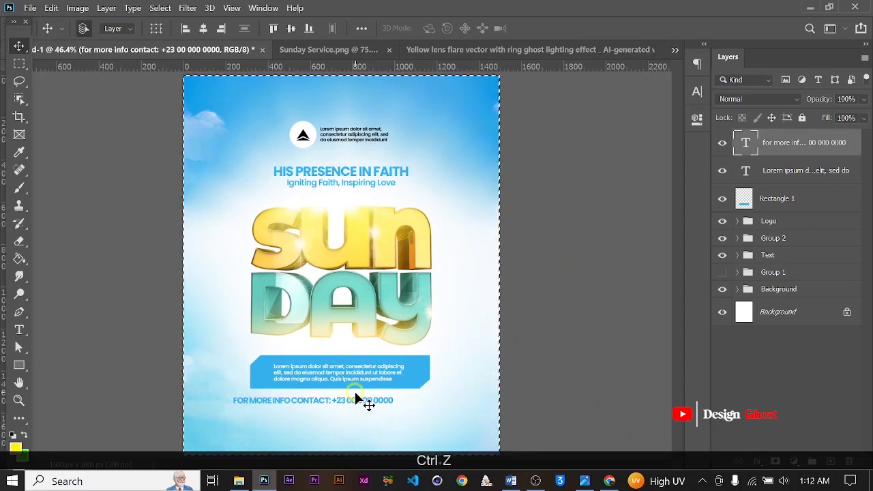
key("ctrl+z")
key("ctrl+d")
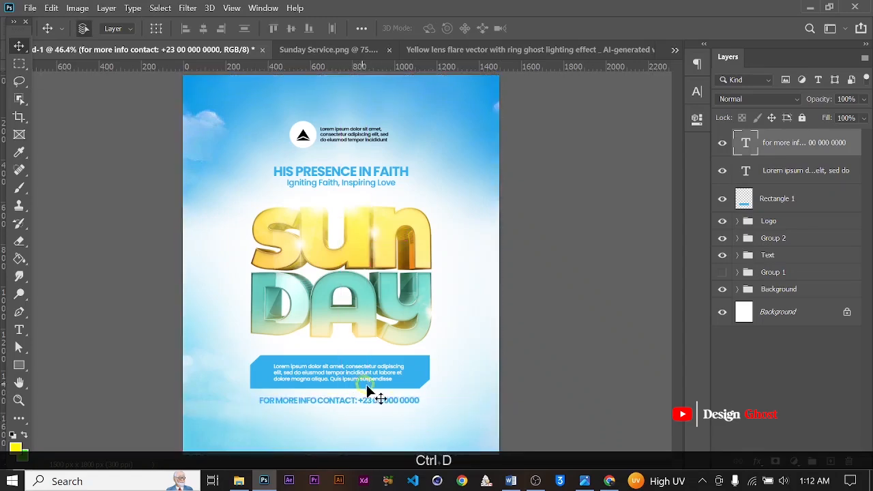
Step: Examine the whole poster composition, from the logo header to the contact line below the blue box
scroll(375, 389, "up", 4)
scroll(417, 398, "down", 6)
scroll(370, 364, "up", 5)
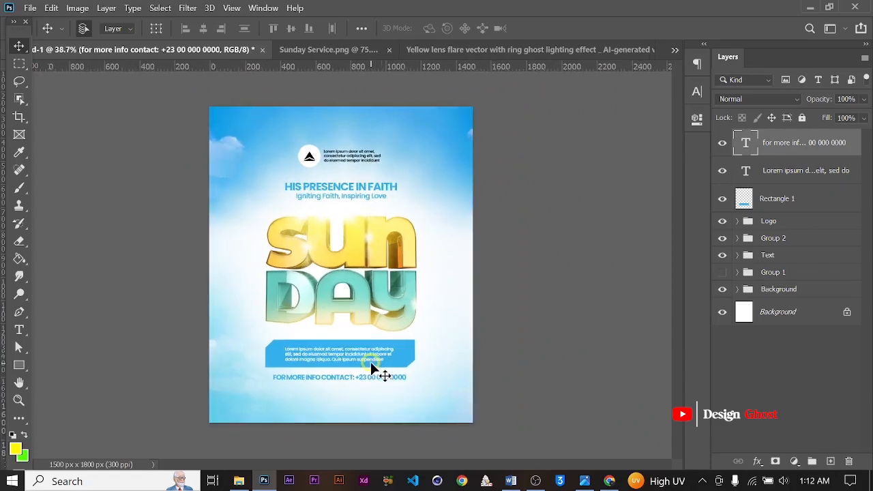
scroll(370, 366, "down", 3)
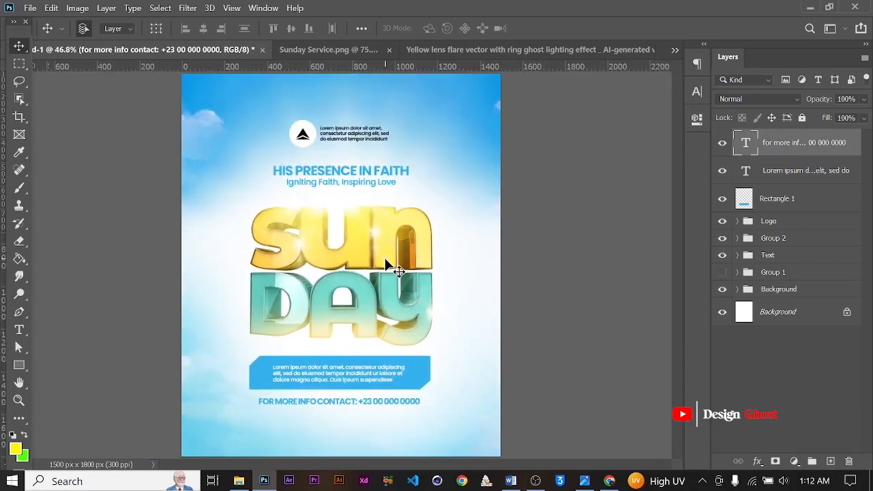
scroll(384, 257, "up", 3)
scroll(368, 246, "down", 3)
scroll(341, 240, "up", 2)
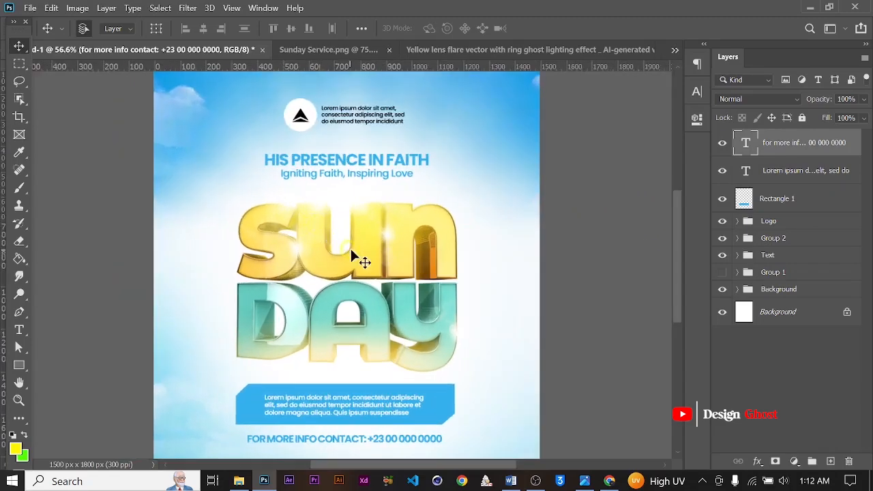
scroll(341, 272, "up", 2)
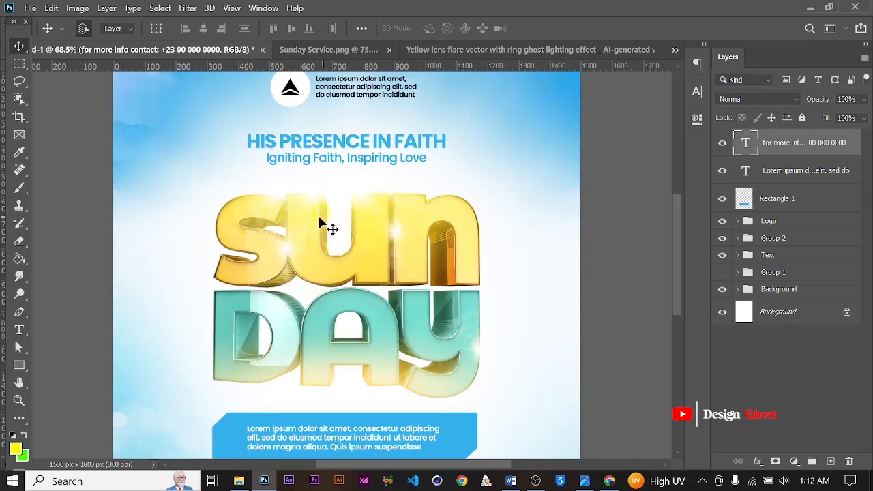
Step: Open the blue ribbon image download__3_-removebg-preview from the Cleaning Services folder as a separate document
left_click(239, 480)
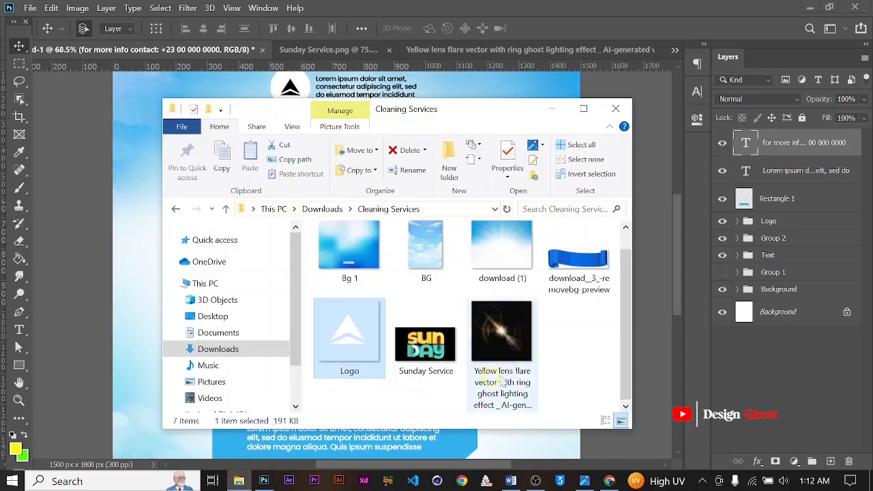
left_click_drag(580, 266, 553, 49)
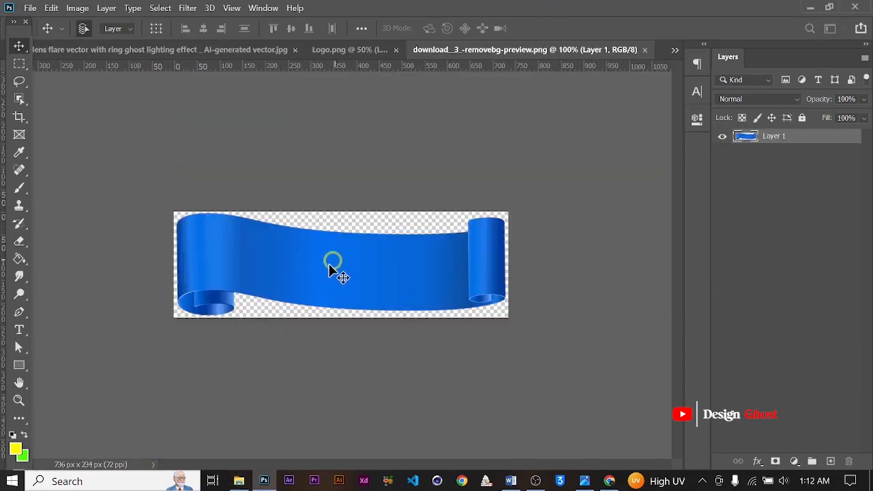
Step: Try placing the blue ribbon over the lettering in the Sunday Service.png document, and delete it there
left_click_drag(373, 264, 346, 54)
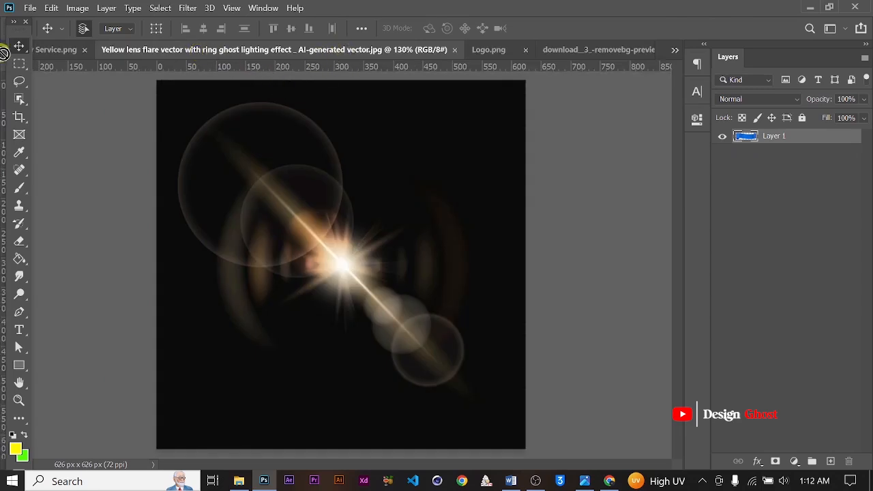
left_click_drag(66, 53, 394, 249)
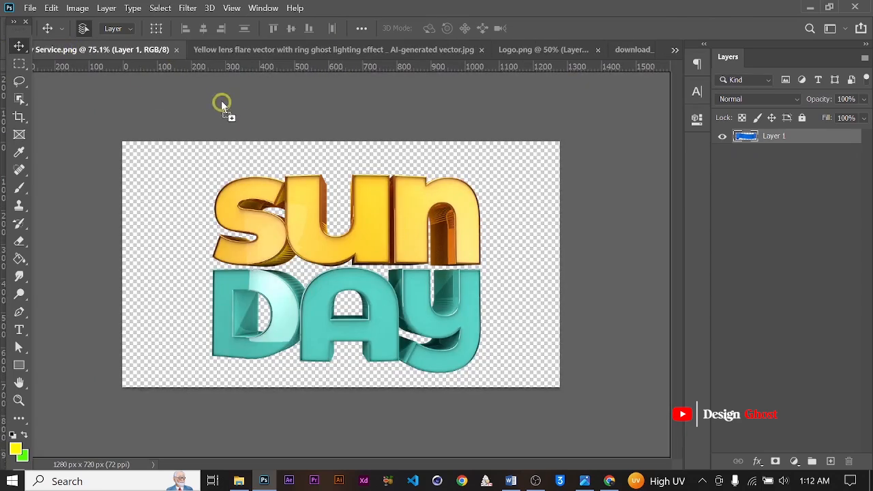
left_click_drag(481, 64, 490, 288)
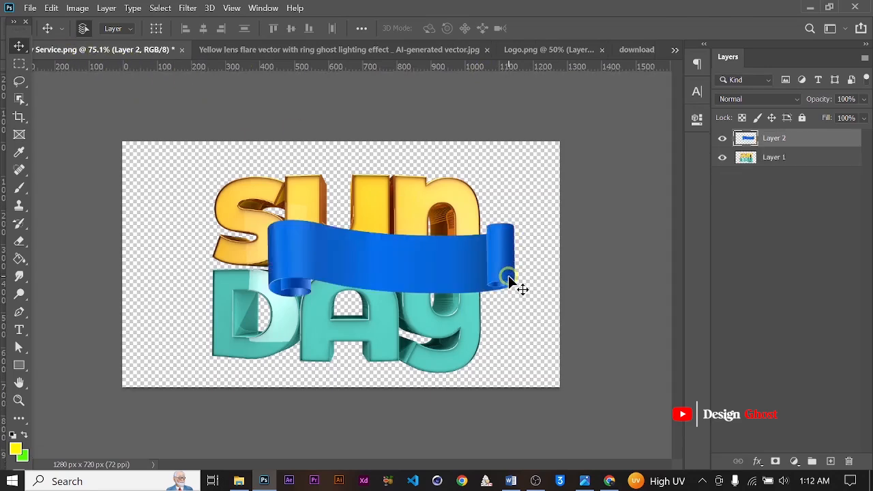
key("BackSpace")
Step: Close the Logo.png and yellow lens flare image documents
left_click(444, 48)
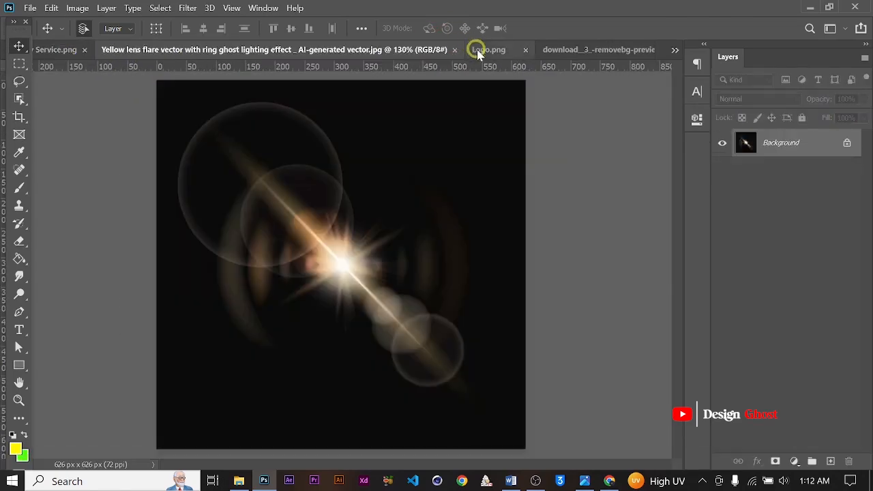
left_click(527, 51)
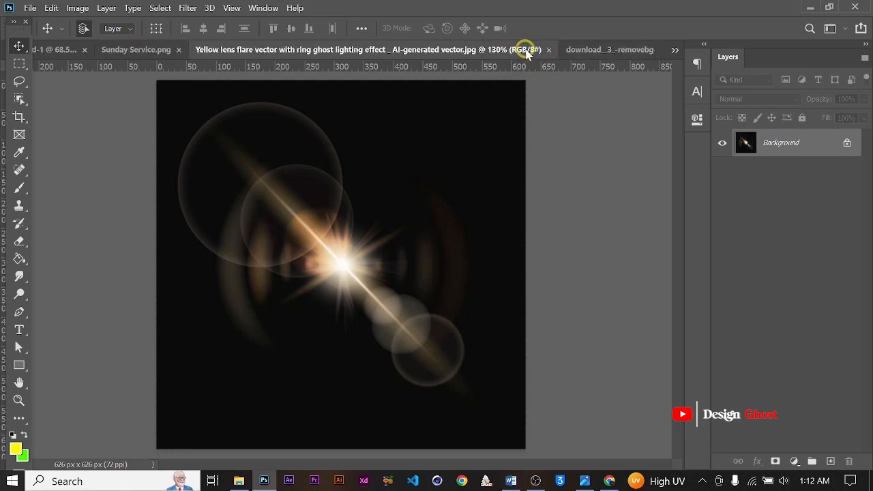
left_click(549, 49)
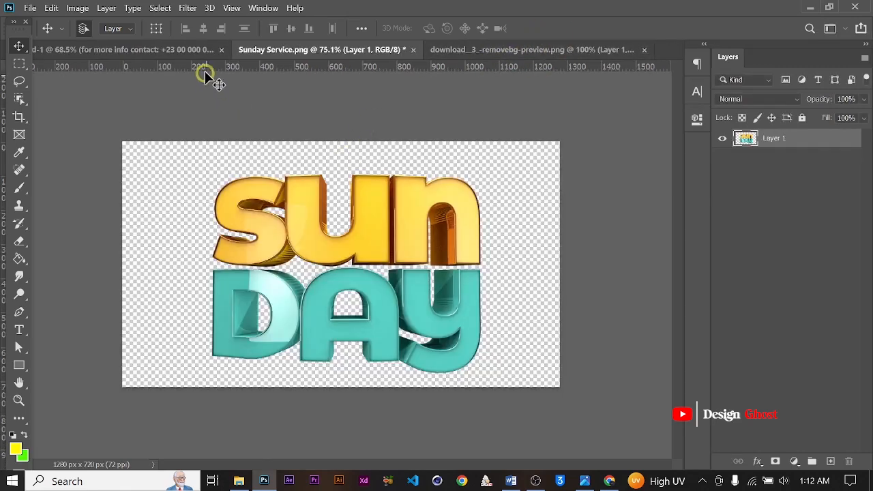
Step: Close the Sunday Service.png document without saving its changes
left_click(183, 51)
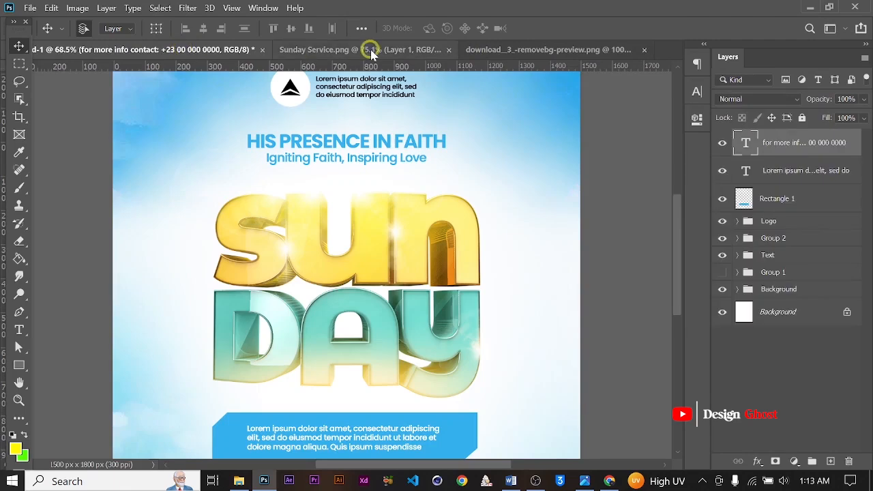
left_click(399, 48)
left_click(413, 50)
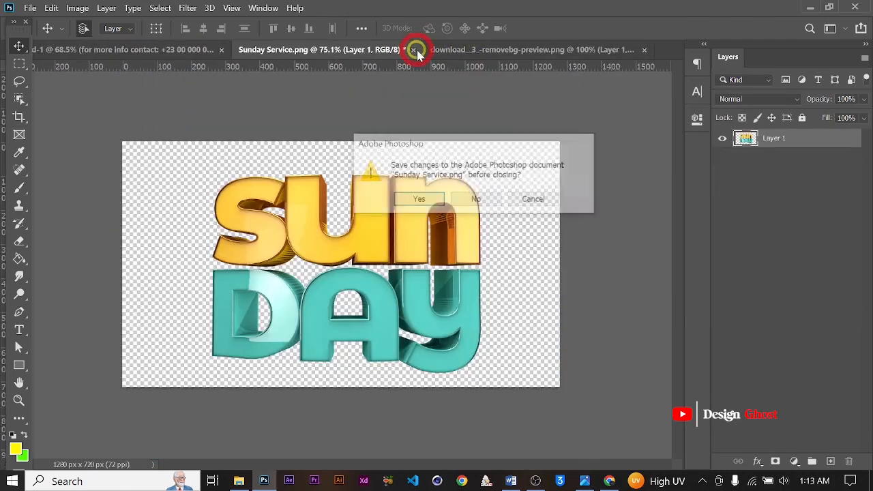
left_click(473, 199)
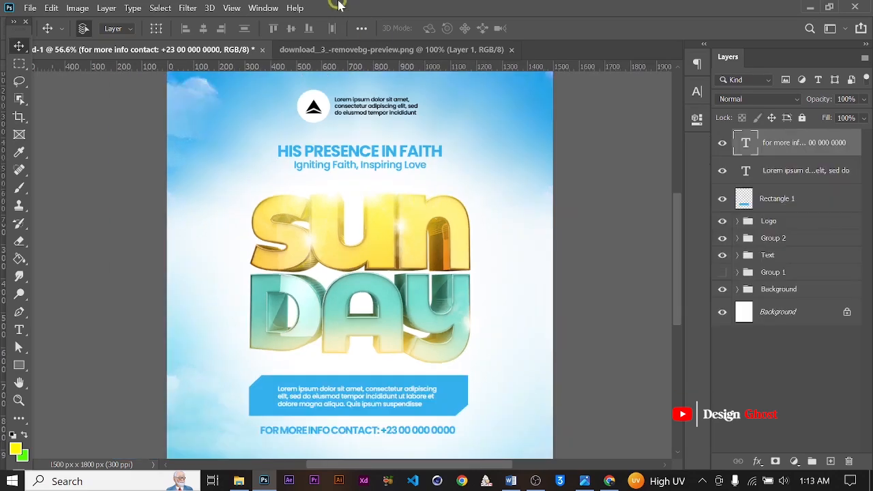
Step: Copy the blue ribbon into the poster document and scale it to about 65% between the SUN and DAY lettering
left_click(357, 47)
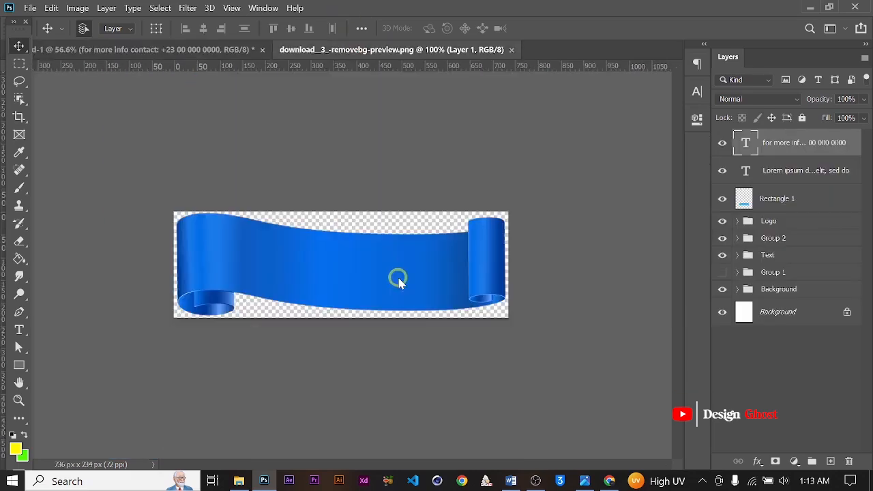
left_click_drag(327, 261, 376, 272)
scroll(373, 277, "up", 2, "alt")
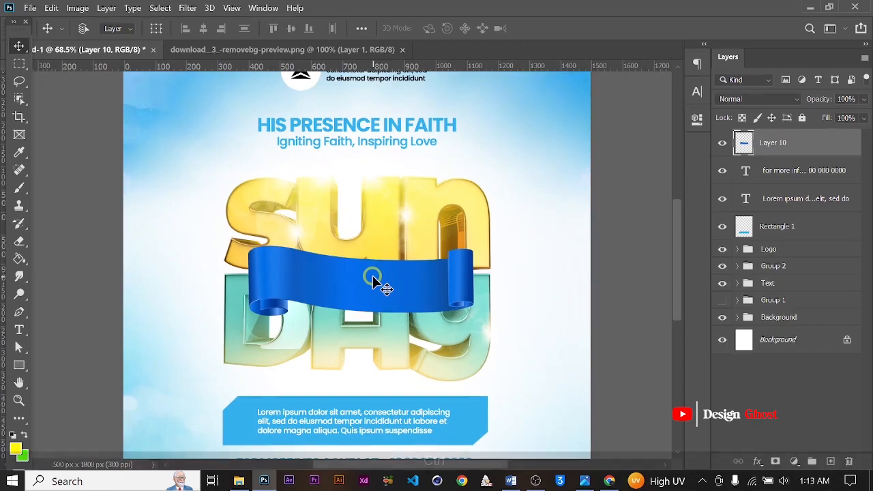
key("ctrl+t")
left_click_drag(473, 248, 389, 275)
left_click_drag(347, 293, 365, 273)
Step: Warp the ribbon with the Flag style at a bend of about 9.2% and centre it over the SUNDAY lettering
right_click(377, 272)
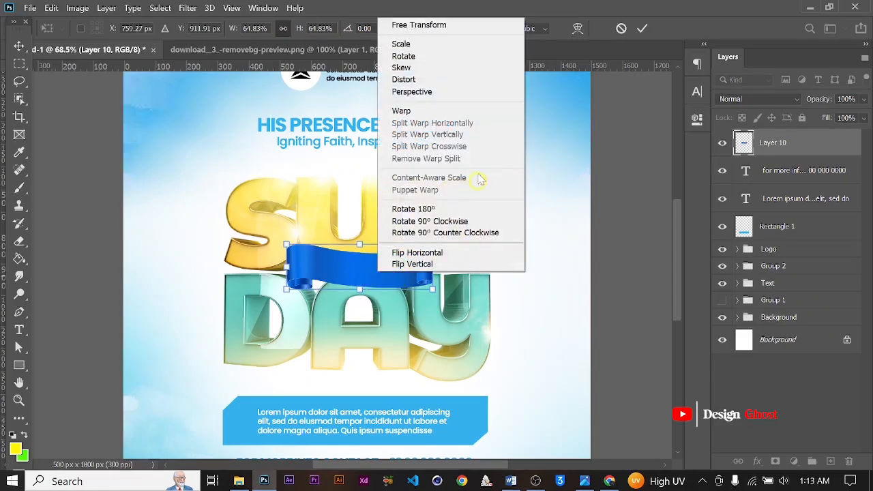
left_click(470, 112)
left_click(353, 28)
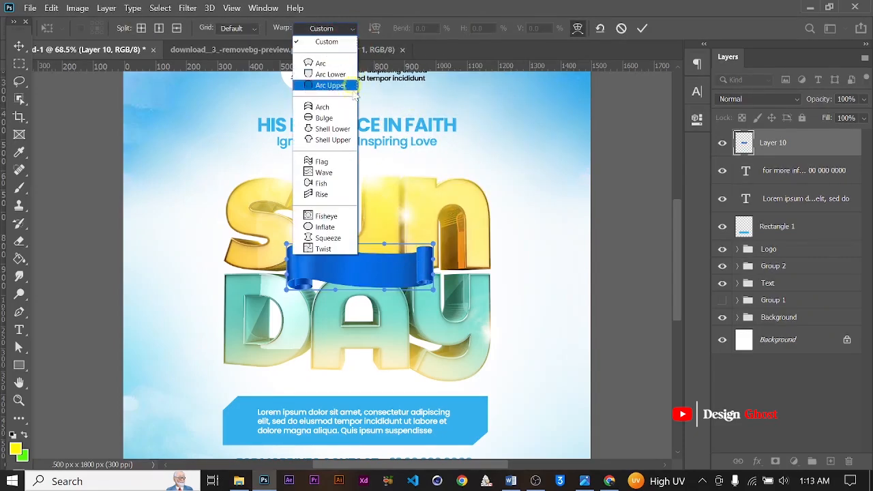
left_click(315, 159)
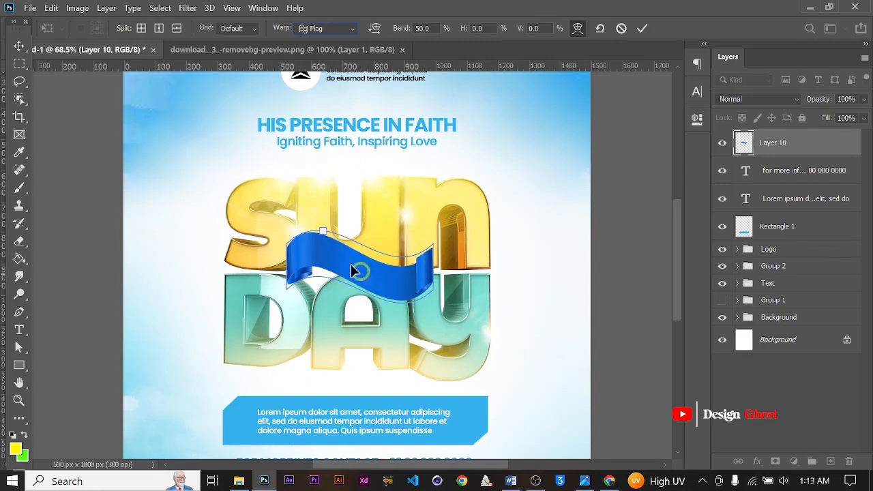
left_click_drag(325, 235, 323, 243)
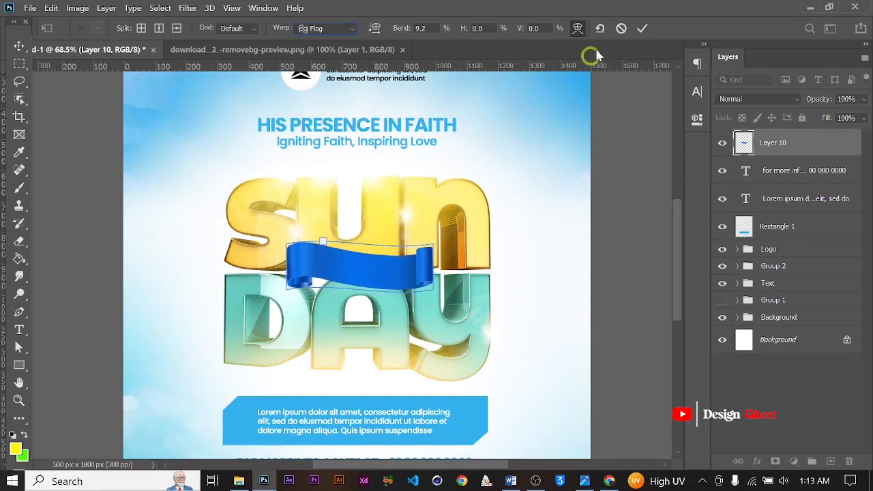
left_click(645, 28)
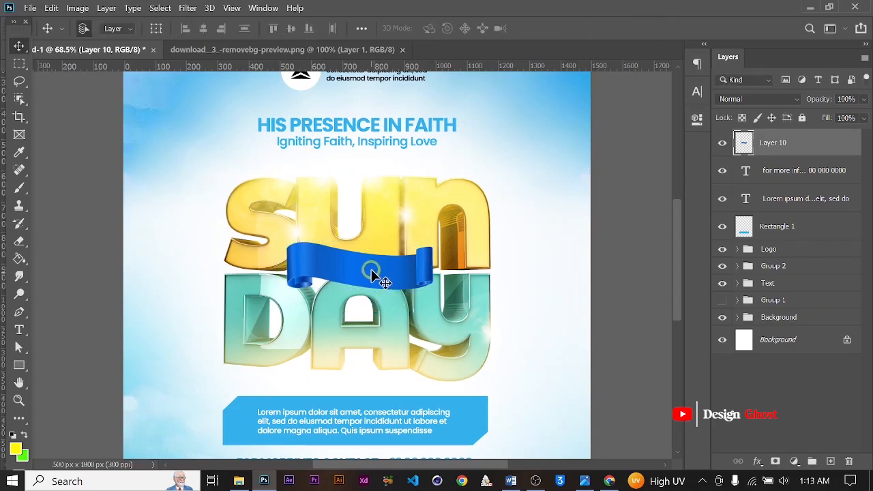
left_click_drag(371, 269, 378, 277)
scroll(378, 276, "down", 2, "alt")
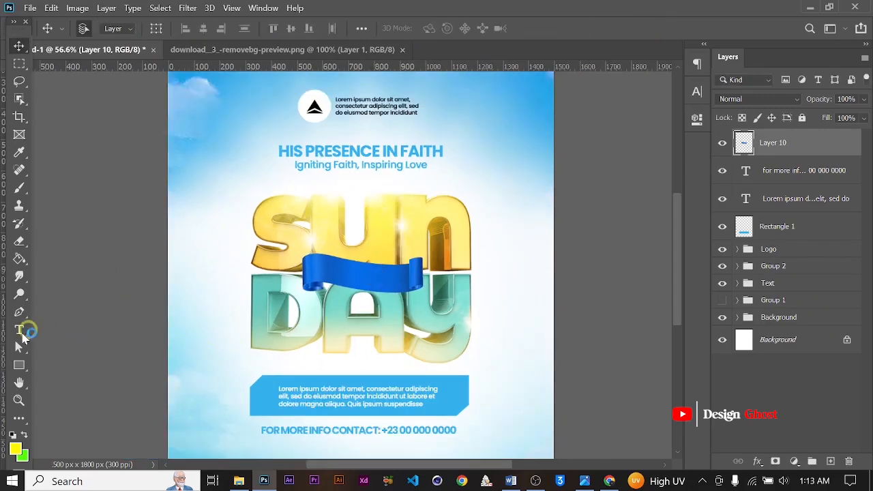
Step: Add the text SERVICE in 6 pt Poppins Bold on the blue ribbon
left_click(19, 330)
scroll(359, 254, "up", 2, "alt")
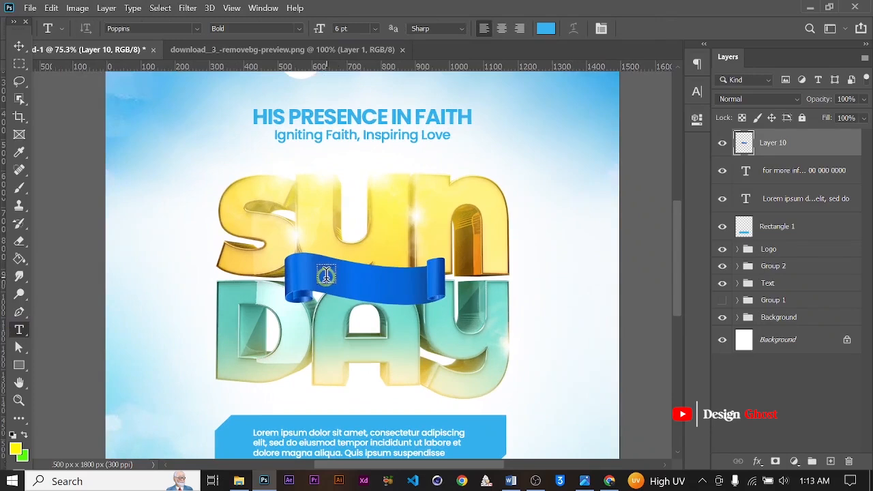
left_click(351, 277)
type("SERVI")
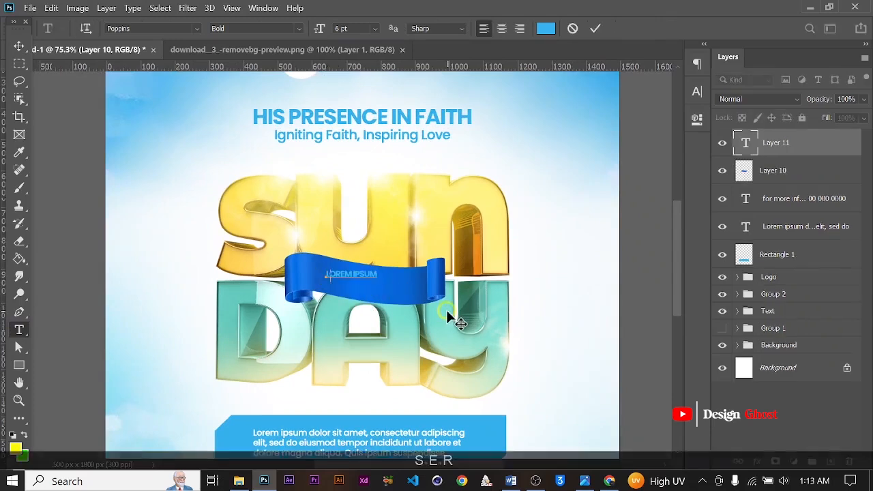
type("CE")
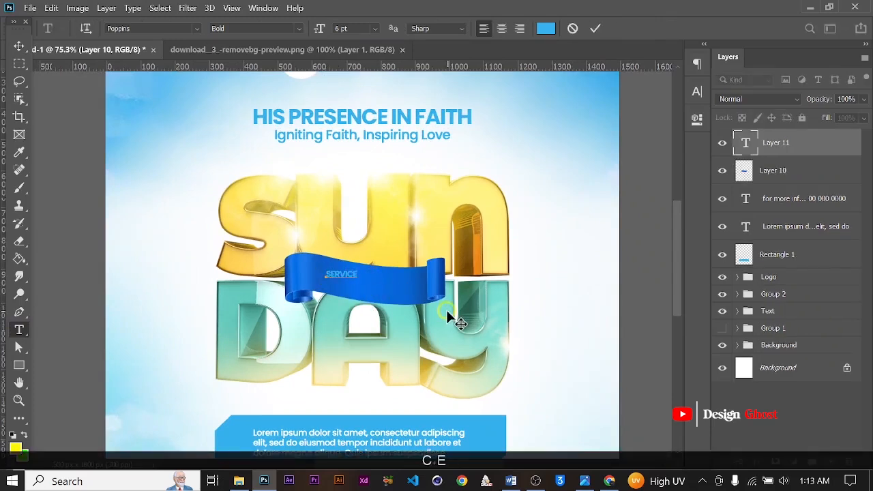
left_click(595, 28)
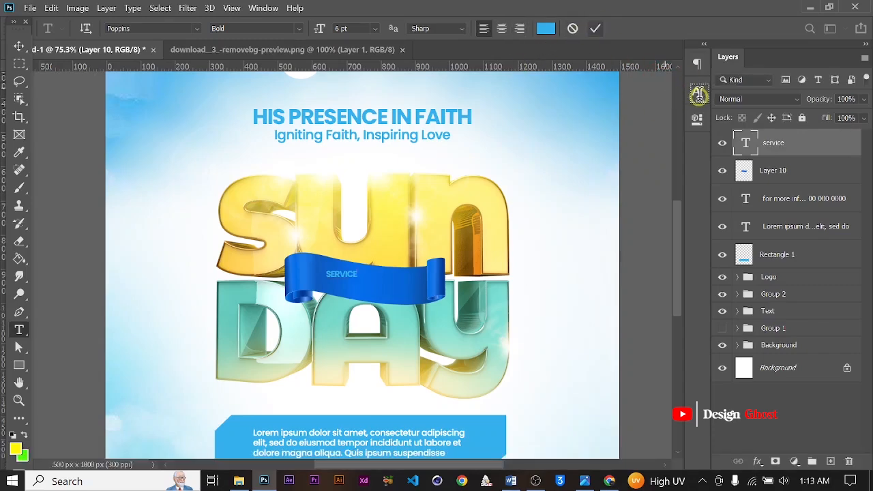
Step: Set the SERVICE text colour to white, ffffff
left_click(697, 93)
left_click(652, 178)
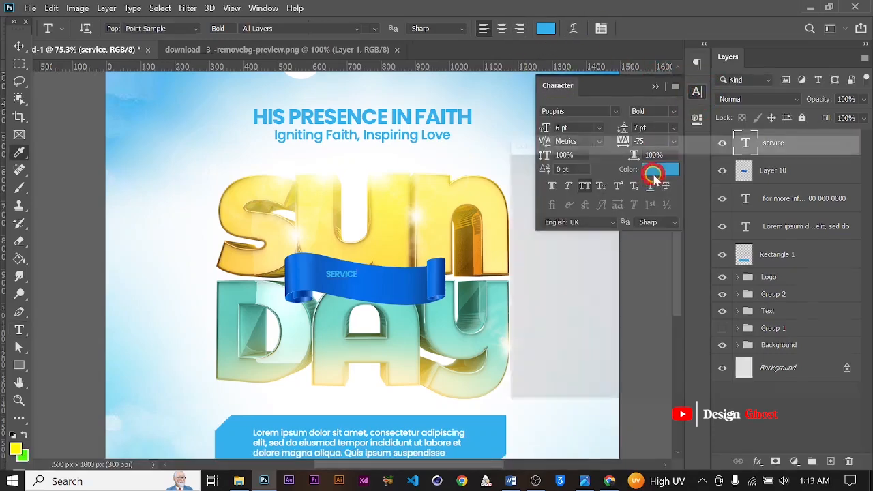
type("ffffff")
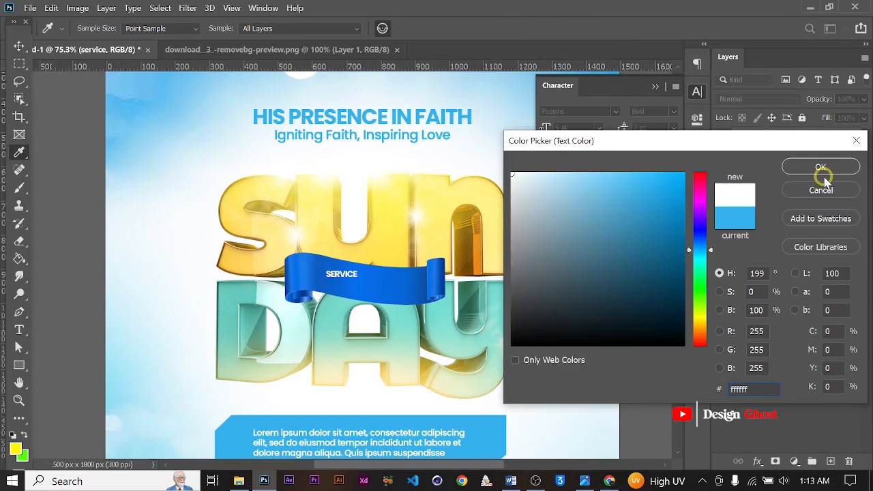
left_click(823, 179)
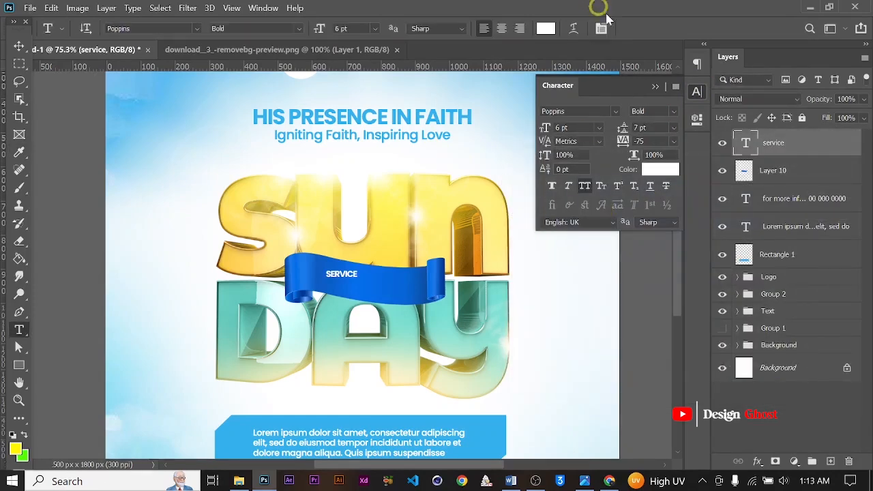
left_click(655, 85)
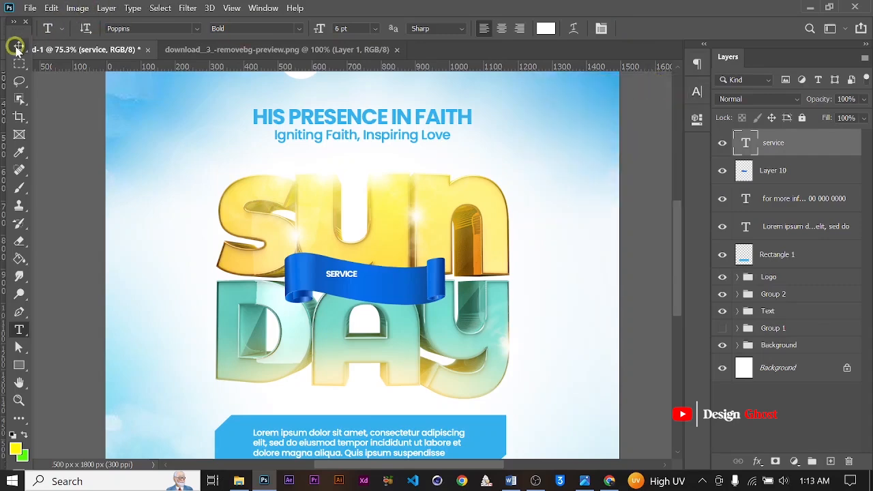
Step: Enlarge the SERVICE text to roughly twice its size and centre it on the blue ribbon
left_click(16, 46)
scroll(305, 221, "up", 1, "alt")
key("ctrl+t")
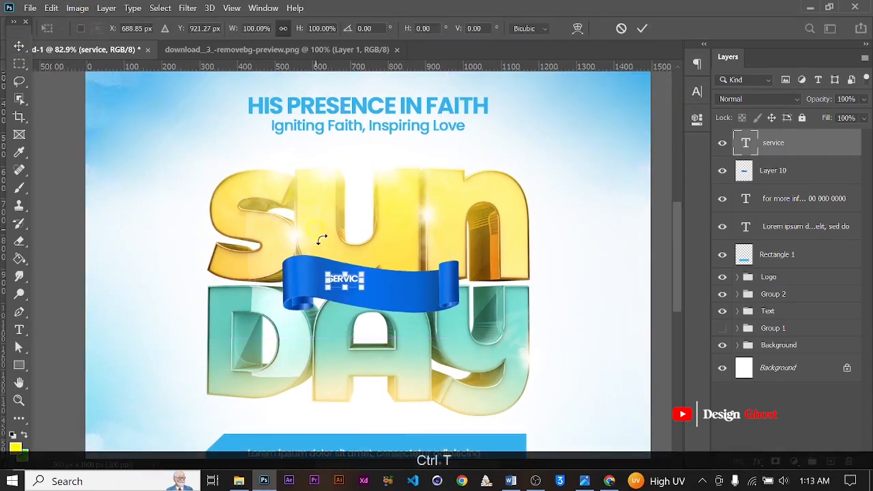
left_click_drag(362, 291, 390, 293)
left_click(642, 28)
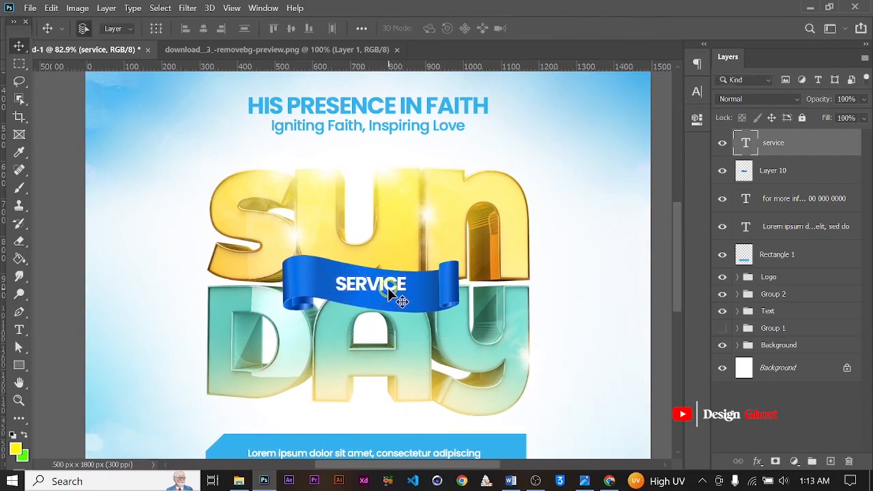
Step: Warp the SERVICE text with the Rise style at a bend of about -23.4% so it follows the ribbon's slope
key("ctrl+t")
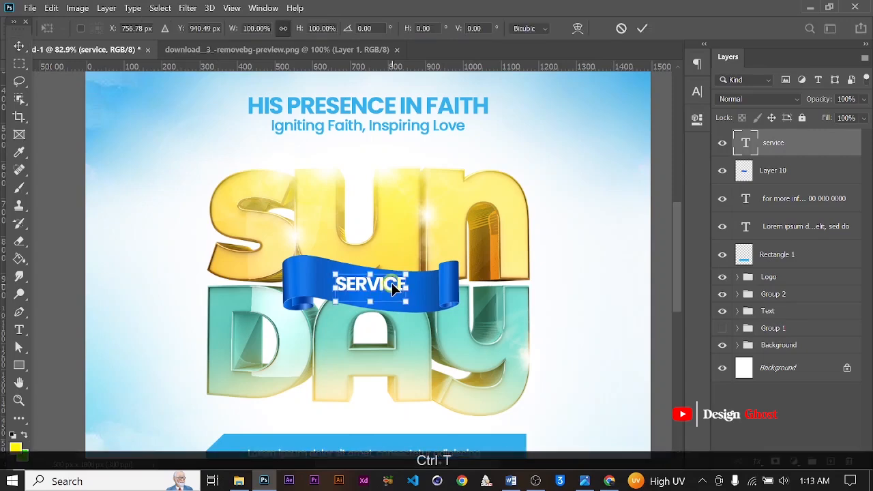
right_click(393, 289)
left_click(439, 122)
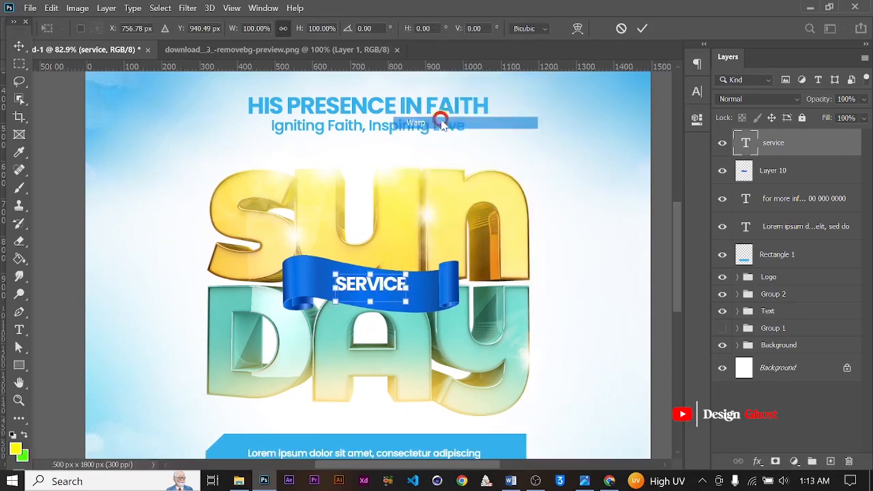
scroll(424, 193, "up", 1, "alt")
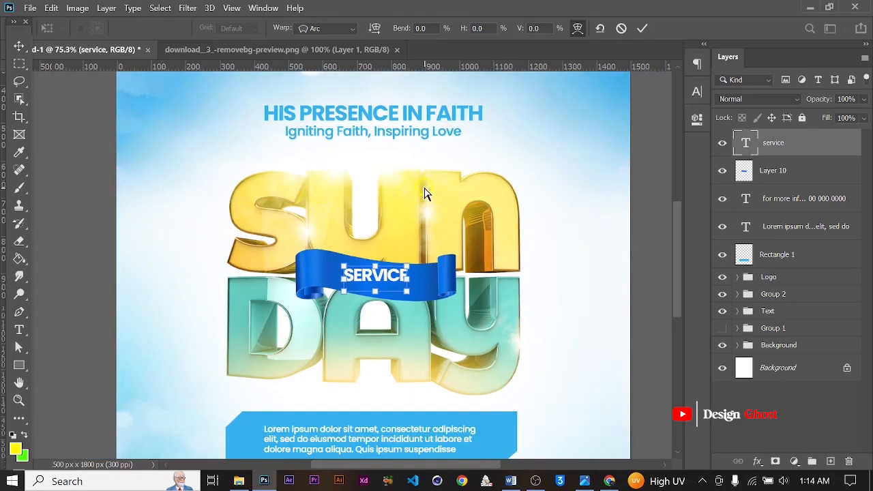
scroll(424, 194, "down", 1, "alt")
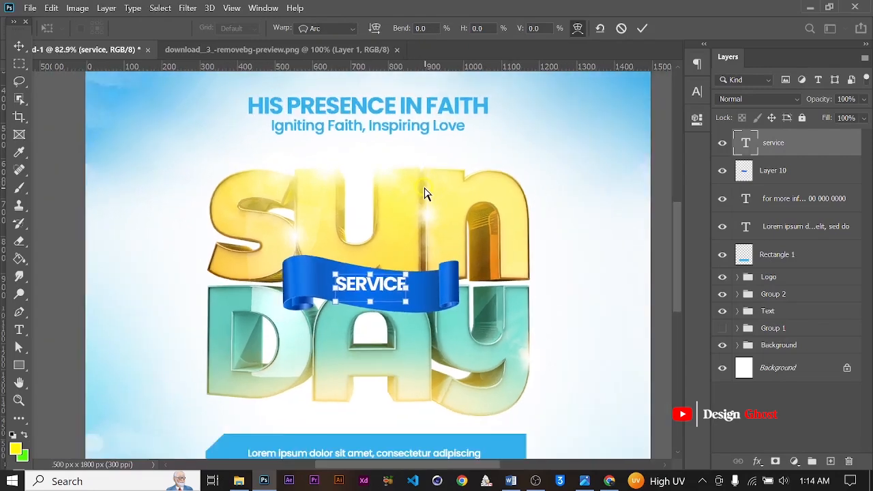
left_click(351, 30)
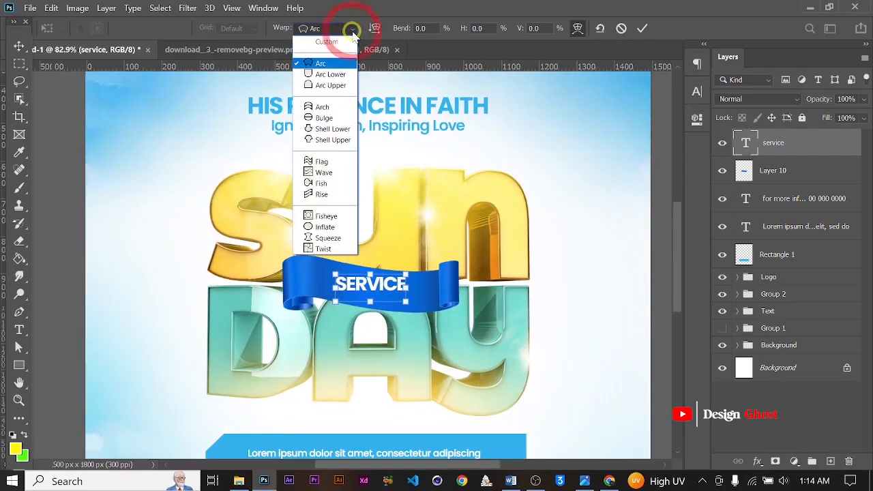
left_click(323, 194)
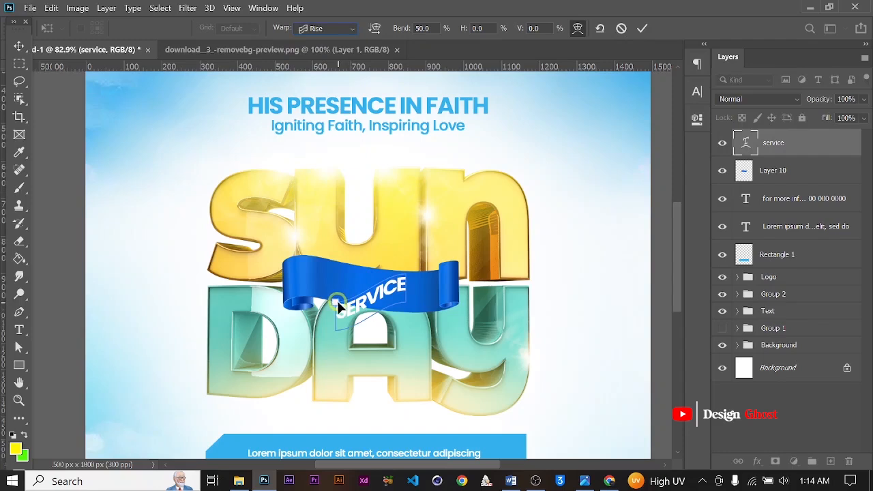
left_click_drag(337, 301, 361, 280)
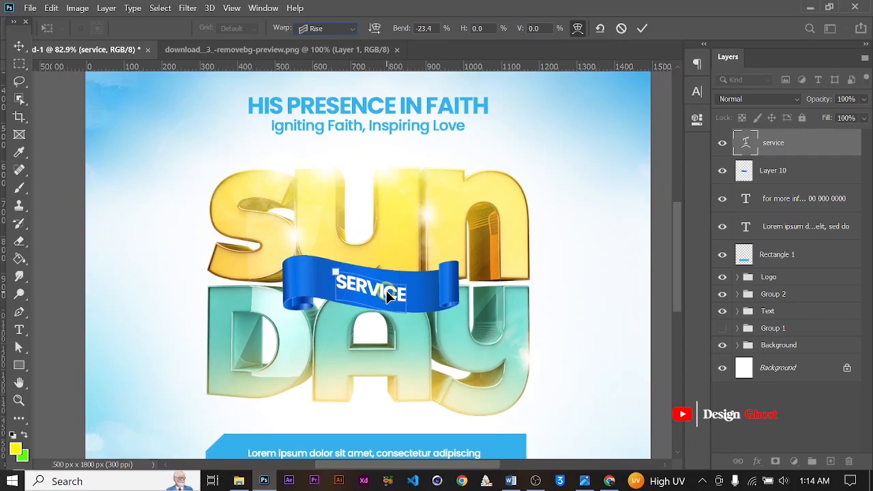
left_click(641, 27)
Step: Nudge the SERVICE text slightly upward on the ribbon
scroll(506, 257, "down", 2, "alt")
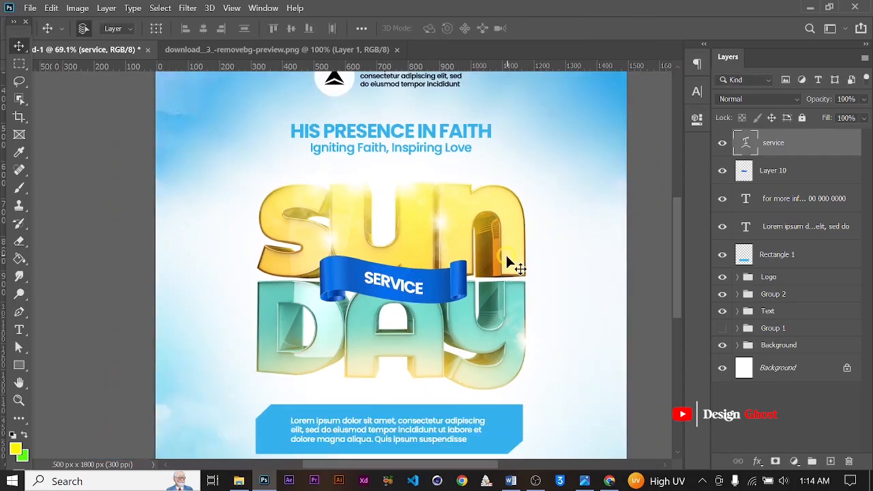
key("Up")
key("Up")
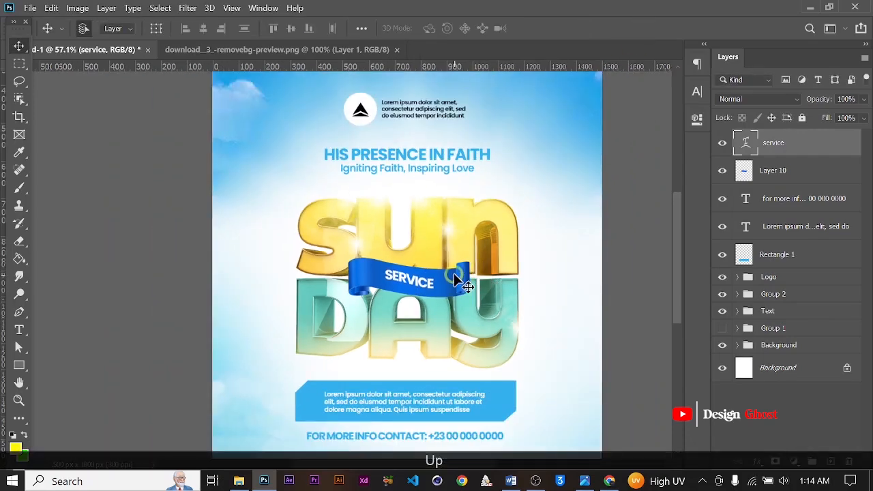
key("Return")
Step: Show the whole poster in full-screen mode and examine the finished composition
key("ctrl+0")
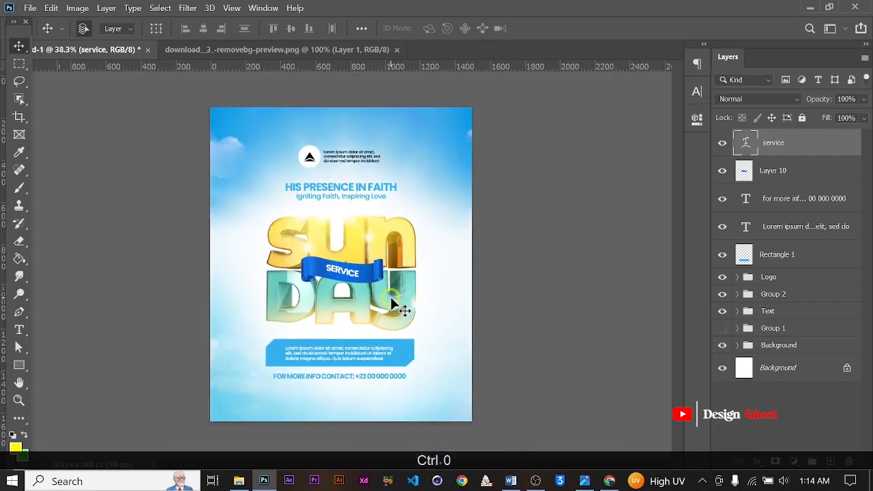
key("f")
key("f")
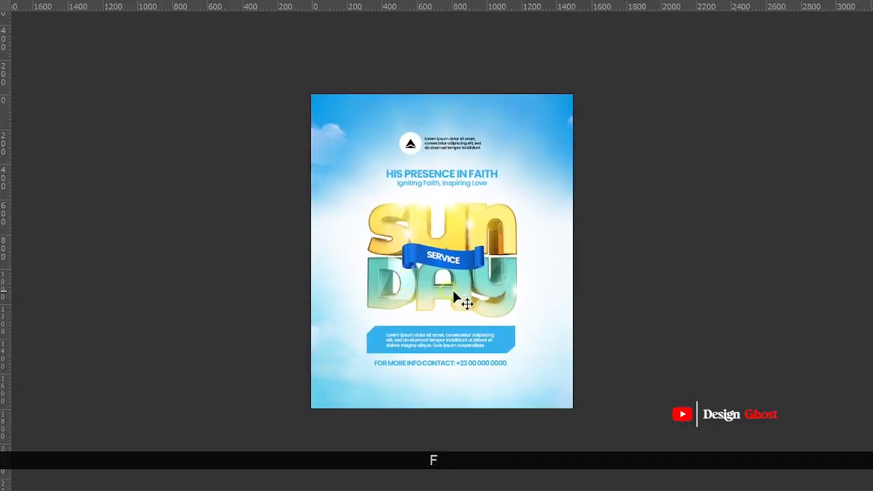
scroll(462, 288, "up", 2, "alt")
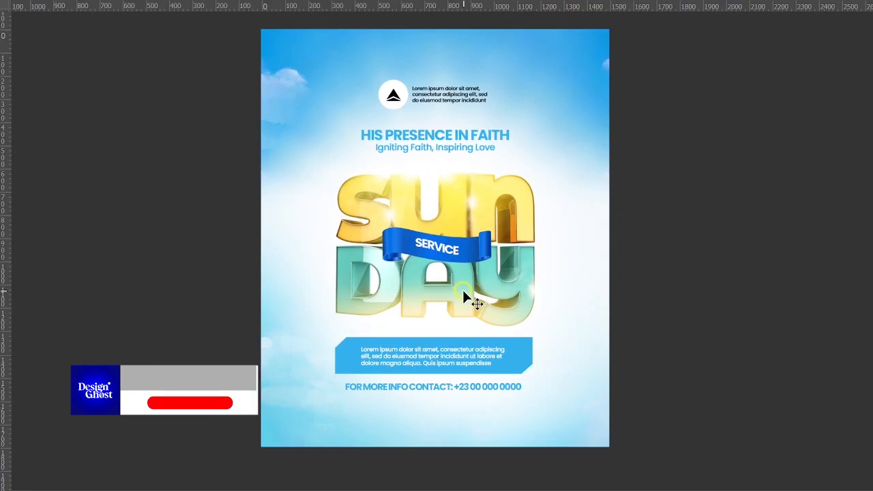